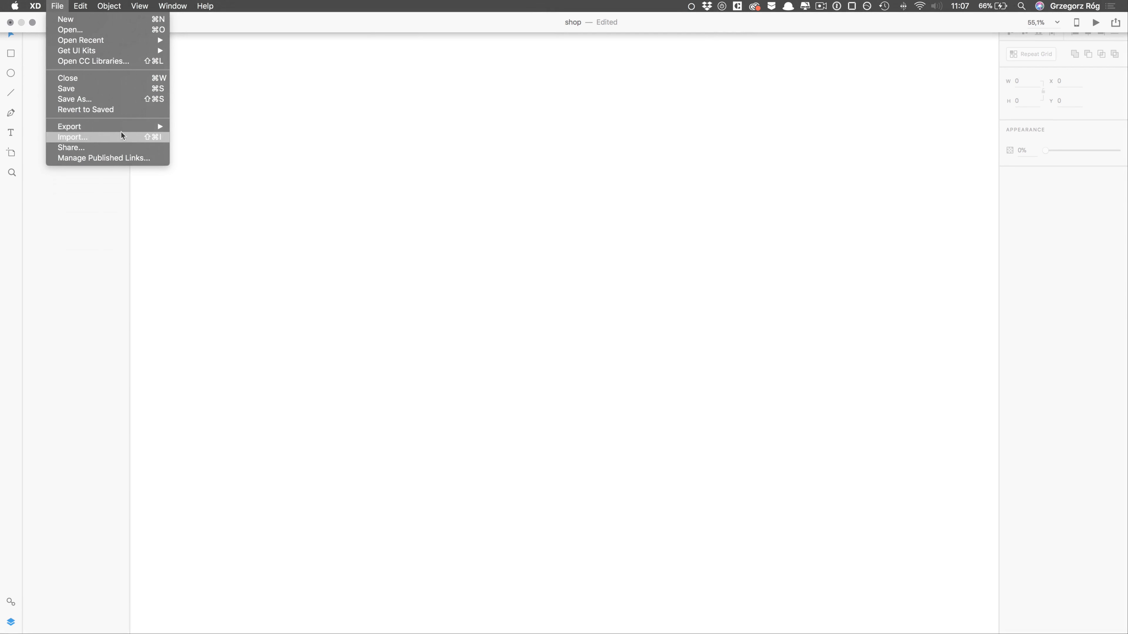
pyautogui.moveTo(122, 127)
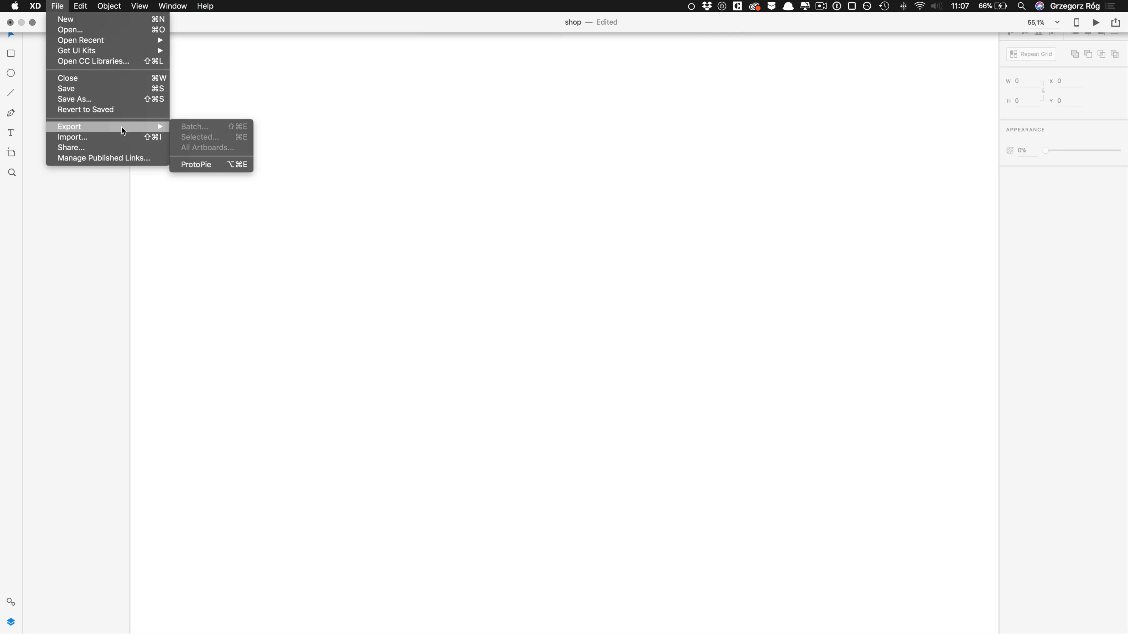
pyautogui.click(219, 166)
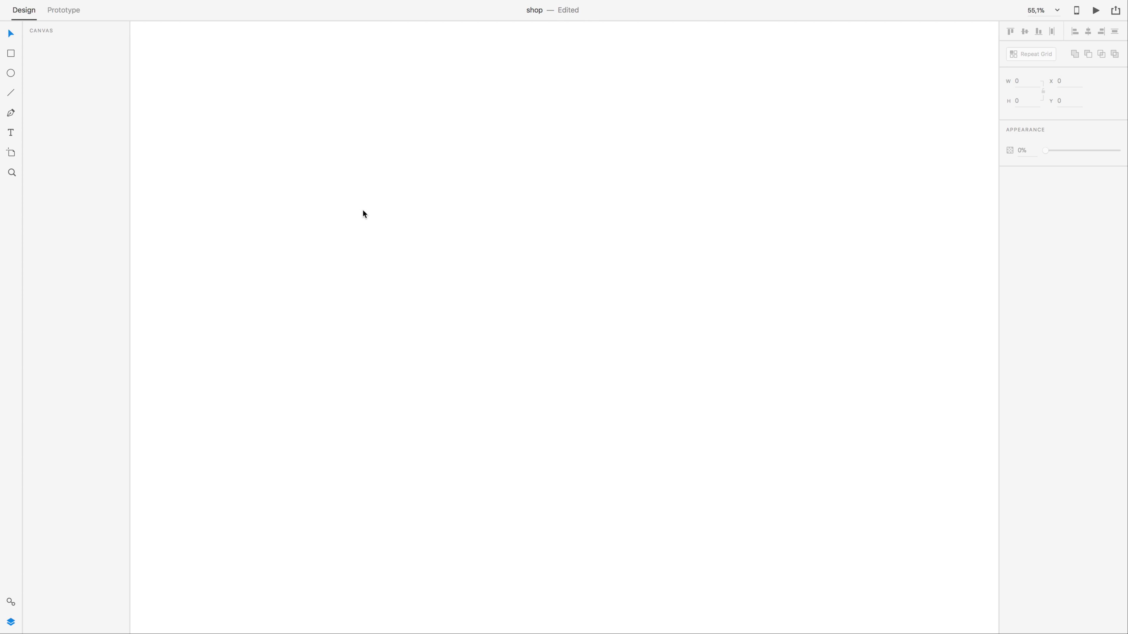
# Create a Web 1920 artboard and rename it "shop"
pyautogui.press('a')
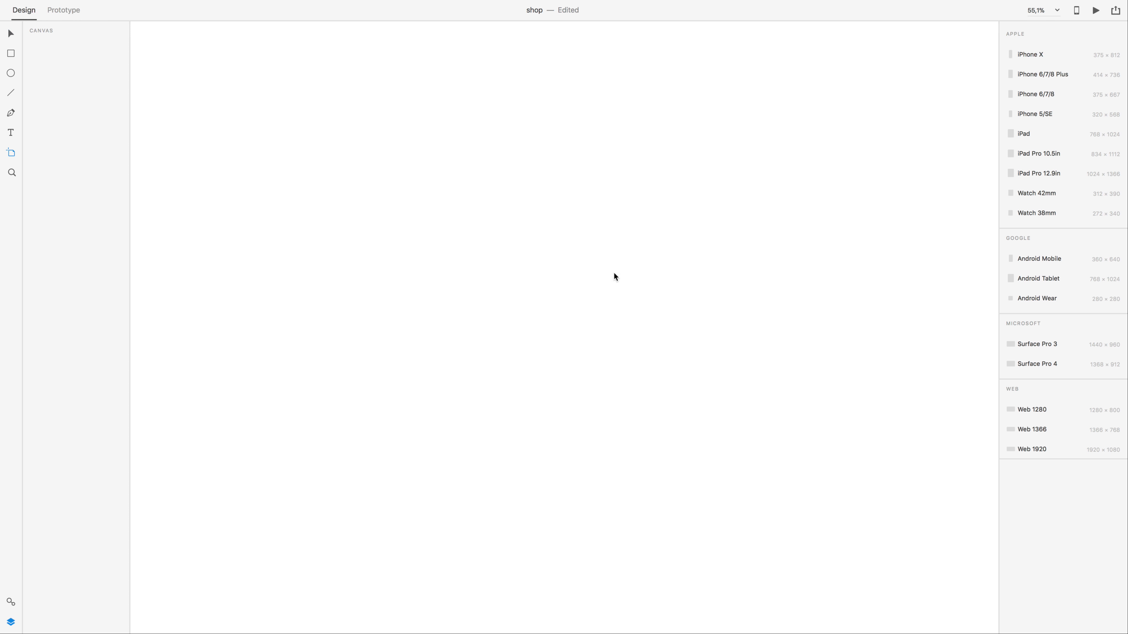
pyautogui.click(1028, 450)
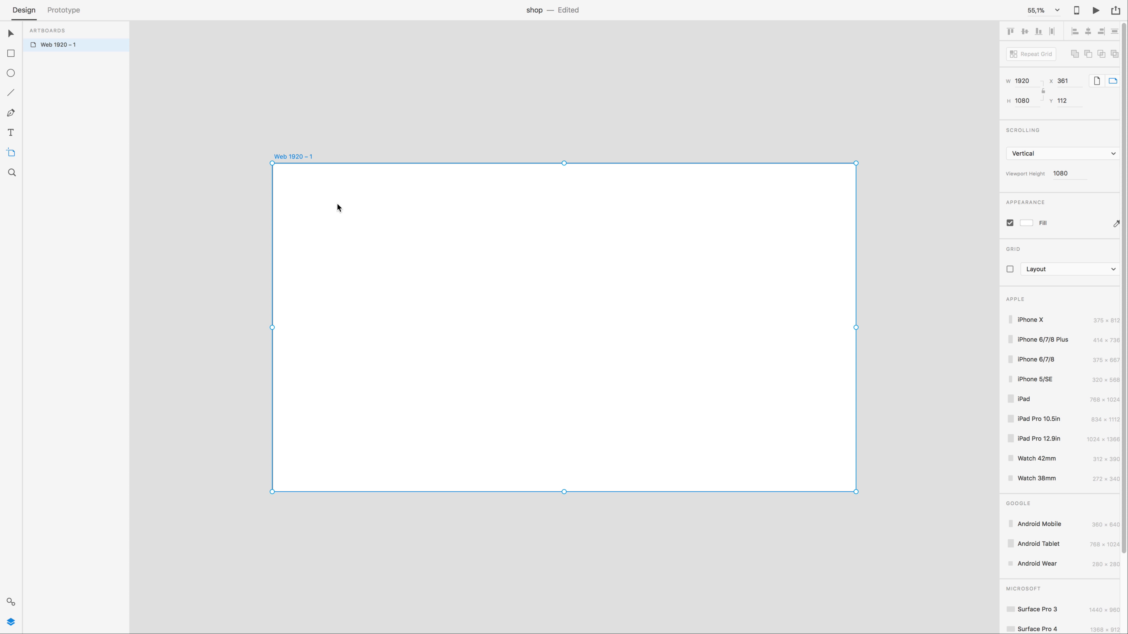
pyautogui.doubleClick(296, 157)
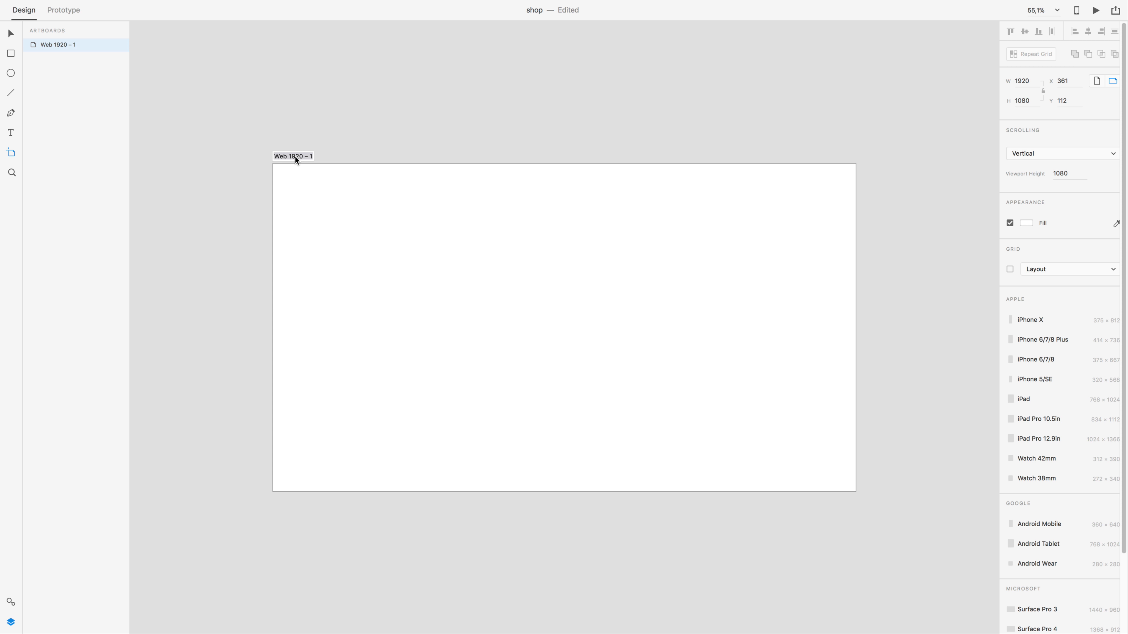
pyautogui.write('shop')
pyautogui.press('Return')
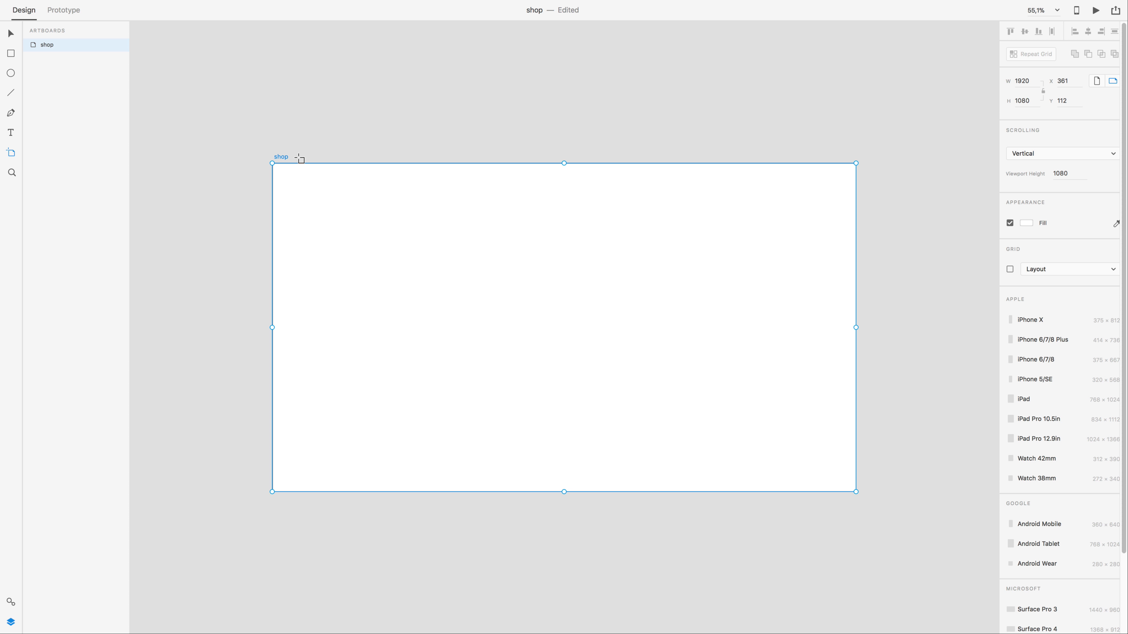
# Draw a full-height rectangle about 510 px wide along the right edge of the shop artboard
pyautogui.press('r')
pyautogui.moveTo(685, 164); pyautogui.dragTo(855, 491)
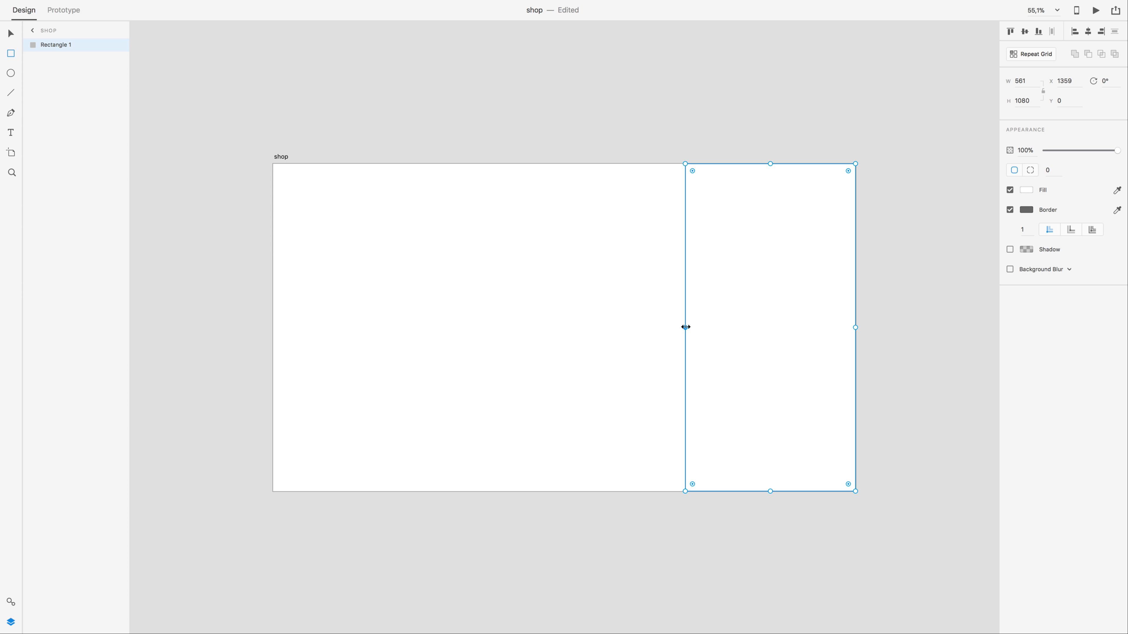
pyautogui.moveTo(685, 328); pyautogui.dragTo(705, 327)
# Give the rectangle a near-black fill without a border and widen it leftwards to about 532 px
pyautogui.click(1010, 209)
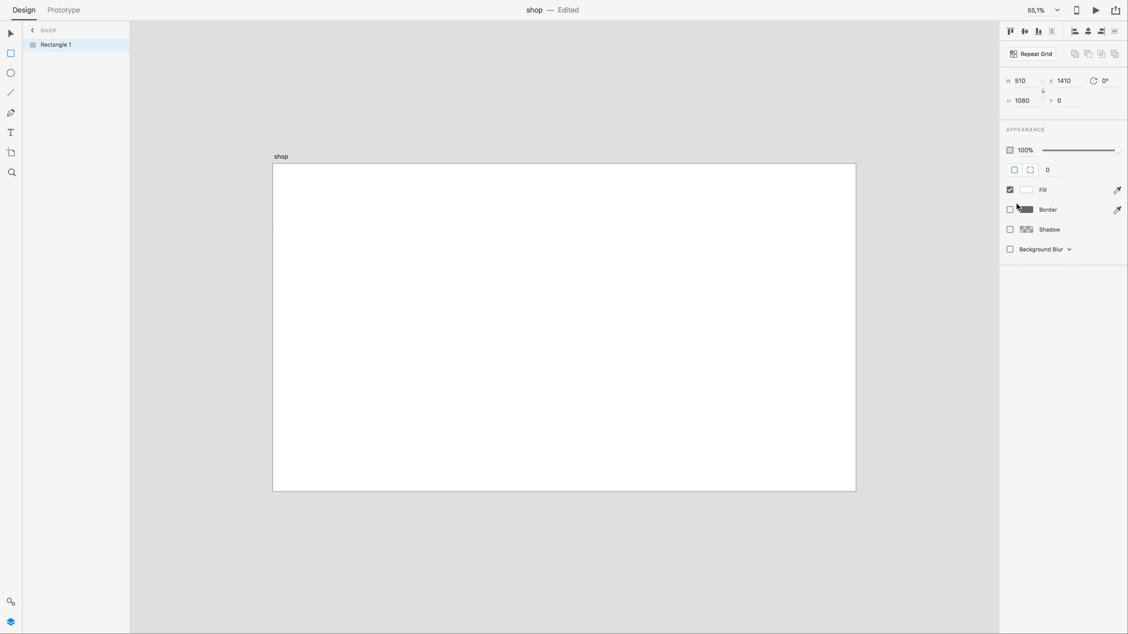
pyautogui.click(1022, 191)
pyautogui.moveTo(934, 203); pyautogui.dragTo(888, 210)
pyautogui.click(793, 218)
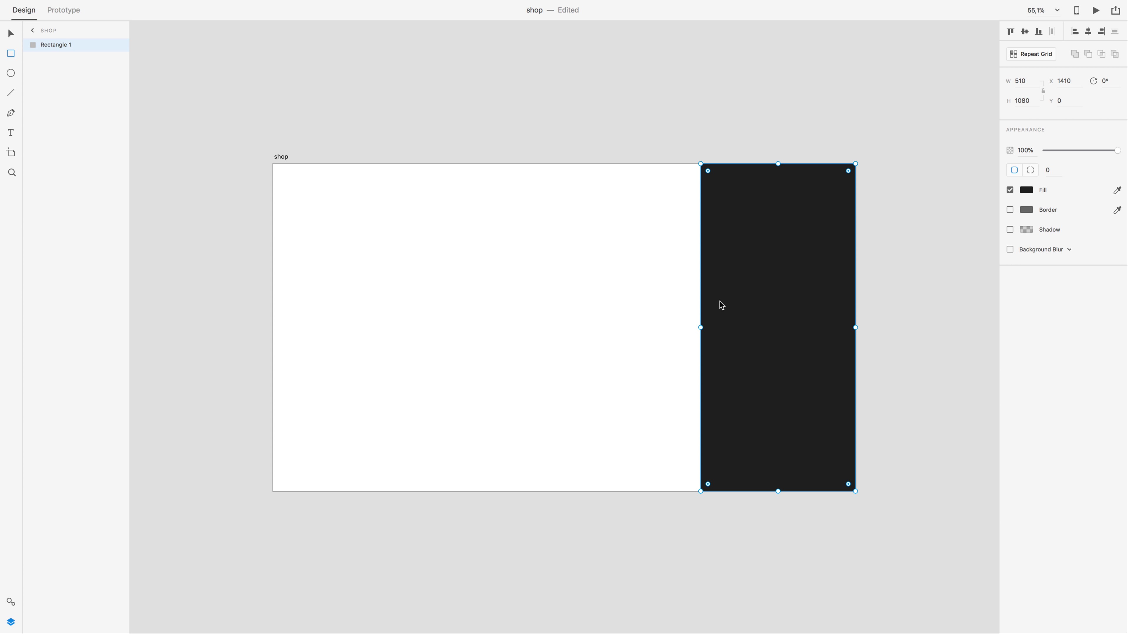
pyautogui.moveTo(700, 328); pyautogui.dragTo(695, 327)
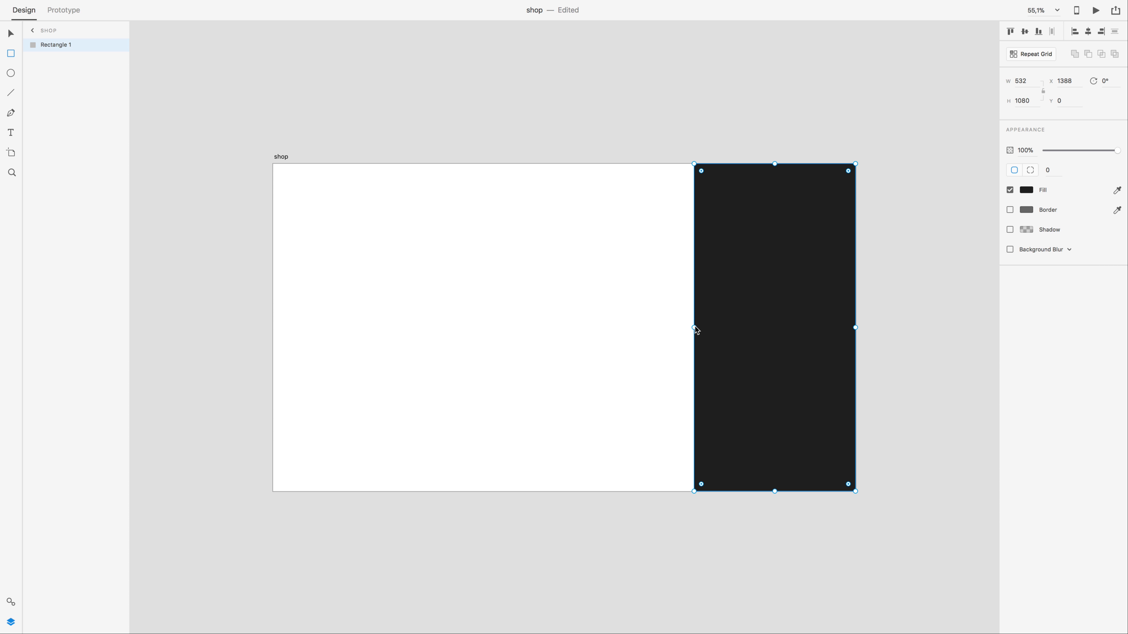
# Switch to Photoshop and select the photo's white background with the Magic Wand, adding the enclosed area between hair and raised arm
pyautogui.press('ctrl')
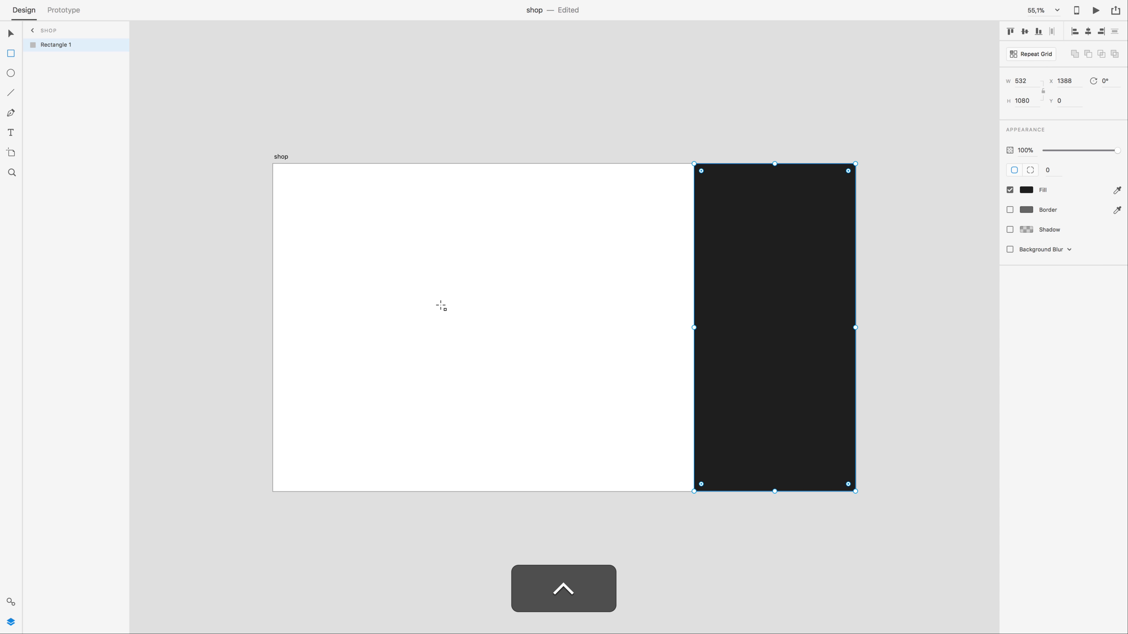
pyautogui.hotkey('ctrl', 'Left')
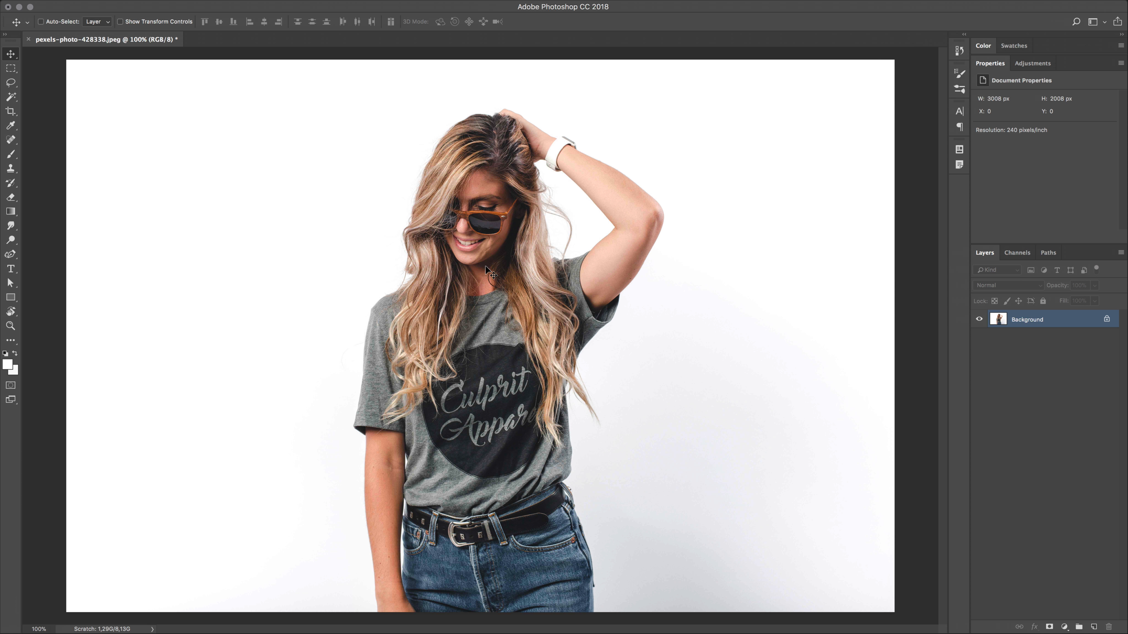
pyautogui.moveTo(10, 98); pyautogui.dragTo(67, 105)
pyautogui.click(302, 167)
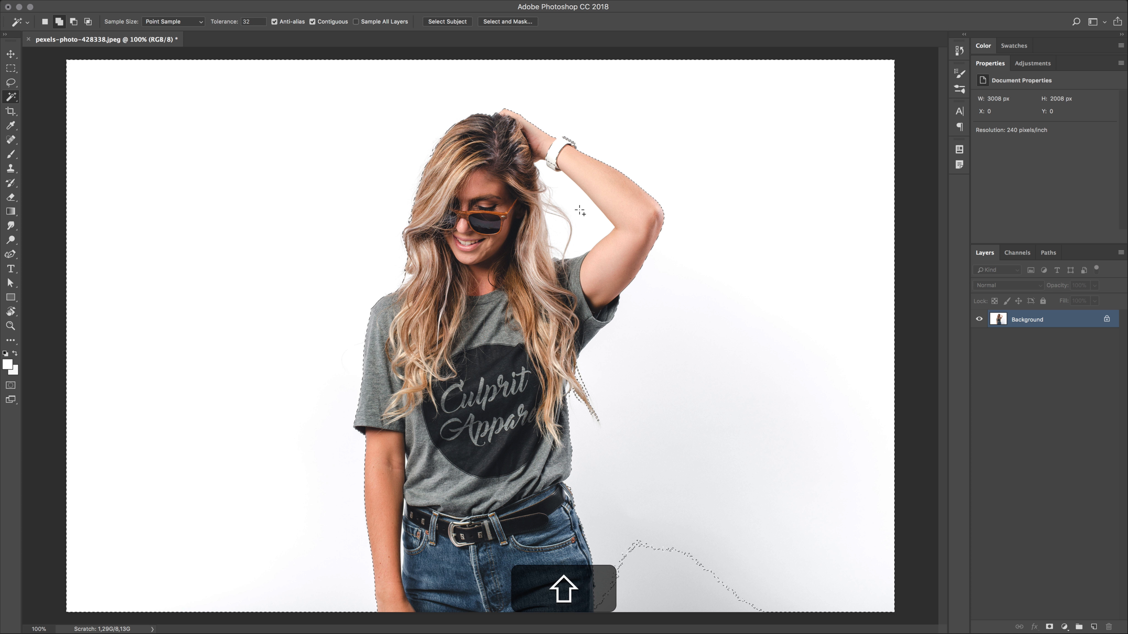
pyautogui.keyDown('shift'); pyautogui.click(561, 236); pyautogui.keyUp('shift')
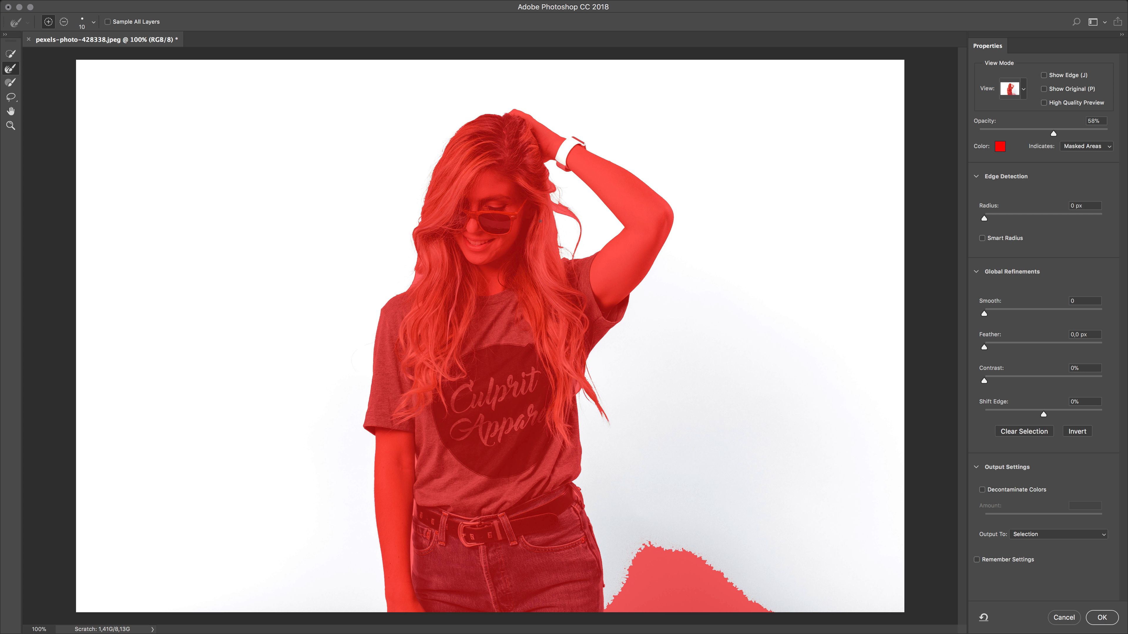
# In Select and Mask, lasso the leftover background beside the jeans into the selection and take the white watch out of it
pyautogui.click(10, 97)
pyautogui.moveTo(599, 613)
pyautogui.mouseDown()
pyautogui.moveTo(631, 537)
pyautogui.moveTo(678, 530)
pyautogui.moveTo(751, 553)
pyautogui.moveTo(780, 579)
pyautogui.moveTo(784, 611)
pyautogui.moveTo(774, 618)
pyautogui.moveTo(595, 612)
pyautogui.mouseUp()
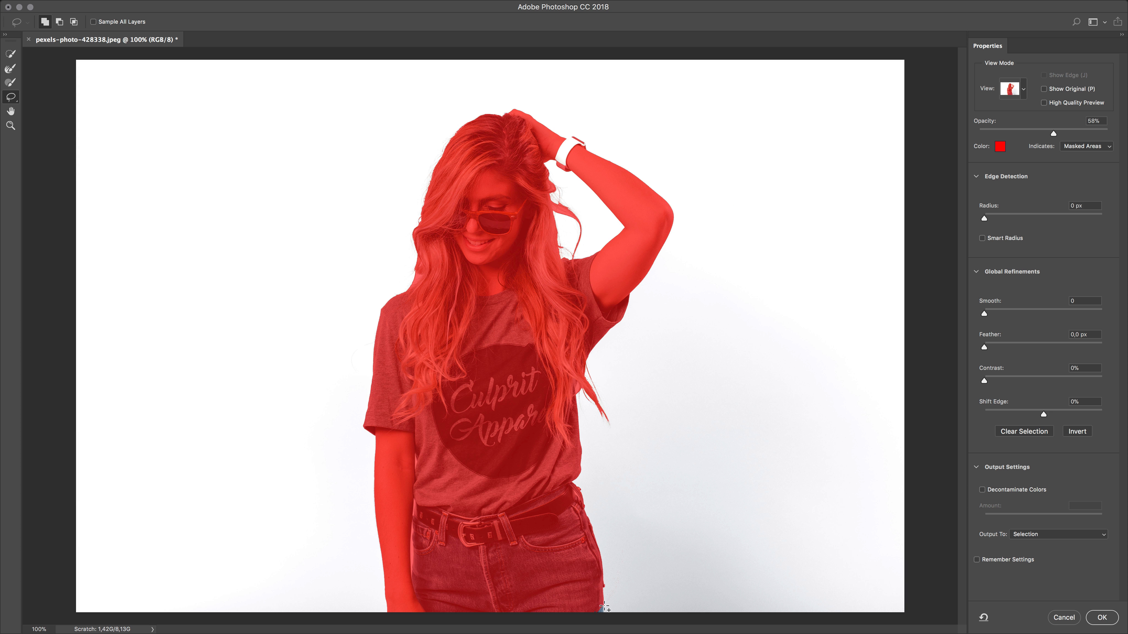
pyautogui.press('alt')
pyautogui.press('alt')
pyautogui.moveTo(563, 166)
pyautogui.mouseDown()
pyautogui.moveTo(586, 141)
pyautogui.moveTo(560, 143)
pyautogui.moveTo(562, 168)
pyautogui.mouseUp()
# Adjust the Radius and Smooth settings of the mask edge and apply the refined selection
pyautogui.moveTo(986, 219); pyautogui.dragTo(989, 219)
pyautogui.moveTo(991, 220); pyautogui.dragTo(997, 220)
pyautogui.moveTo(984, 315); pyautogui.dragTo(581, 318)
pyautogui.click(1101, 618)
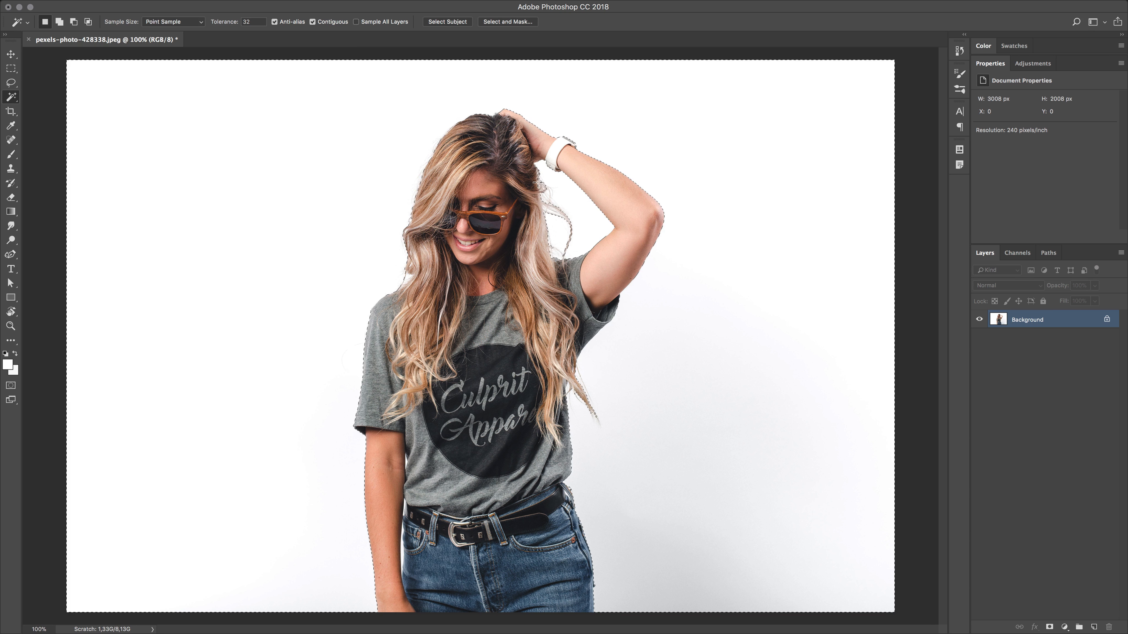
# Copy the model from the photo using the inverted selection and paste the cutout onto the shop artboard in Adobe XD
pyautogui.press('shift+super+i')
pyautogui.press('super+c')
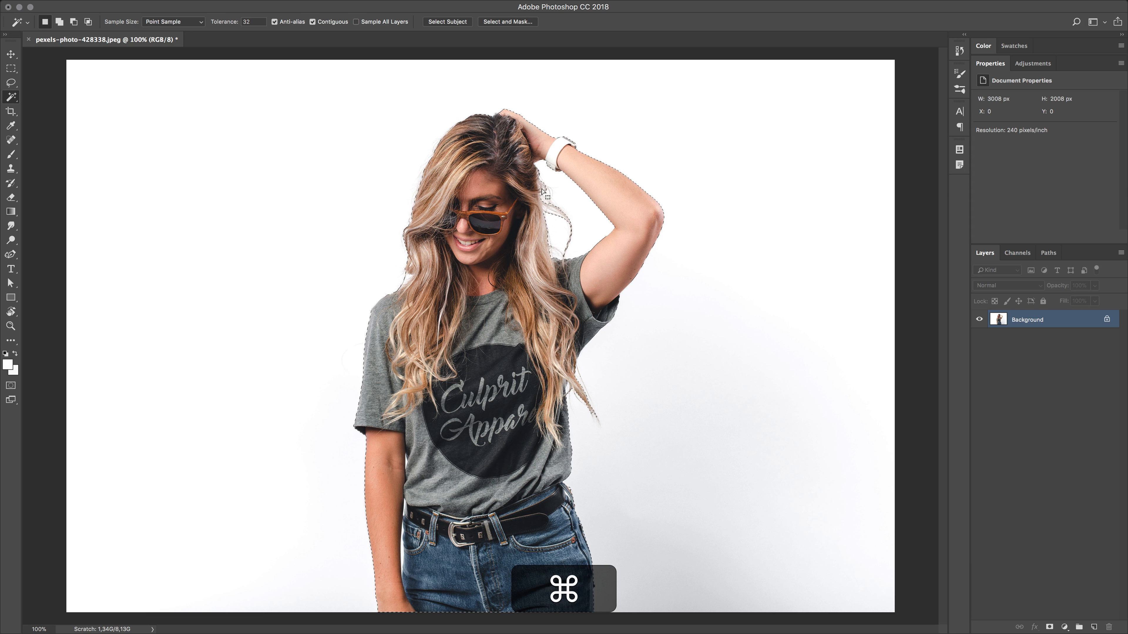
pyautogui.hotkey('alt', 'Right')
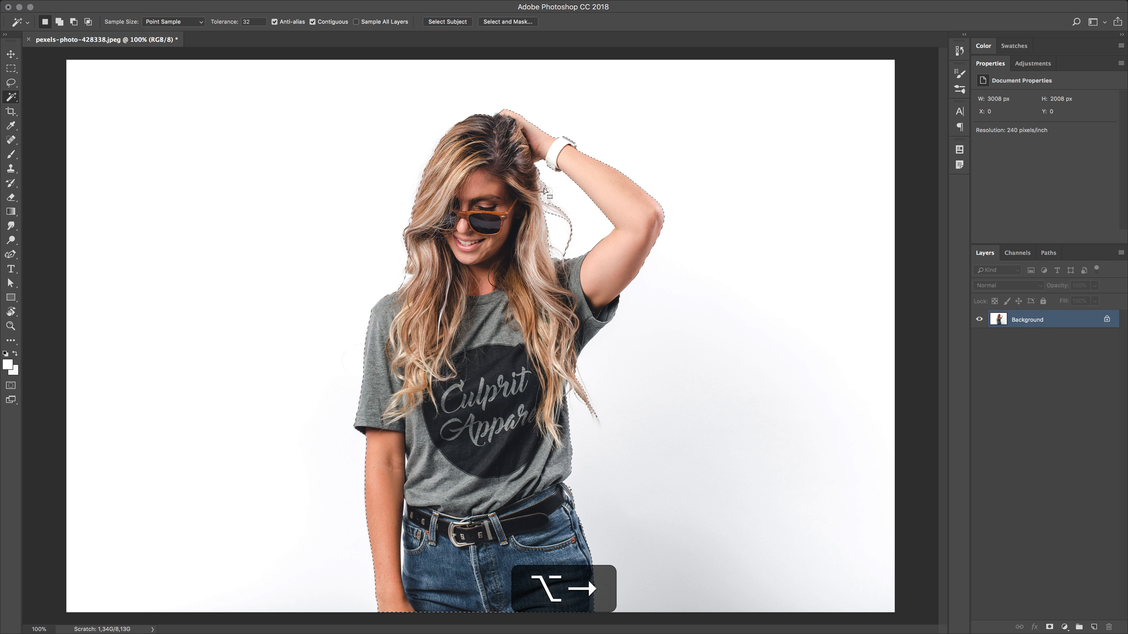
pyautogui.hotkey('ctrl', 'Right')
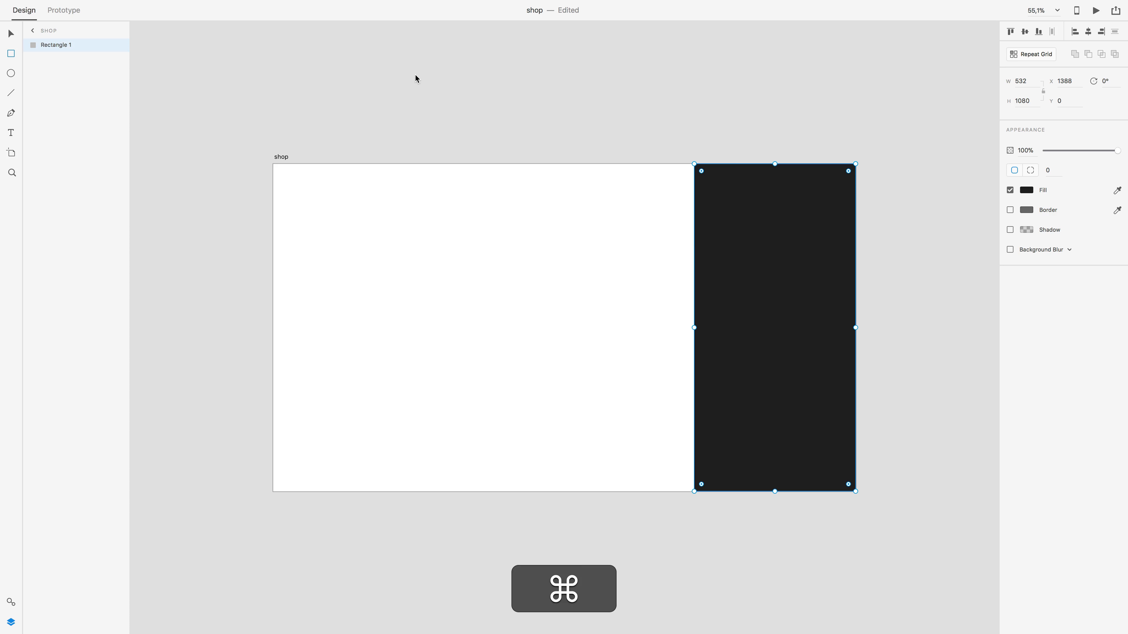
pyautogui.press('super+v')
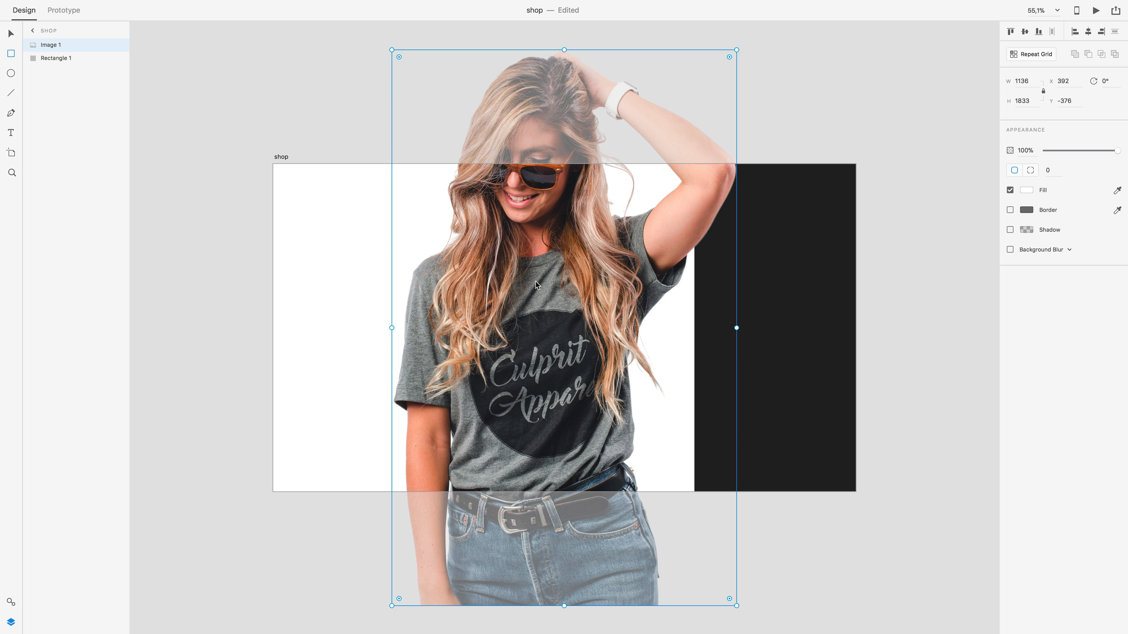
# Scale the model cutout down to about 570 × 920 px and stand it on the artboard's bottom edge at about X 466
pyautogui.moveTo(538, 289); pyautogui.dragTo(493, 366)
pyautogui.press('super+z')
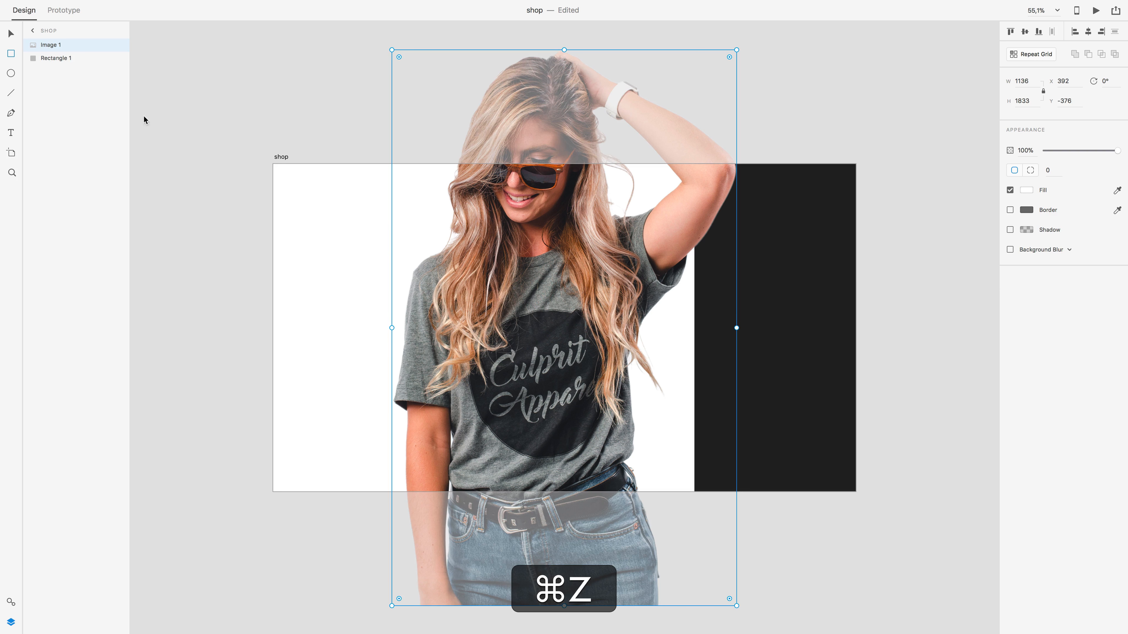
pyautogui.click(13, 35)
pyautogui.moveTo(522, 213)
pyautogui.mouseDown()
pyautogui.moveTo(491, 276)
pyautogui.moveTo(504, 212)
pyautogui.mouseUp()
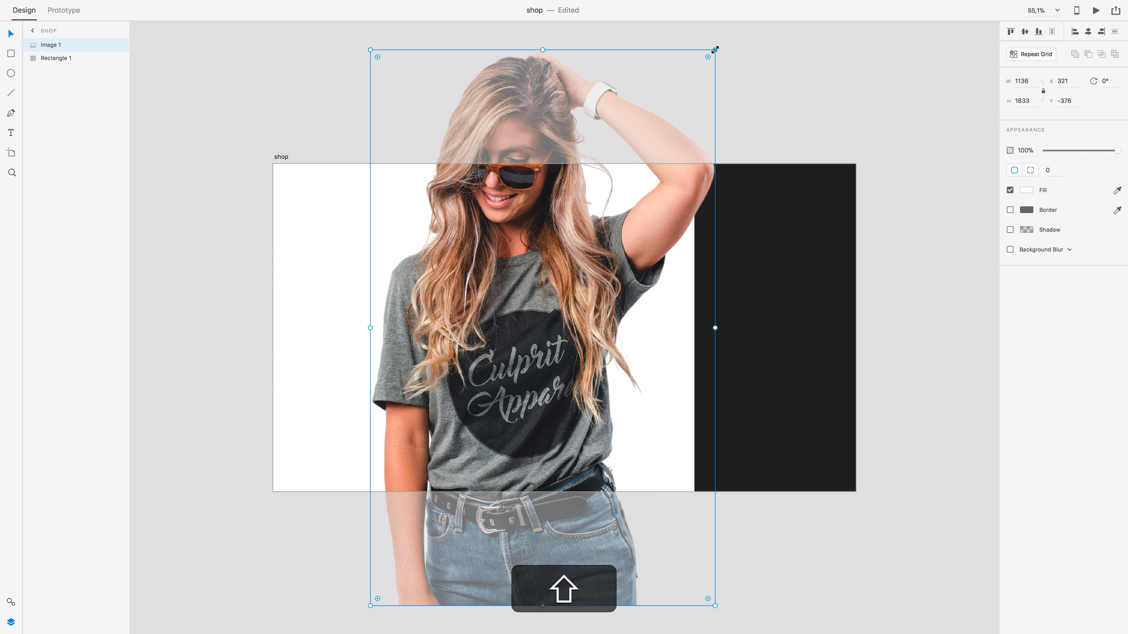
pyautogui.moveTo(713, 50); pyautogui.dragTo(536, 339)
pyautogui.moveTo(463, 422); pyautogui.dragTo(546, 310)
pyautogui.moveTo(488, 336); pyautogui.dragTo(516, 329)
pyautogui.moveTo(570, 228); pyautogui.dragTo(584, 216)
pyautogui.moveTo(492, 357); pyautogui.dragTo(504, 356)
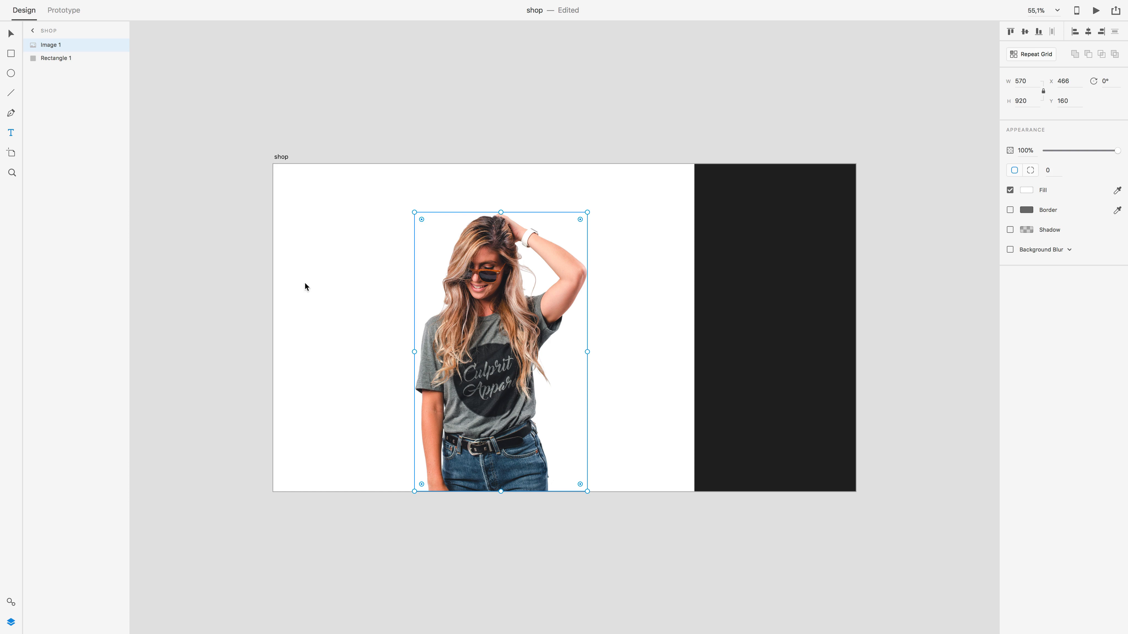
# Add the text "Summer" in Circular Medium on the artboard's left side and enlarge it to about size 219
pyautogui.click(301, 268)
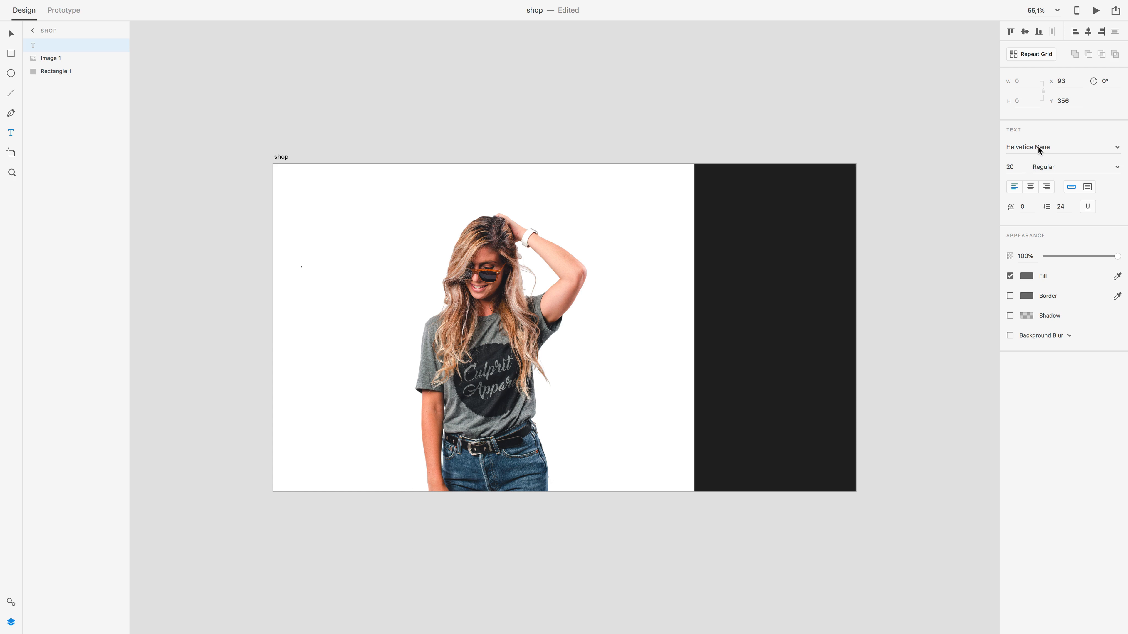
pyautogui.write('Summer')
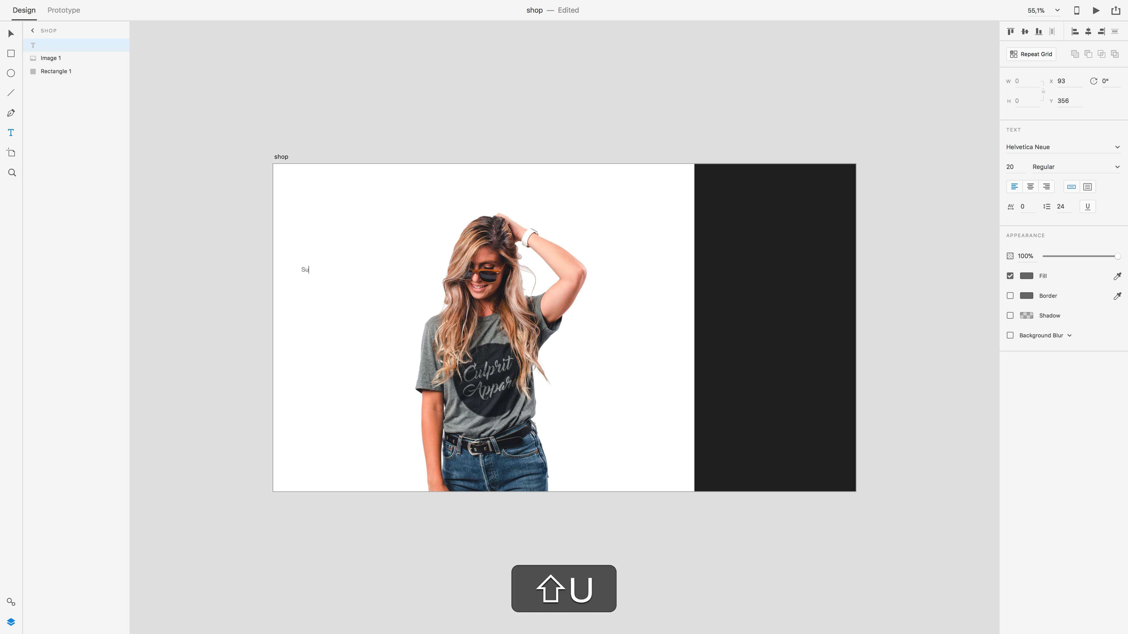
pyautogui.press('super+a')
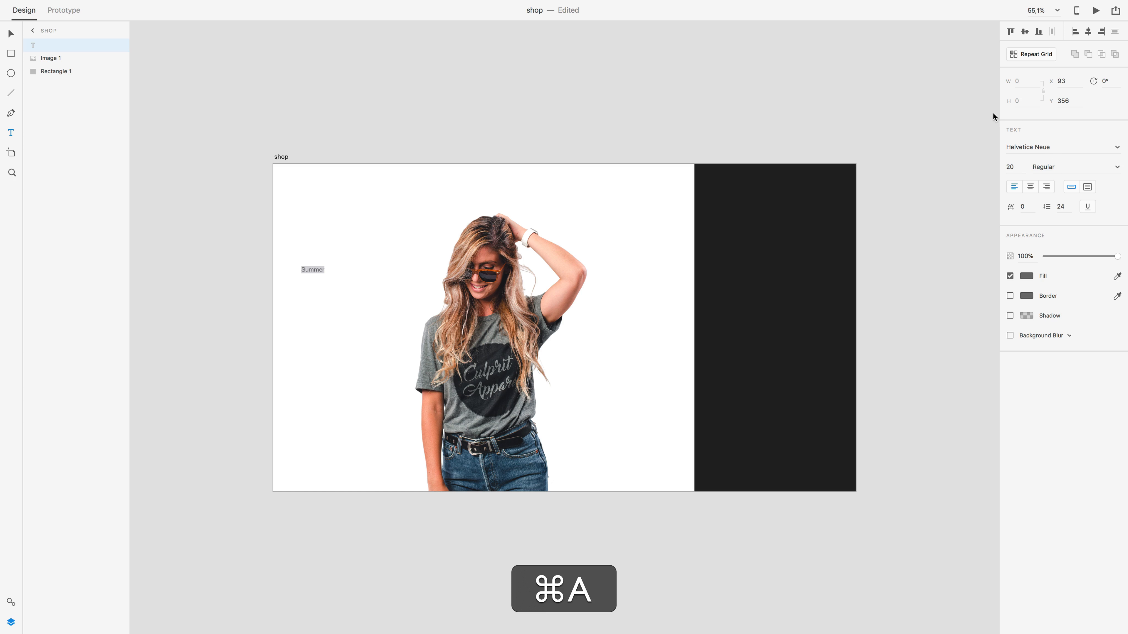
pyautogui.click(1054, 151)
pyautogui.write('Circular')
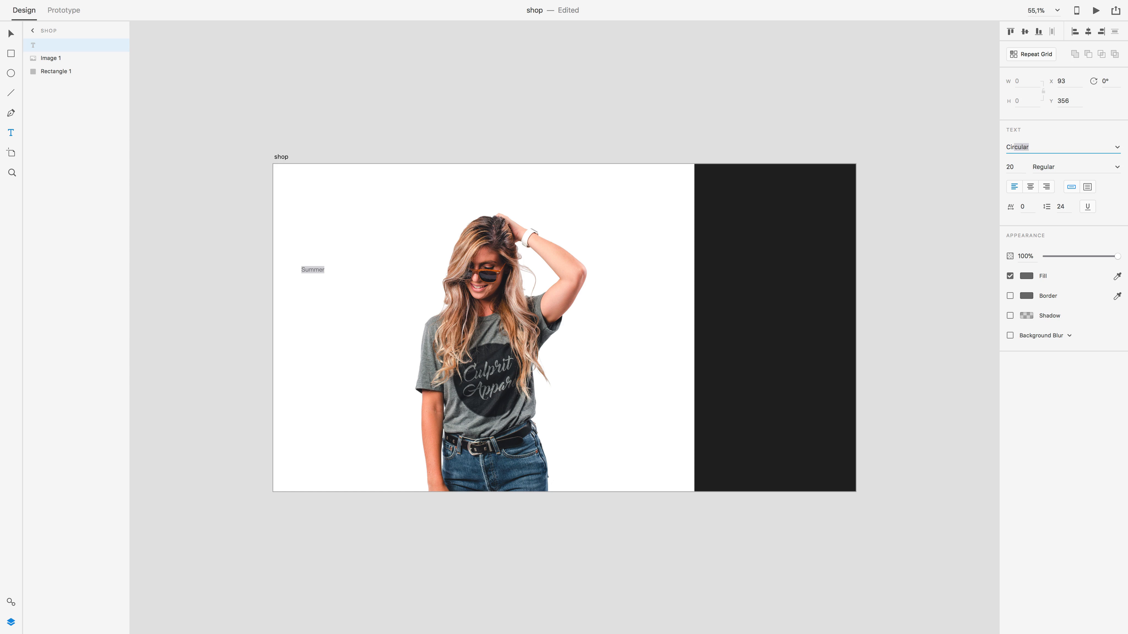
pyautogui.press('Return')
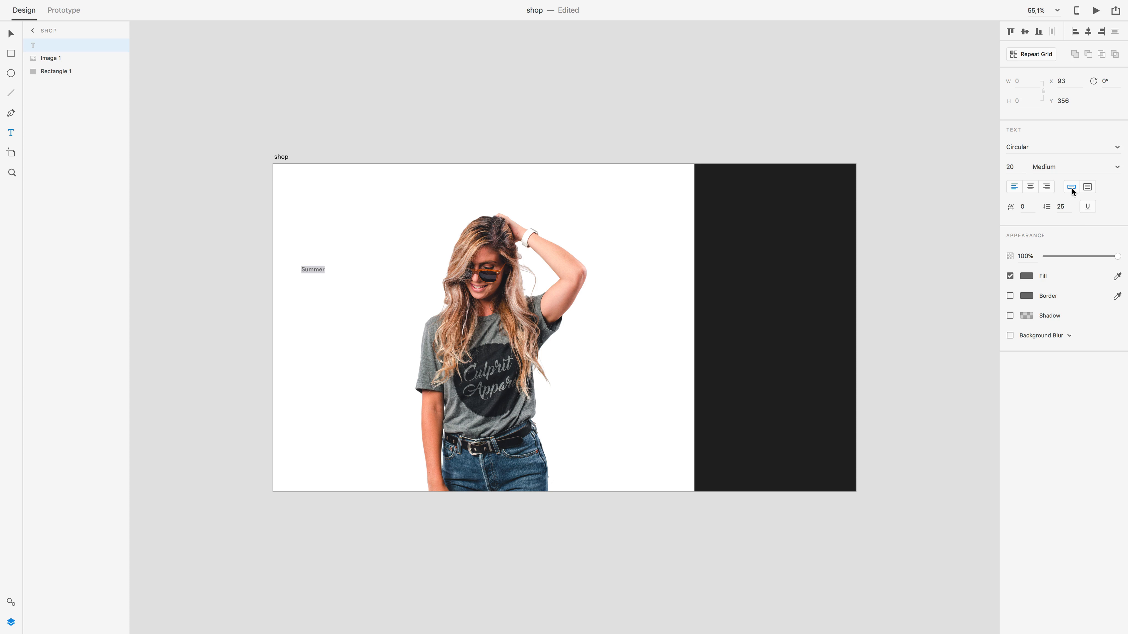
pyautogui.press('Escape')
pyautogui.moveTo(313, 273)
pyautogui.mouseDown()
pyautogui.moveTo(317, 356)
pyautogui.moveTo(313, 335)
pyautogui.moveTo(367, 285)
pyautogui.moveTo(358, 274)
pyautogui.moveTo(370, 281)
pyautogui.moveTo(366, 332)
pyautogui.mouseUp()
pyautogui.press('super+z')
# Duplicate the "Summer" text to about X 604, Y 620 and change the copy's text to "camp"
pyautogui.moveTo(366, 291); pyautogui.dragTo(583, 394)
pyautogui.press('Return')
pyautogui.write('camp')
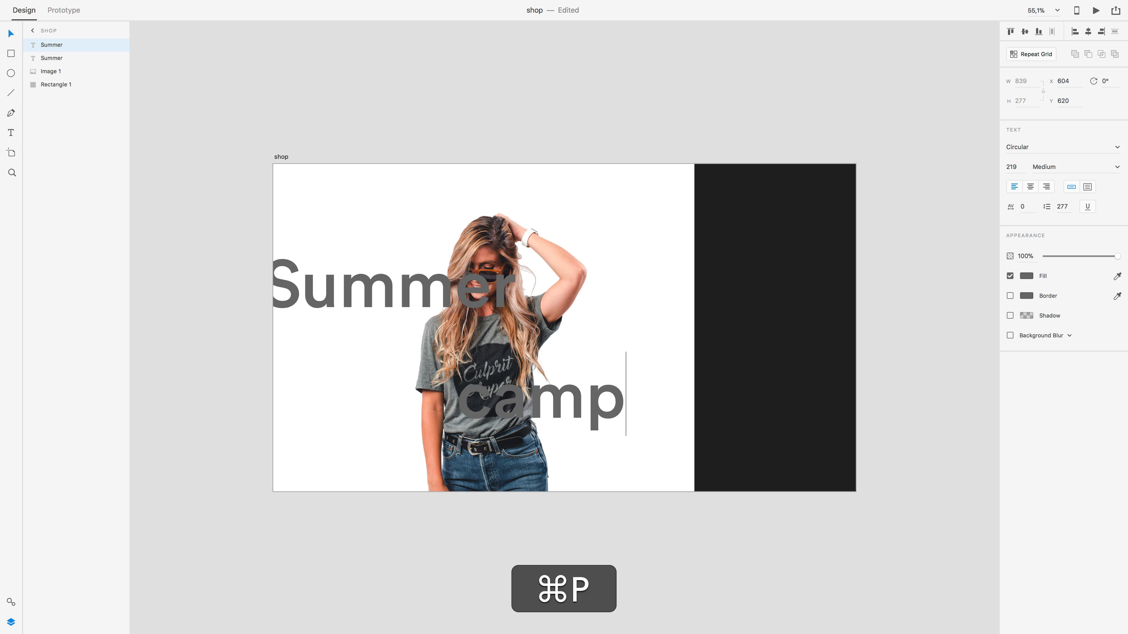
# Fill the "camp" text with light grey and move it to about X 757, Y 696
pyautogui.press('super+a')
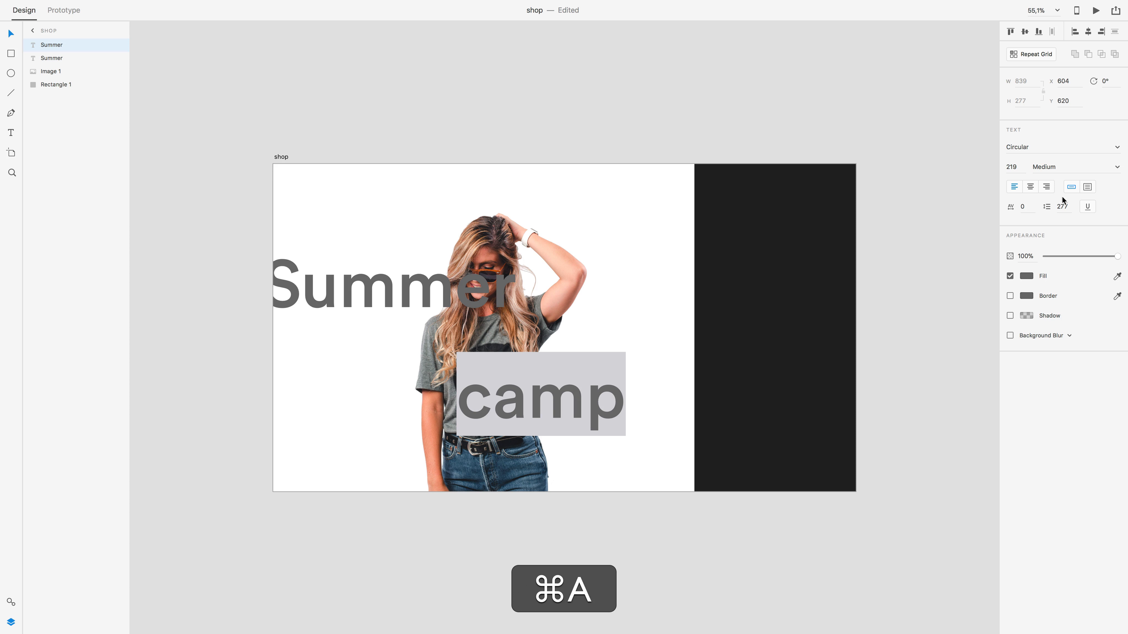
pyautogui.click(1027, 275)
pyautogui.moveTo(915, 282); pyautogui.dragTo(884, 228)
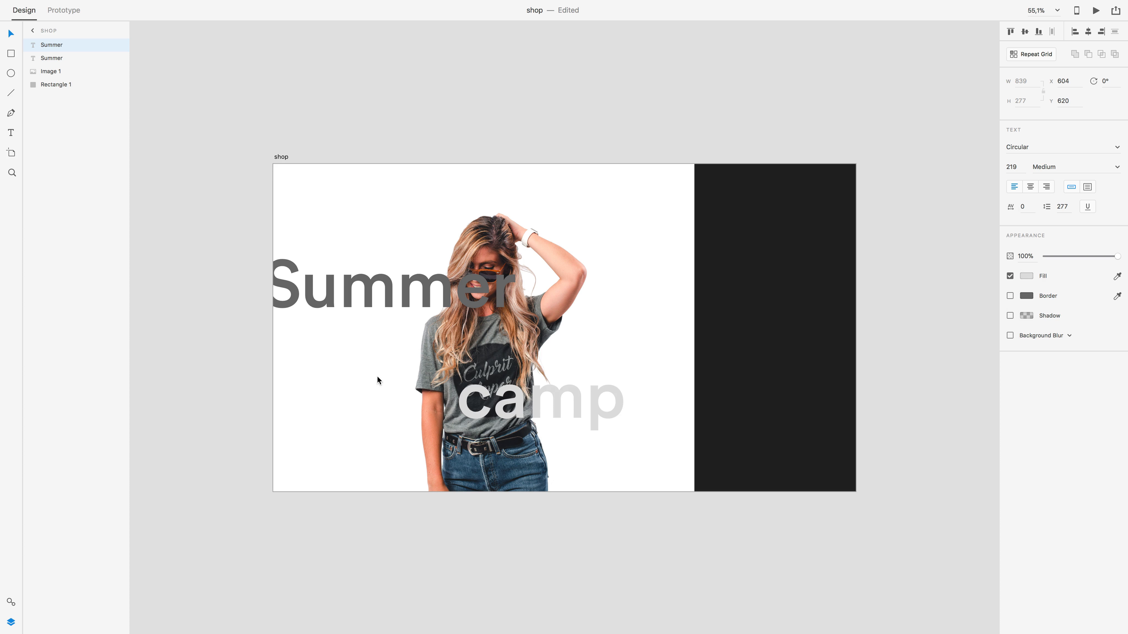
pyautogui.click(502, 421)
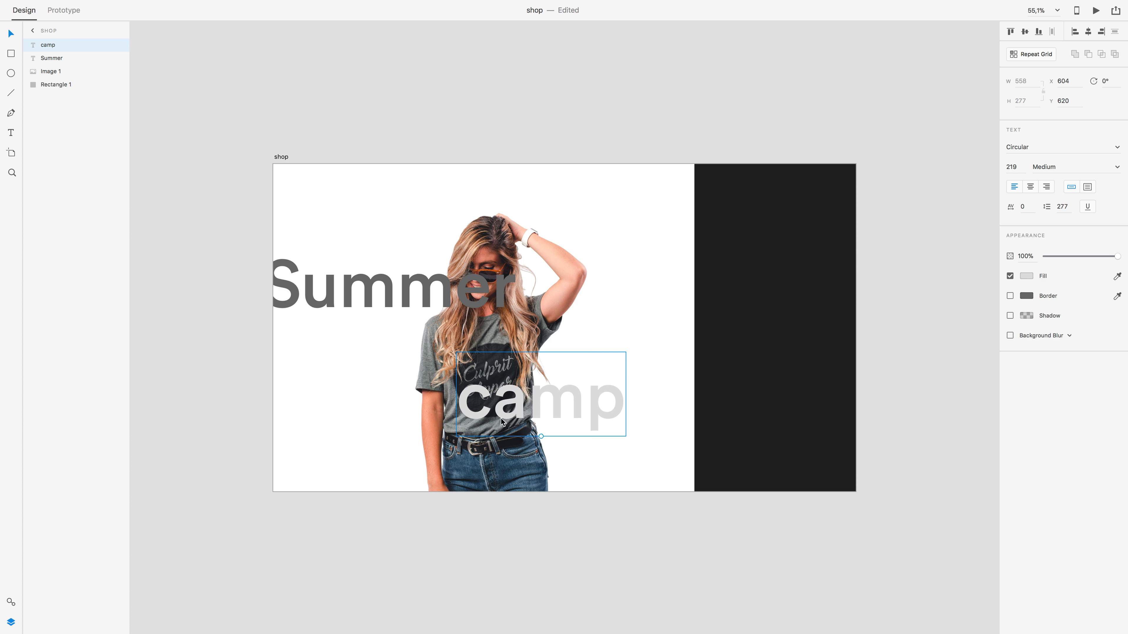
pyautogui.moveTo(513, 413); pyautogui.dragTo(560, 436)
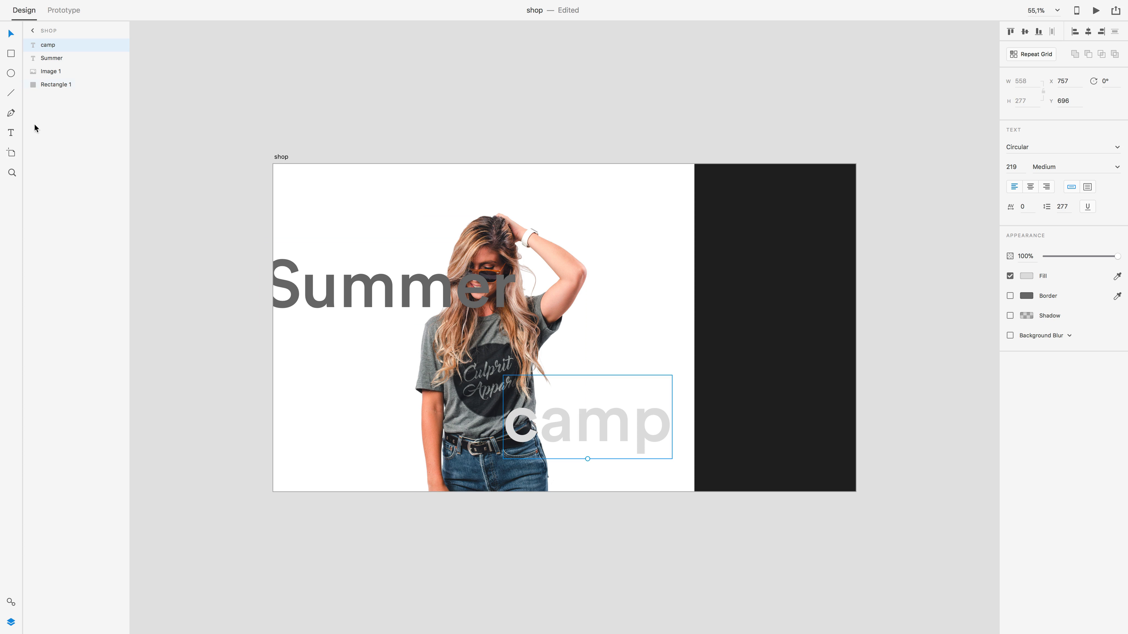
# Place the "Summer" layer directly beneath the model image and rename the image layer "model"
pyautogui.click(52, 60)
pyautogui.moveTo(49, 60); pyautogui.dragTo(51, 73)
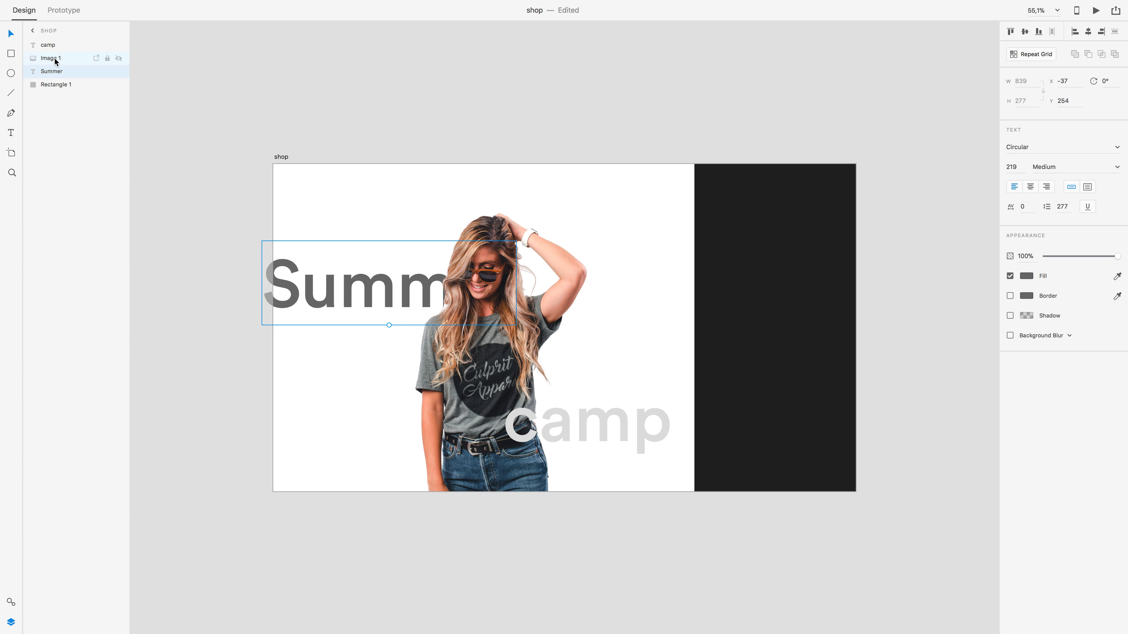
pyautogui.doubleClick(53, 58)
pyautogui.write('model')
pyautogui.press('Return')
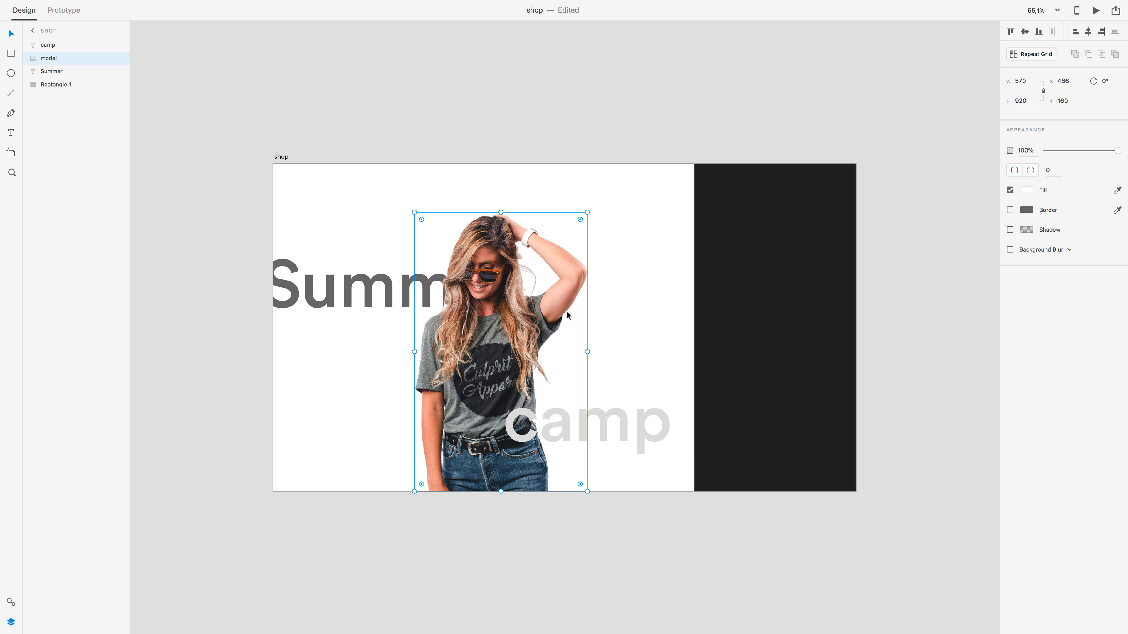
# Duplicate the dark side panel, fill the copy with white and move it down to Y 928
pyautogui.press('super+equal')
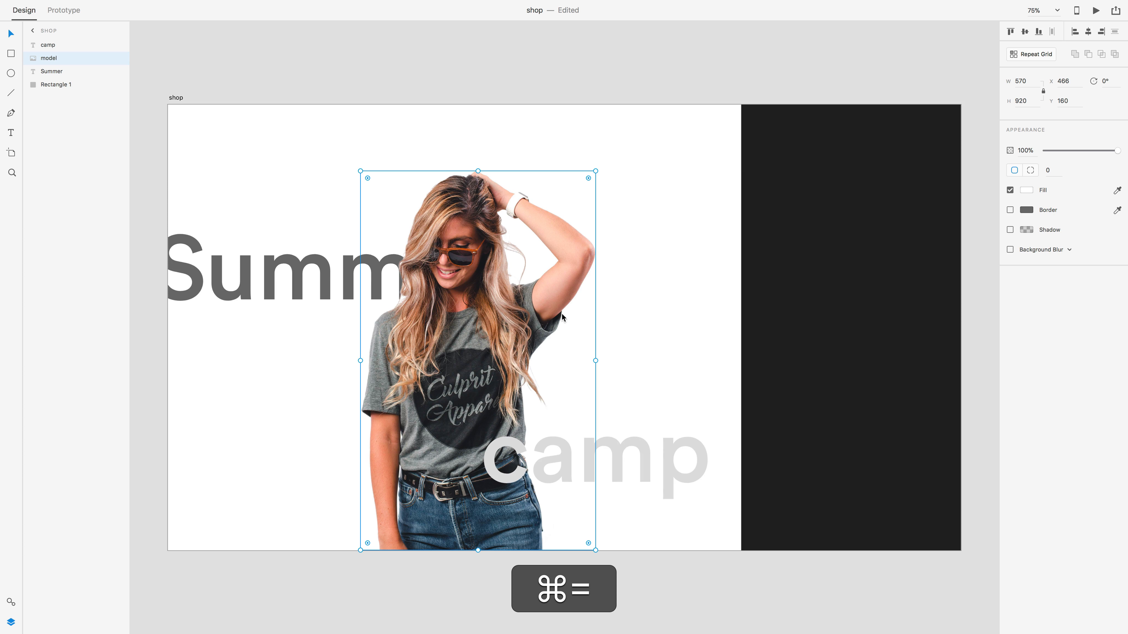
pyautogui.click(835, 288)
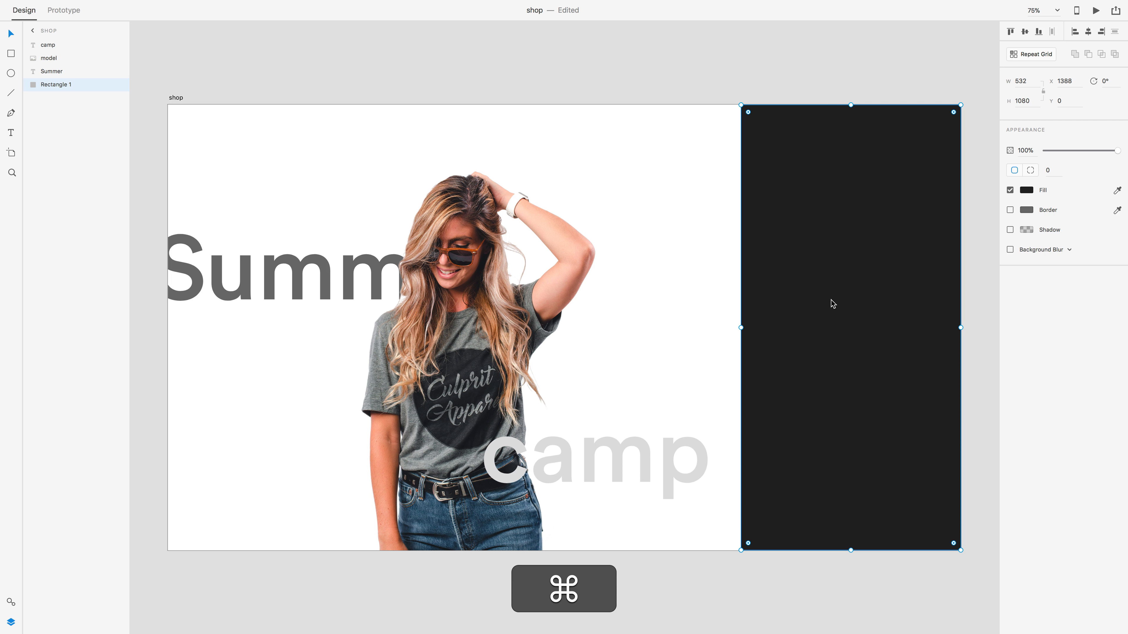
pyautogui.press('super+d')
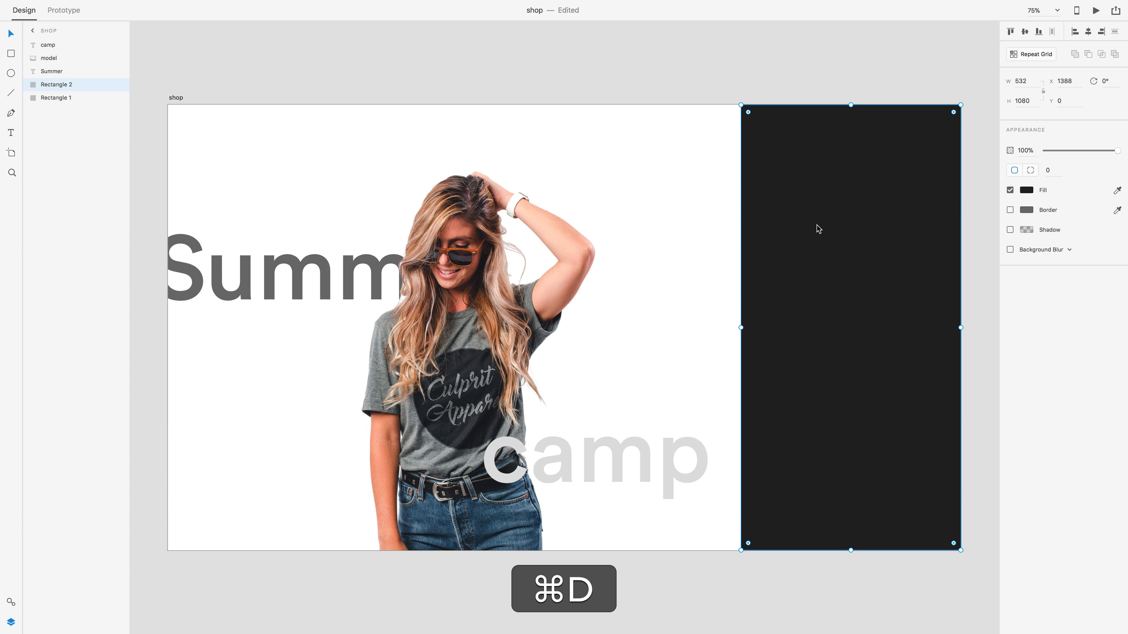
pyautogui.click(1117, 190)
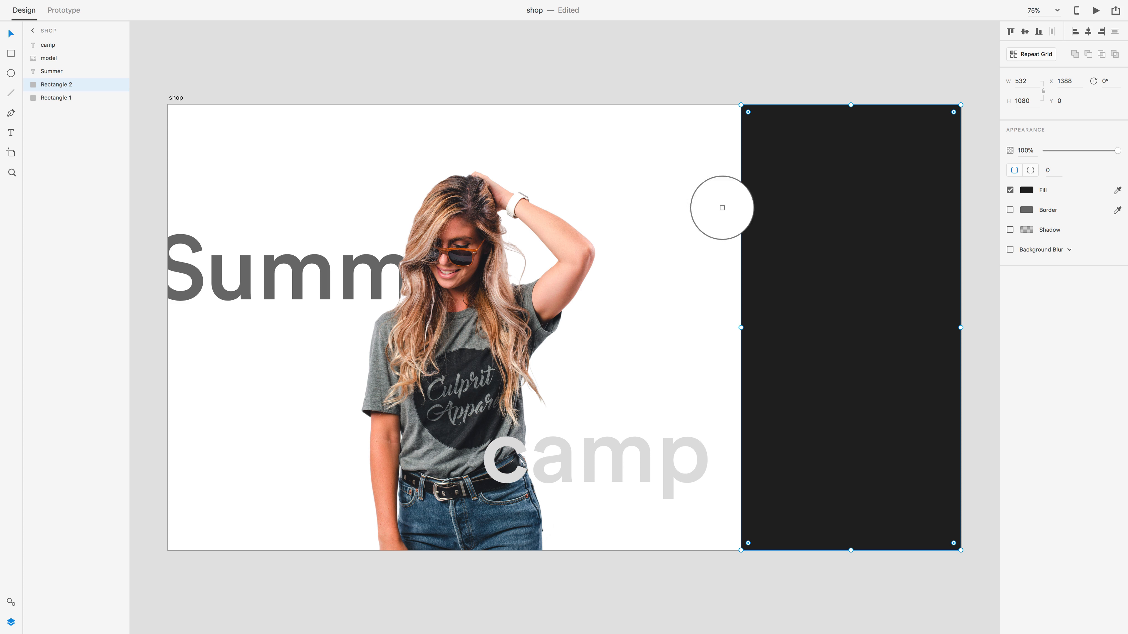
pyautogui.click(681, 213)
pyautogui.moveTo(854, 143); pyautogui.dragTo(855, 526)
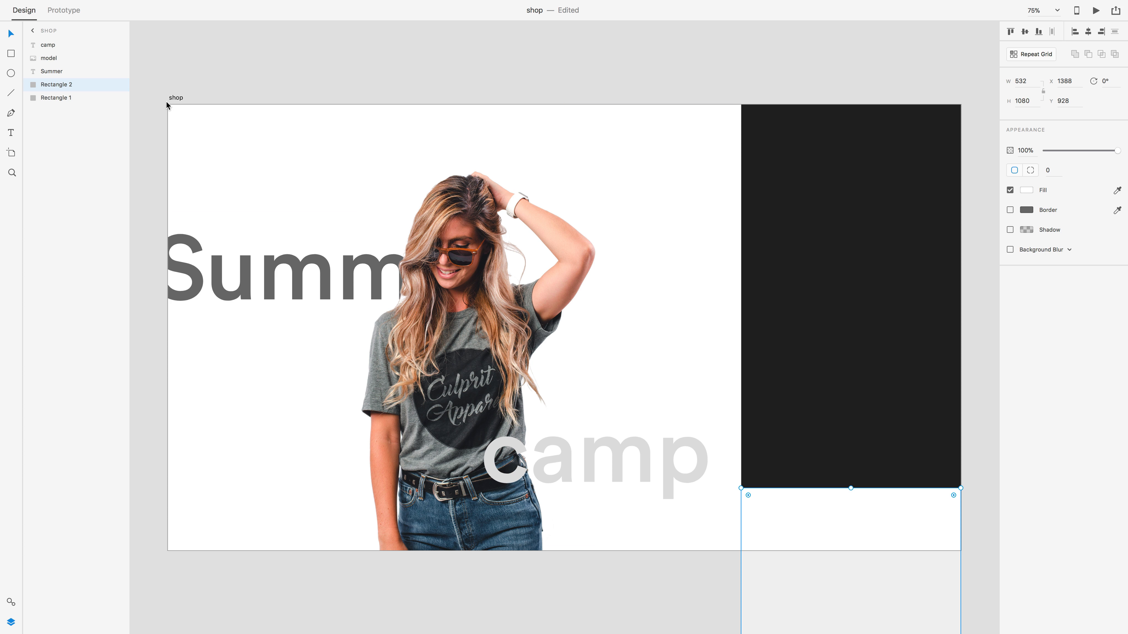
# Change the shop artboard's background fill to light grey
pyautogui.click(179, 101)
pyautogui.click(1029, 223)
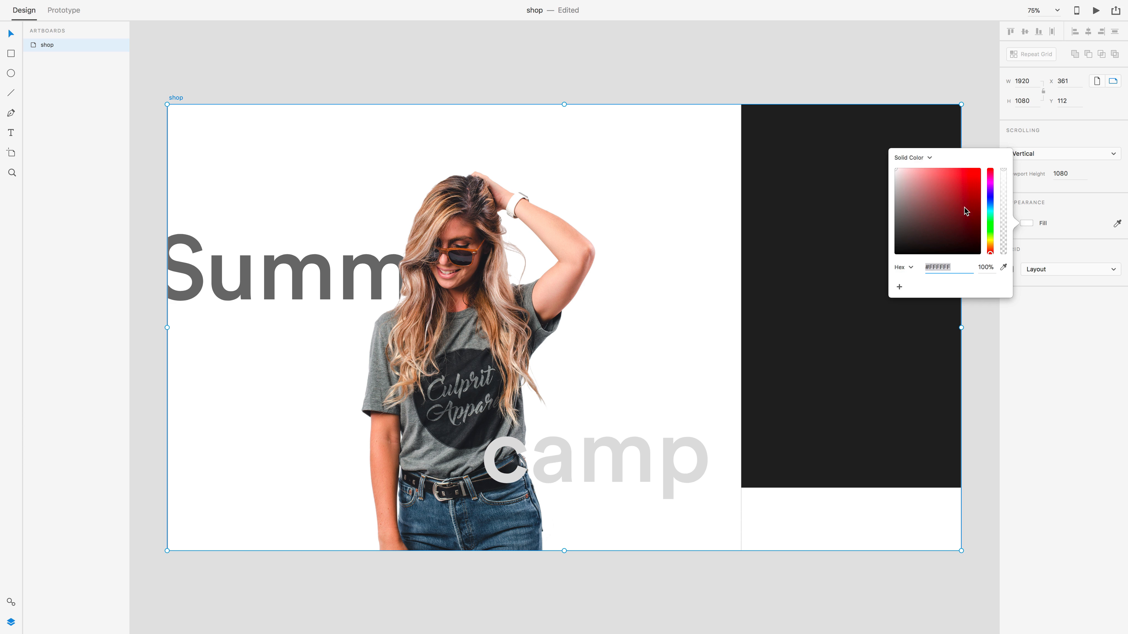
pyautogui.moveTo(909, 177); pyautogui.dragTo(890, 174)
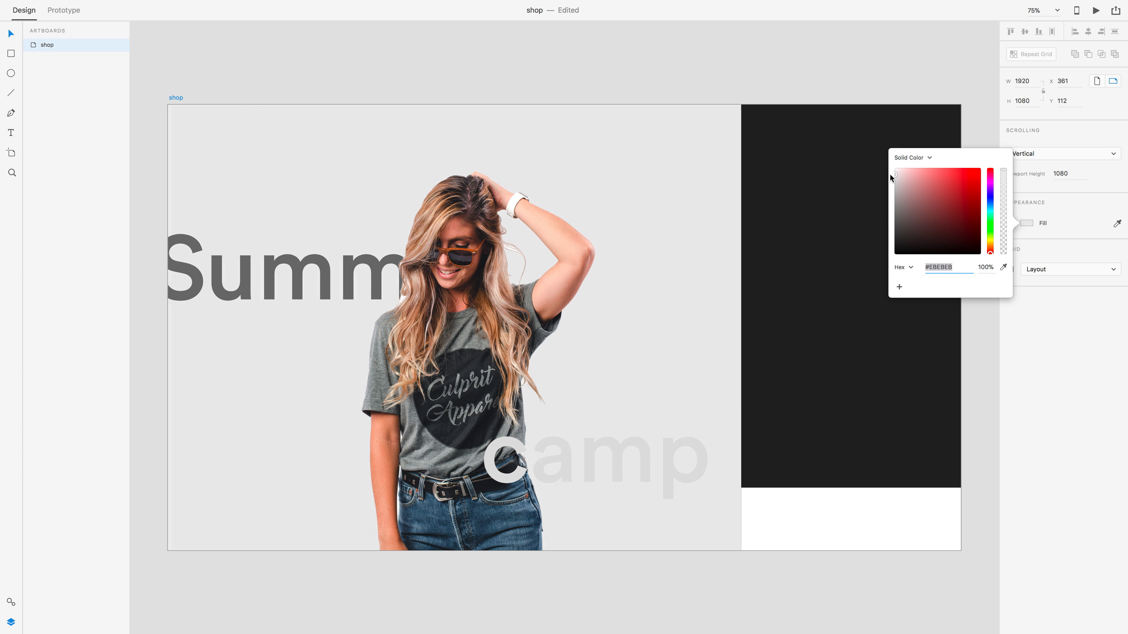
# Add the text "your cart" on the white strip in Circular Medium 31 and fill it with the panel's dark colour
pyautogui.click(799, 371)
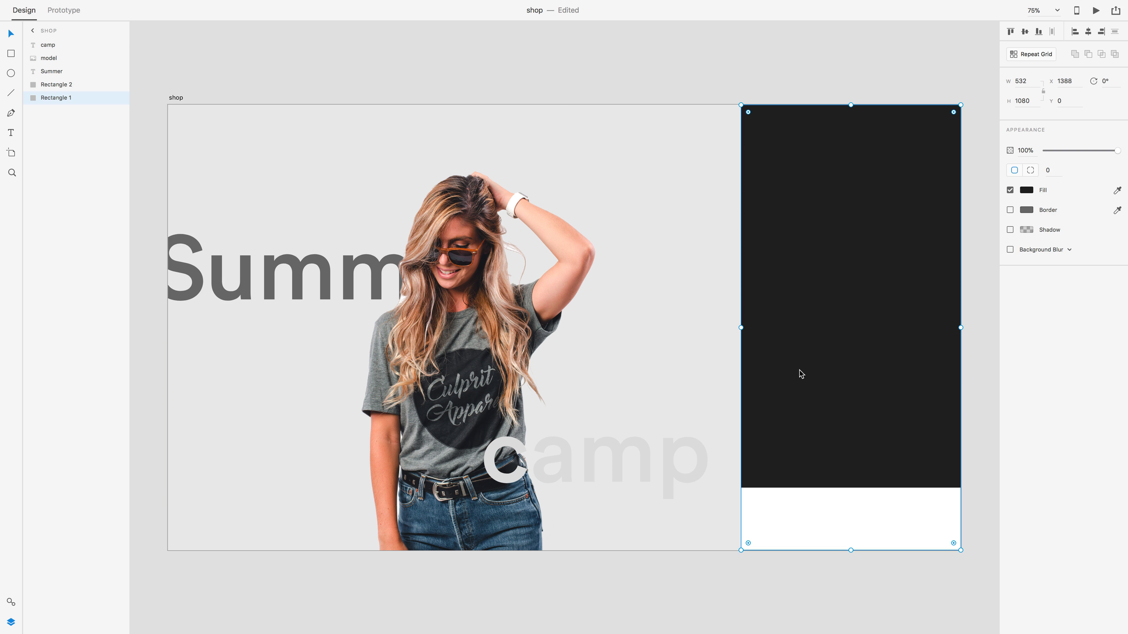
pyautogui.click(782, 493)
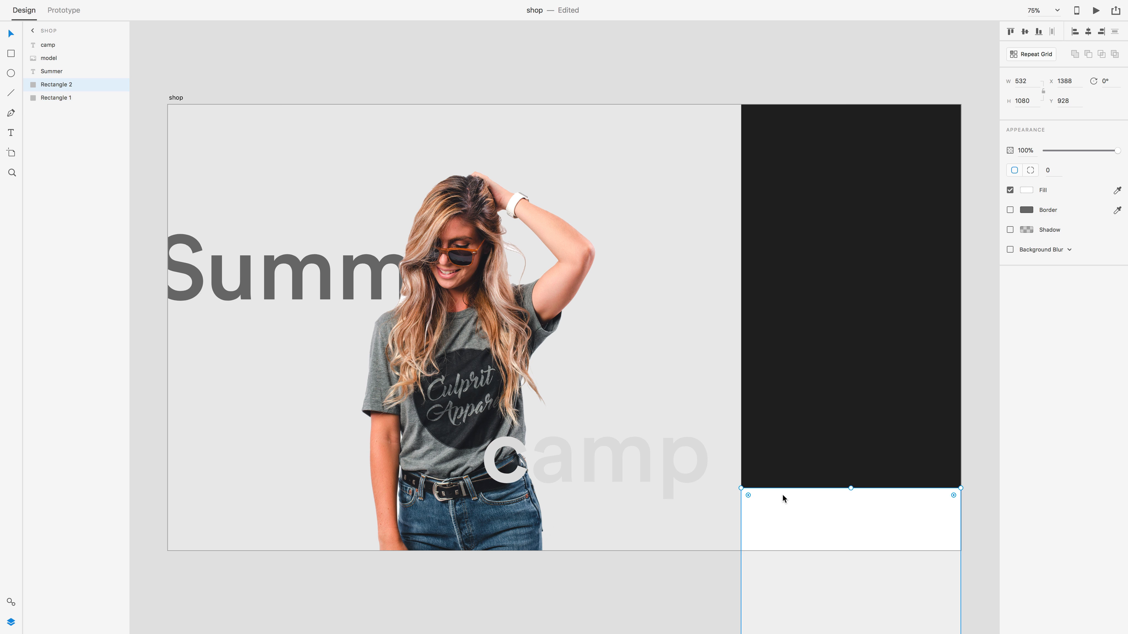
pyautogui.click(766, 521)
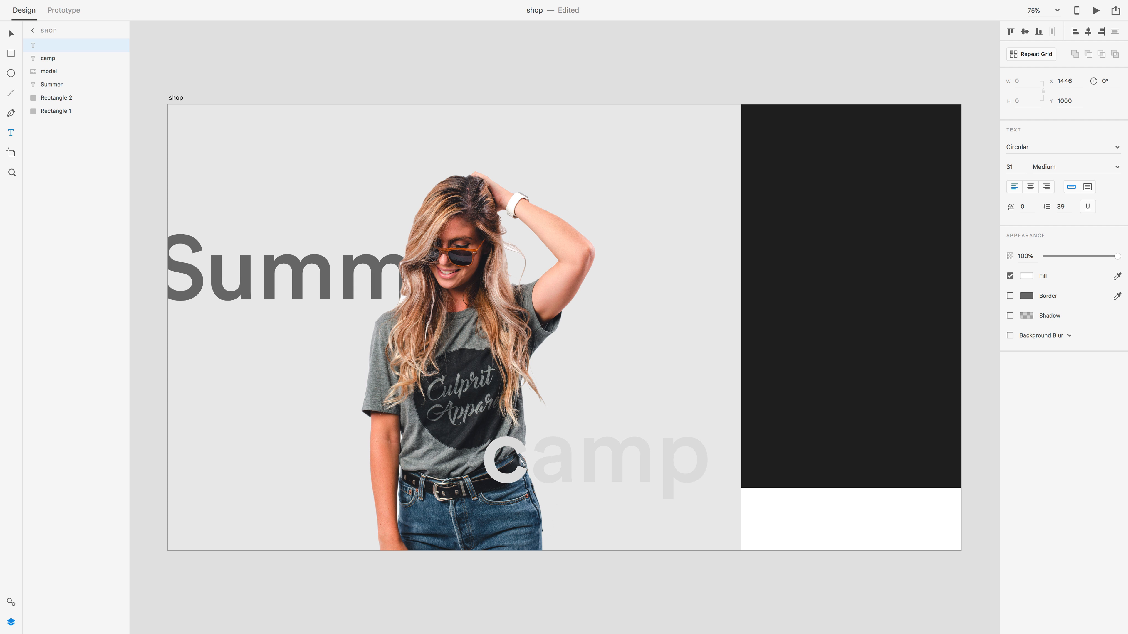
pyautogui.press('super+a')
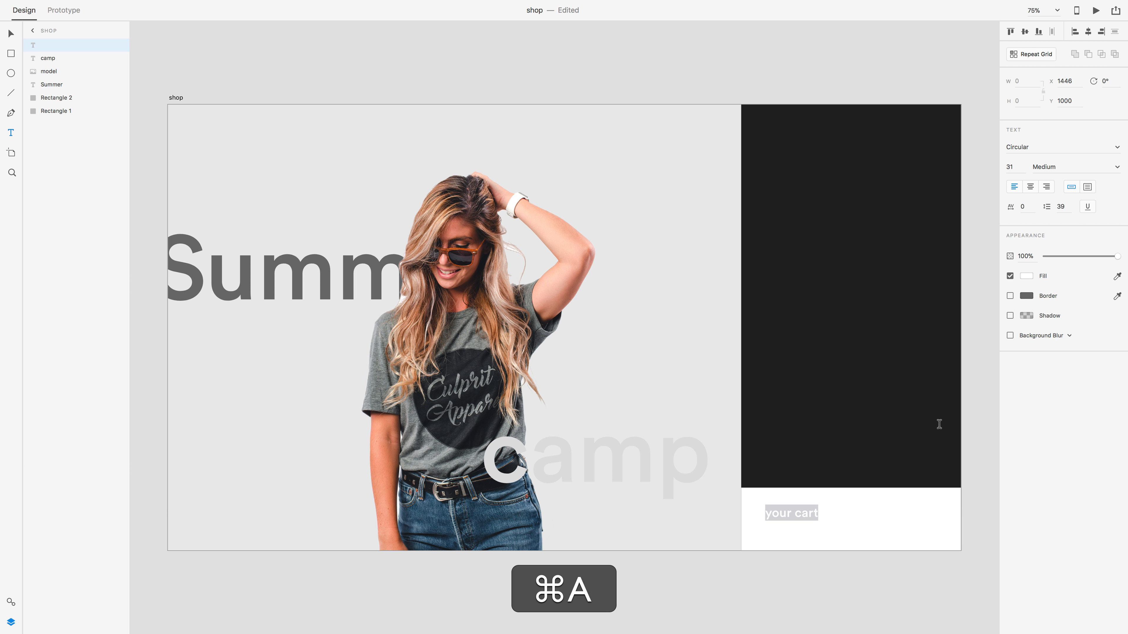
pyautogui.click(1117, 278)
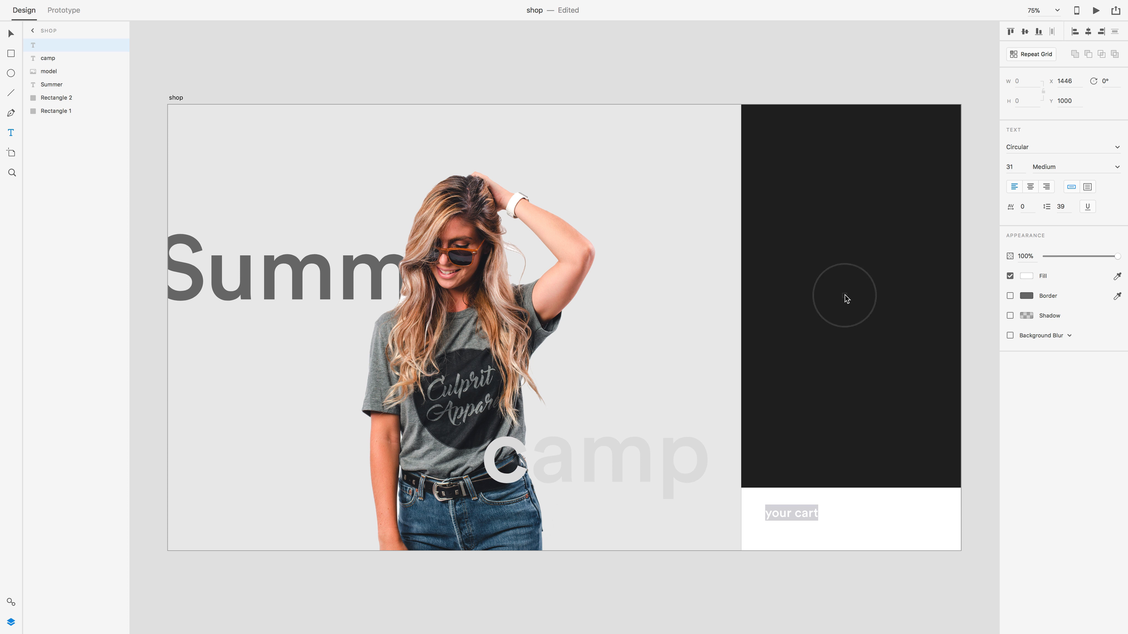
pyautogui.click(844, 295)
pyautogui.press('Escape')
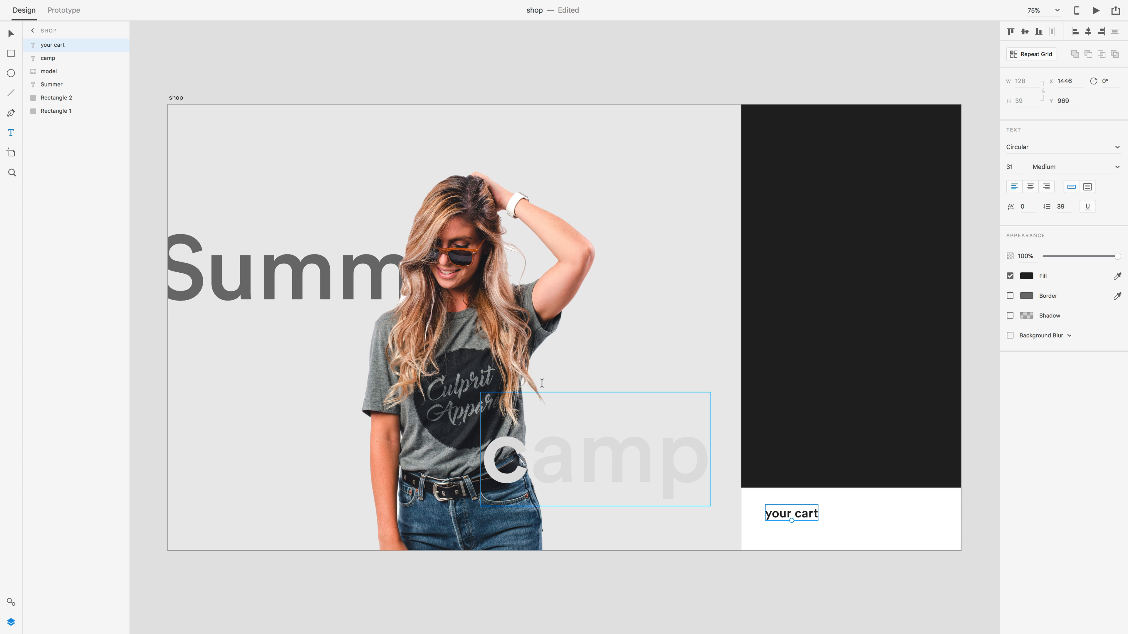
# Duplicate the "your cart" text to X 1750, Y 982 and change the copy's text to "$0"
pyautogui.moveTo(775, 519); pyautogui.dragTo(908, 519)
pyautogui.press('alt')
pyautogui.doubleClick(908, 519)
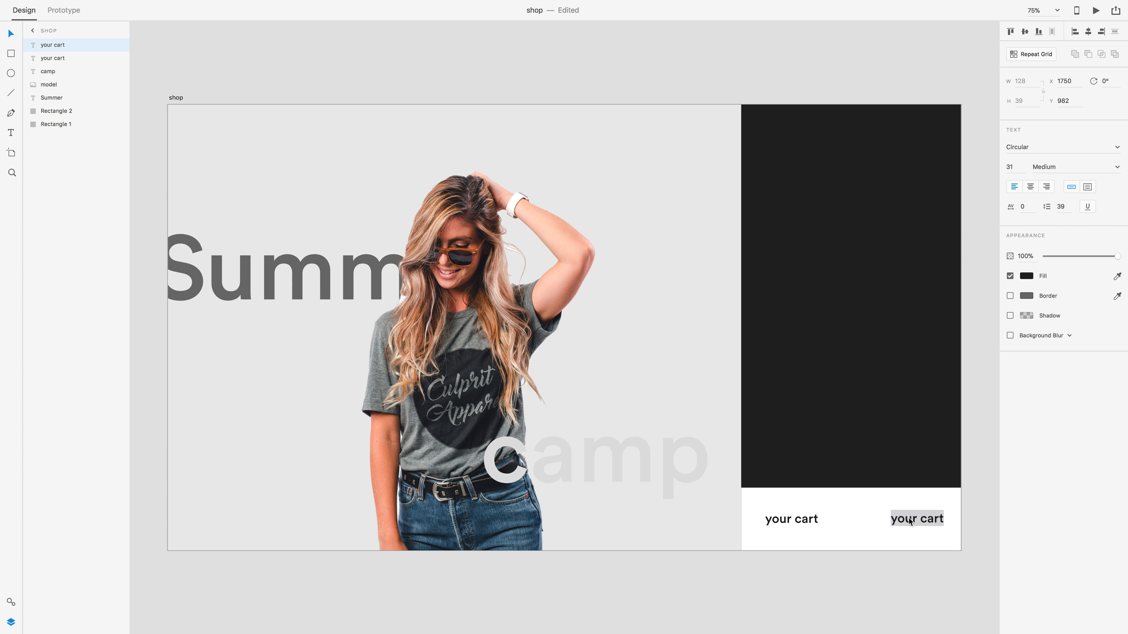
pyautogui.write('$0')
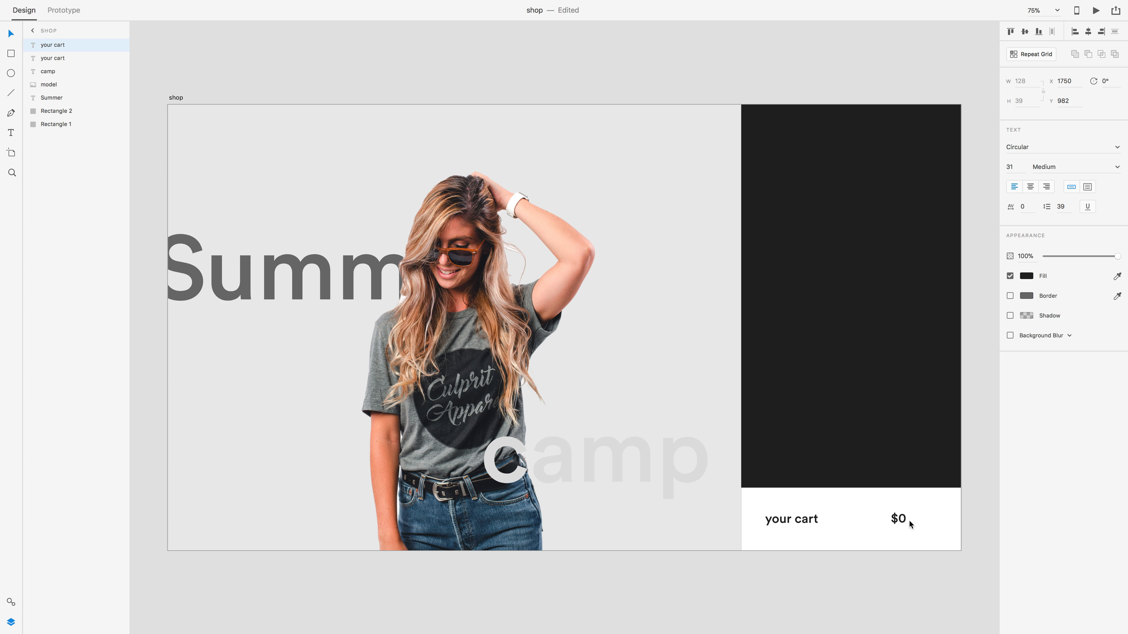
pyautogui.press('Escape')
# Duplicate the "$0" text into the dark panel at Y 717, fill it with white and change it to "your sizes"
pyautogui.moveTo(895, 523); pyautogui.dragTo(933, 409)
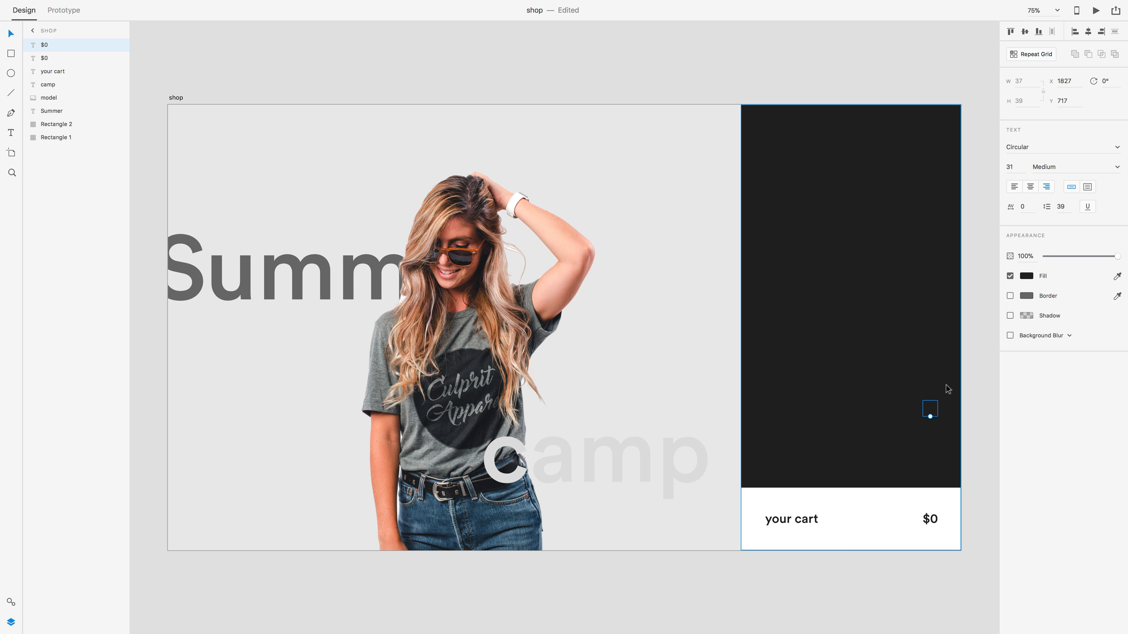
pyautogui.click(1115, 277)
pyautogui.click(879, 501)
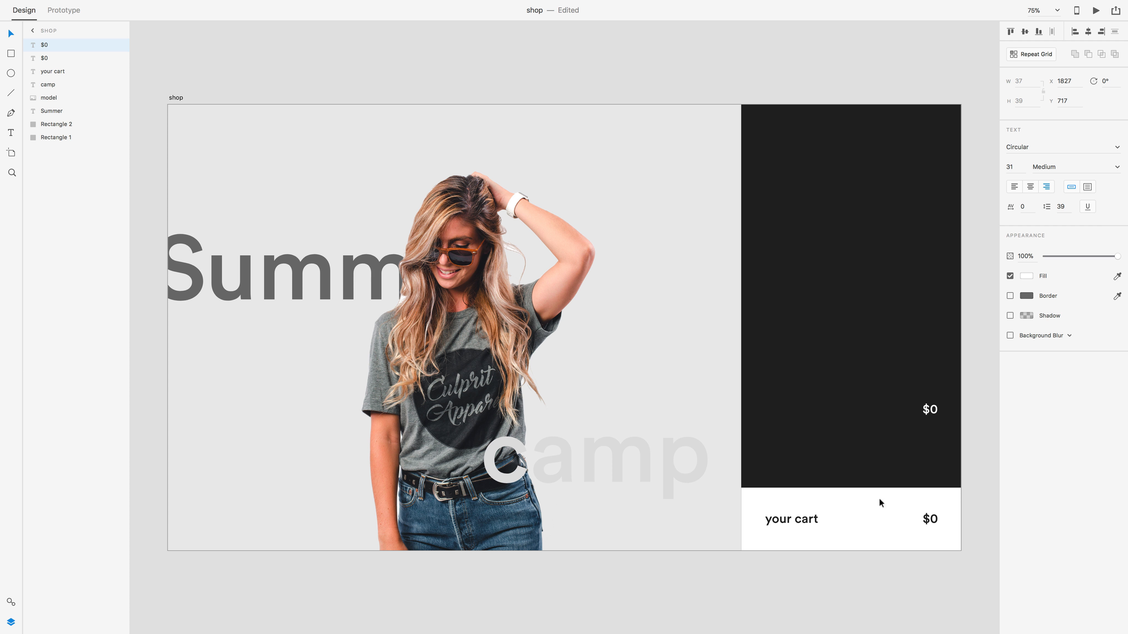
pyautogui.doubleClick(929, 408)
pyautogui.write('your sizes')
pyautogui.press('Escape')
# Draw a square of about 93 px below "your sizes" with no fill and a white border of width 3
pyautogui.press('r')
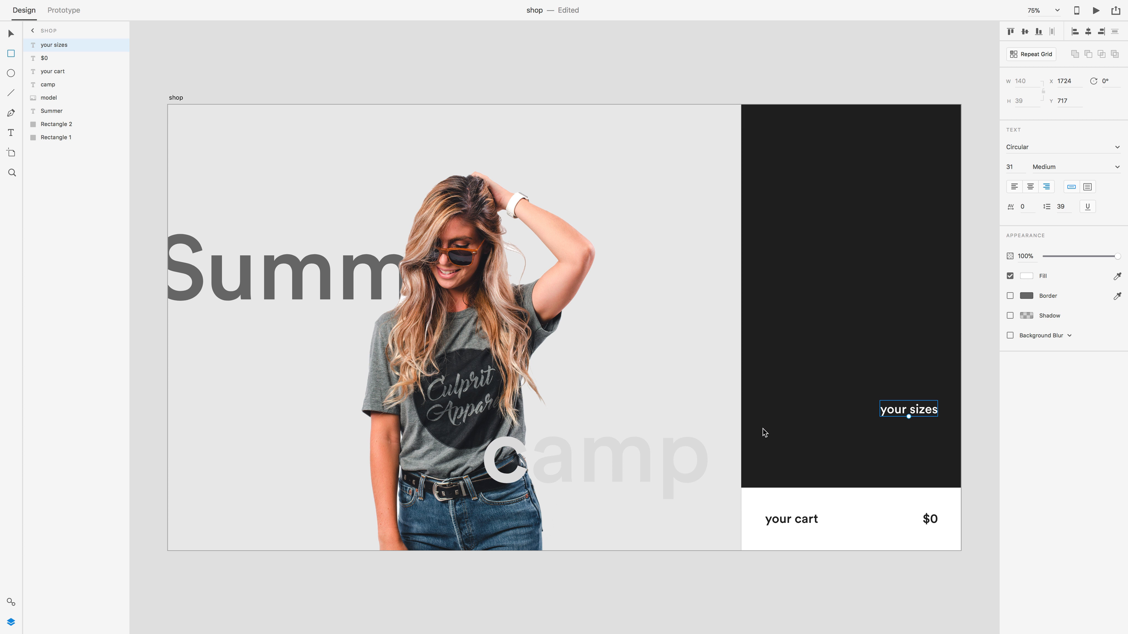
pyautogui.moveTo(762, 427); pyautogui.dragTo(810, 465)
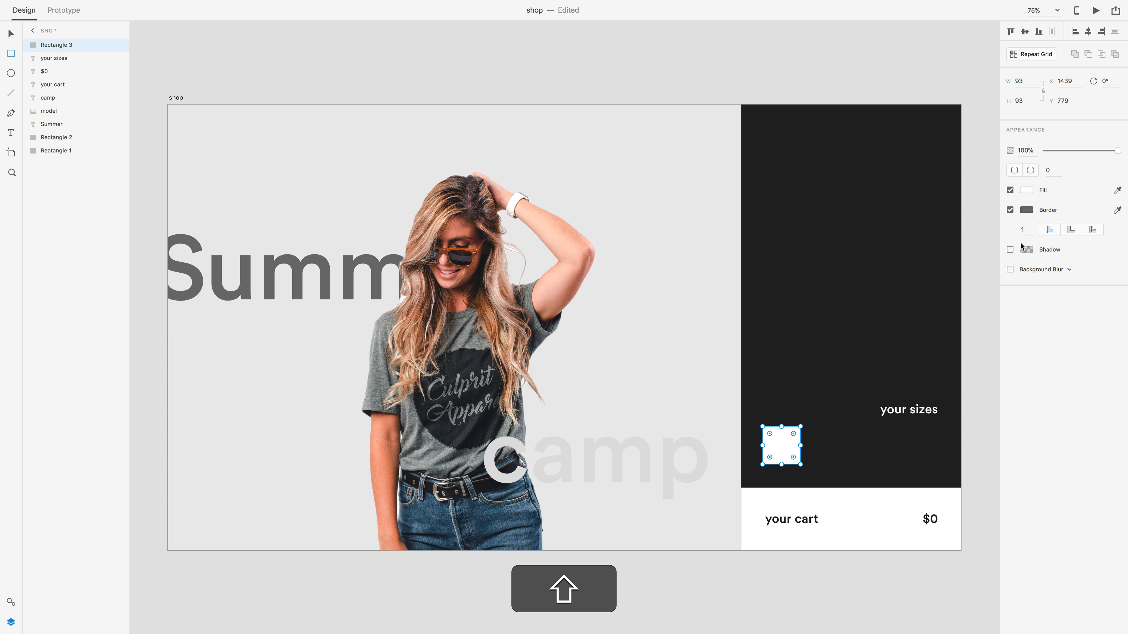
pyautogui.click(1010, 191)
pyautogui.click(1026, 210)
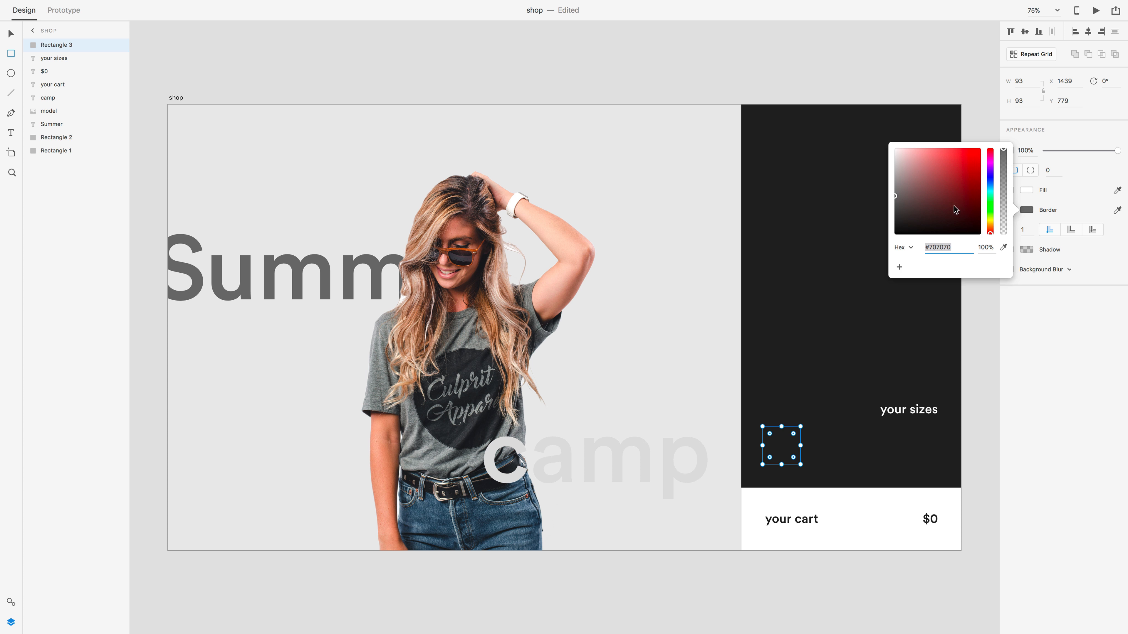
pyautogui.moveTo(955, 206); pyautogui.dragTo(884, 119)
pyautogui.click(1026, 232)
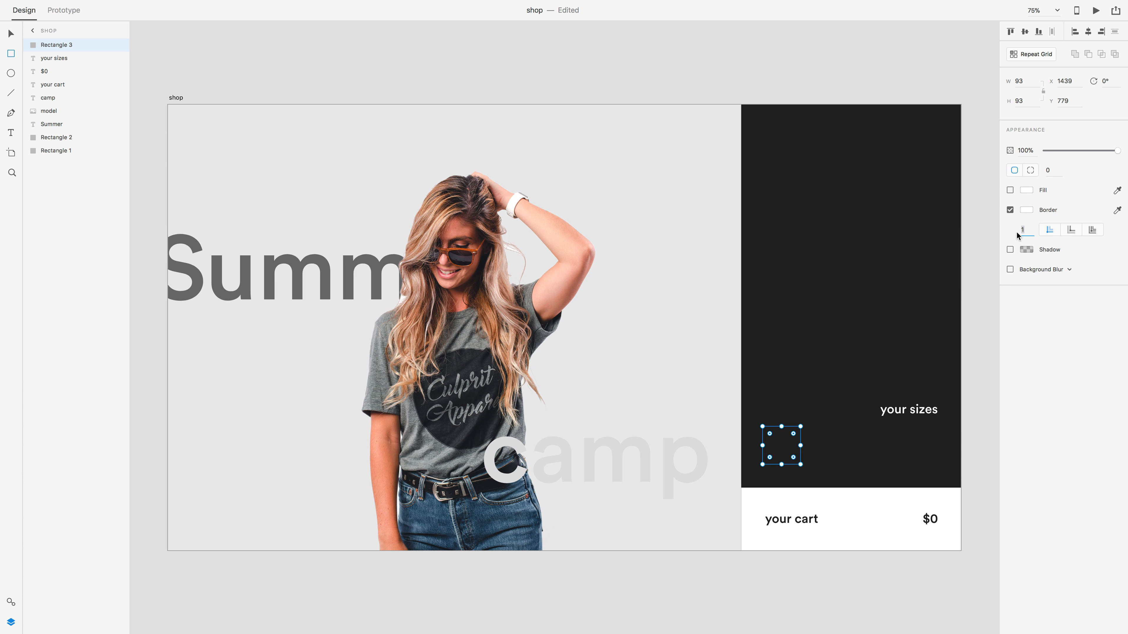
pyautogui.write('3')
pyautogui.press('Return')
pyautogui.press('v')
# Copy the "$0" text and place the copy inside the outlined square at about X 1467, Y 806
pyautogui.click(930, 518)
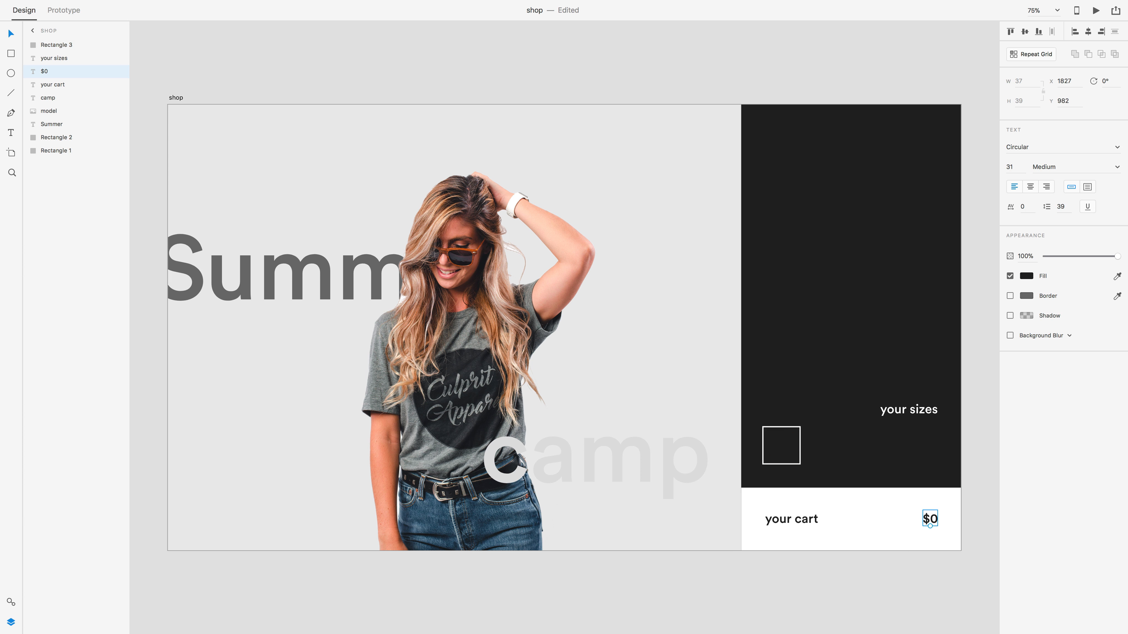
pyautogui.press('super+c')
pyautogui.click(855, 457)
pyautogui.click(781, 446)
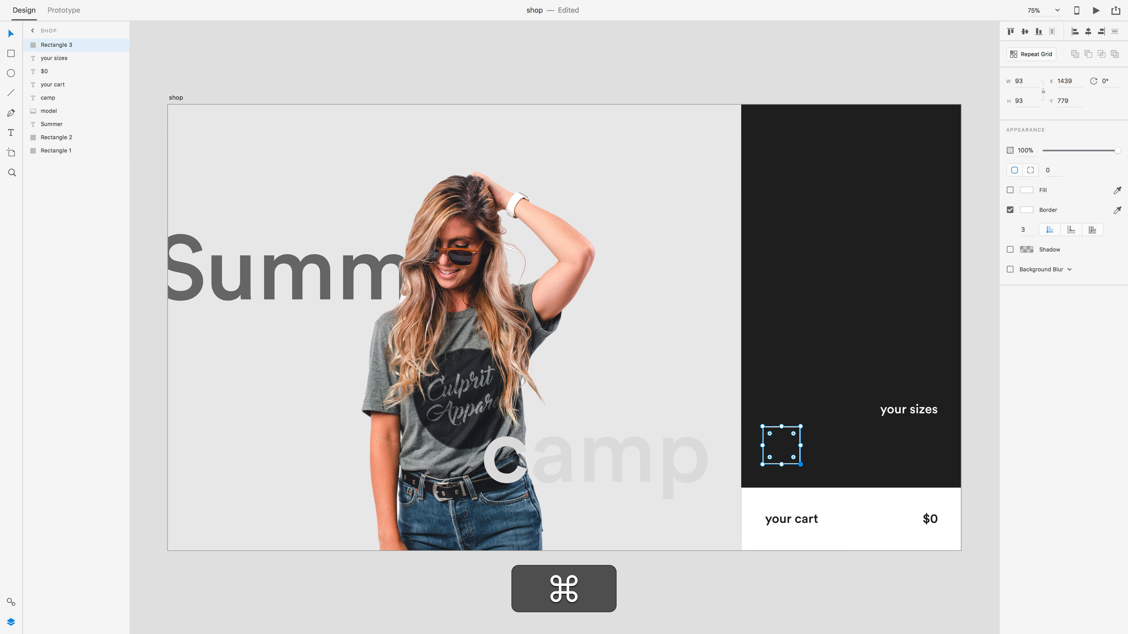
pyautogui.press('super+v')
pyautogui.moveTo(930, 518); pyautogui.dragTo(782, 445)
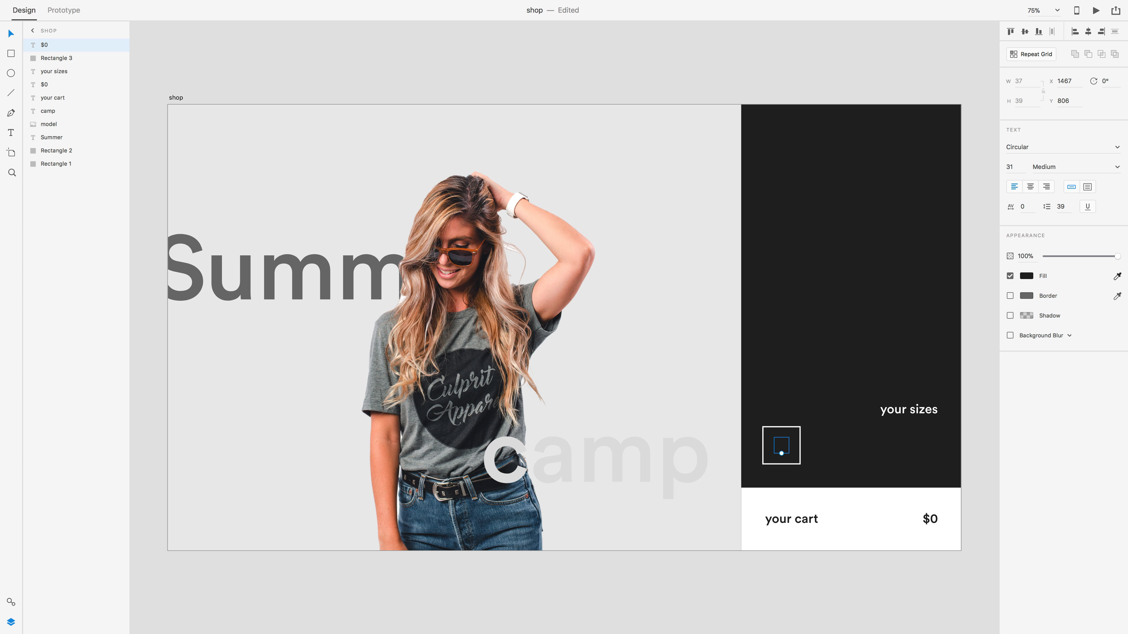
# Fill the copied text with white, enlarge it to size 39, change it to "36" and centre it in the square
pyautogui.click(863, 505)
pyautogui.moveTo(781, 454); pyautogui.dragTo(781, 458)
pyautogui.press('Return')
pyautogui.write('36')
pyautogui.press('Escape')
pyautogui.moveTo(783, 449); pyautogui.dragTo(784, 447)
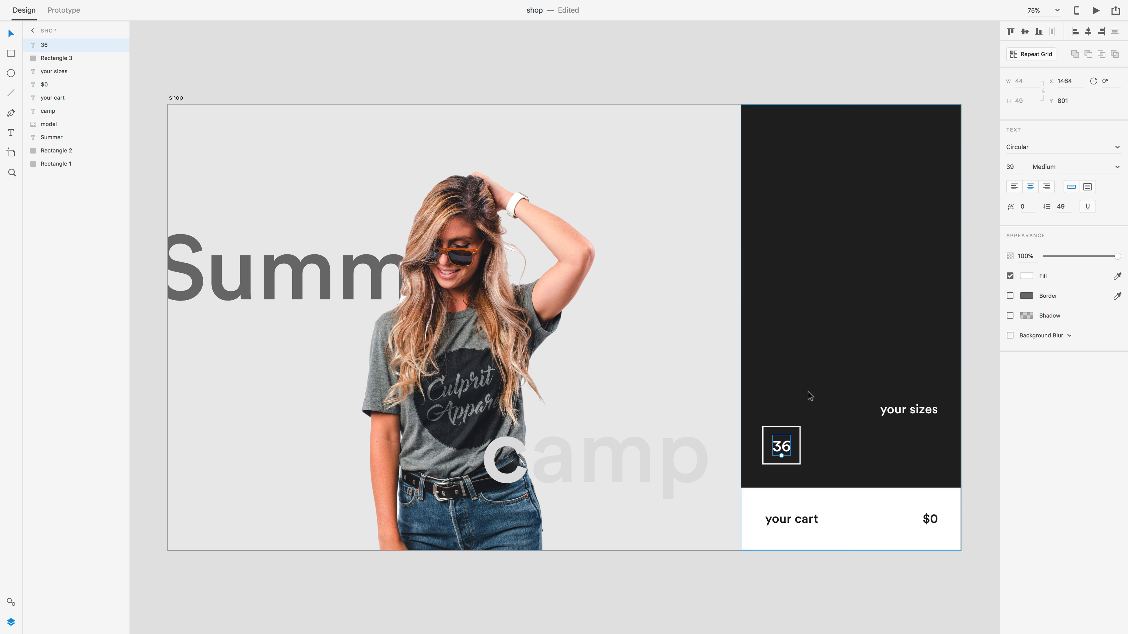
# Shrink the square around "36" to 91 px at X 1440, Y 780
pyautogui.click(768, 463)
pyautogui.keyDown('shift'); pyautogui.click(781, 449); pyautogui.keyUp('shift')
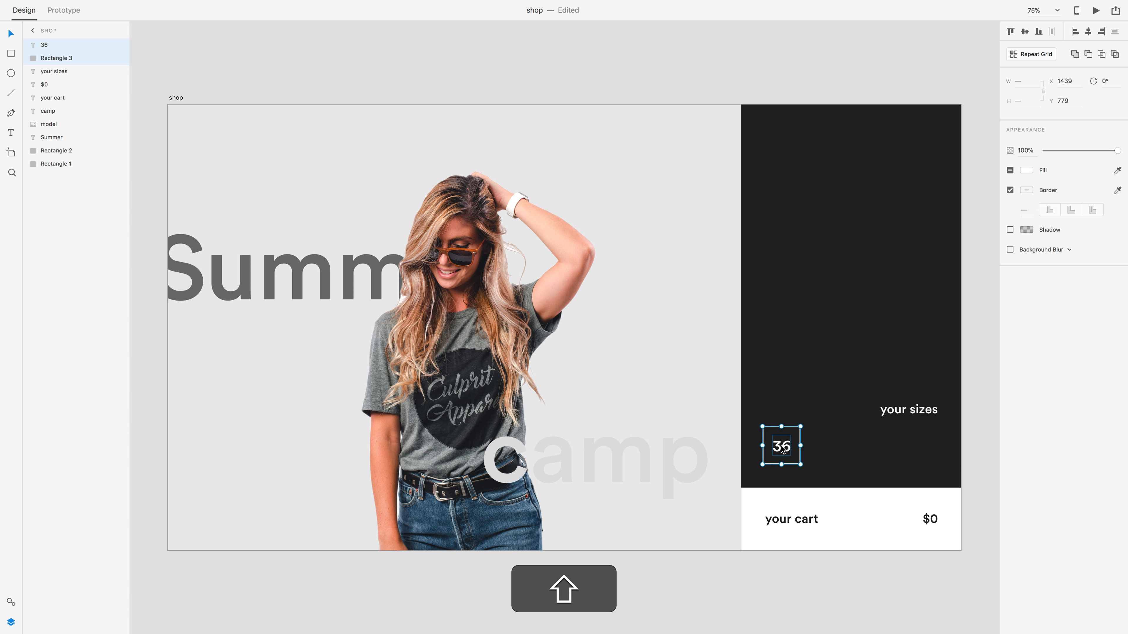
pyautogui.click(804, 433)
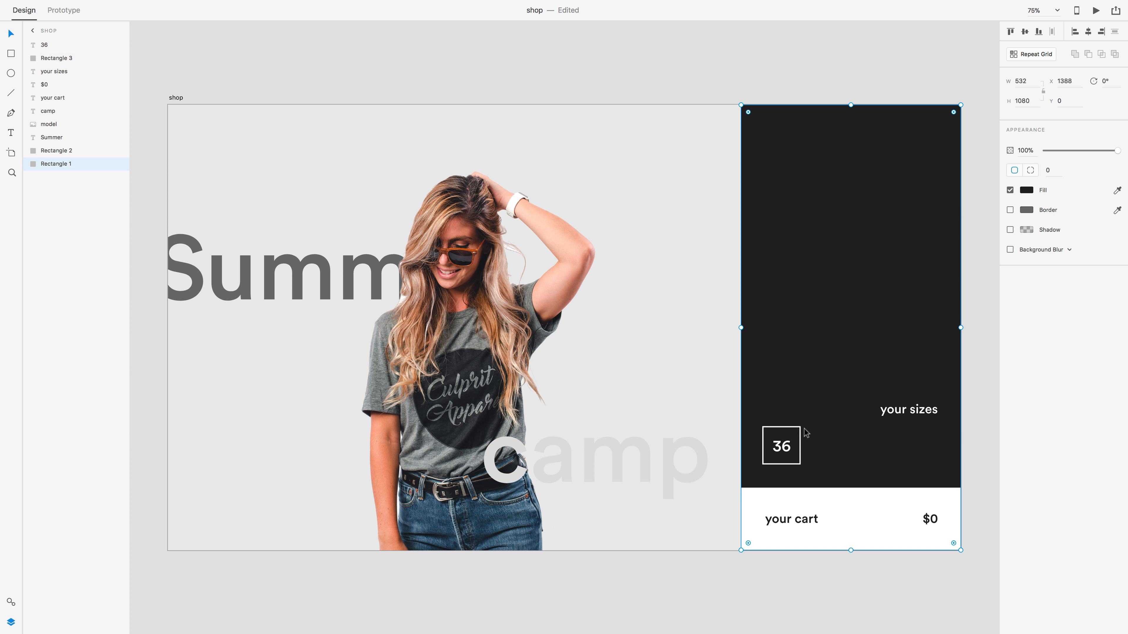
pyautogui.click(800, 430)
pyautogui.moveTo(800, 427); pyautogui.dragTo(802, 425)
# Group "36" with its square and repeat the group with Repeat Grid into a horizontal row of four
pyautogui.keyDown('shift'); pyautogui.click(787, 448); pyautogui.keyUp('shift')
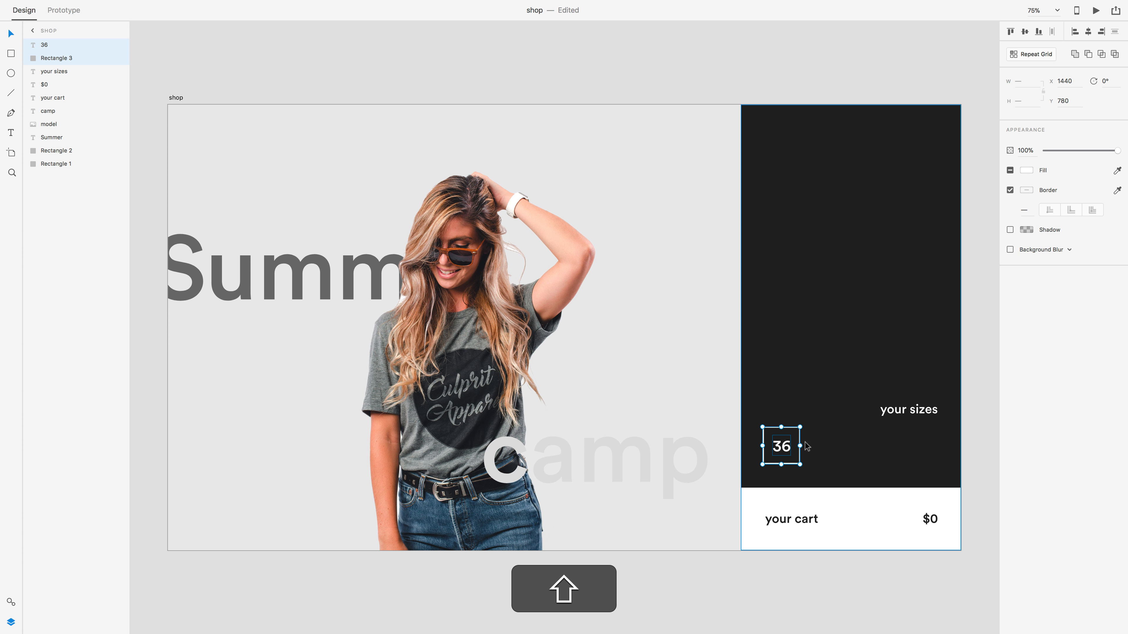
pyautogui.press('super+g')
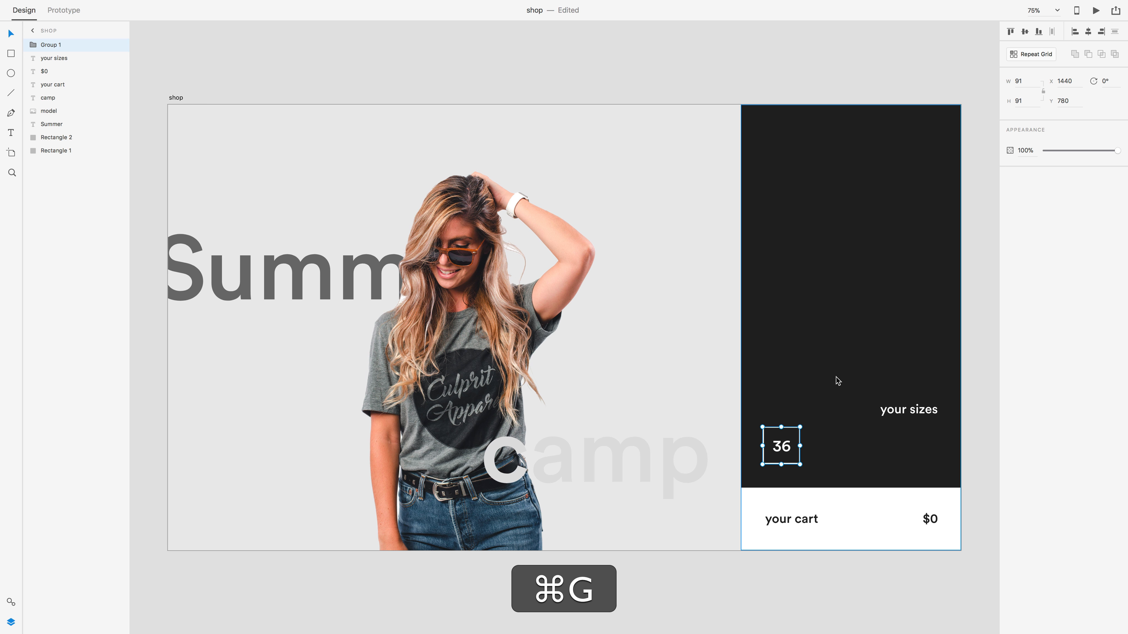
pyautogui.press('super+r')
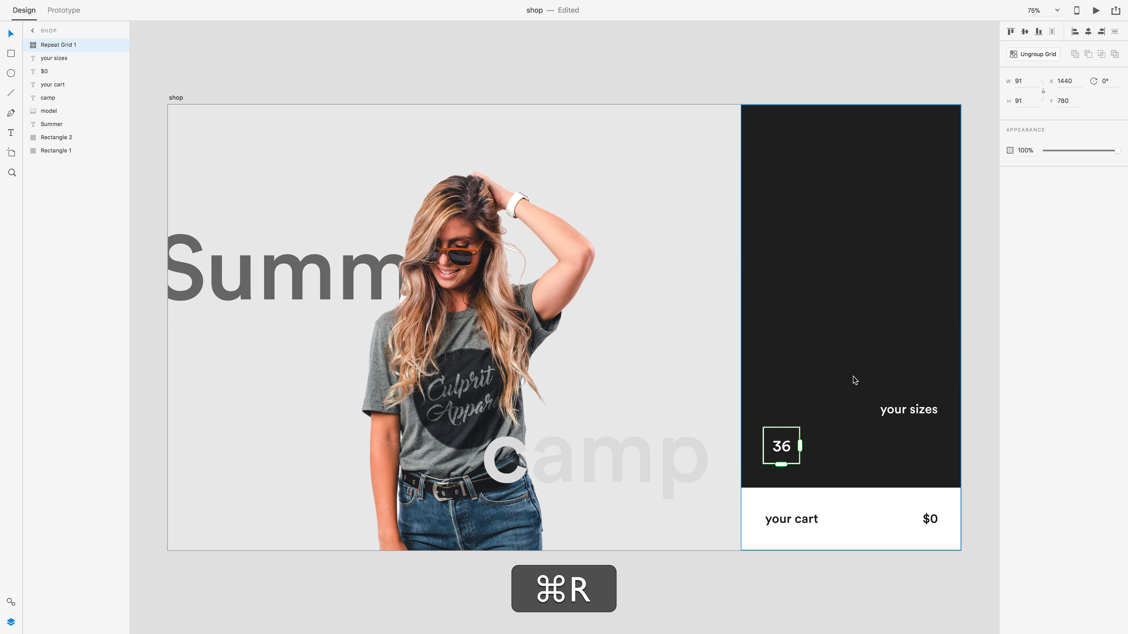
pyautogui.moveTo(800, 446); pyautogui.dragTo(941, 447)
# Change the second, third and fourth size labels to 38, 40 and 42 and ungroup the Repeat Grid
pyautogui.doubleClick(829, 448)
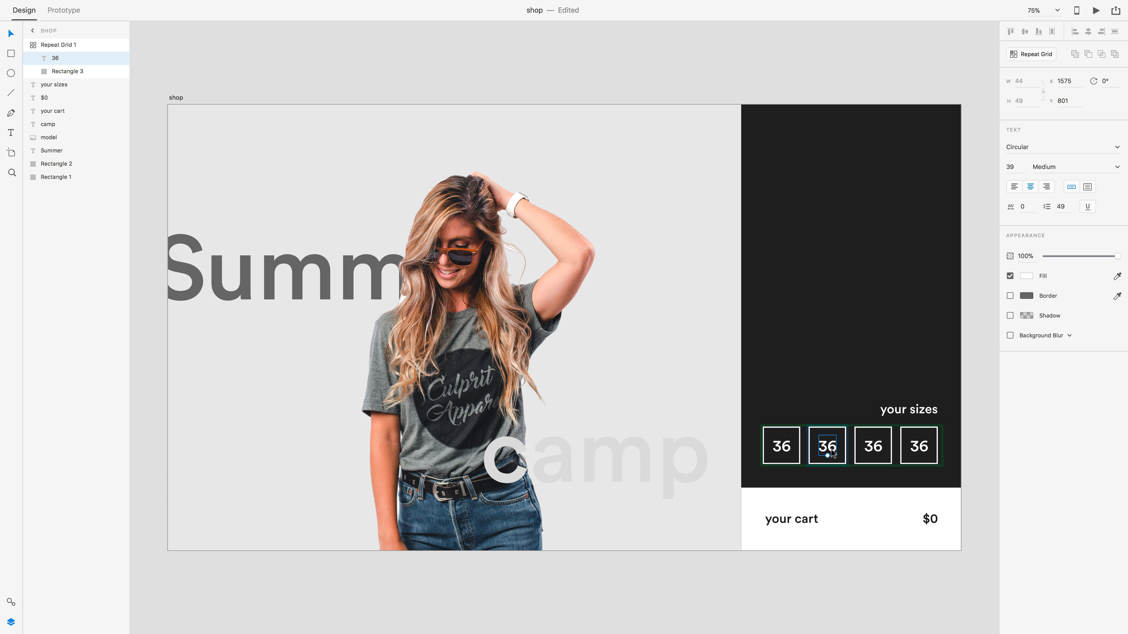
pyautogui.doubleClick(829, 448)
pyautogui.write('38')
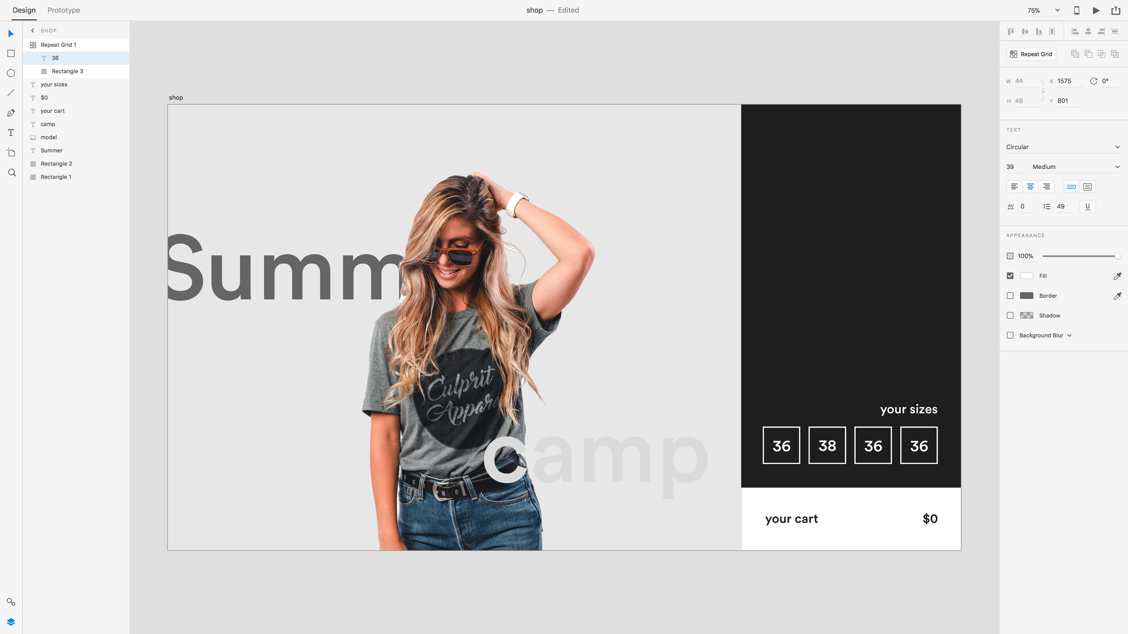
pyautogui.doubleClick(873, 447)
pyautogui.write('40')
pyautogui.doubleClick(914, 447)
pyautogui.write('42')
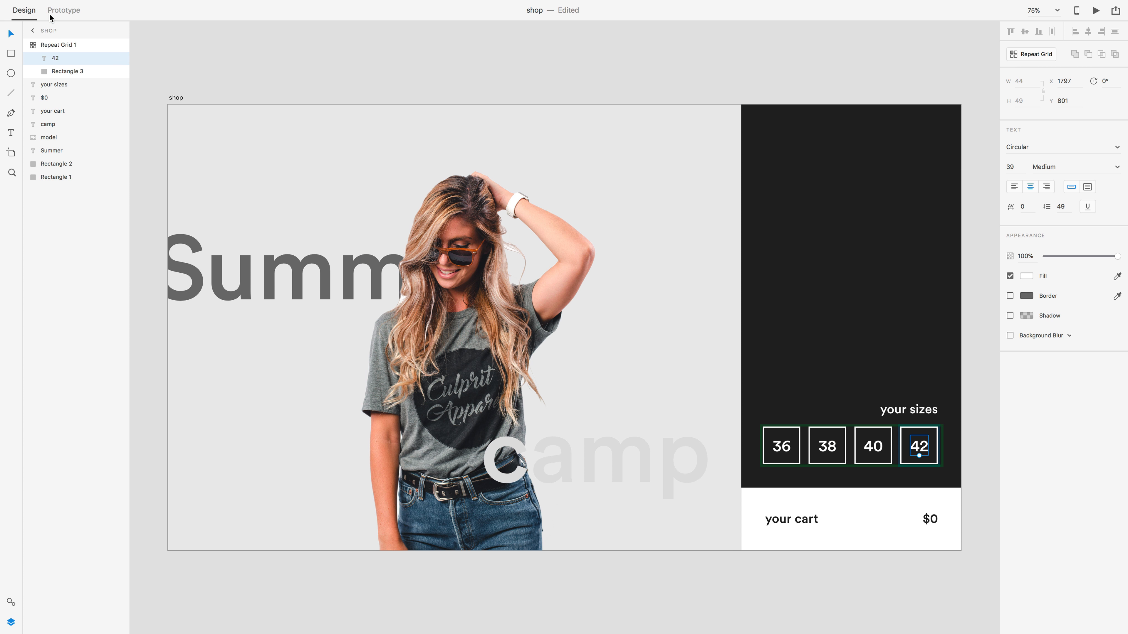
pyautogui.click(70, 46)
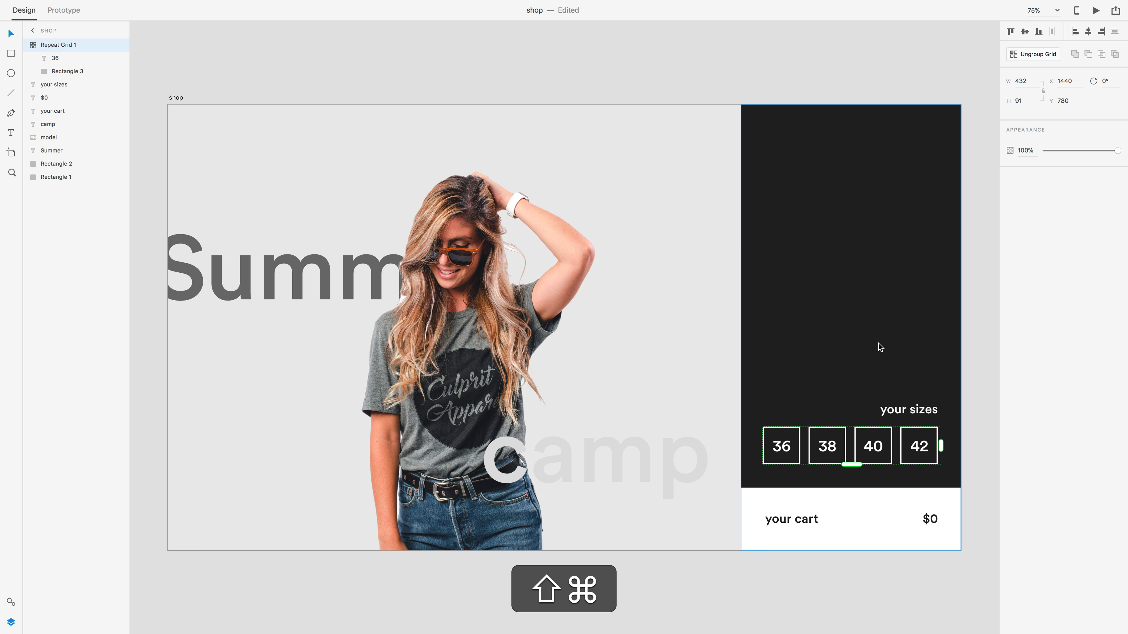
pyautogui.press('super+shift+g')
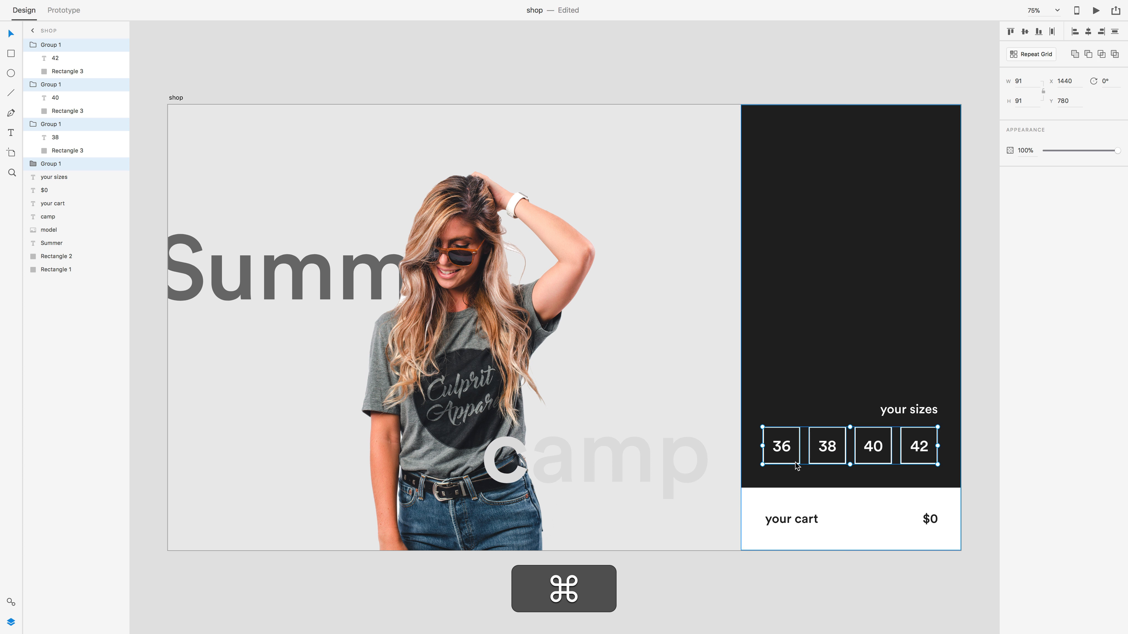
# Remove the border of the "36" square, fill it white, and colour its number with the side panel's dark colour
pyautogui.keyDown('super'); pyautogui.click(796, 465); pyautogui.keyUp('super')
pyautogui.click(1009, 210)
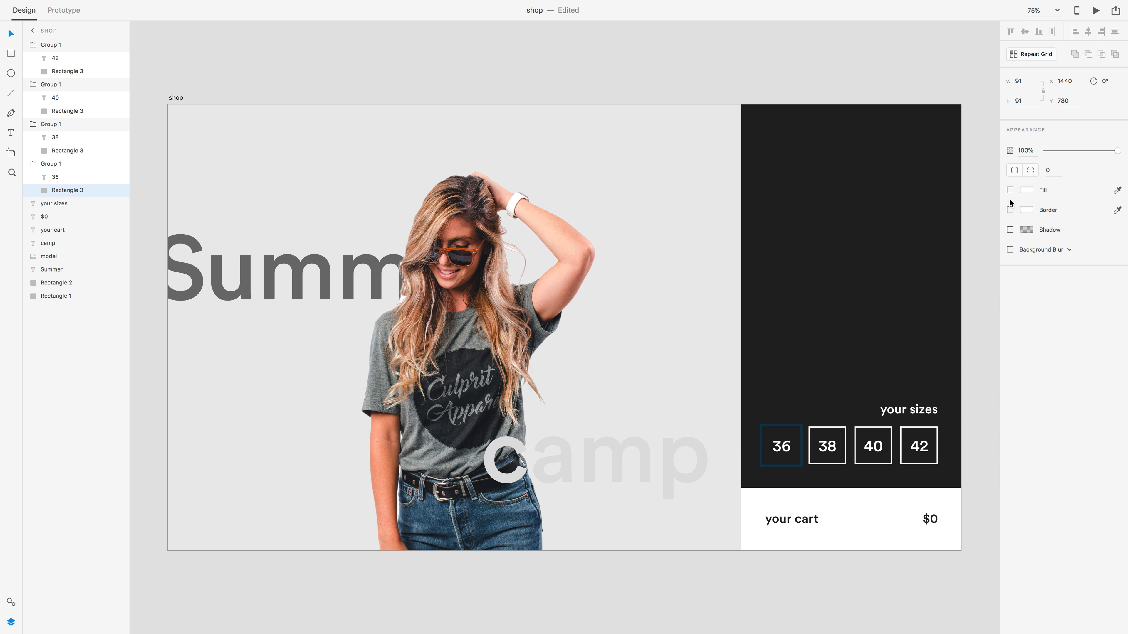
pyautogui.click(1010, 190)
pyautogui.keyDown('super'); pyautogui.click(784, 448); pyautogui.keyUp('super')
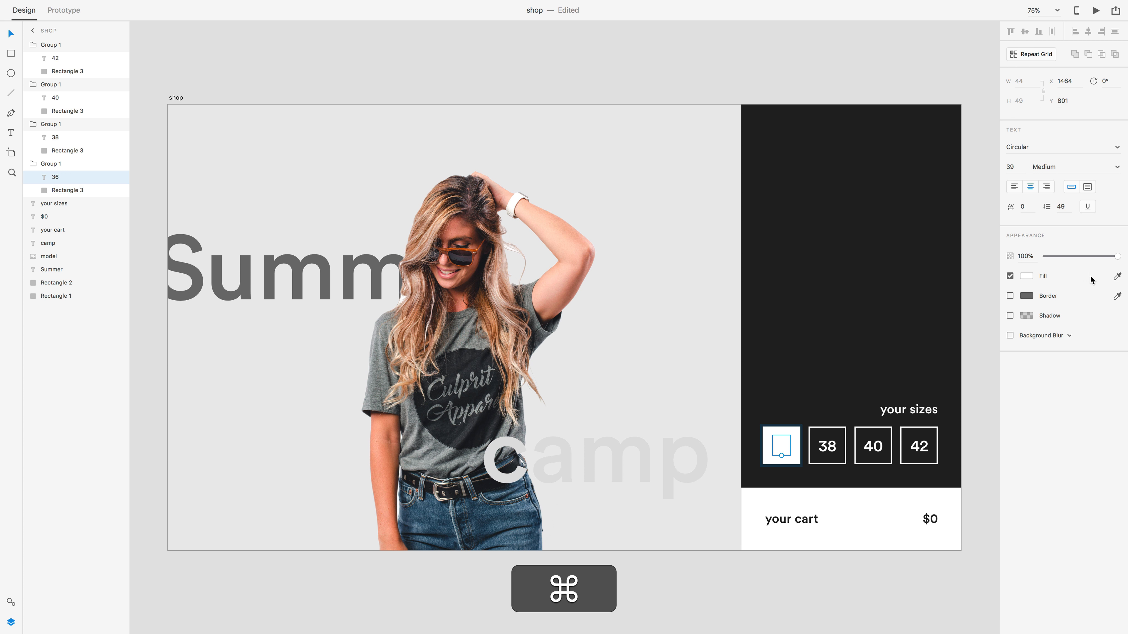
pyautogui.click(1117, 277)
pyautogui.click(785, 323)
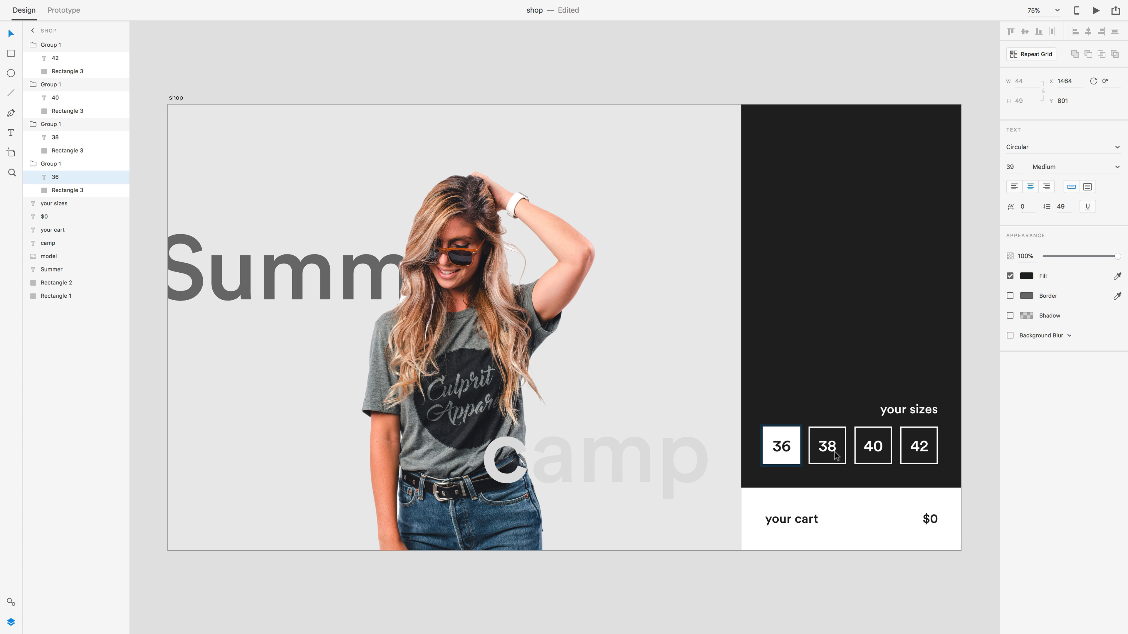
pyautogui.press('Escape')
# Draw a diagonal line about 85 px wide and high across the "42" square and set its border thickness to 3
pyautogui.click(920, 449)
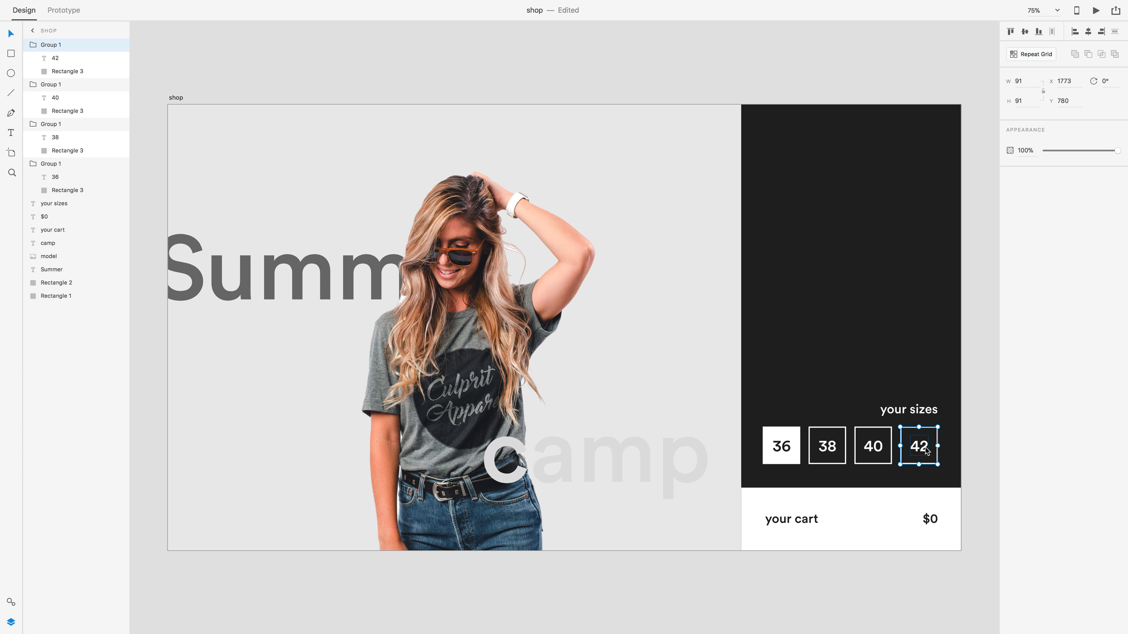
pyautogui.press('super+3')
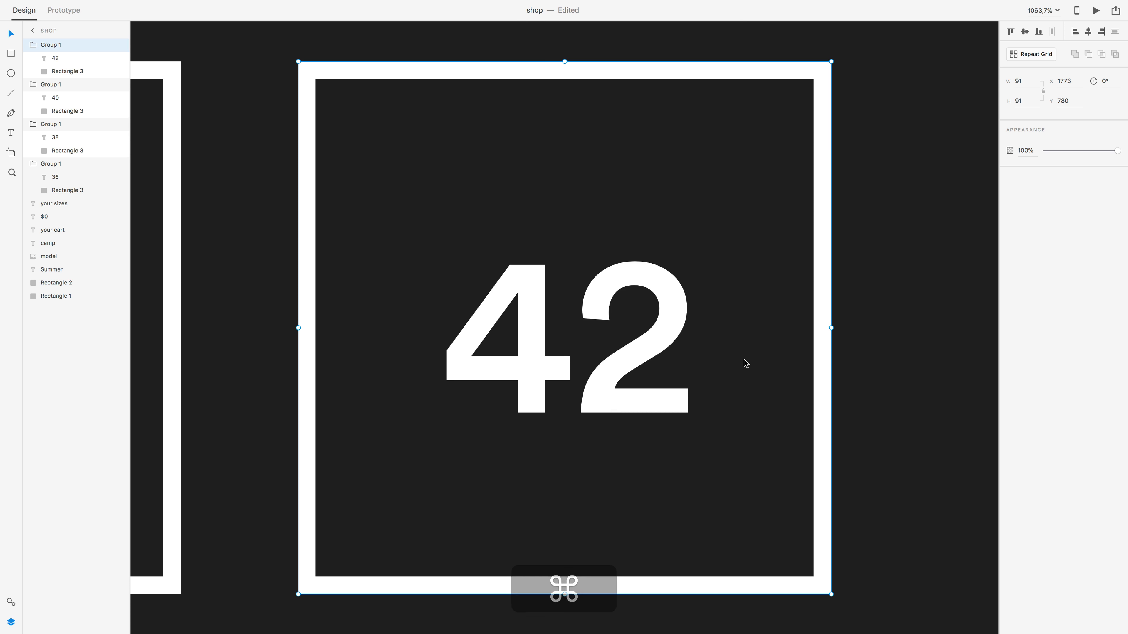
pyautogui.moveTo(318, 81)
pyautogui.mouseDown()
pyautogui.moveTo(750, 599)
pyautogui.moveTo(821, 559)
pyautogui.moveTo(816, 579)
pyautogui.mouseUp()
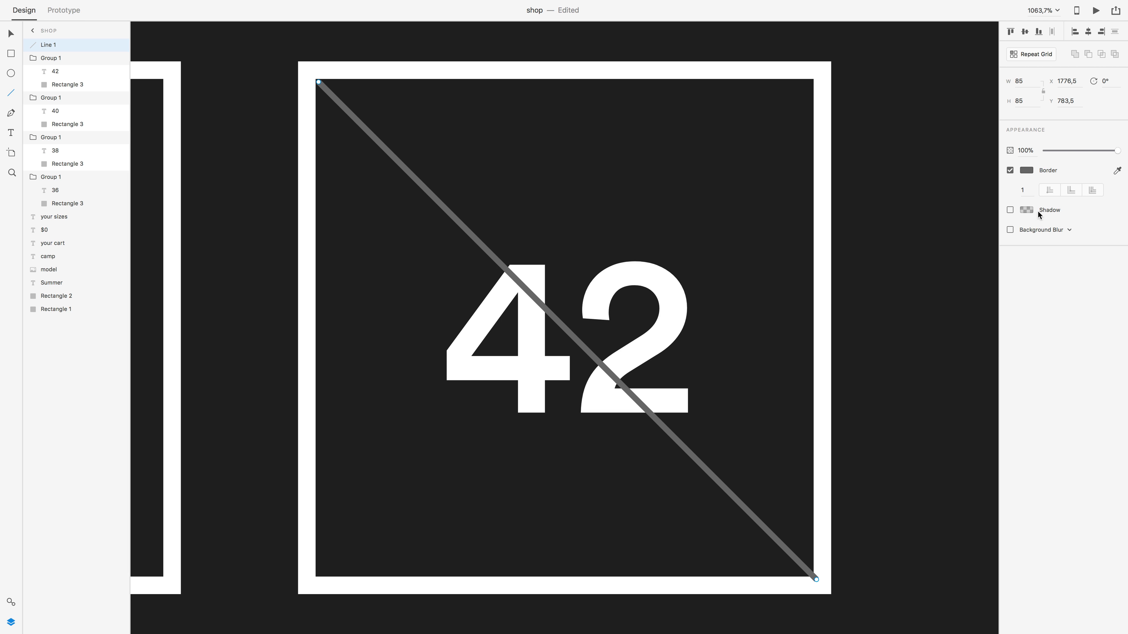
pyautogui.write('3')
pyautogui.press('Return')
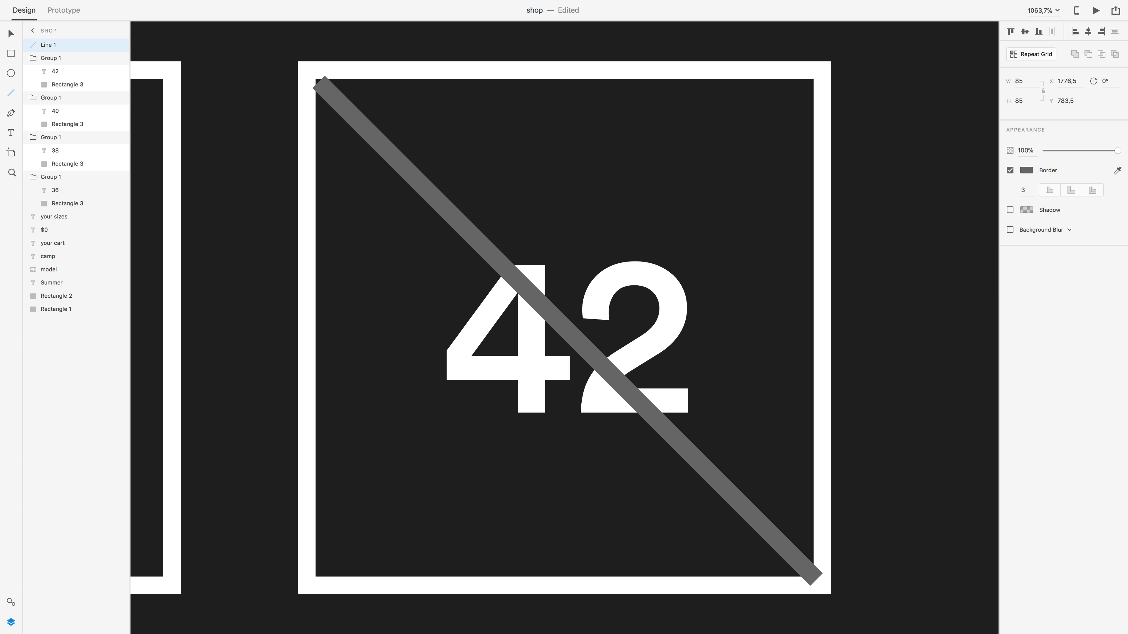
# Colour the diagonal line white and extend its upper-left end into the corner of the "42" square's frame
pyautogui.click(1023, 172)
pyautogui.moveTo(957, 156); pyautogui.dragTo(753, 94)
pyautogui.click(10, 37)
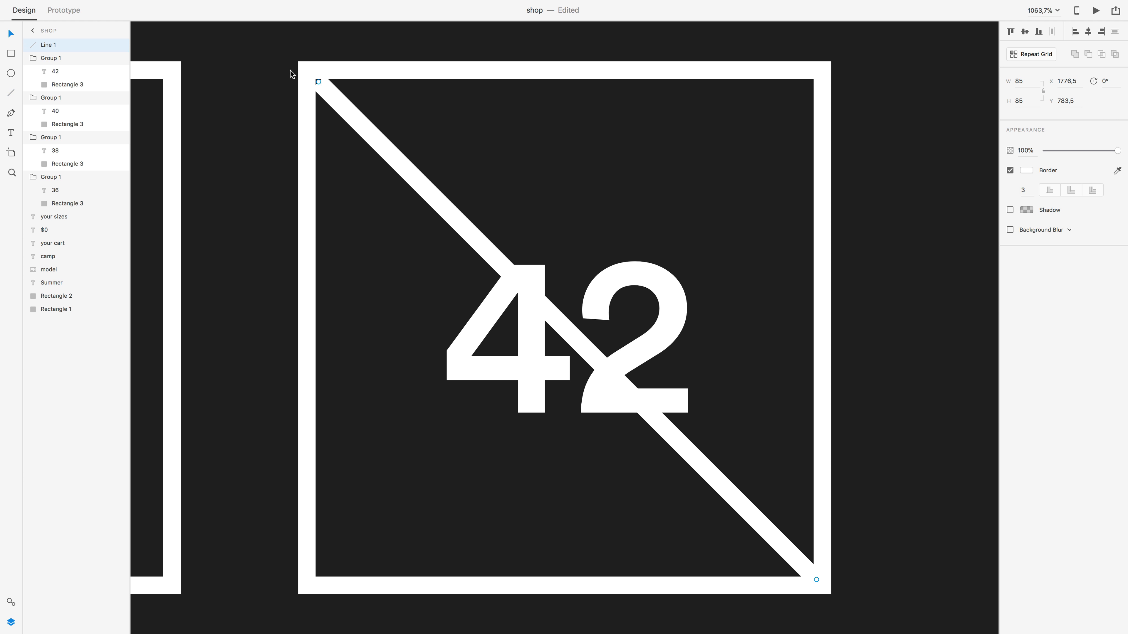
pyautogui.moveTo(321, 82); pyautogui.dragTo(306, 76)
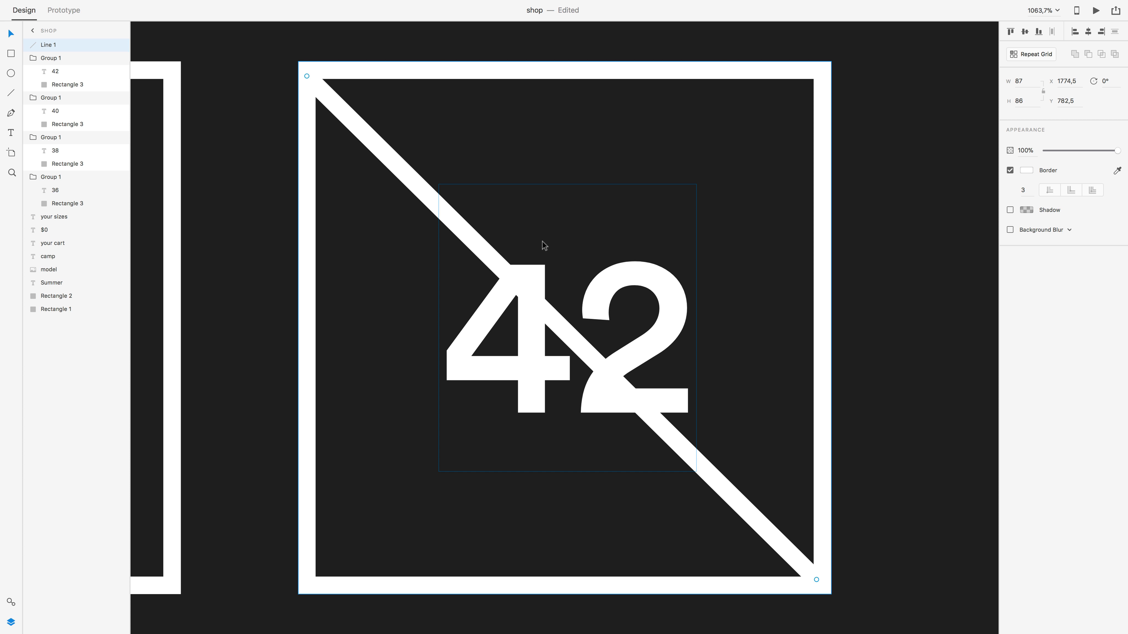
# Move the diagonal line into the "42" group and rename that group 4
pyautogui.moveTo(45, 49); pyautogui.dragTo(56, 60)
pyautogui.doubleClick(59, 50)
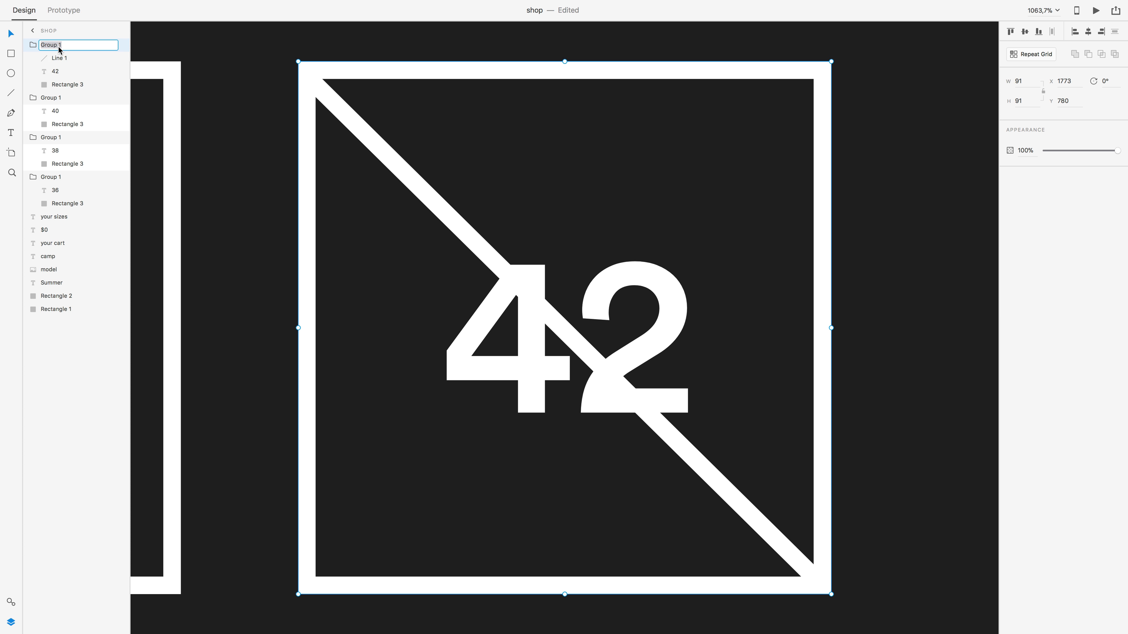
pyautogui.write('4')
pyautogui.press('Return')
# Rename the groups holding sizes 40, 38 and 36 as 3, 2 and 1
pyautogui.doubleClick(50, 98)
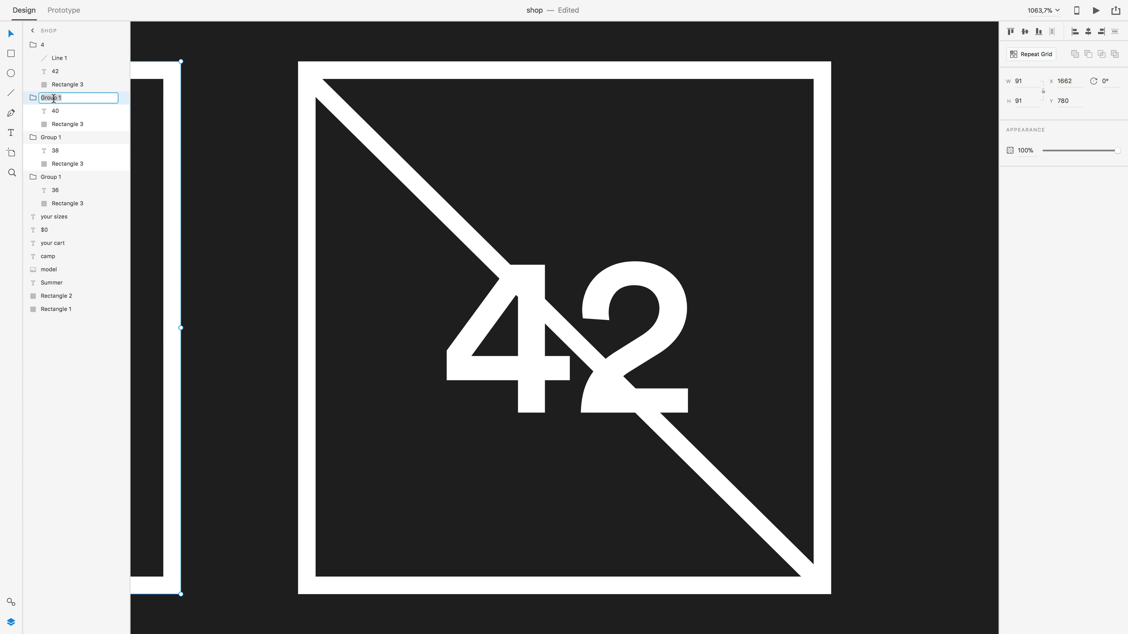
pyautogui.write('3')
pyautogui.press('Tab')
pyautogui.write('2')
pyautogui.press('Tab')
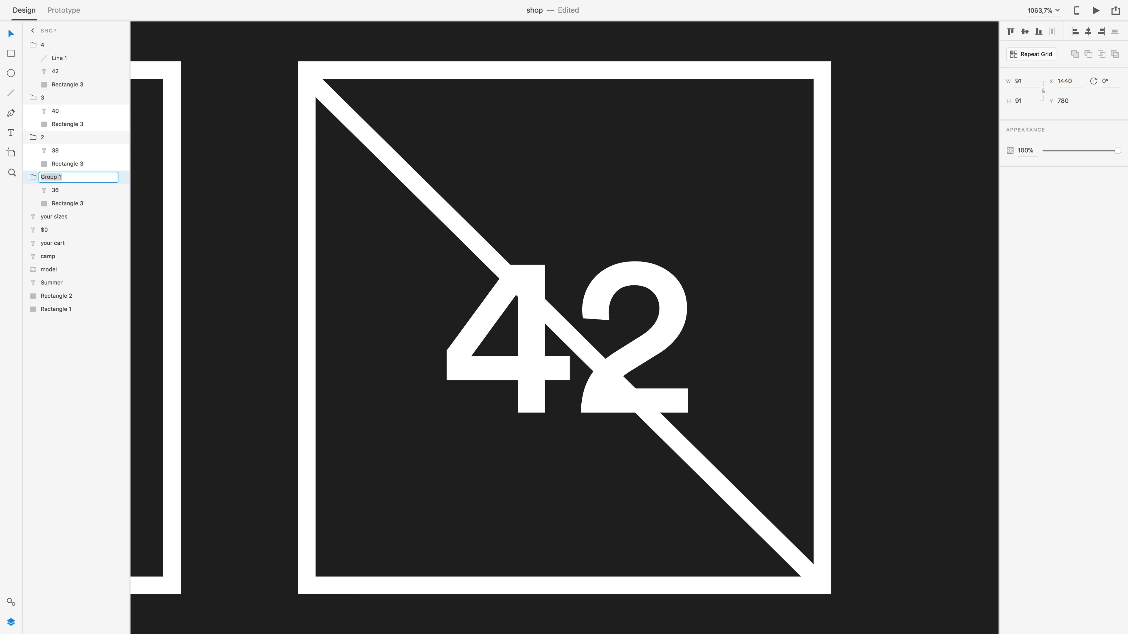
pyautogui.write('1')
# Set the opacity of group 4, the crossed-out size 42, to 30%
pyautogui.click(67, 45)
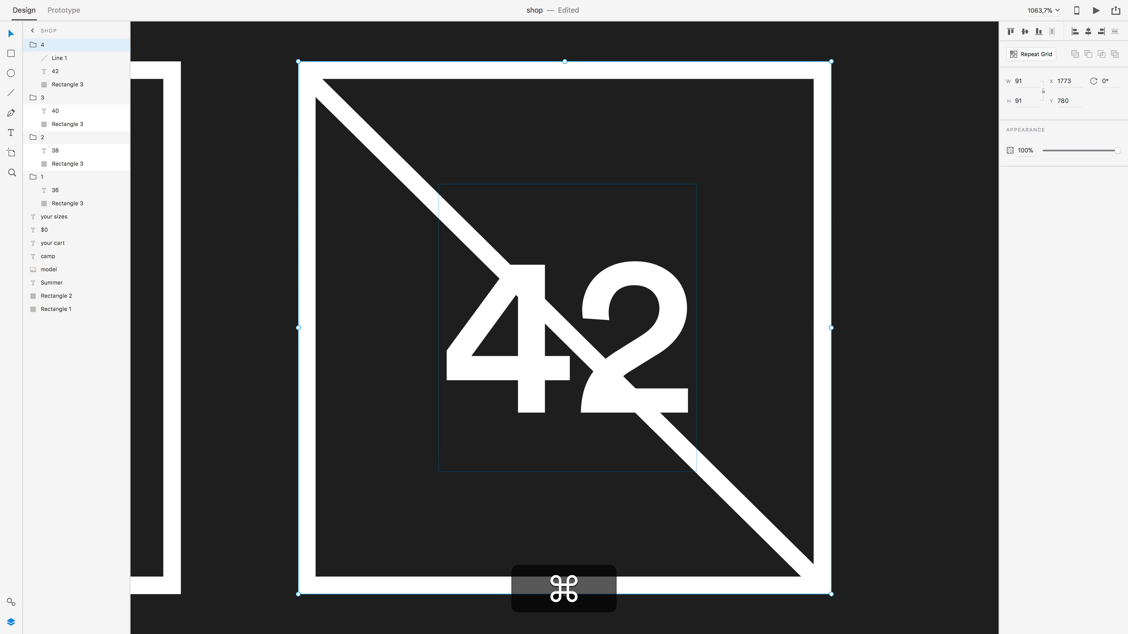
pyautogui.press('3')
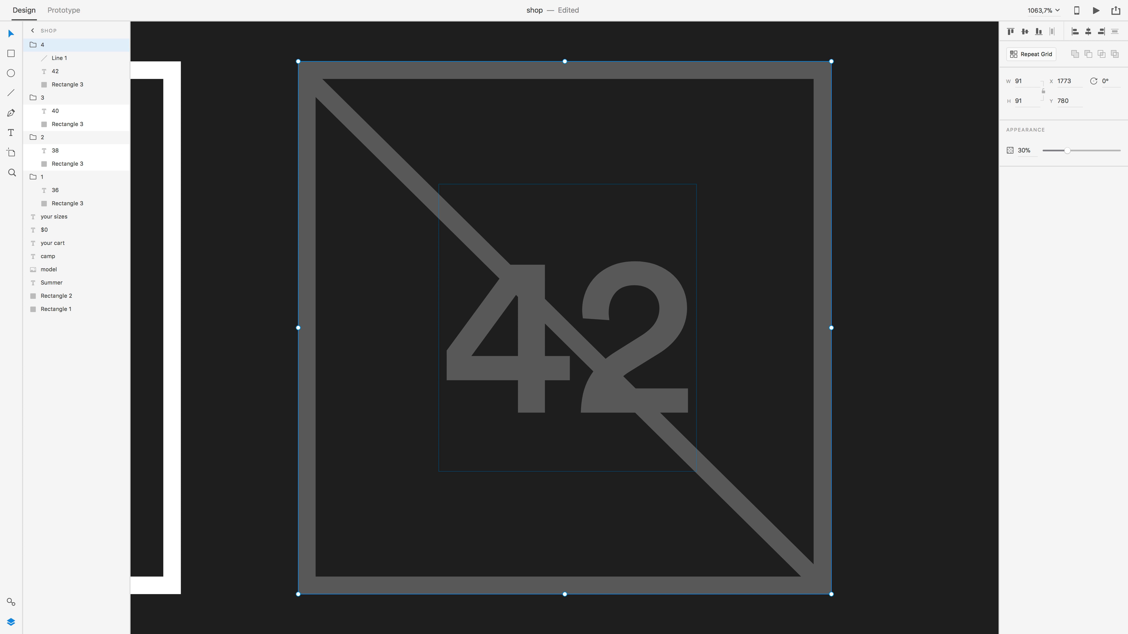
pyautogui.press('super+1')
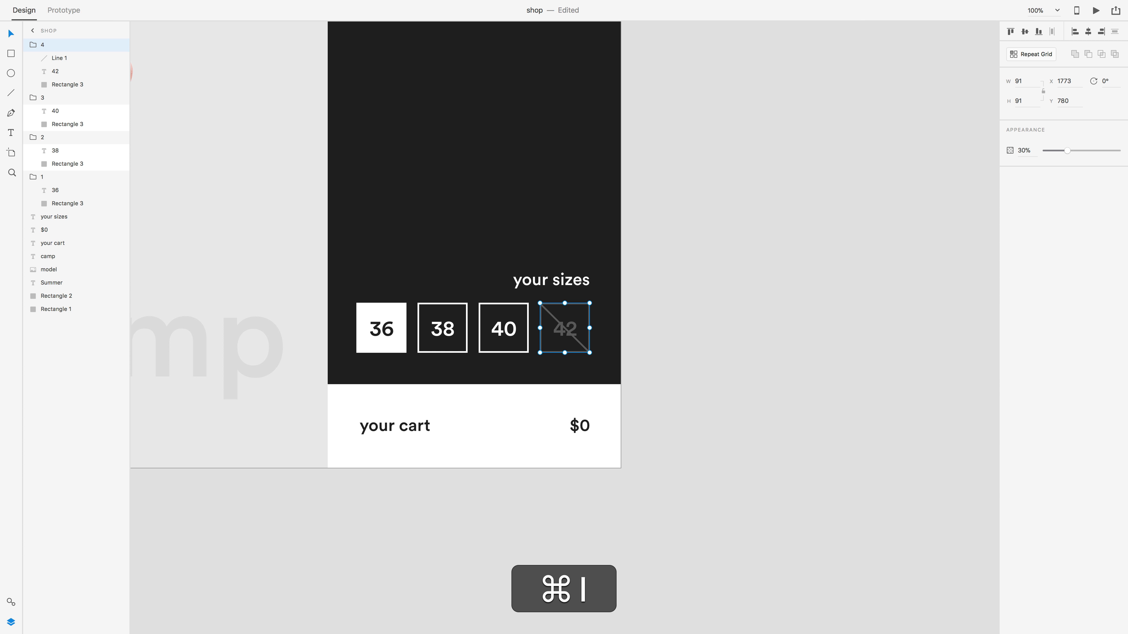
pyautogui.press('super+2')
pyautogui.press('super+1')
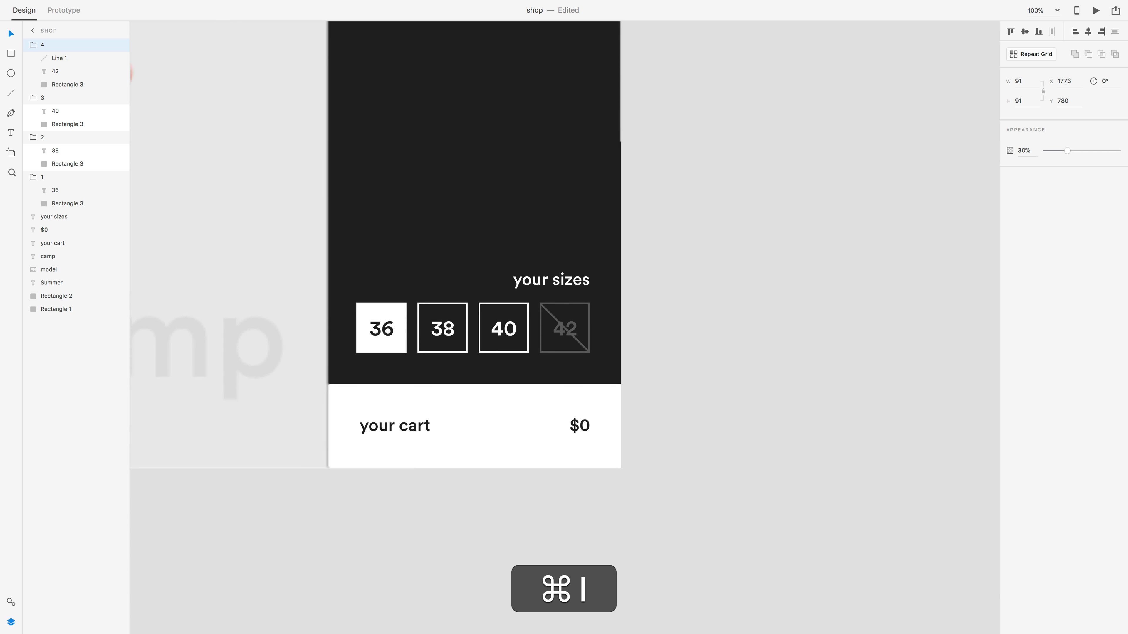
pyautogui.press('super+space')
pyautogui.moveTo(380, 215); pyautogui.dragTo(707, 361)
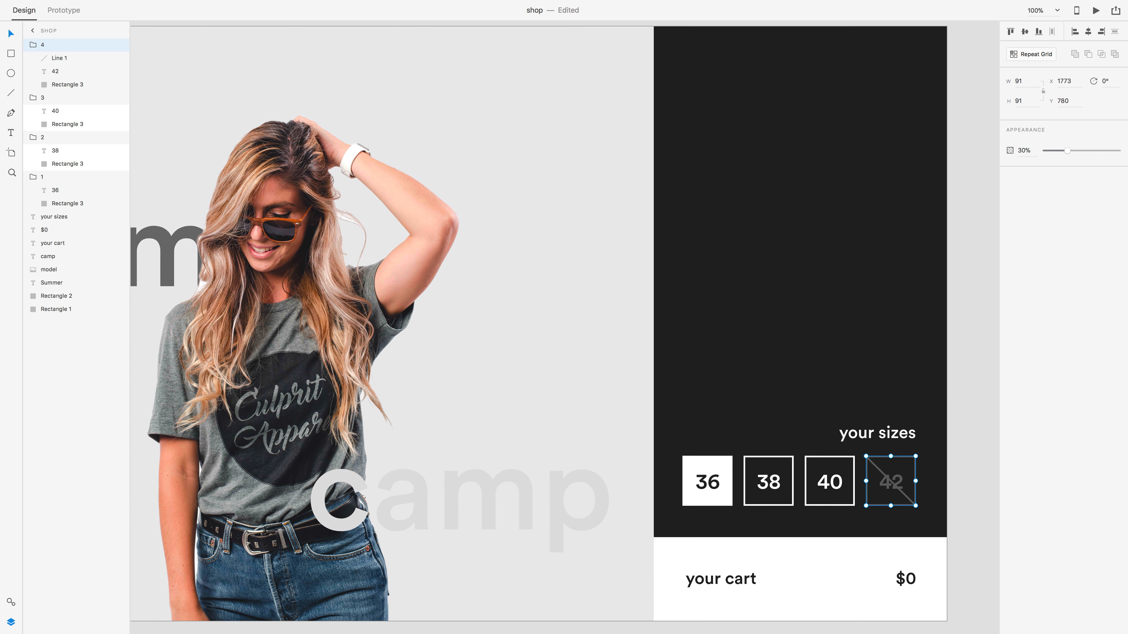
# Copy "your sizes" to the upper part of the dark panel, change it to "summer camp" and enlarge it to size 49
pyautogui.press('l')
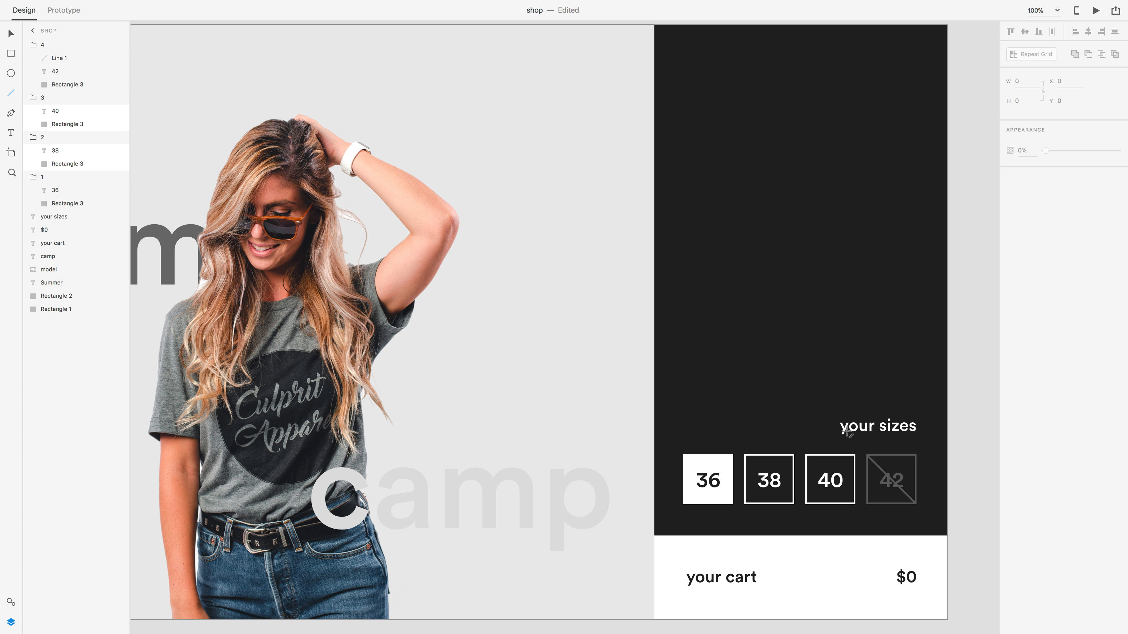
pyautogui.press('v')
pyautogui.moveTo(849, 433); pyautogui.dragTo(878, 177)
pyautogui.doubleClick(871, 173)
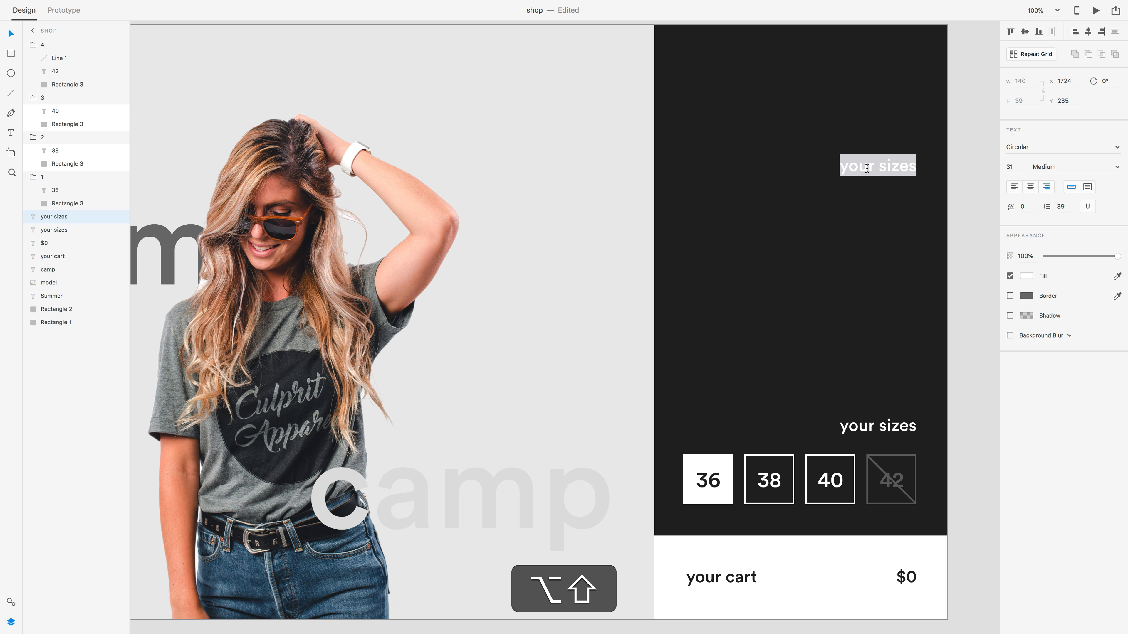
pyautogui.write('summer camp')
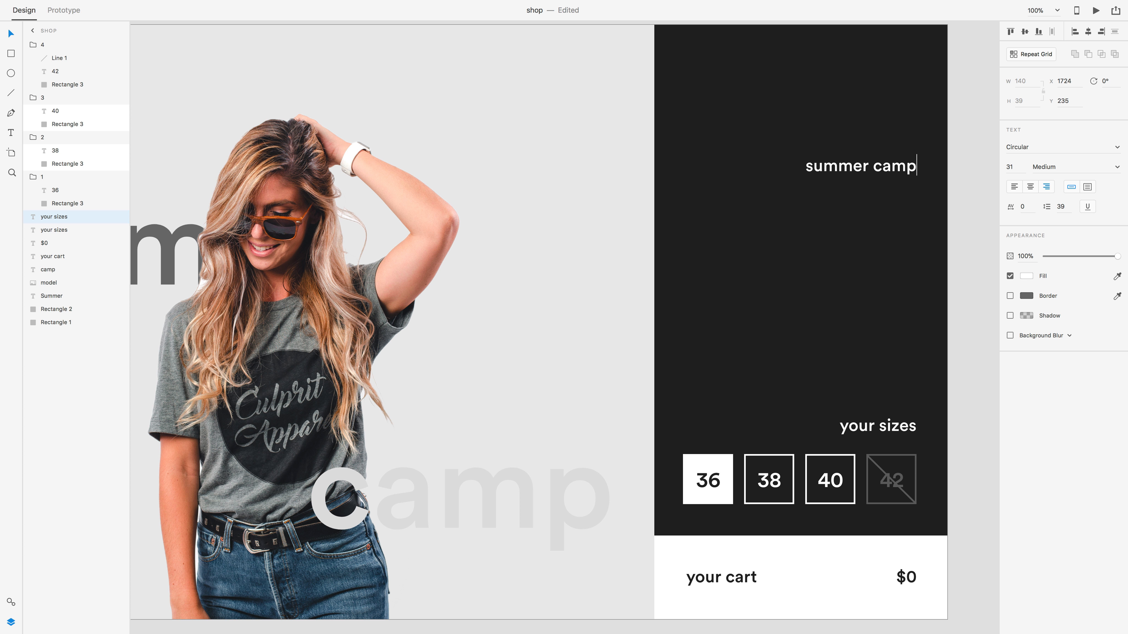
pyautogui.press('Escape')
pyautogui.moveTo(858, 177)
pyautogui.mouseDown()
pyautogui.moveTo(868, 191)
pyautogui.moveTo(878, 181)
pyautogui.moveTo(861, 184)
pyautogui.mouseUp()
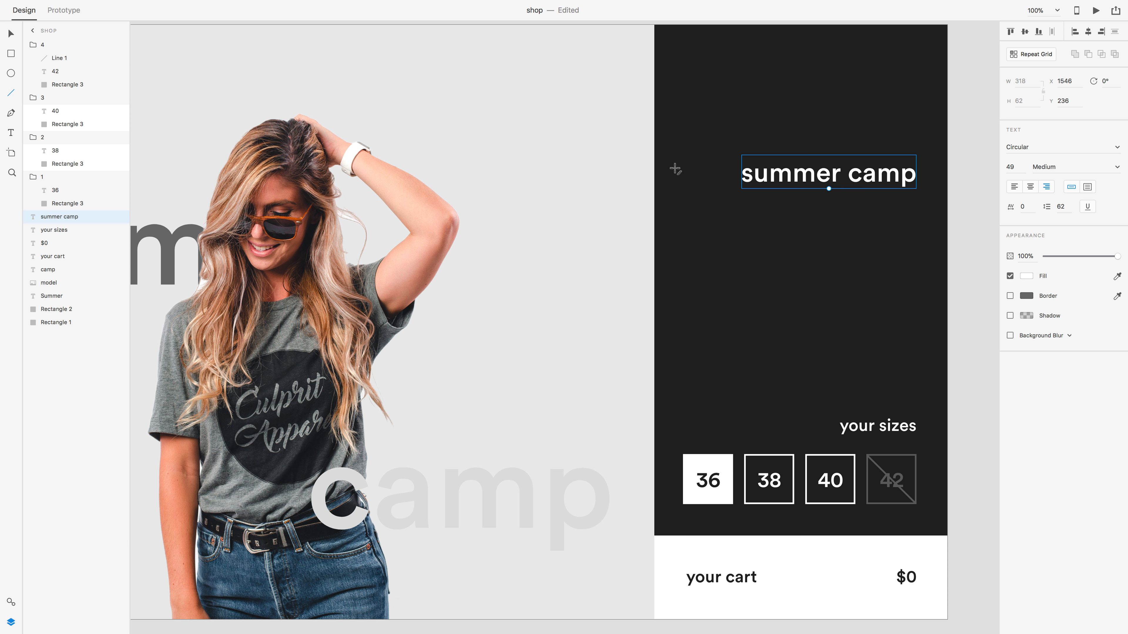
# Draw a horizontal line 91 px wide to the left of "summer camp" and colour it white
pyautogui.press('l')
pyautogui.moveTo(675, 172)
pyautogui.mouseDown()
pyautogui.moveTo(732, 172)
pyautogui.moveTo(682, 173)
pyautogui.mouseUp()
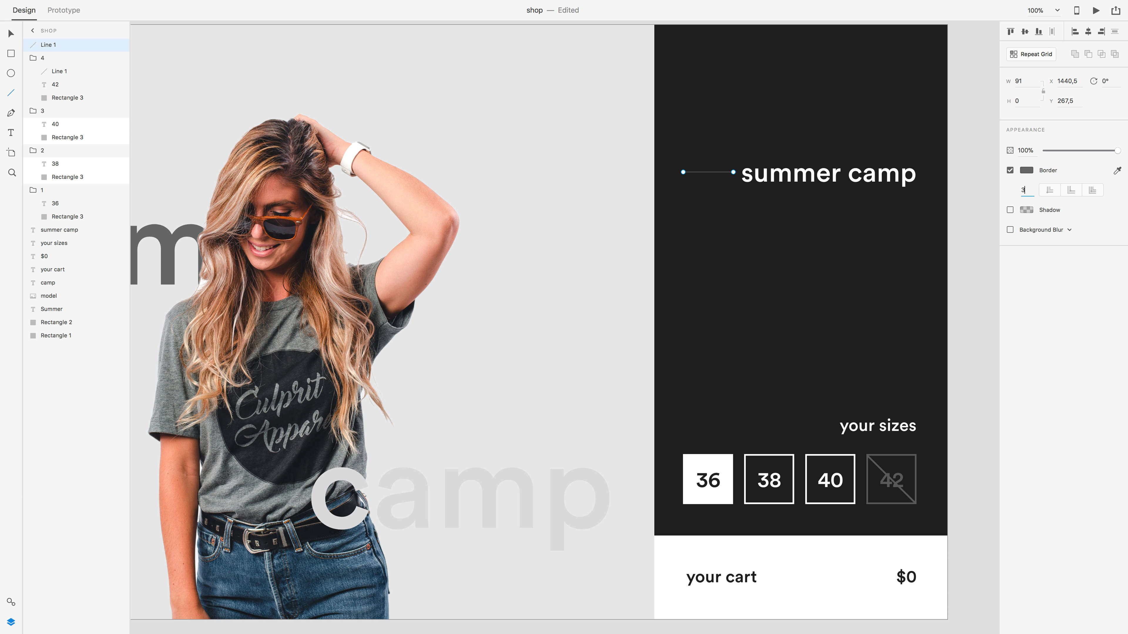
pyautogui.click(1026, 170)
pyautogui.moveTo(945, 156); pyautogui.dragTo(894, 108)
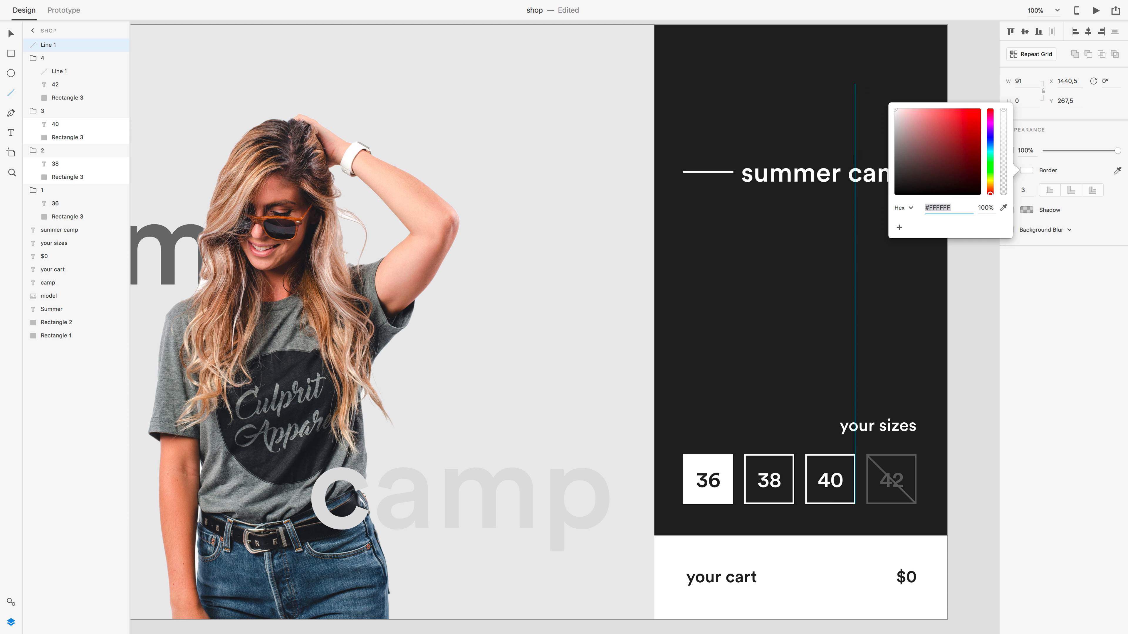
# Set the horizontal line's thickness to 2 and lower the line slightly to Y 272.5
pyautogui.click(1023, 190)
pyautogui.write('2')
pyautogui.press('Return')
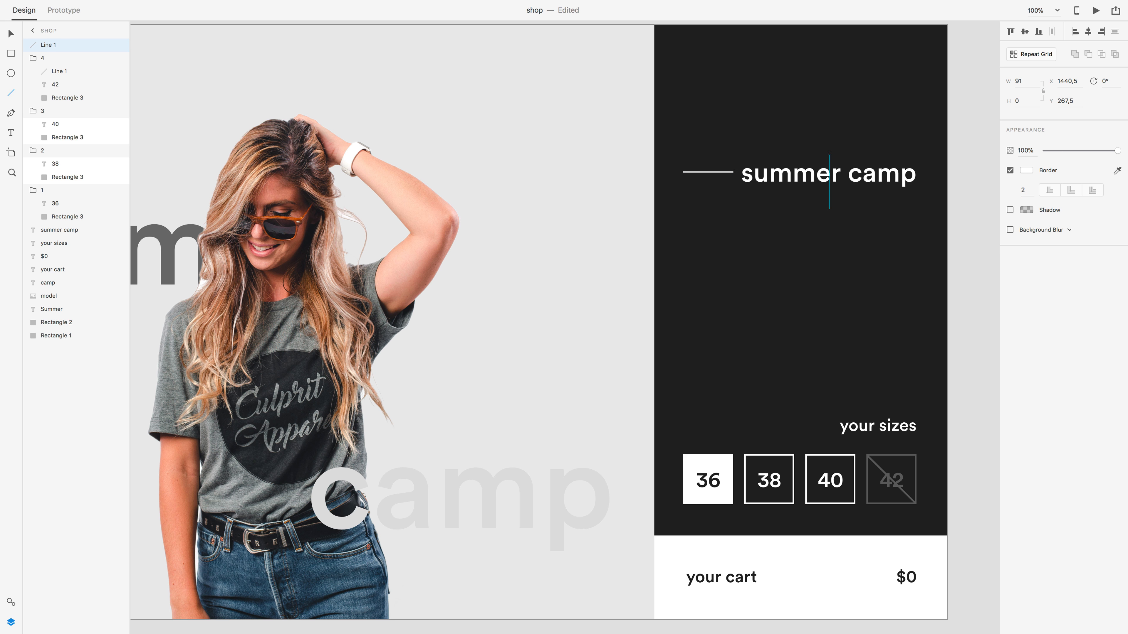
pyautogui.press('v')
pyautogui.moveTo(708, 172); pyautogui.dragTo(708, 175)
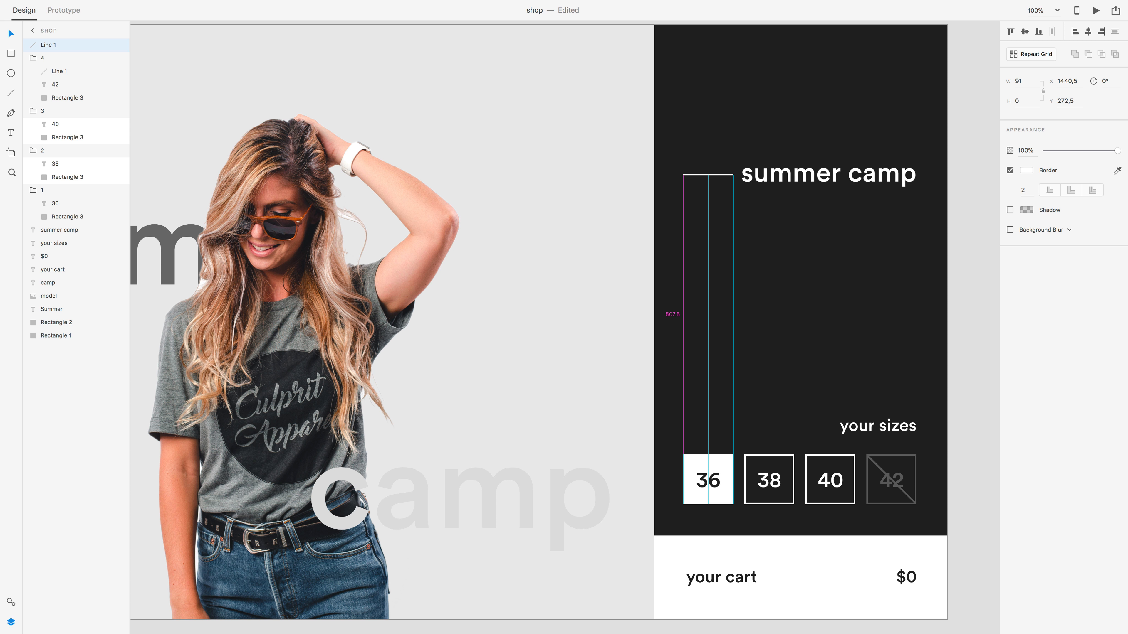
pyautogui.press('Escape')
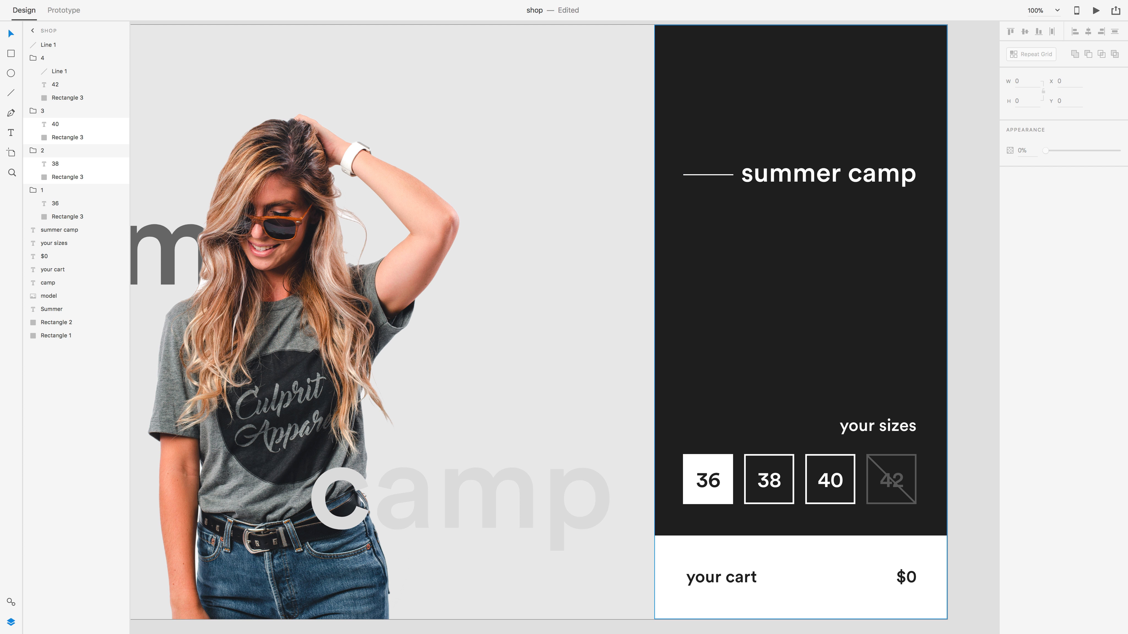
# Copy "your sizes" below "summer camp" as left-aligned area text at size 20 in a 424 by 195 px box
pyautogui.moveTo(888, 426); pyautogui.dragTo(916, 310)
pyautogui.press('super+shift+l')
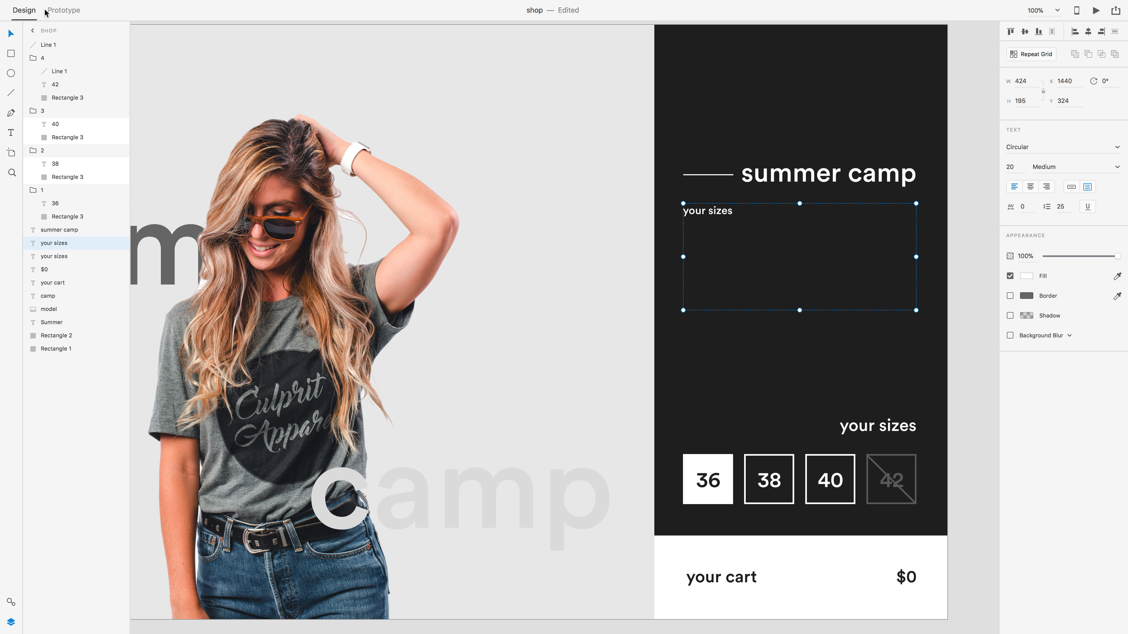
# Switch to Finder, fill the copied text box with the contents of summer.txt, and return to the full-screen Adobe XD design
pyautogui.moveTo(50, 2)
pyautogui.click(33, 23)
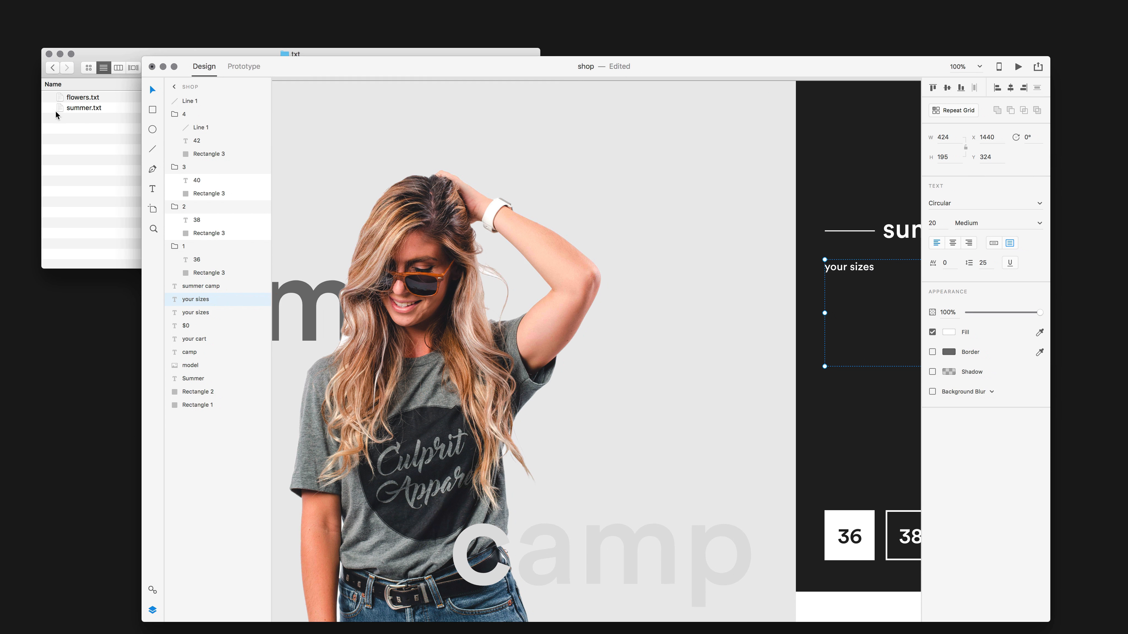
pyautogui.click(66, 114)
pyautogui.click(68, 115)
pyautogui.moveTo(67, 111); pyautogui.dragTo(853, 281)
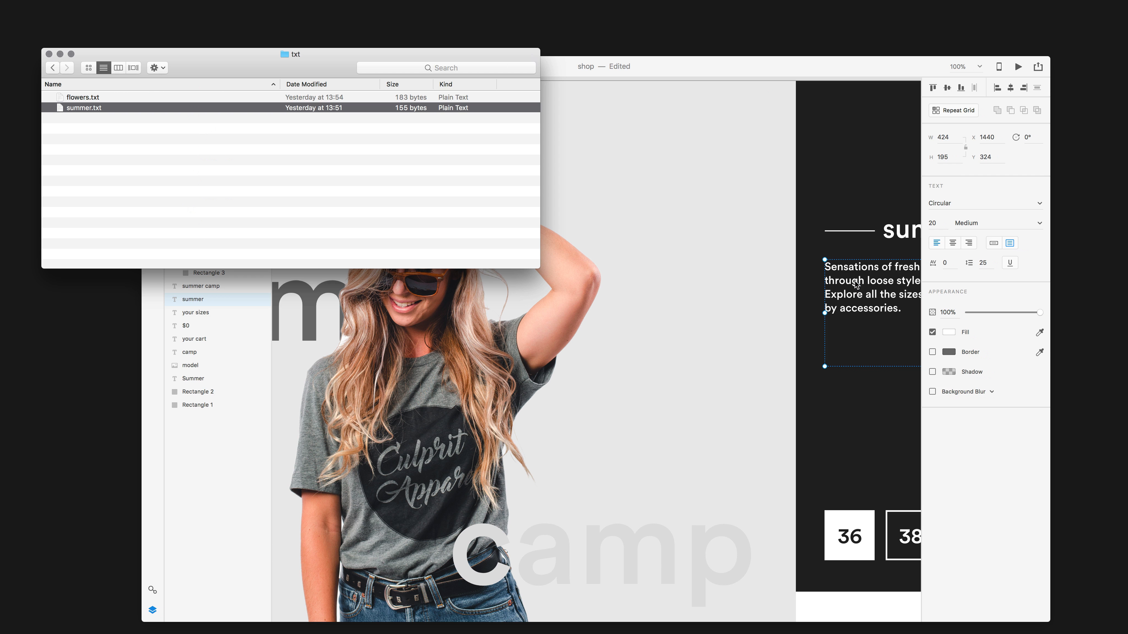
pyautogui.click(486, 65)
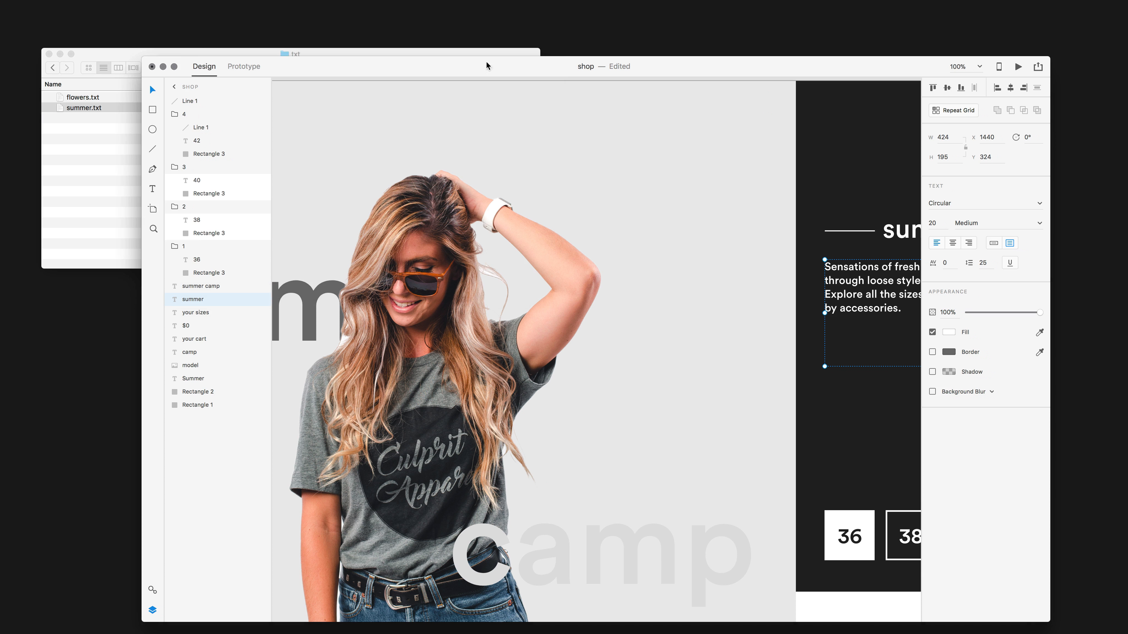
pyautogui.click(175, 66)
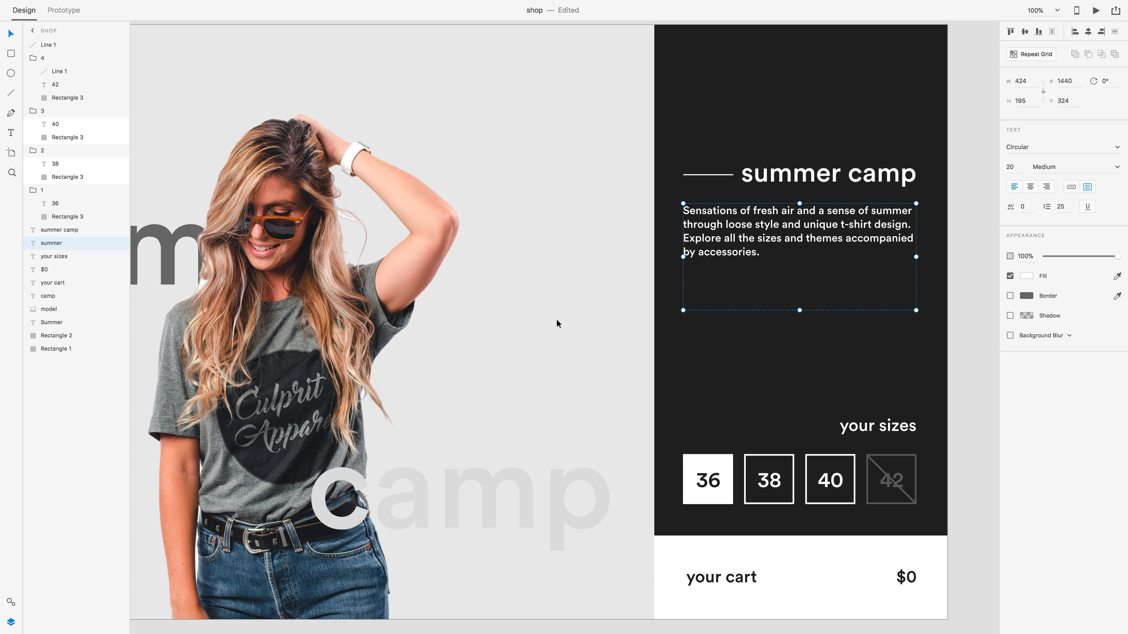
# Set the opacity of the description text below "summer camp" to 40%
pyautogui.press('4')
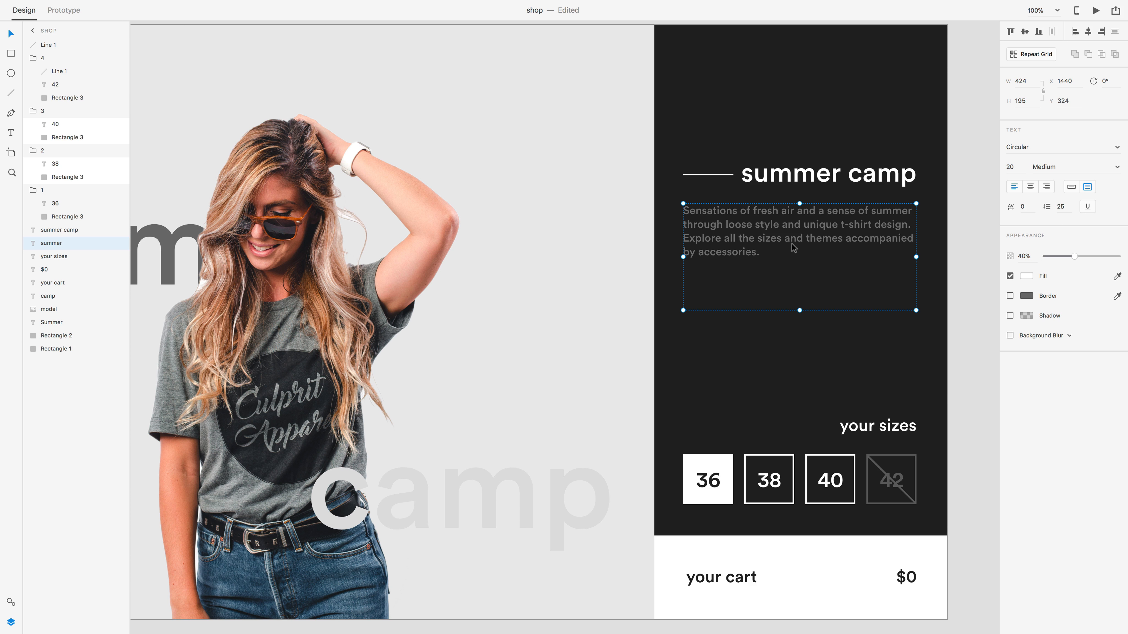
pyautogui.press('super+minus')
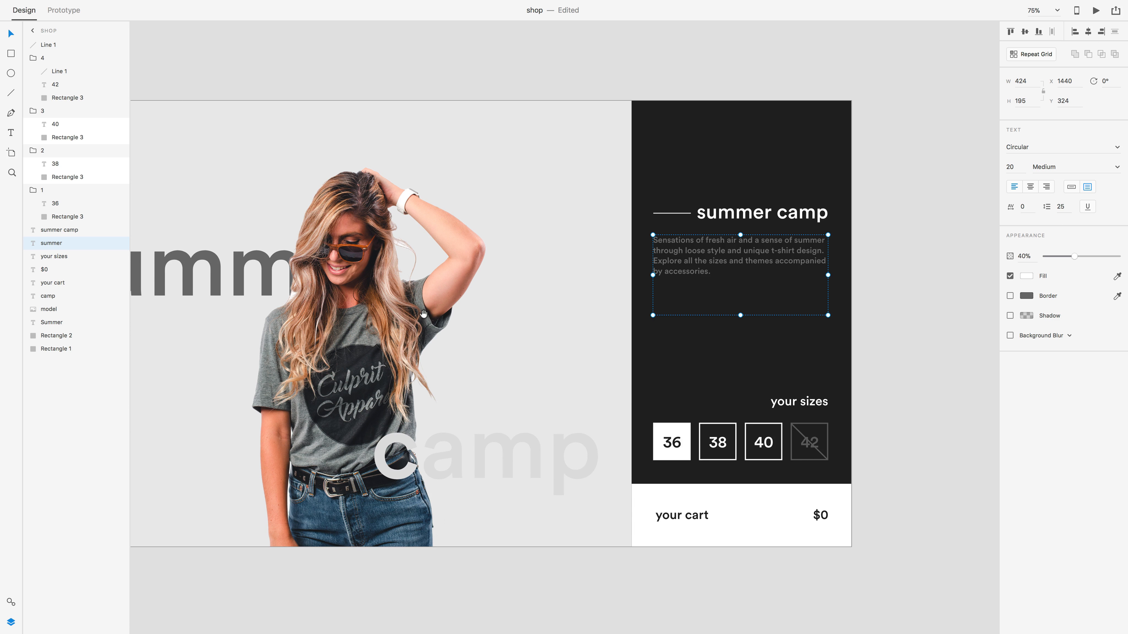
pyautogui.moveTo(427, 315); pyautogui.dragTo(518, 313)
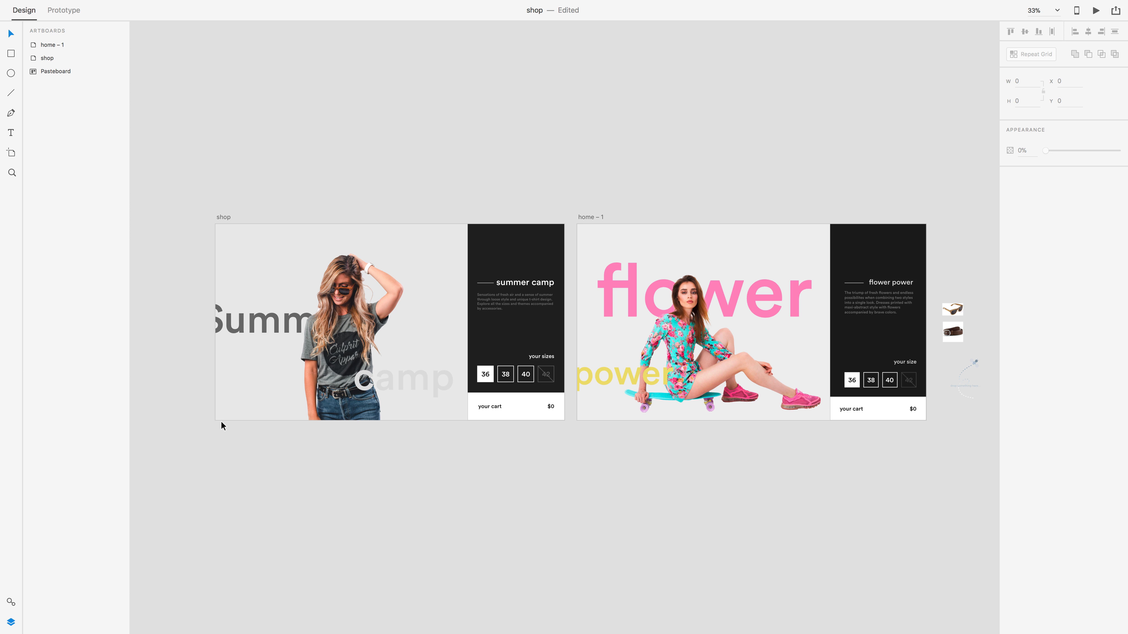
# Draw a borderless square about 54 px wide near the shop artboard's lower-left corner, filled with the side panel's dark colour
pyautogui.click(226, 218)
pyautogui.press('super+3')
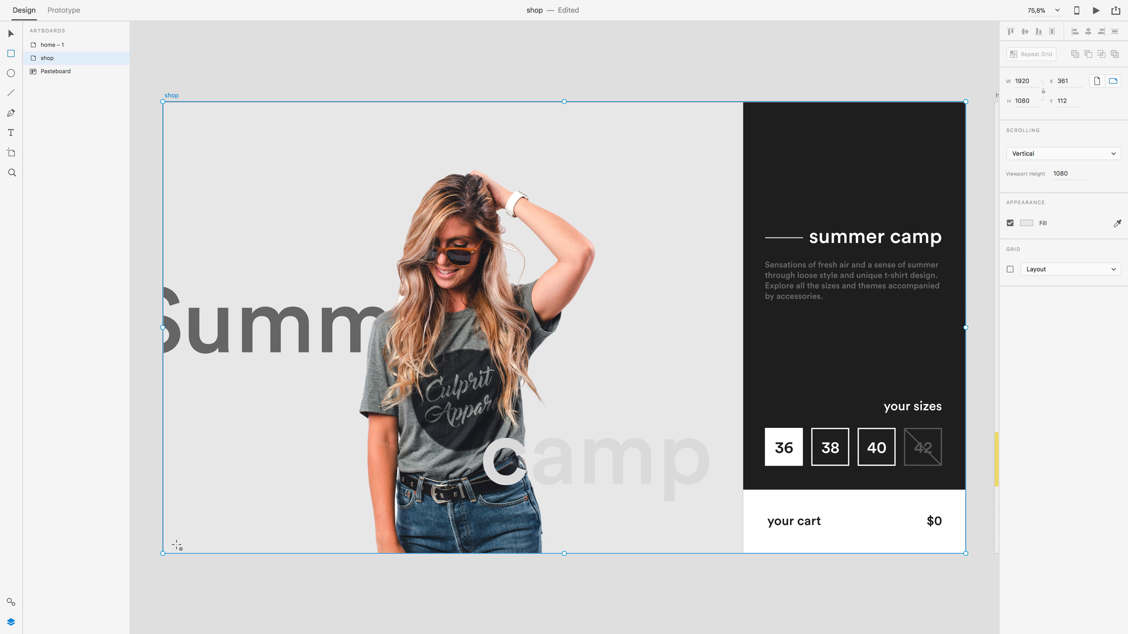
pyautogui.press('r')
pyautogui.moveTo(174, 541); pyautogui.dragTo(201, 519)
pyautogui.click(1009, 209)
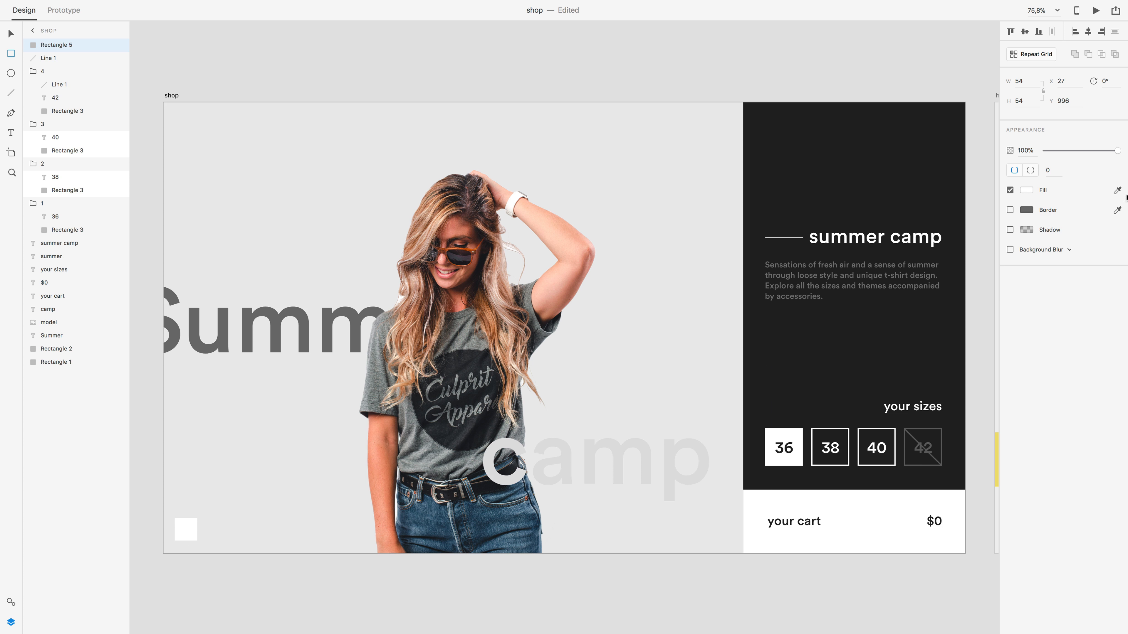
pyautogui.click(1117, 190)
pyautogui.click(906, 168)
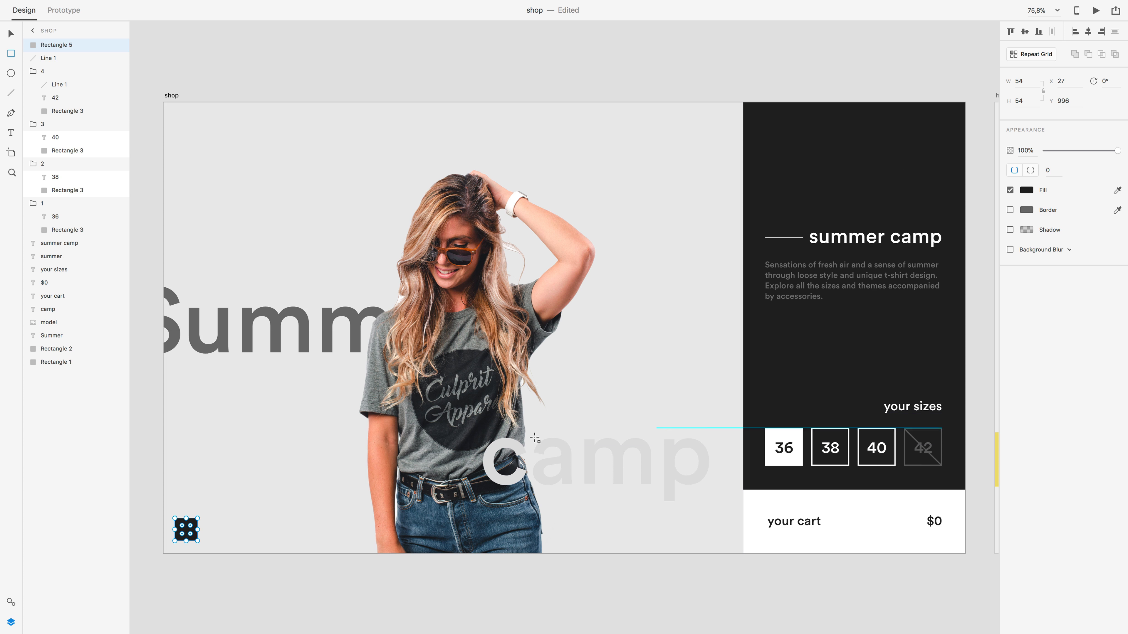
# Add a white "1" in Circular Medium size 30 and centre it in the small dark square
pyautogui.press('t')
pyautogui.click(186, 528)
pyautogui.write('1')
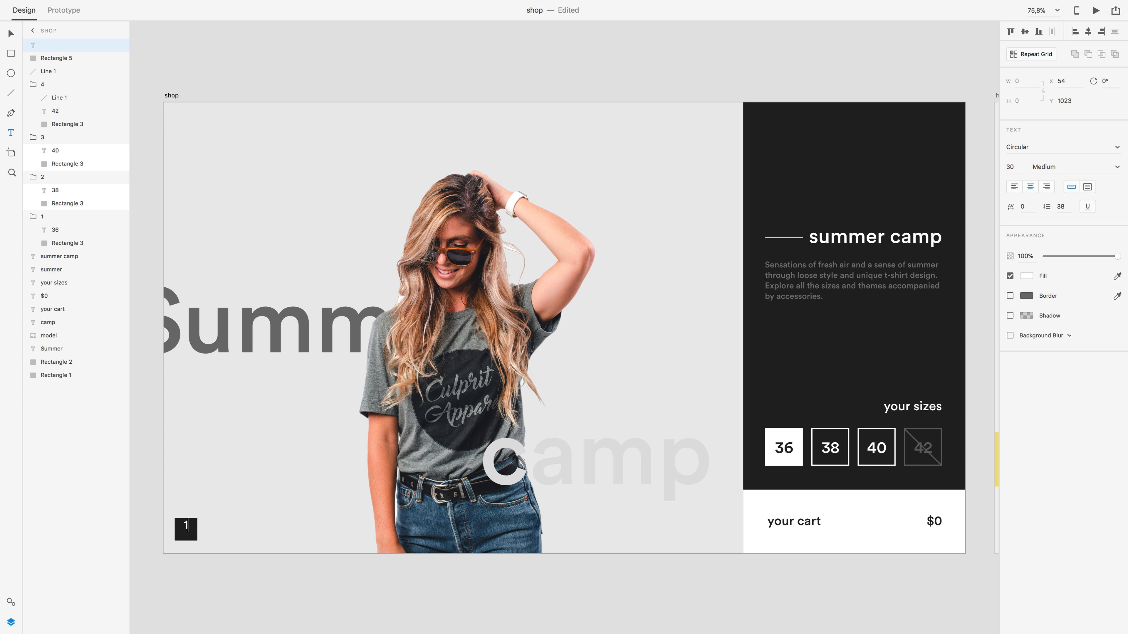
pyautogui.press('super+a')
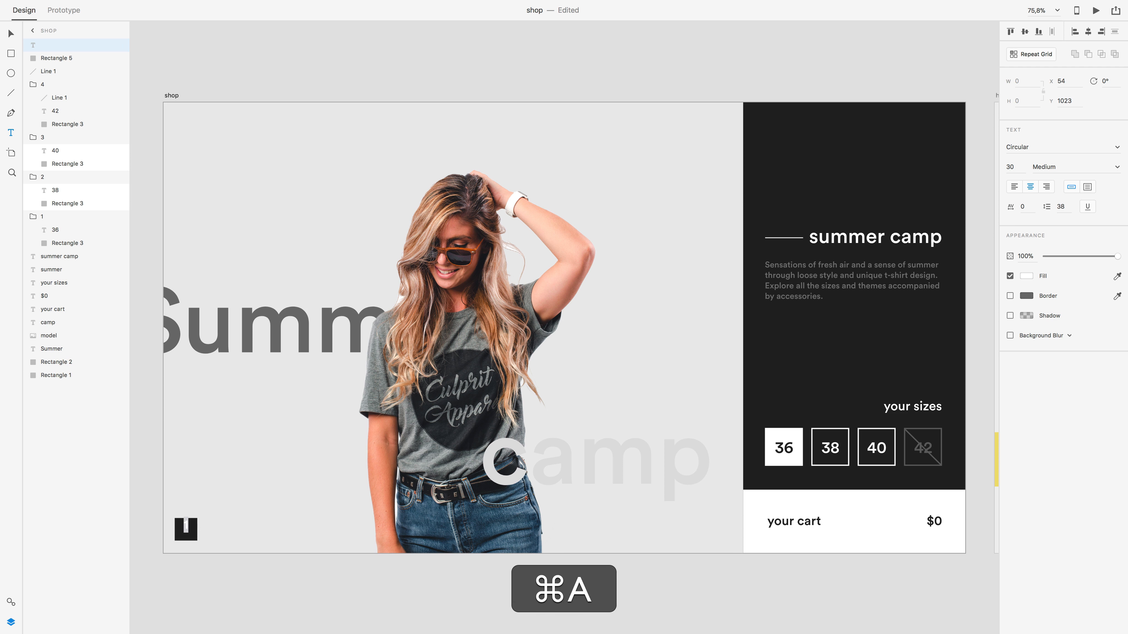
pyautogui.press('Escape')
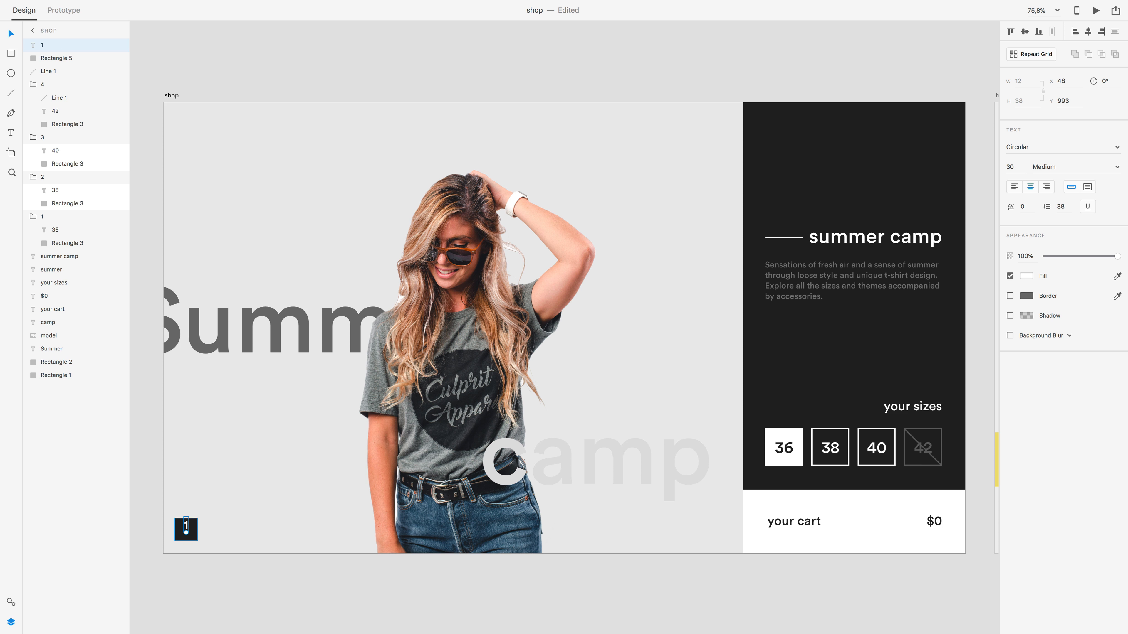
pyautogui.moveTo(186, 529); pyautogui.dragTo(184, 532)
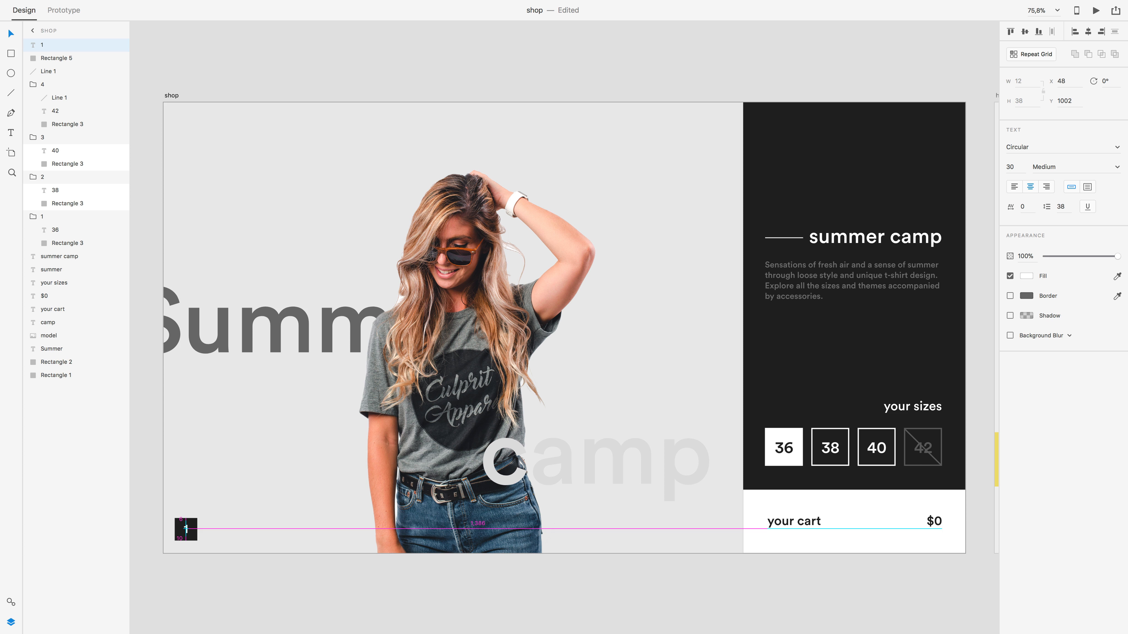
# Group the numbered square and repeat it horizontally as a Repeat Grid of three squares with 11 px gaps
pyautogui.keyDown('shift'); pyautogui.click(186, 530); pyautogui.keyUp('shift')
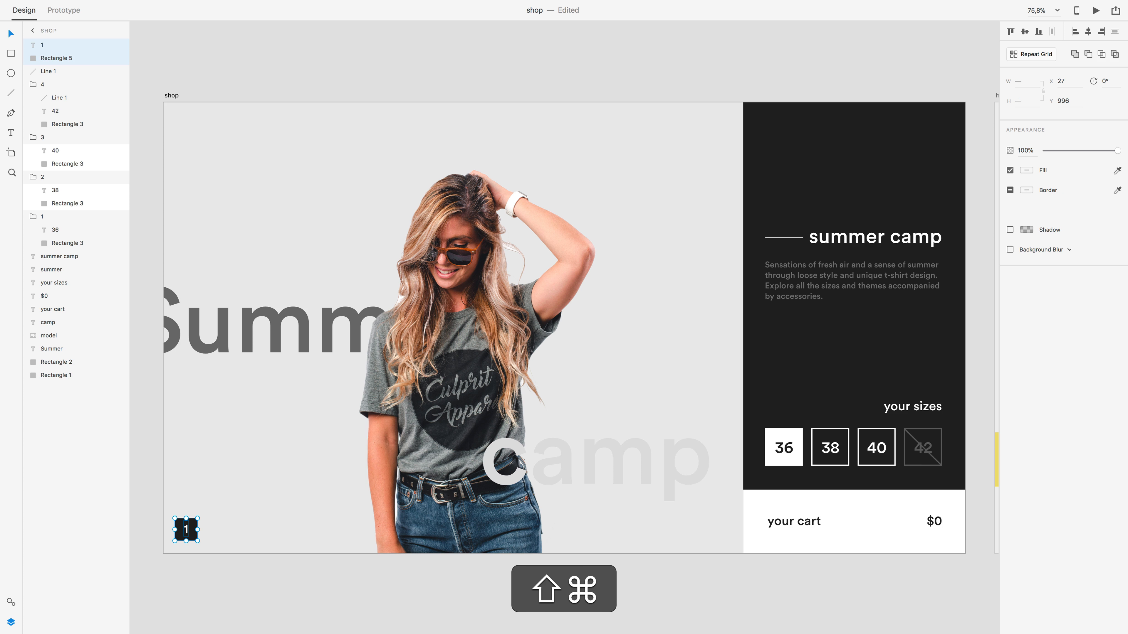
pyautogui.press('super+g')
pyautogui.press('super+r')
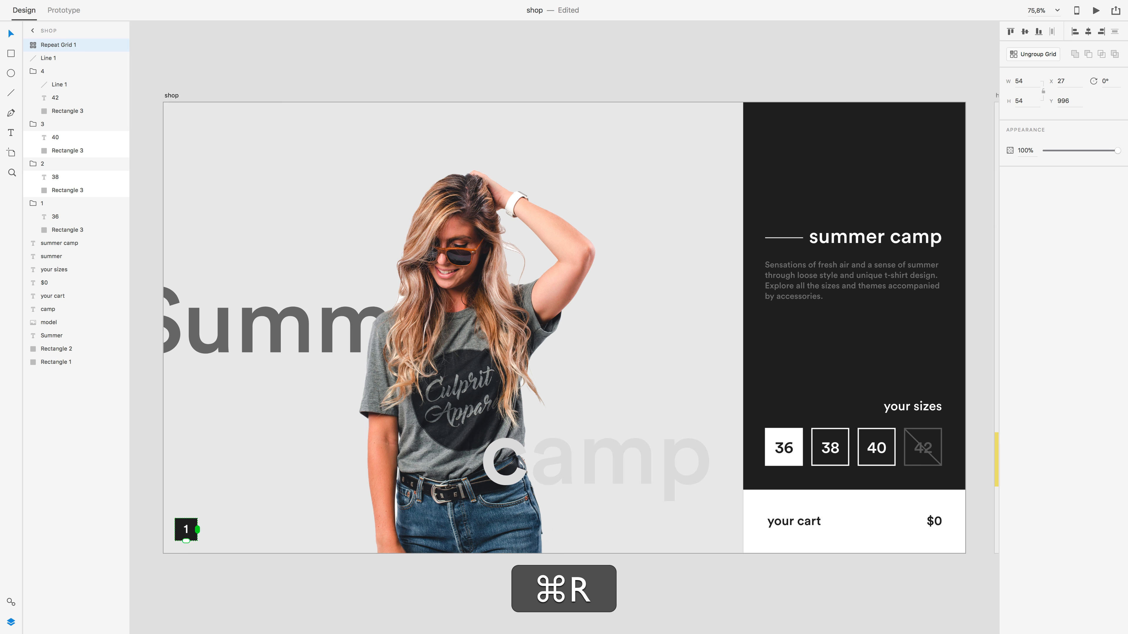
pyautogui.moveTo(197, 530); pyautogui.dragTo(226, 530)
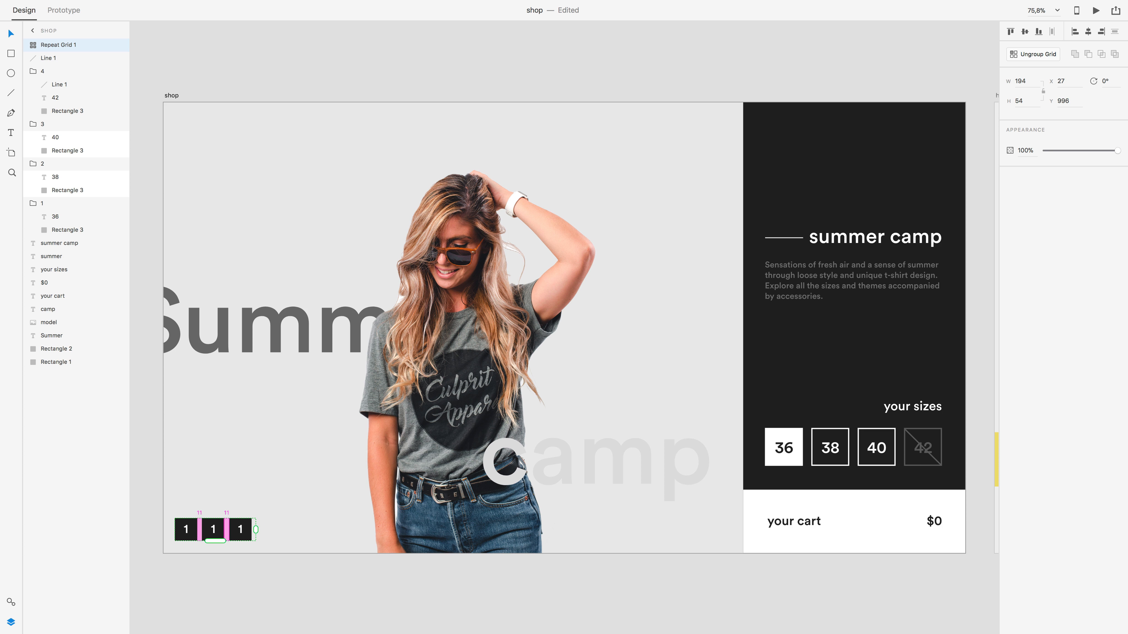
# Change the numbers in the second and third squares to 2 and 3, and set the numbers' opacity to 100%
pyautogui.doubleClick(214, 529)
pyautogui.write('2')
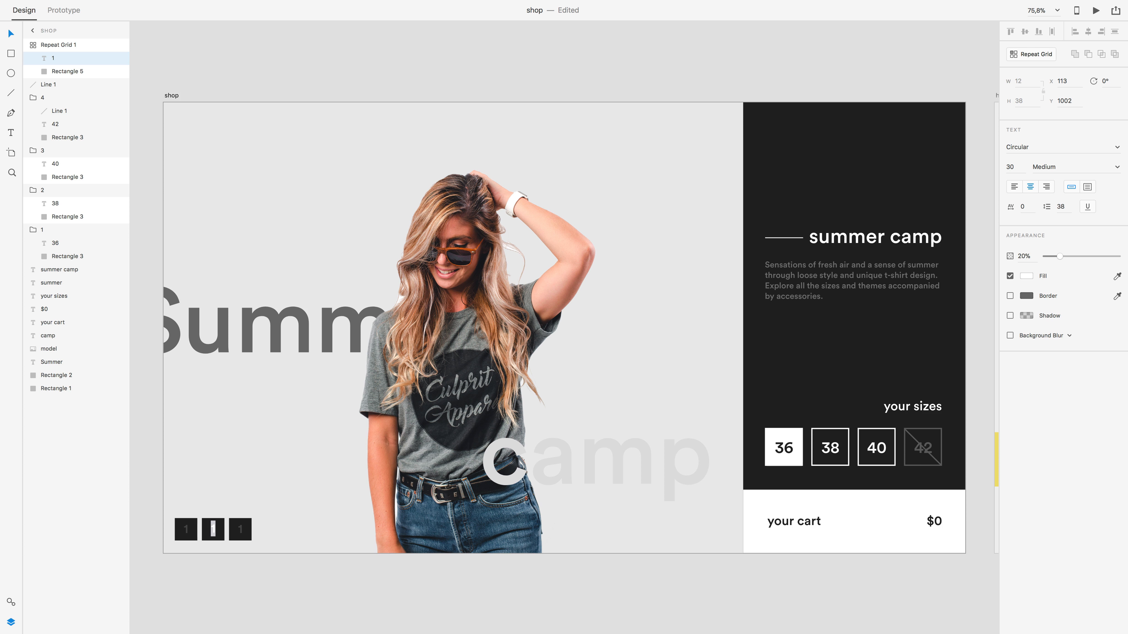
pyautogui.write('2')
pyautogui.doubleClick(240, 529)
pyautogui.write('3')
pyautogui.press('Escape')
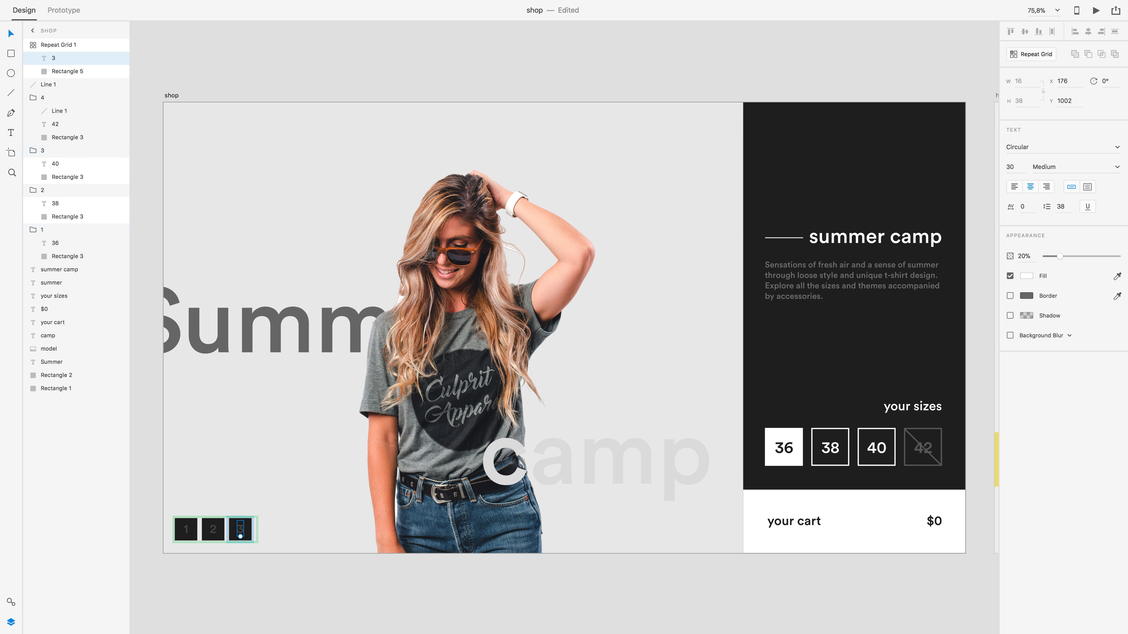
pyautogui.press('1')
pyautogui.press('0')
pyautogui.press('Escape')
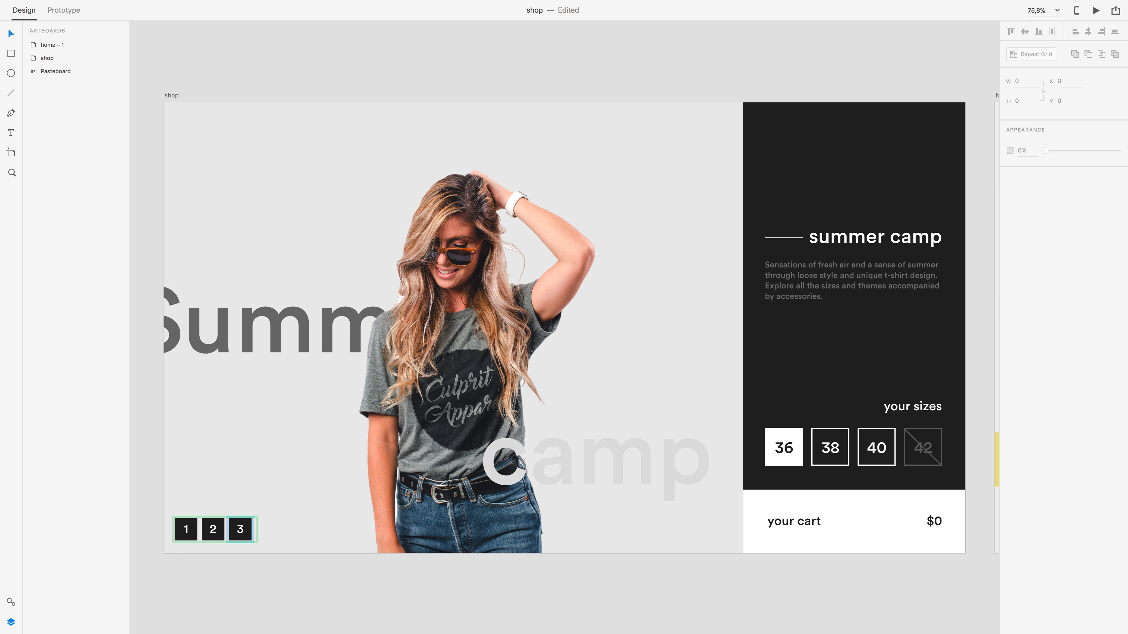
# Rename the Repeat Grid of numbered squares as "active"
pyautogui.click(186, 529)
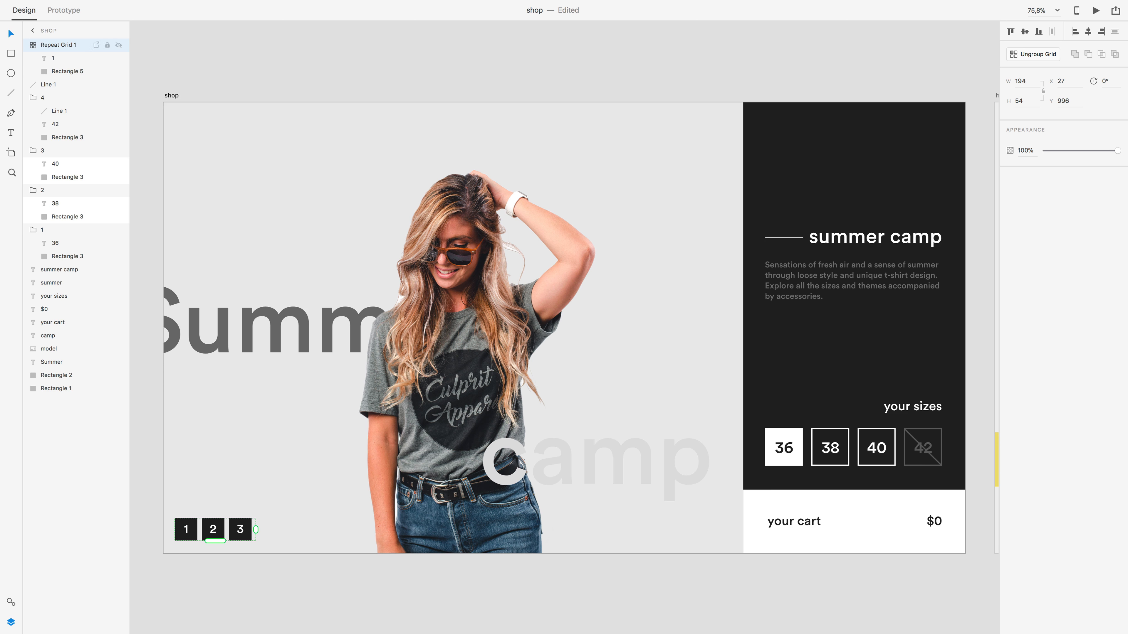
pyautogui.doubleClick(58, 45)
pyautogui.press('BackSpace')
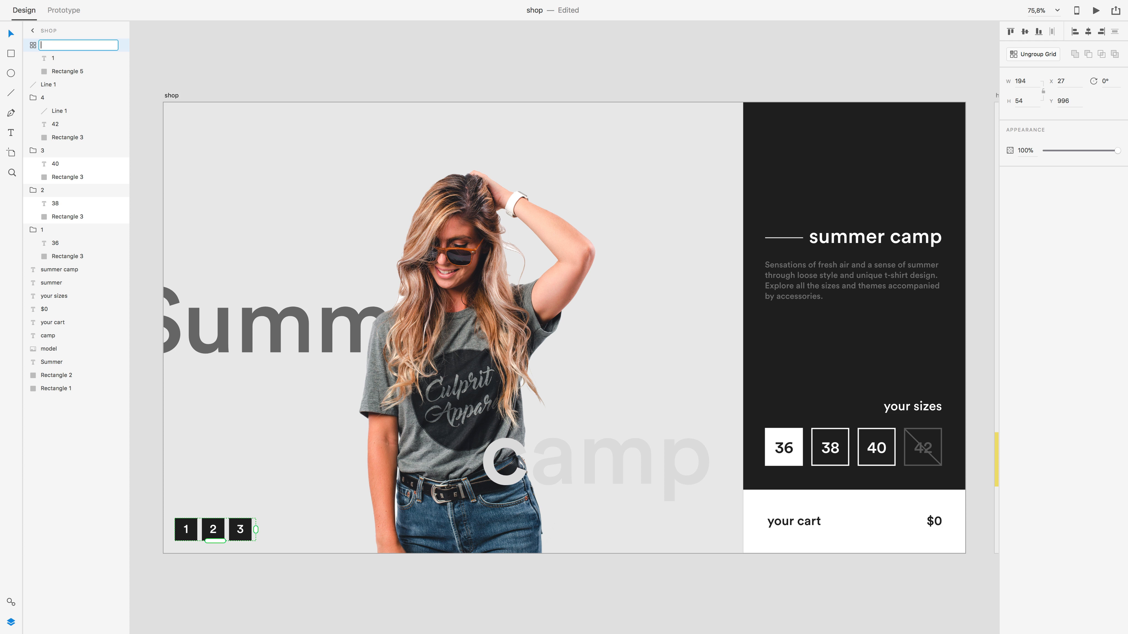
pyautogui.write('active')
pyautogui.press('Return')
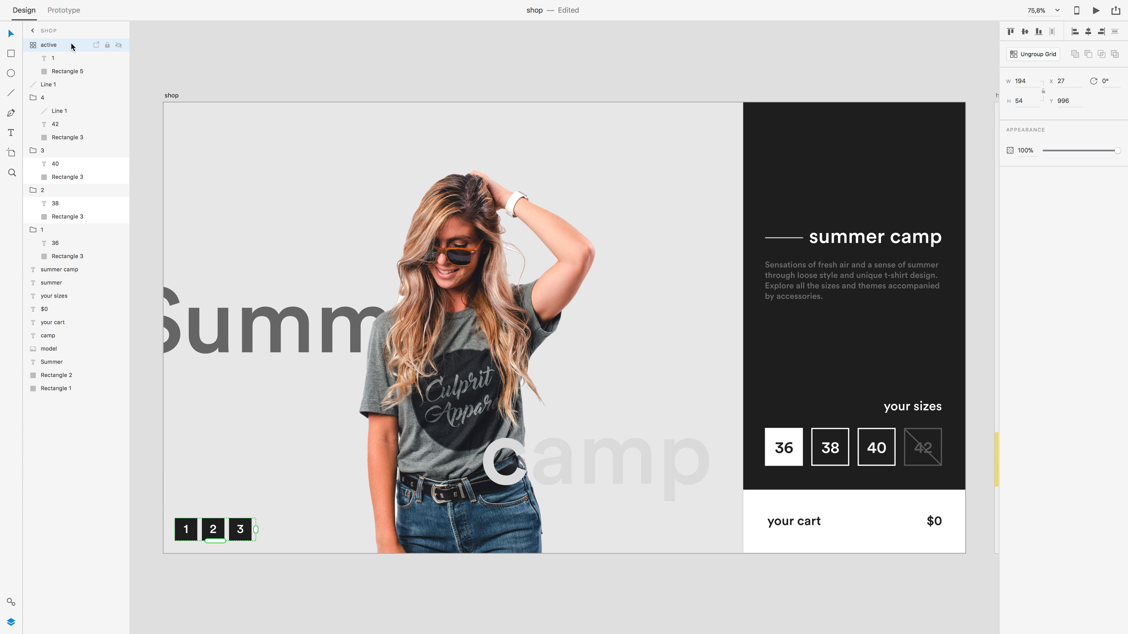
# Duplicate the "active" grid with the original hidden, and ungroup the copy
pyautogui.press('super+d')
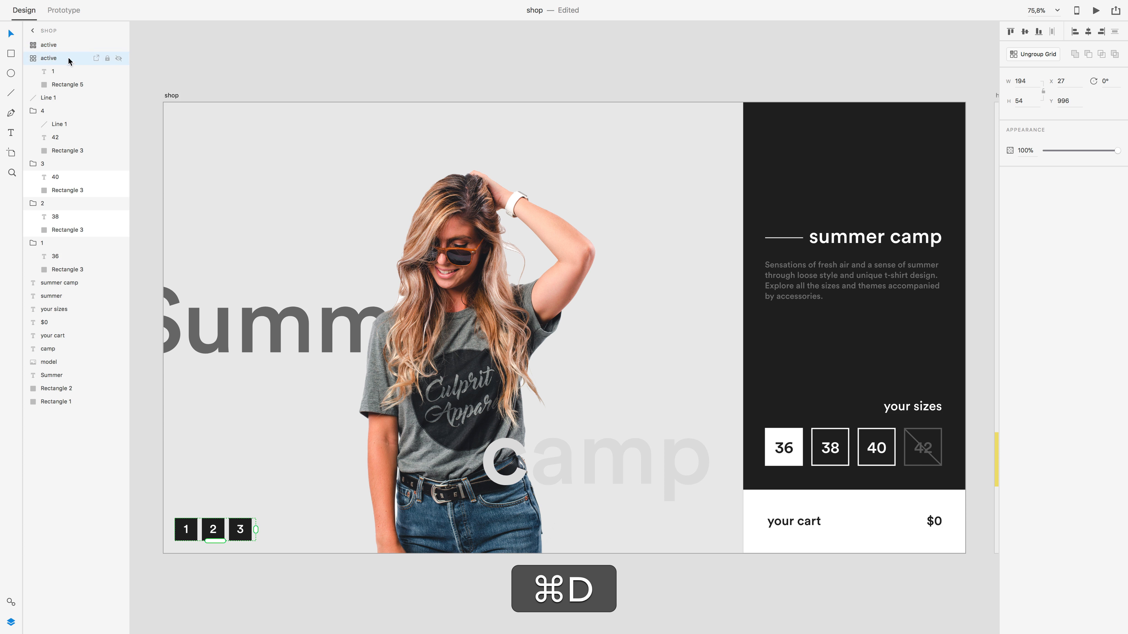
pyautogui.click(119, 58)
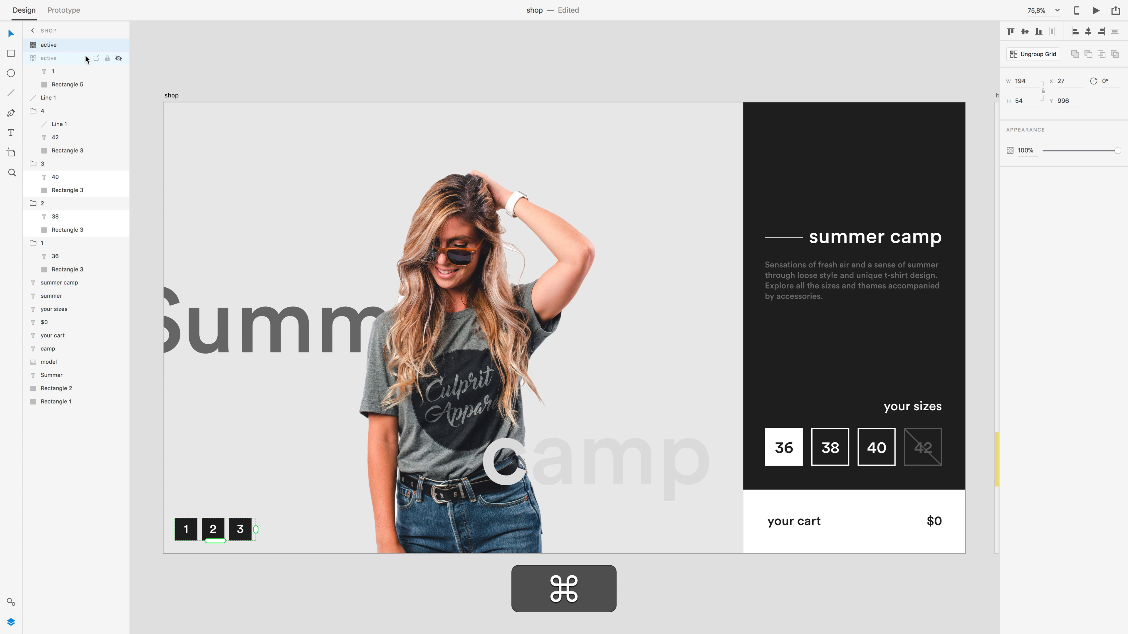
pyautogui.press('super+shift+g')
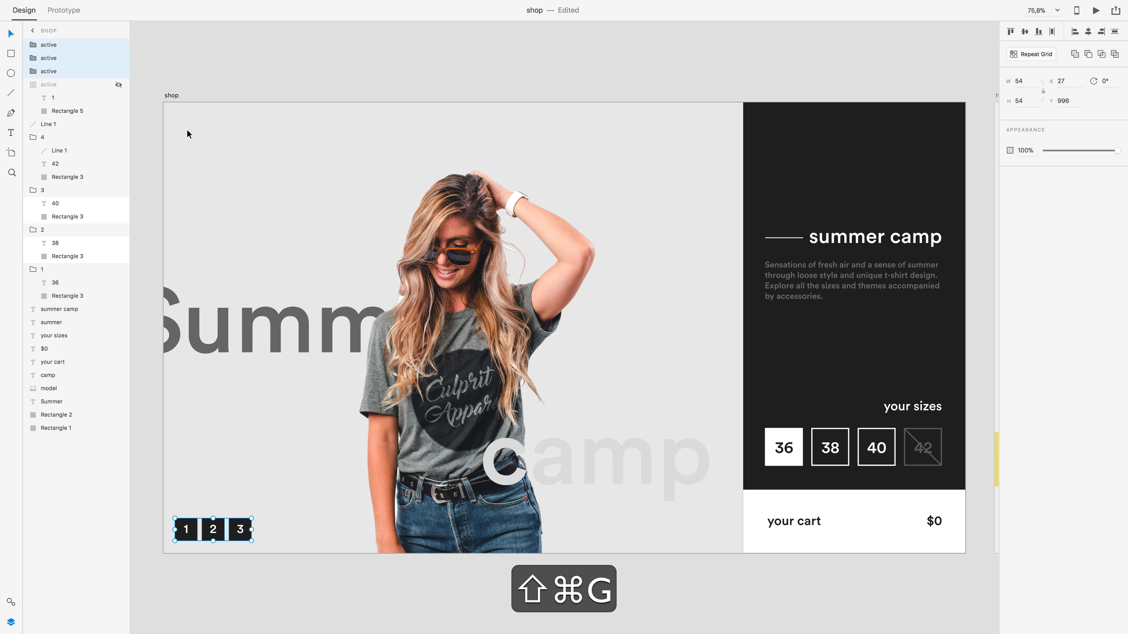
# Delete the numbers 1, 2 and 3 from the ungrouped copies, leaving three plain dark squares
pyautogui.keyDown('super'); pyautogui.click(195, 532); pyautogui.keyUp('super')
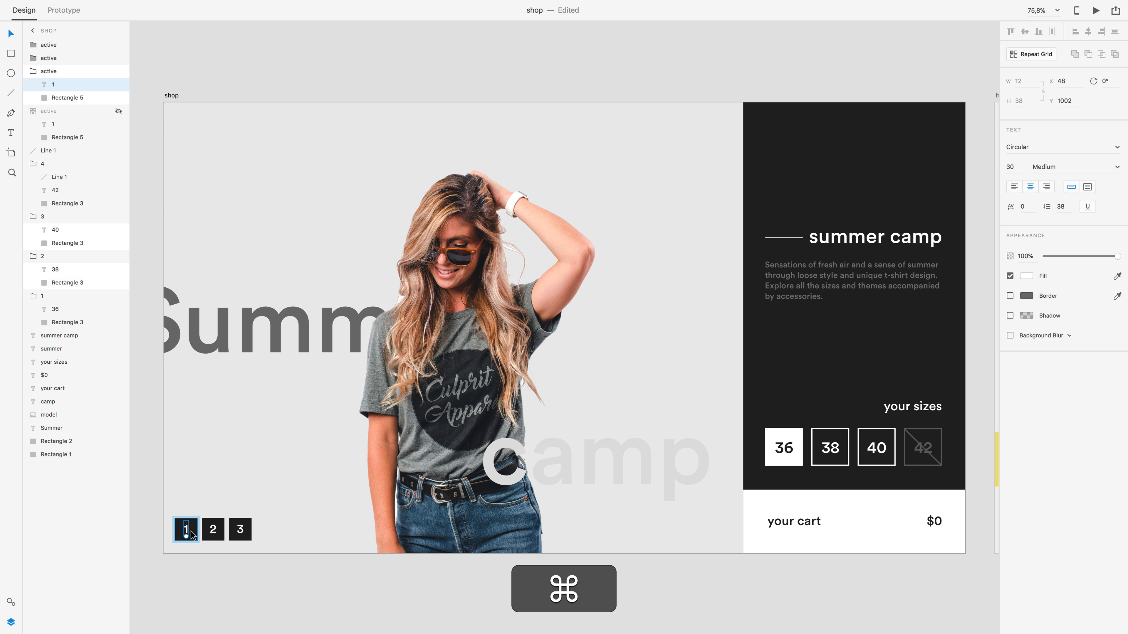
pyautogui.press('super+BackSpace')
pyautogui.keyDown('super'); pyautogui.click(214, 530); pyautogui.keyUp('super')
pyautogui.press('super+BackSpace')
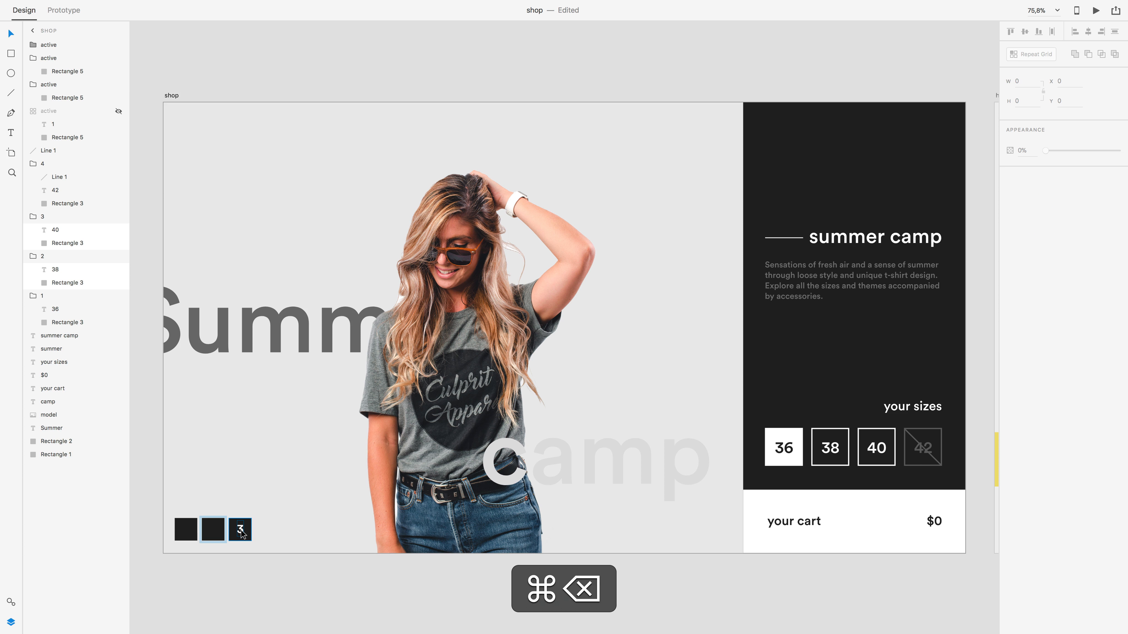
pyautogui.keyDown('super'); pyautogui.click(240, 531); pyautogui.keyUp('super')
pyautogui.press('super+BackSpace')
# Flatten the three plain squares into bars about 5.5 px high along their lower edge and group them as "inactive"
pyautogui.click(213, 532)
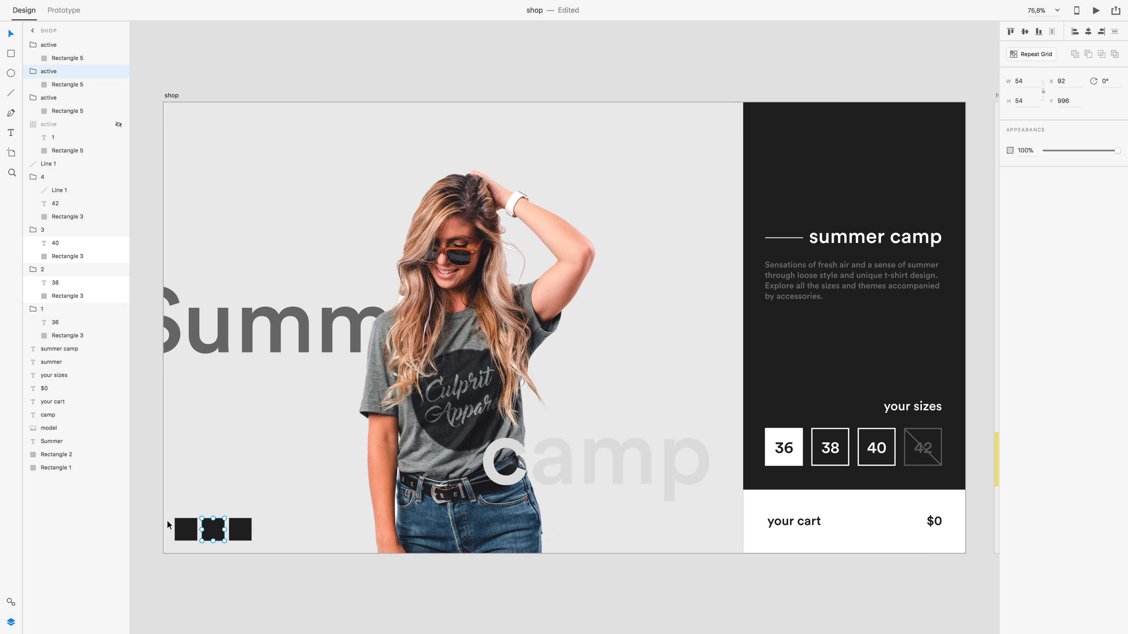
pyautogui.moveTo(153, 520); pyautogui.dragTo(214, 539)
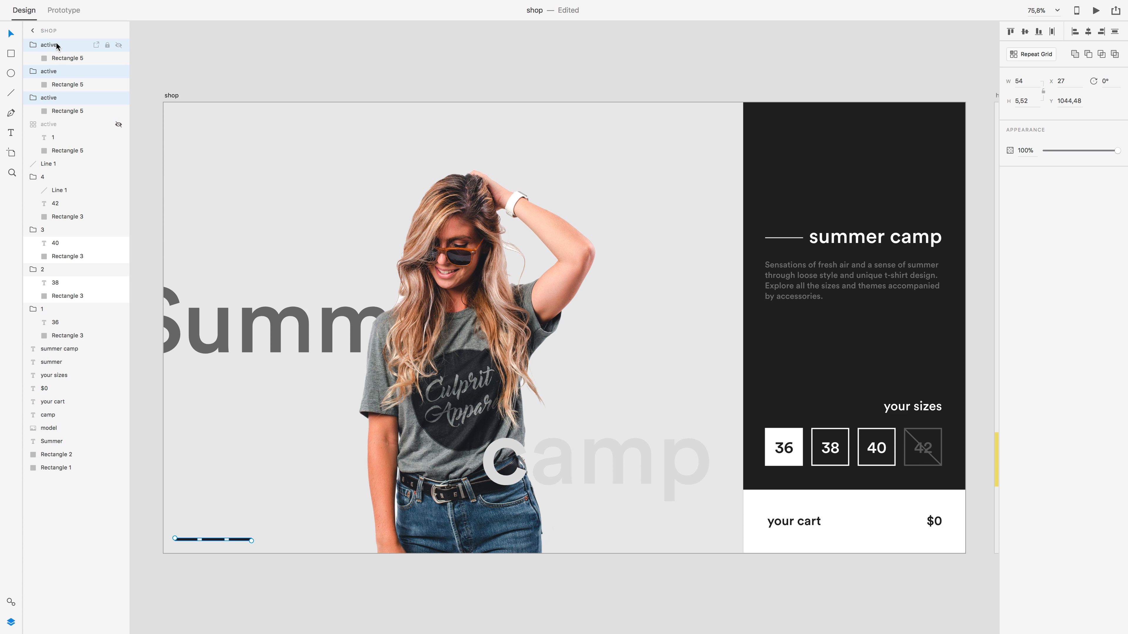
pyautogui.press('cmd+g')
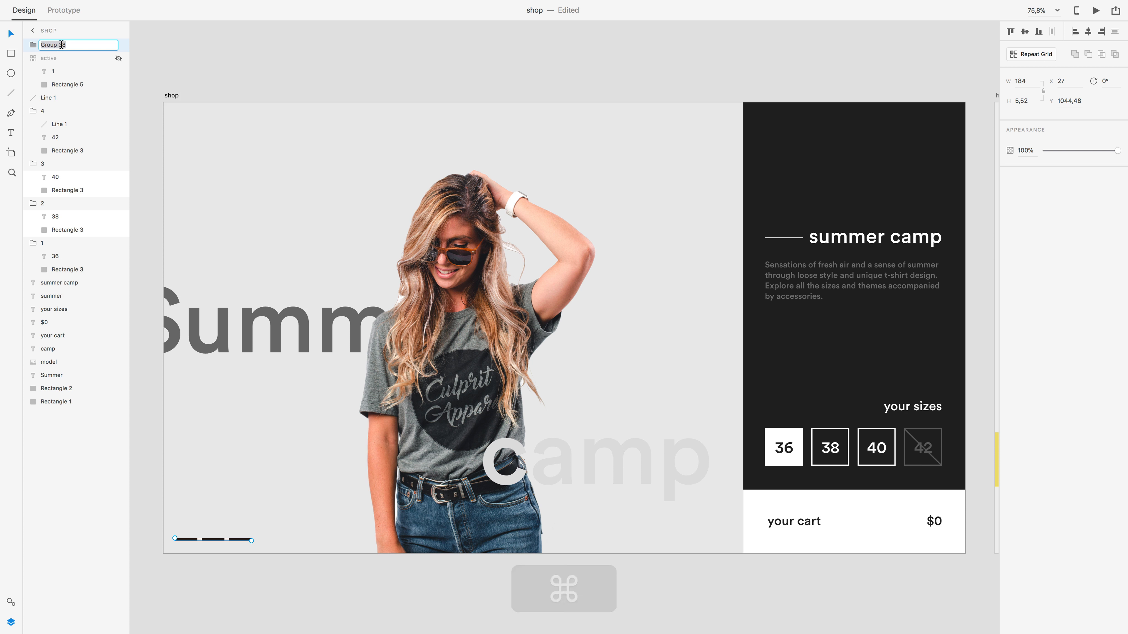
pyautogui.doubleClick(60, 45)
pyautogui.write('inactive')
pyautogui.press('Return')
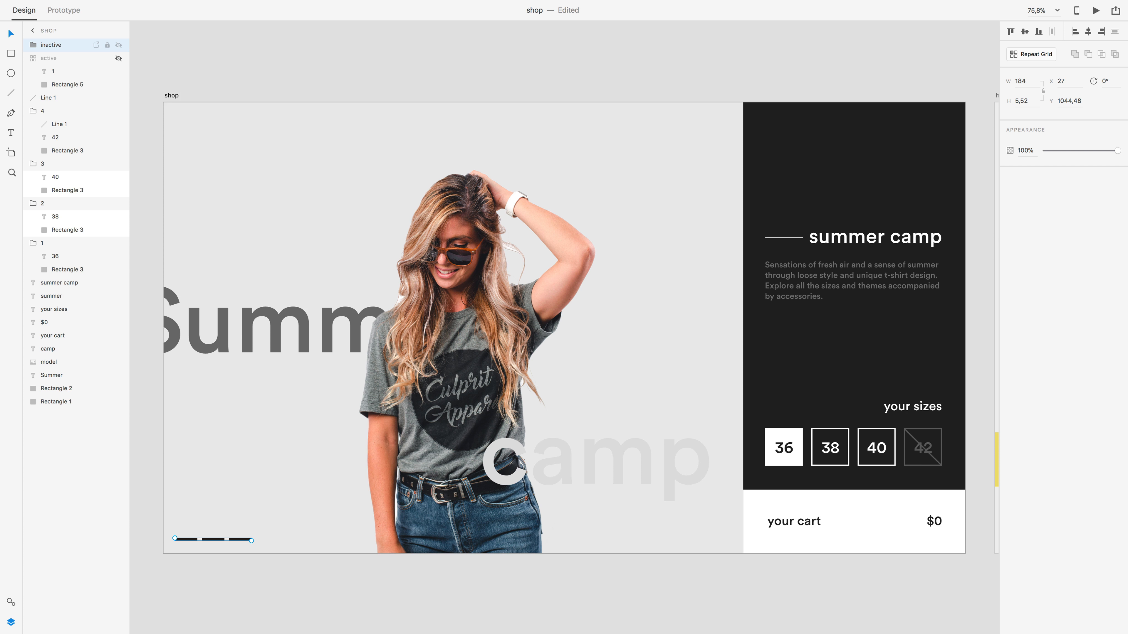
# Compare the "active" squares with the "inactive" bars by switching the visibility of the two layers back and forth
pyautogui.click(118, 45)
pyautogui.click(118, 59)
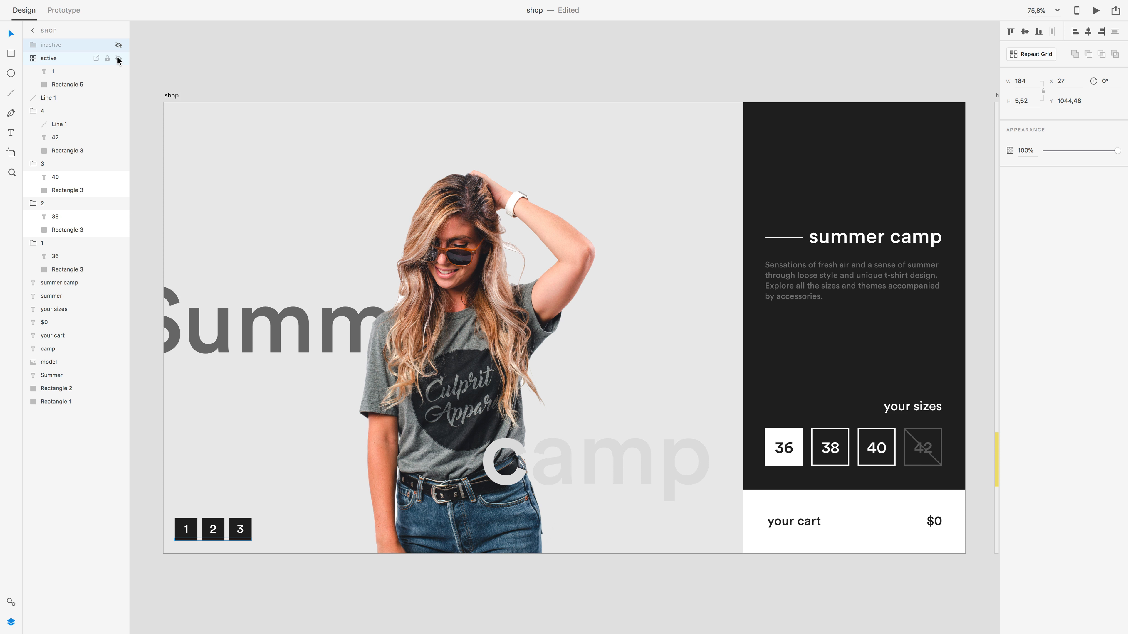
pyautogui.click(119, 59)
pyautogui.click(119, 45)
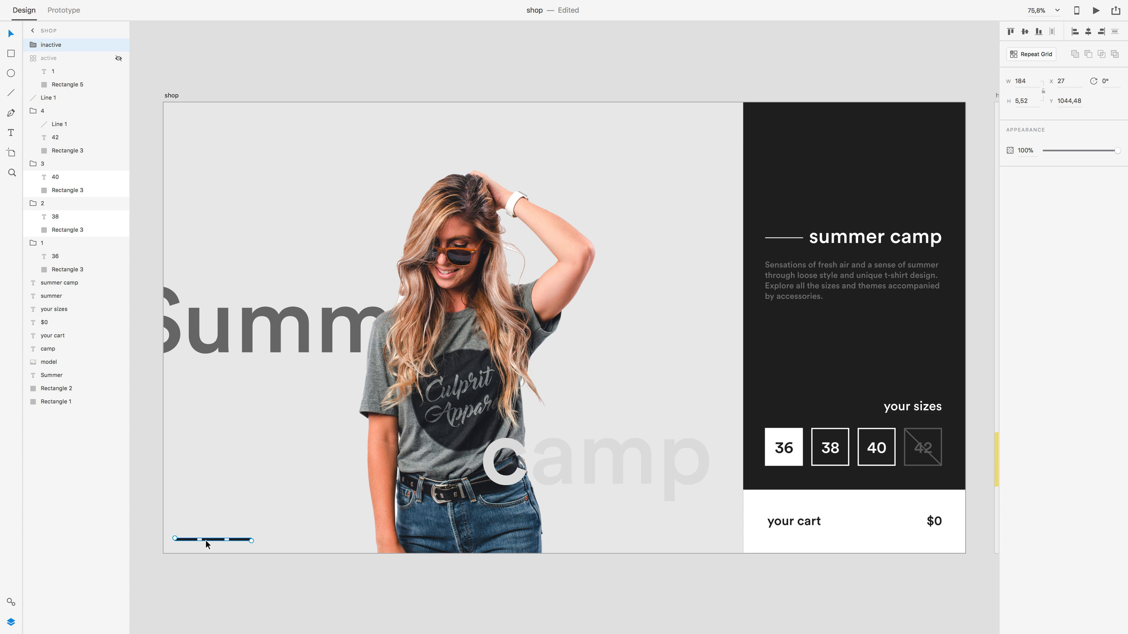
# Make the "active" grid visible again and collapse its layer contents
pyautogui.click(56, 58)
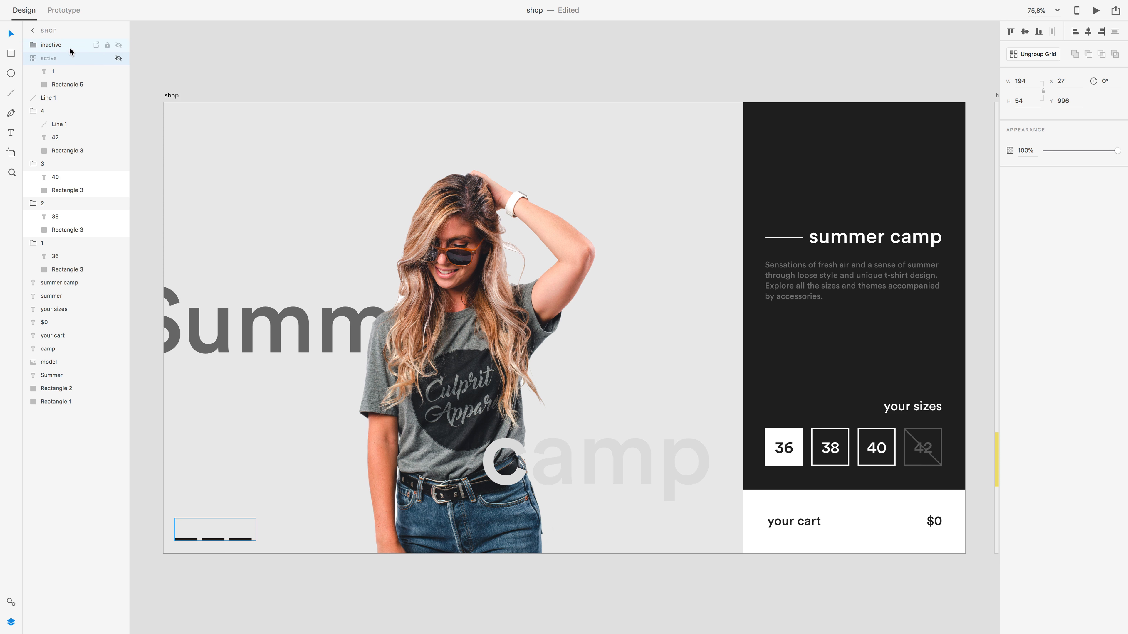
pyautogui.click(119, 58)
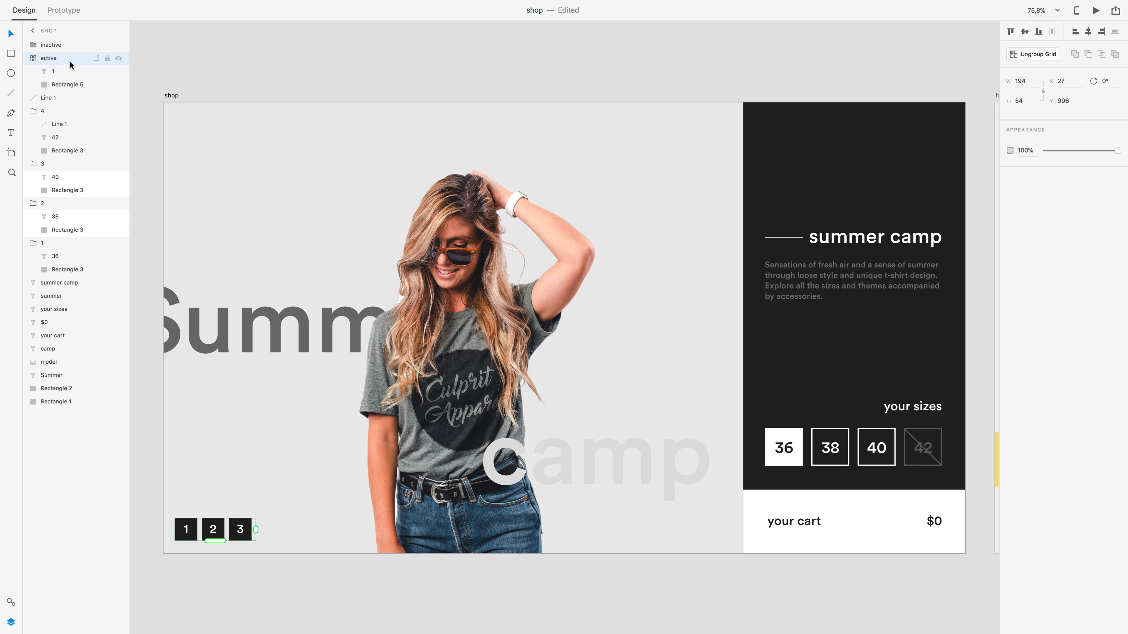
pyautogui.click(33, 60)
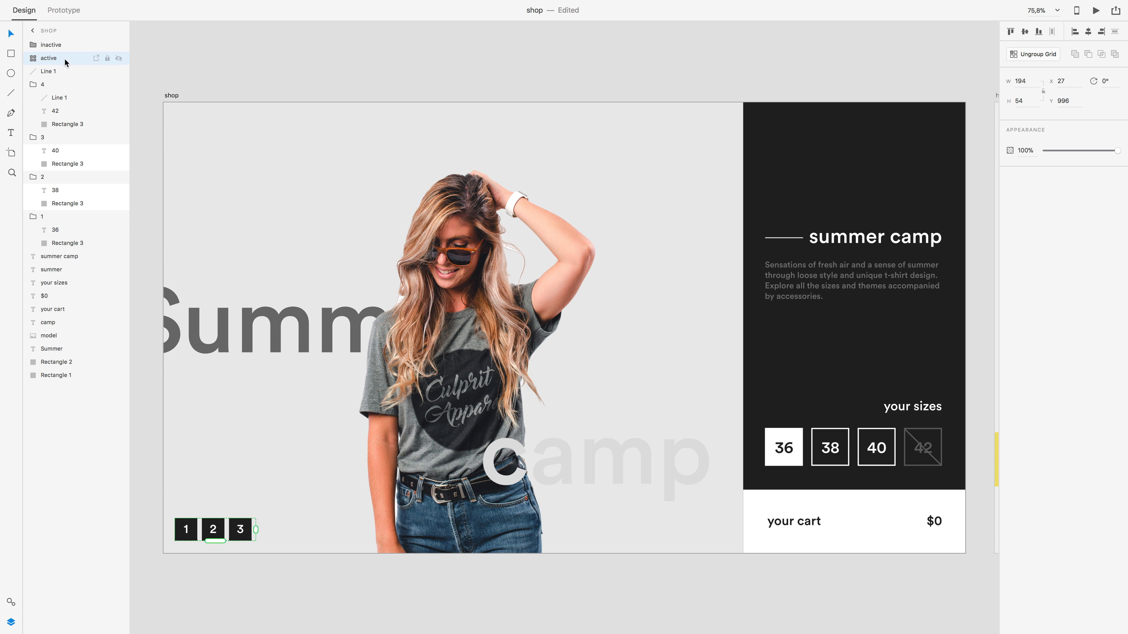
# Group the line, "summer camp" heading and description text as "summer desc" and duplicate the group
pyautogui.click(52, 73)
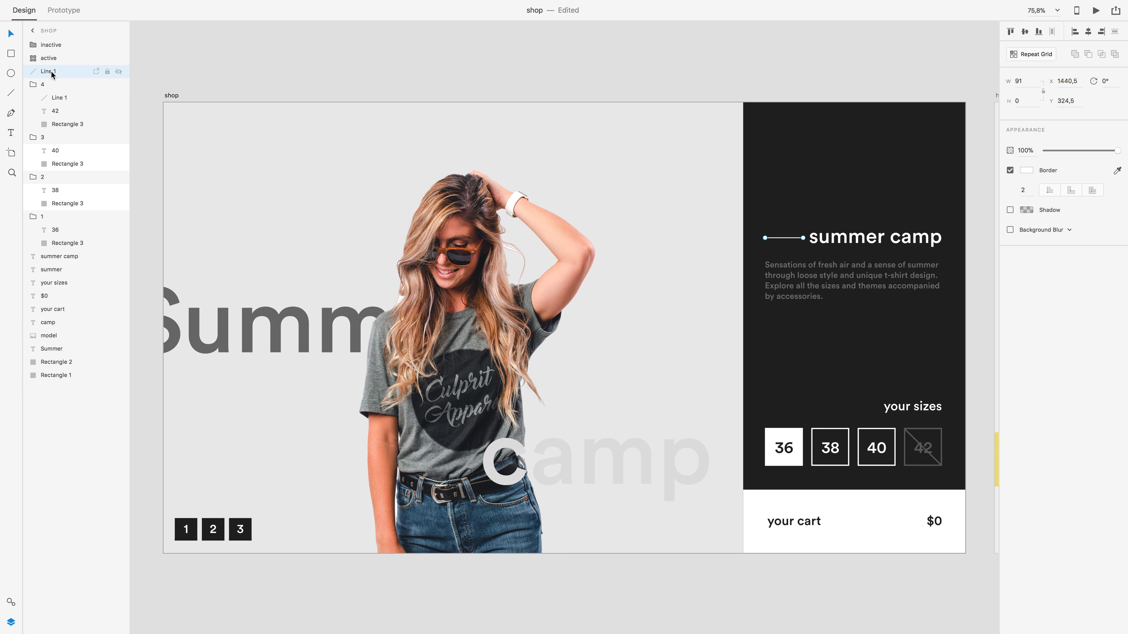
pyautogui.keyDown('shift'); pyautogui.click(866, 237); pyautogui.keyUp('shift')
pyautogui.keyDown('shift'); pyautogui.click(824, 286); pyautogui.keyUp('shift')
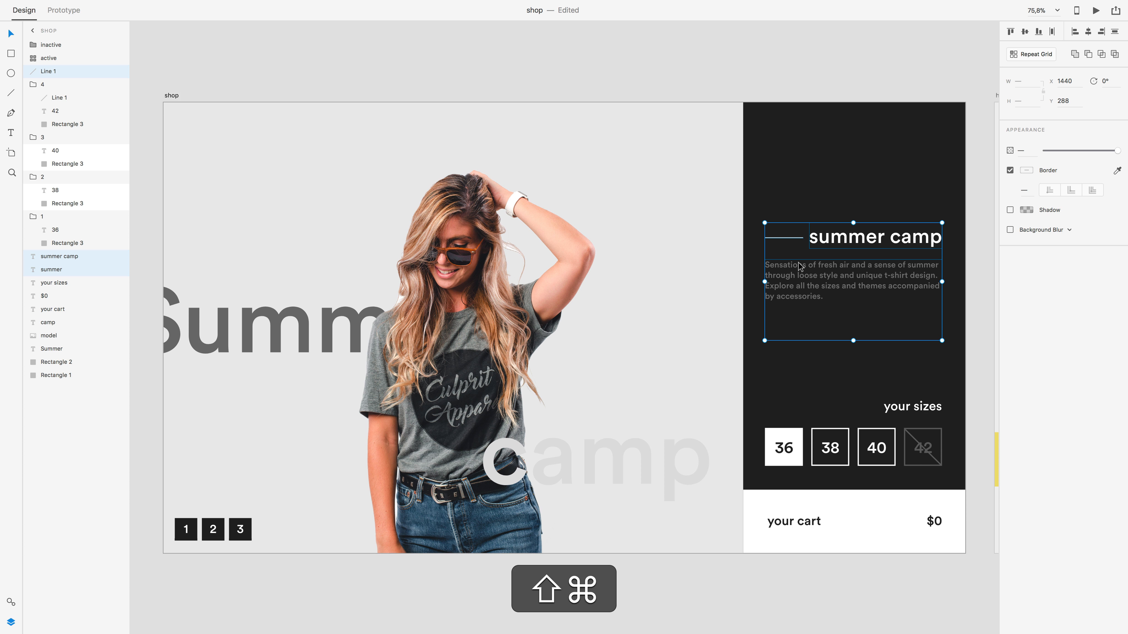
pyautogui.press('super+g')
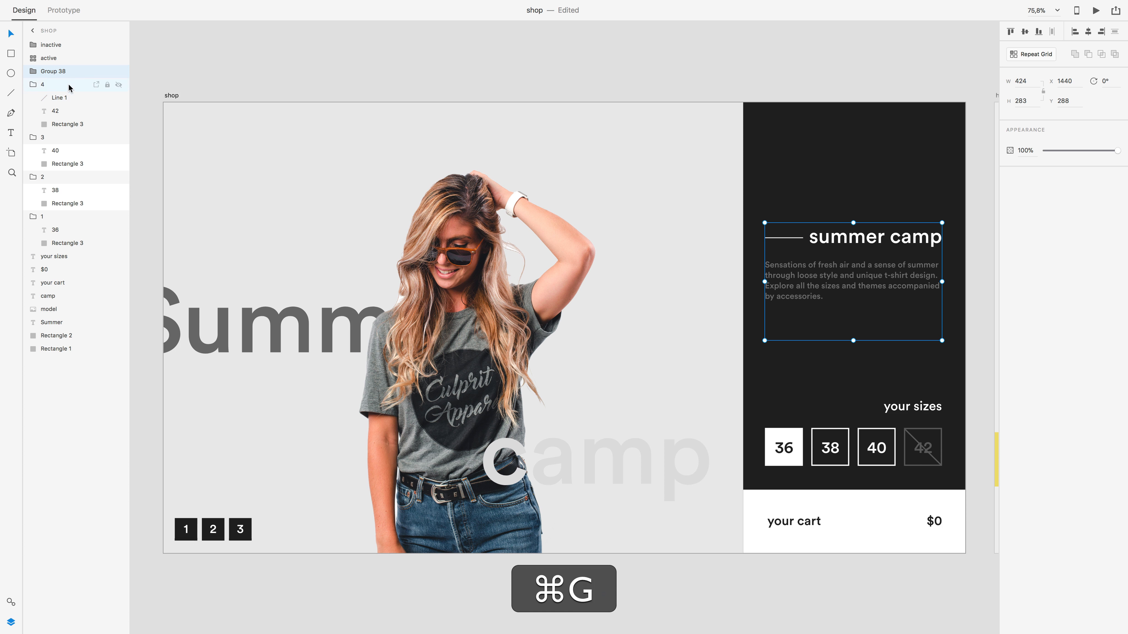
pyautogui.doubleClick(55, 71)
pyautogui.write('summer')
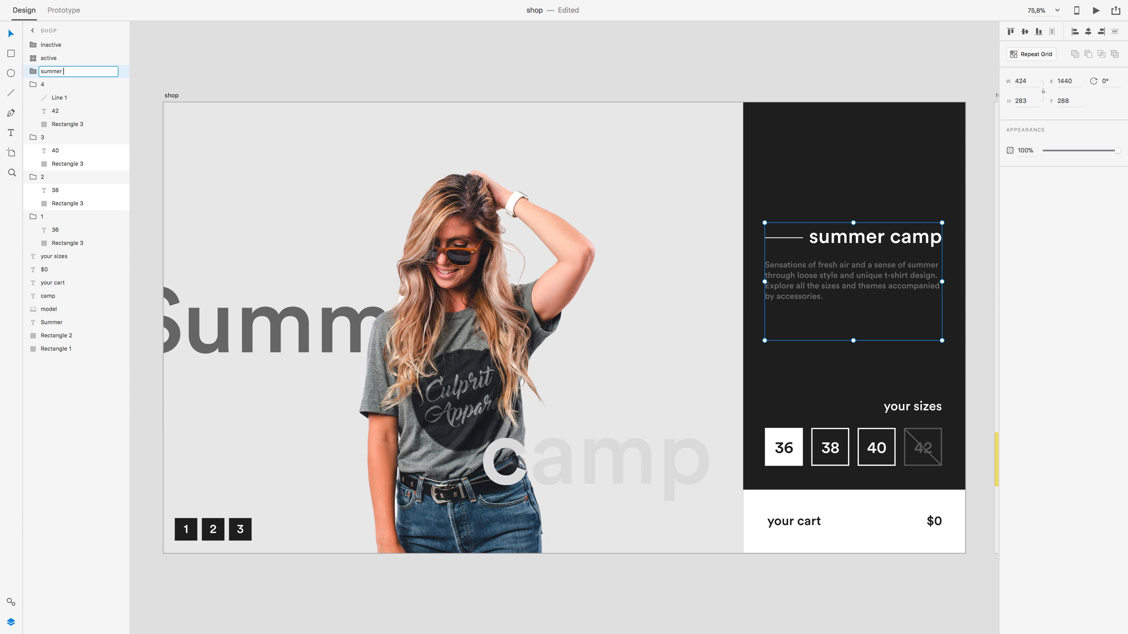
pyautogui.write(' desc')
pyautogui.press('super+d')
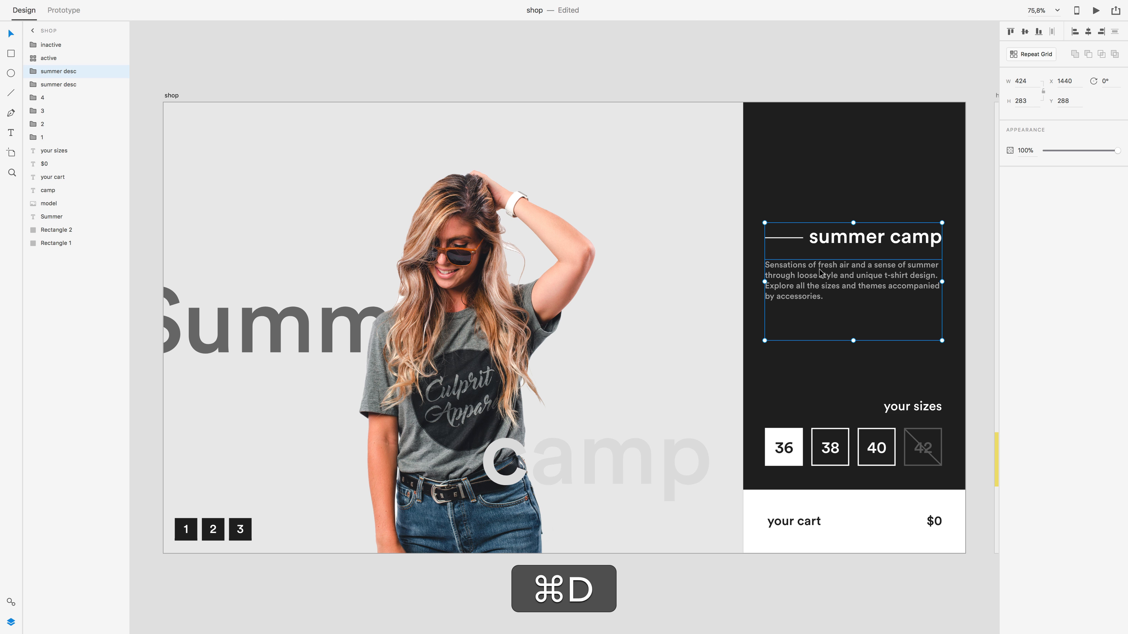
# Rename the duplicated "summer desc" group as "flower desc"
pyautogui.doubleClick(45, 71)
pyautogui.moveTo(41, 72); pyautogui.dragTo(60, 72)
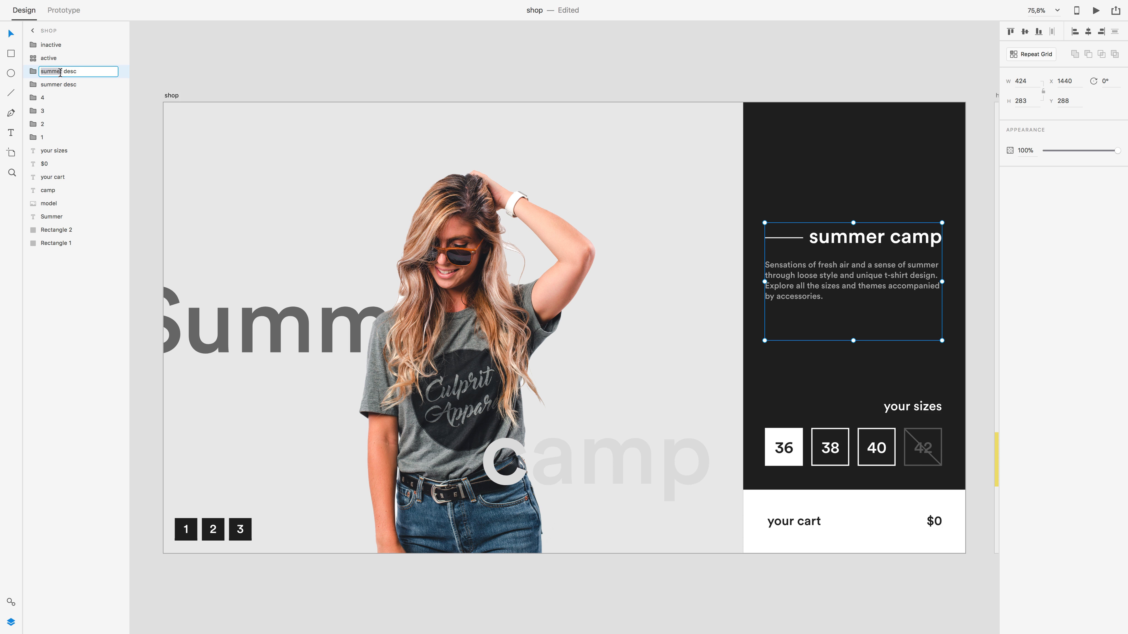
pyautogui.write('flower')
pyautogui.press('Return')
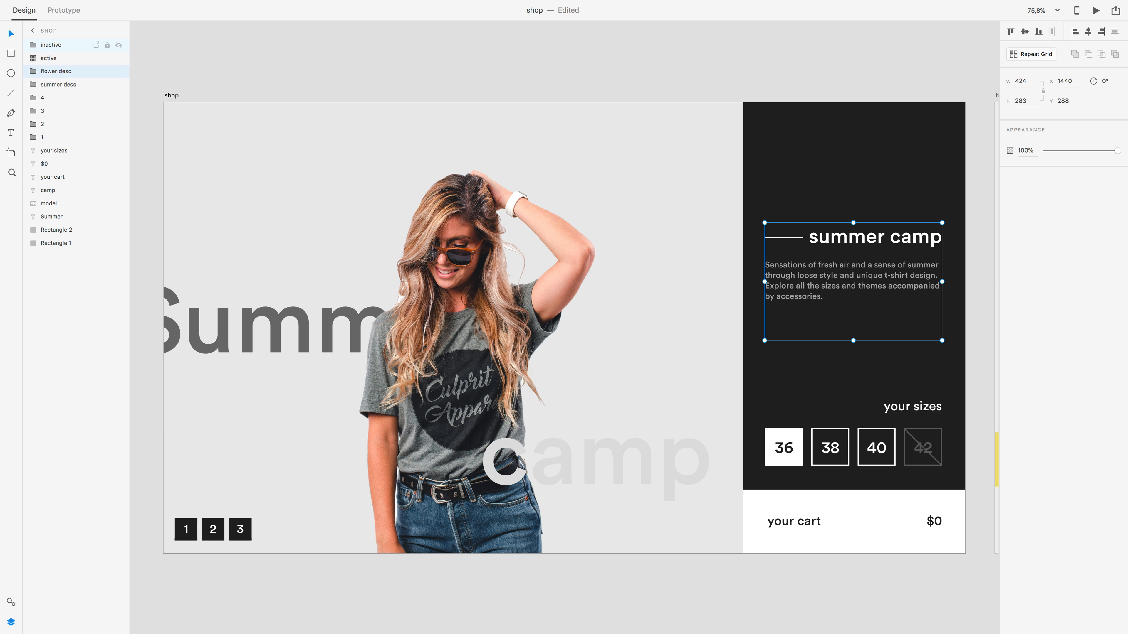
pyautogui.click(564, 163)
# Replace the heading in the "flower desc" group with the "flower power" text copied from the "home – 1" artboard
pyautogui.moveTo(688, 243); pyautogui.dragTo(167, 266)
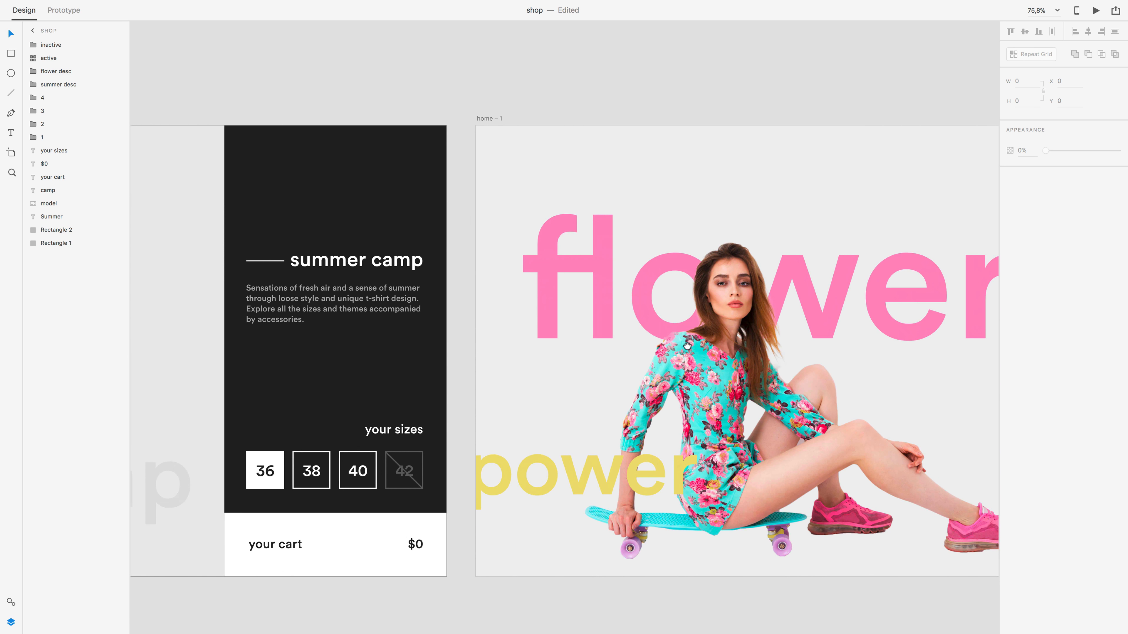
pyautogui.moveTo(687, 347); pyautogui.dragTo(540, 308)
pyautogui.press('super+minus')
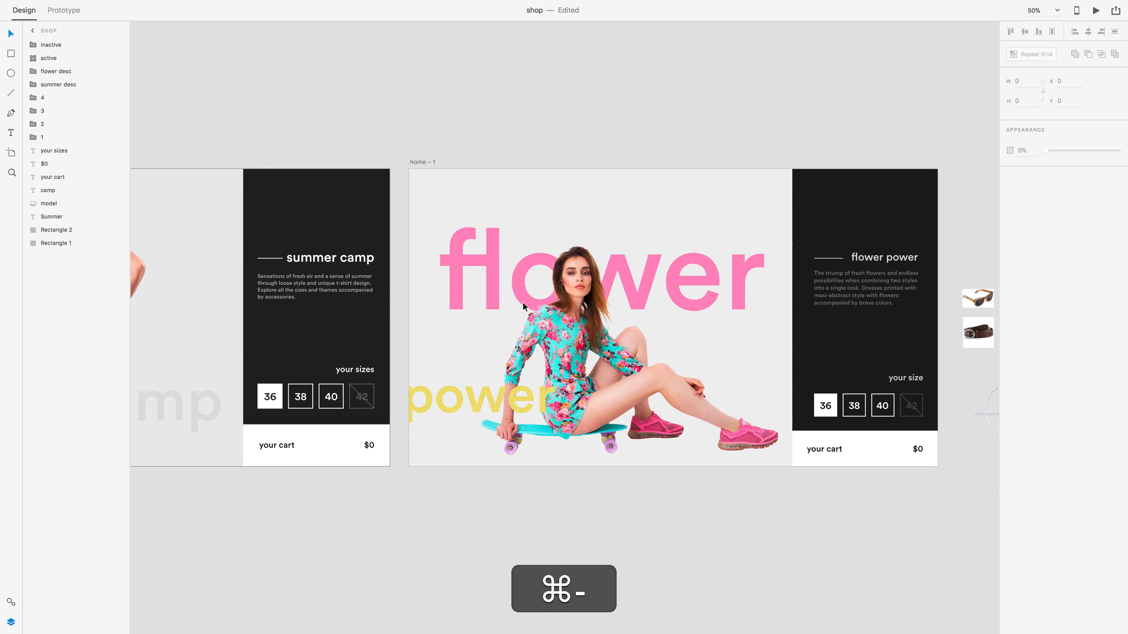
pyautogui.keyDown('super'); pyautogui.click(883, 260); pyautogui.keyUp('super')
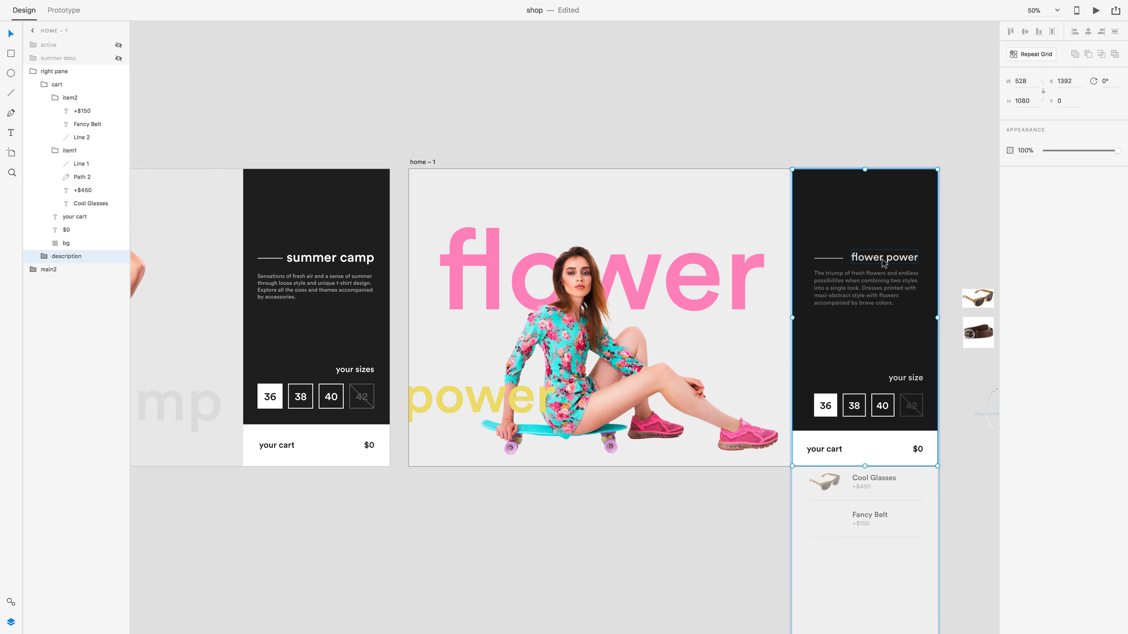
pyautogui.doubleClick(883, 261)
pyautogui.press('super+c')
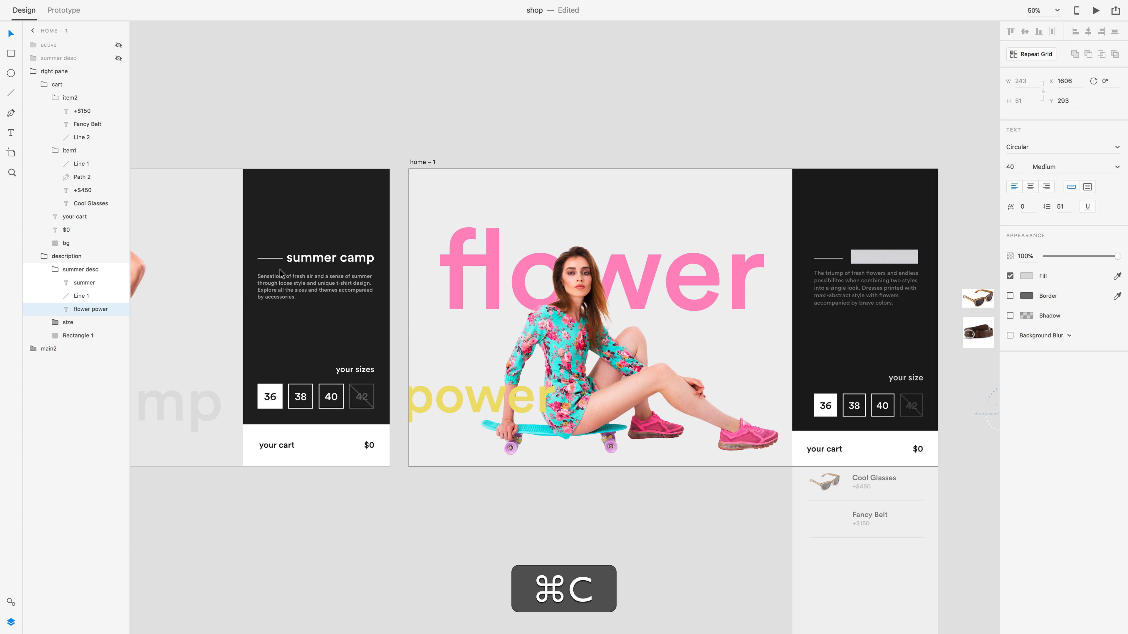
pyautogui.keyDown('super'); pyautogui.click(303, 262); pyautogui.keyUp('super')
pyautogui.doubleClick(303, 262)
pyautogui.press('super+v')
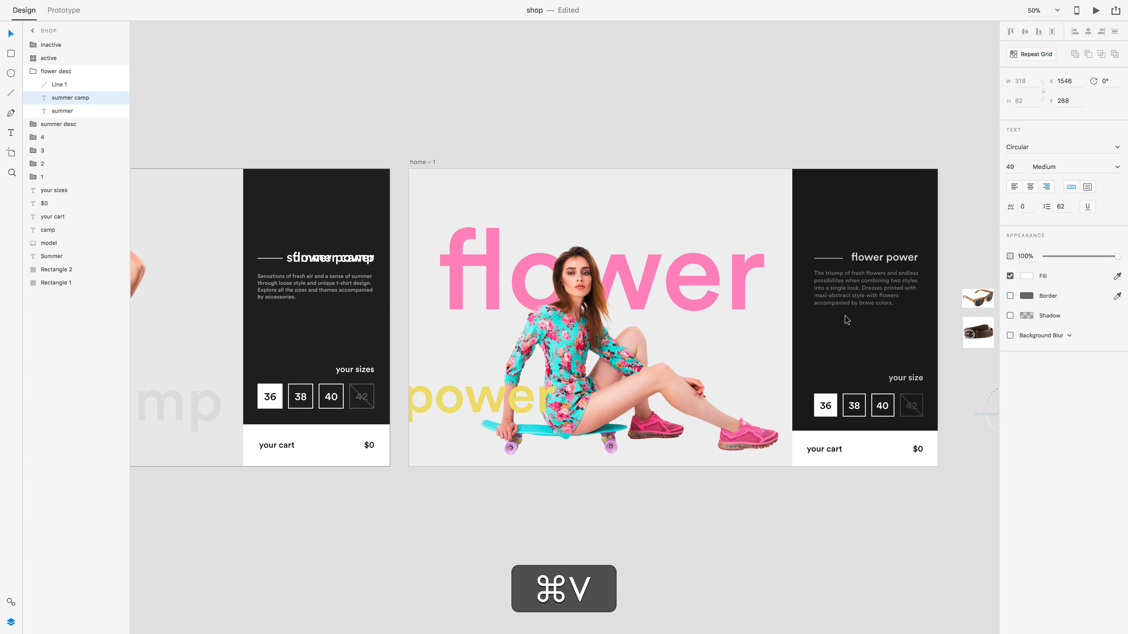
# Replace the description in "flower desc" with the flower power paragraph copied from the "home – 1" artboard, and hide the group
pyautogui.keyDown('super'); pyautogui.click(849, 293); pyautogui.keyUp('super')
pyautogui.doubleClick(849, 291)
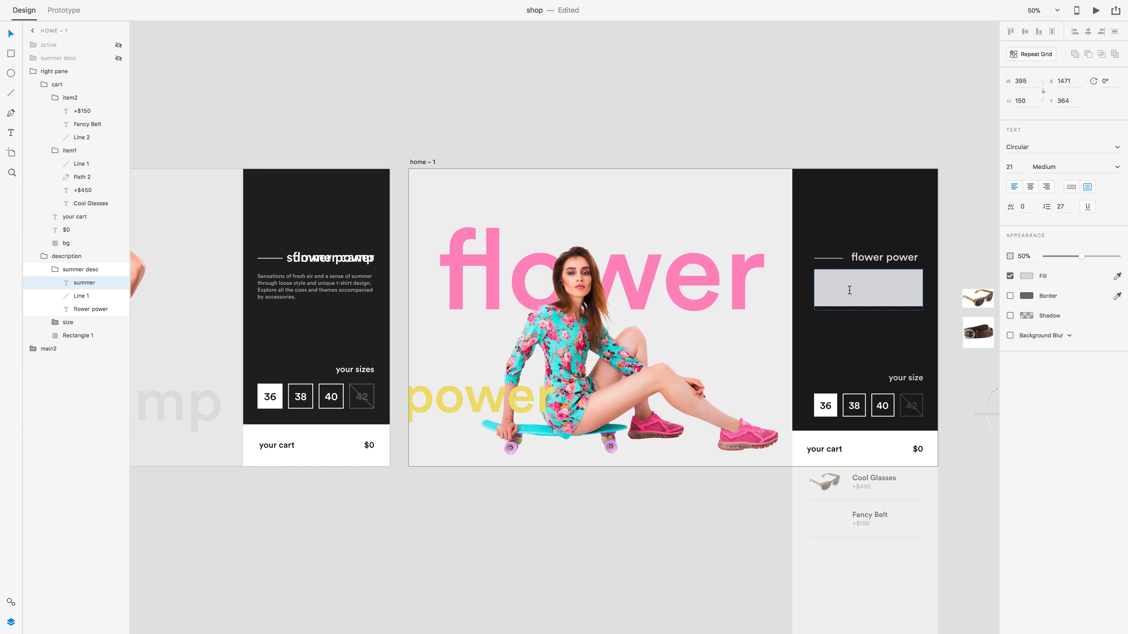
pyautogui.press('super+c')
pyautogui.keyDown('super'); pyautogui.click(294, 295); pyautogui.keyUp('super')
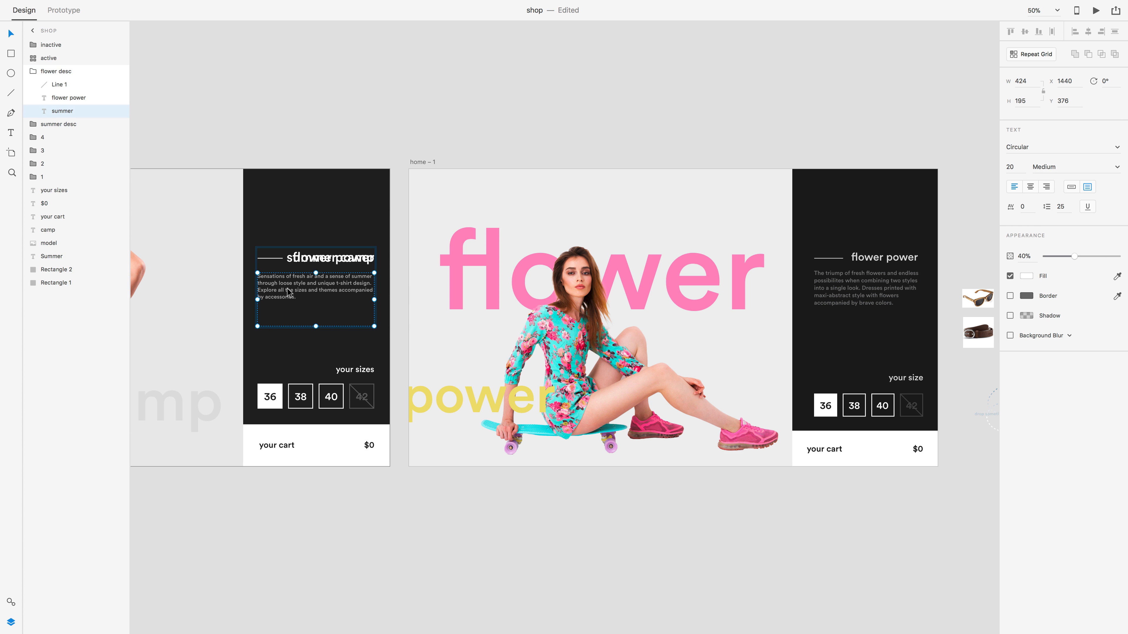
pyautogui.doubleClick(288, 288)
pyautogui.press('super+v')
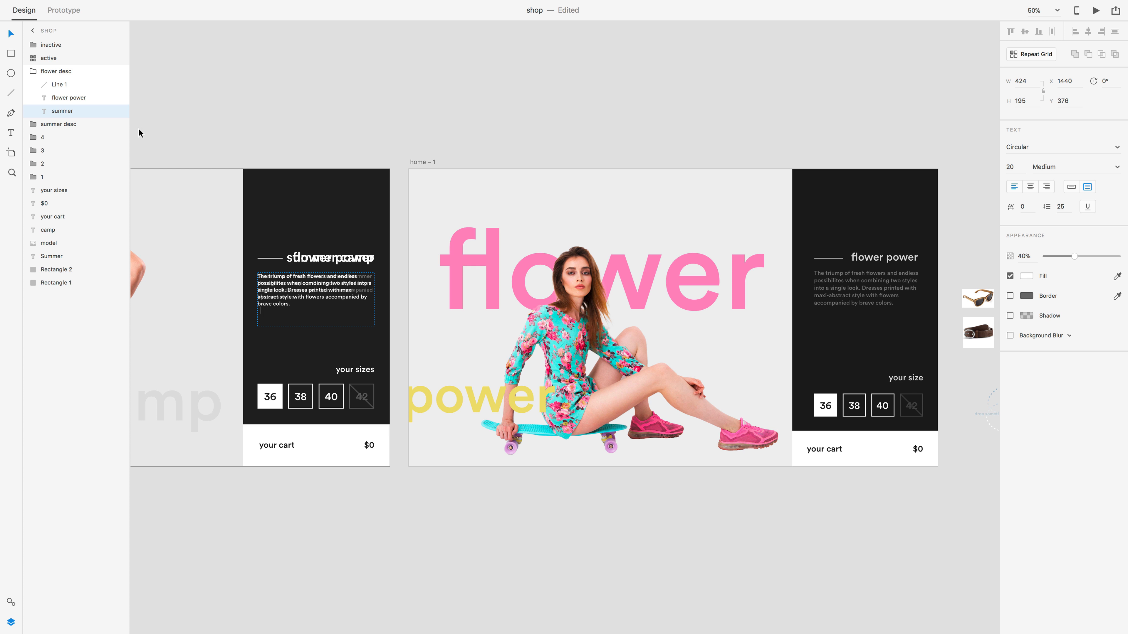
pyautogui.press('Escape')
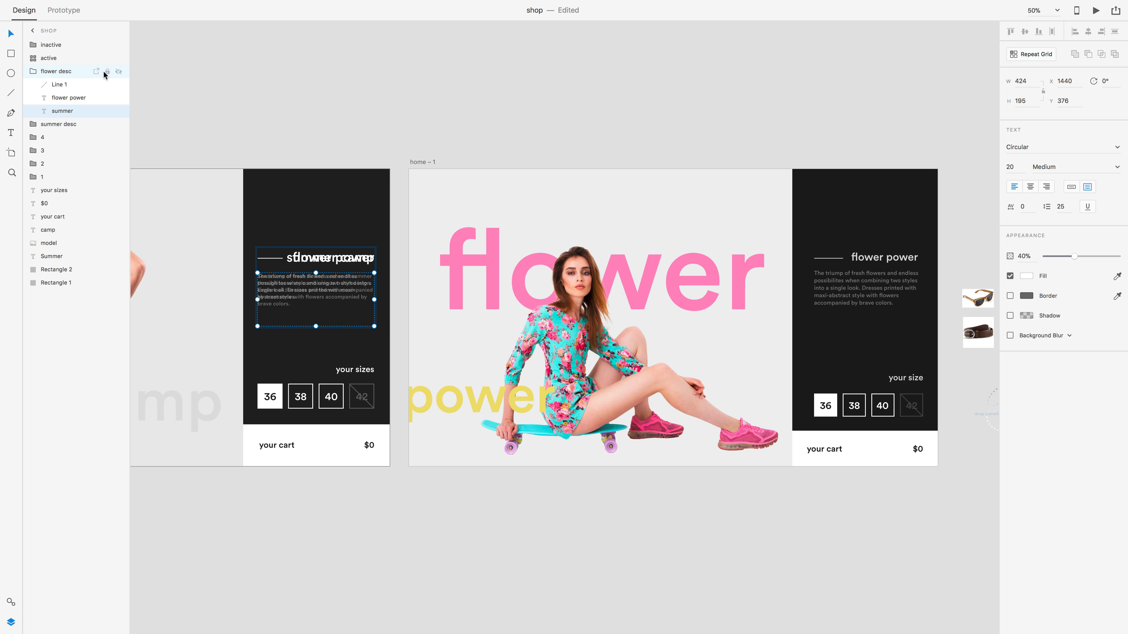
pyautogui.click(119, 71)
pyautogui.click(358, 154)
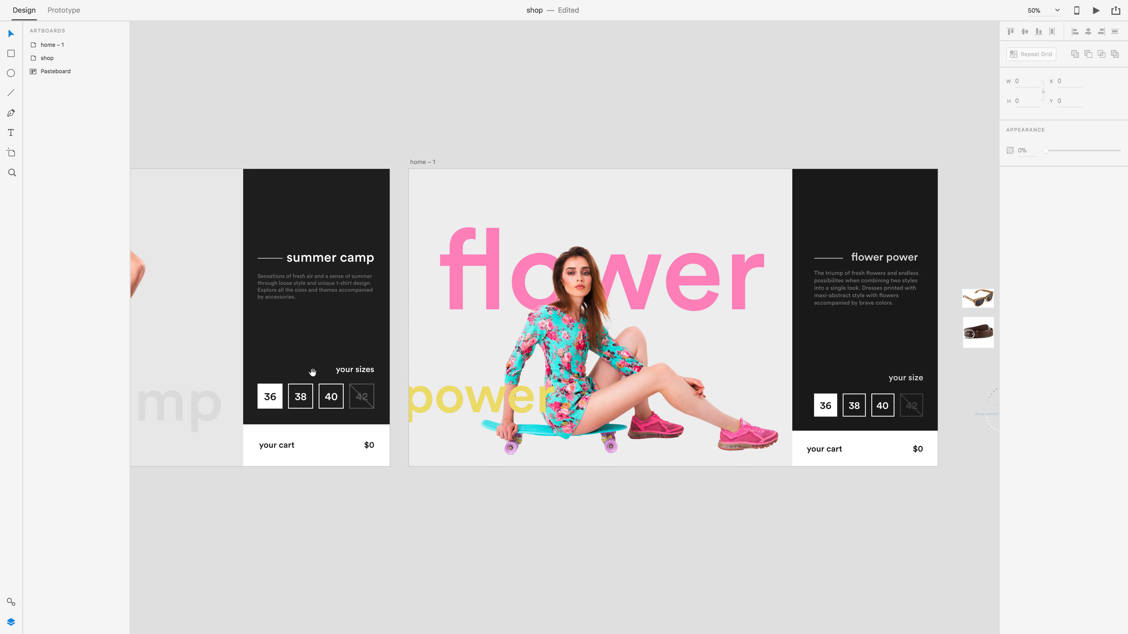
# Draw a horizontal line about 38 px long near the shop artboard's upper-left corner with a border size of 2
pyautogui.moveTo(311, 372); pyautogui.dragTo(725, 359)
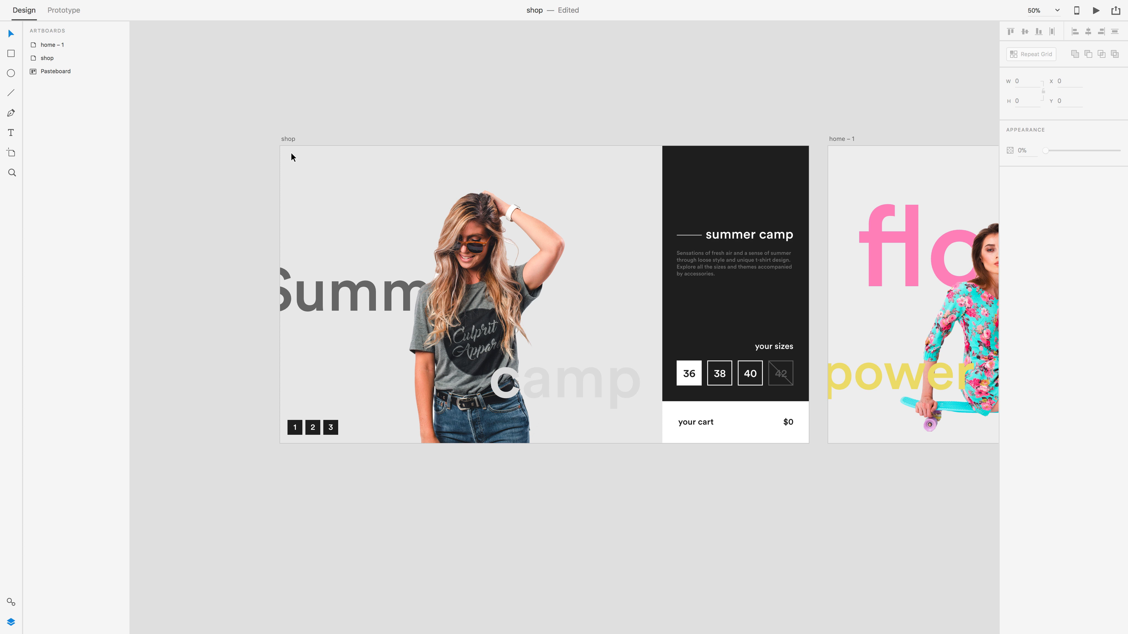
pyautogui.press('l')
pyautogui.moveTo(287, 156); pyautogui.dragTo(298, 156)
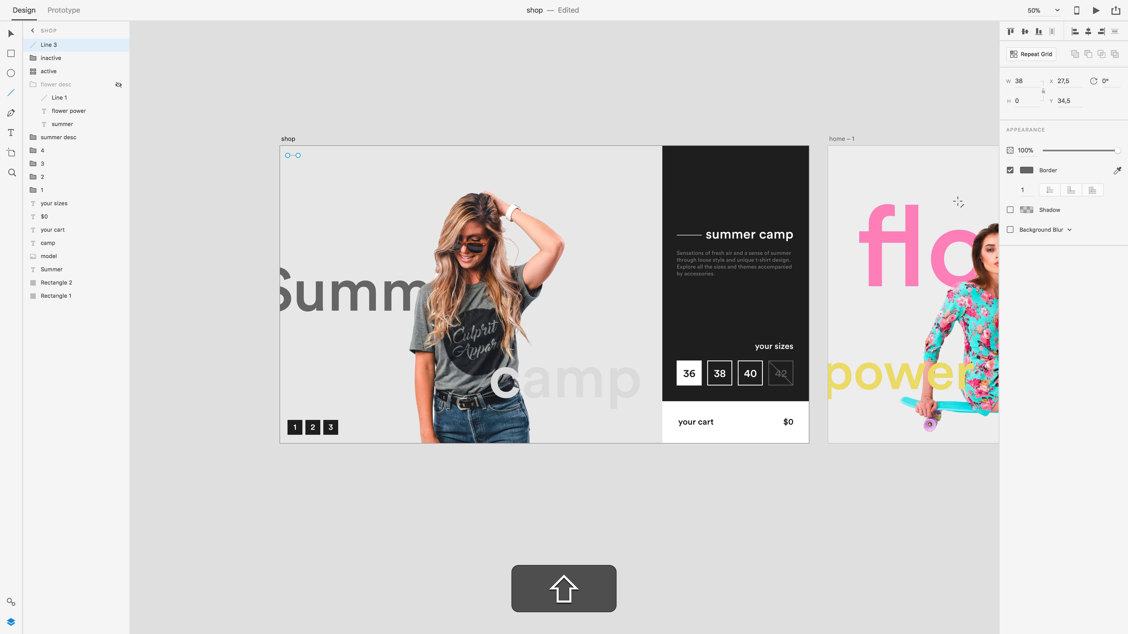
pyautogui.click(1029, 190)
pyautogui.write('2')
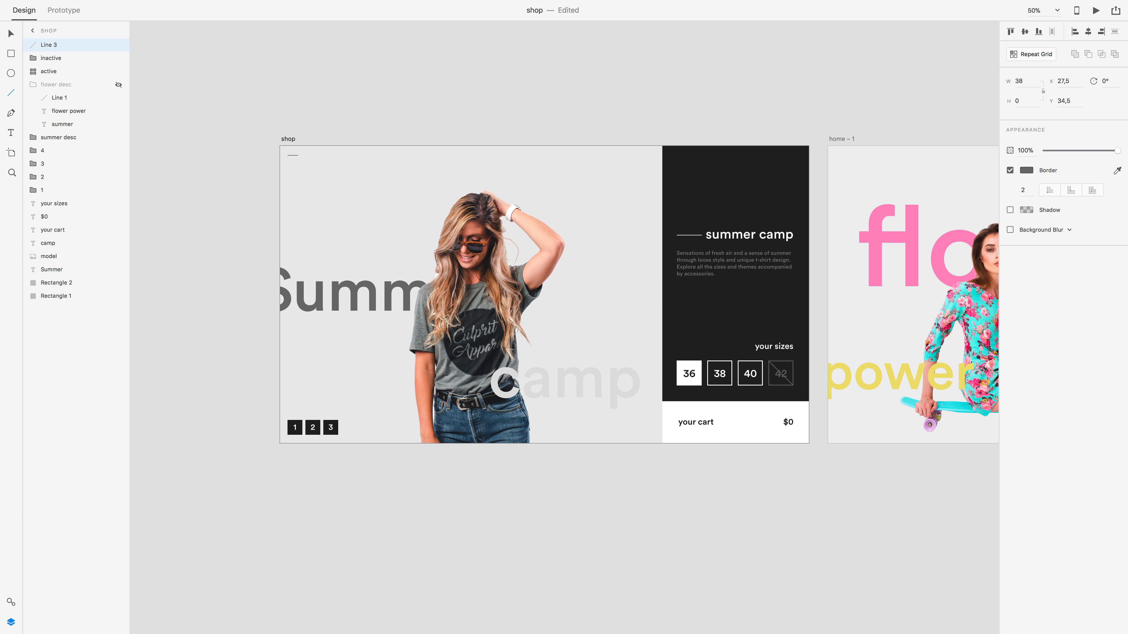
# Repeat the short line vertically into a tight stack of three with Repeat Grid and ungroup the grid
pyautogui.press('super+Return')
pyautogui.press('super+r')
pyautogui.moveTo(293, 155); pyautogui.dragTo(293, 162)
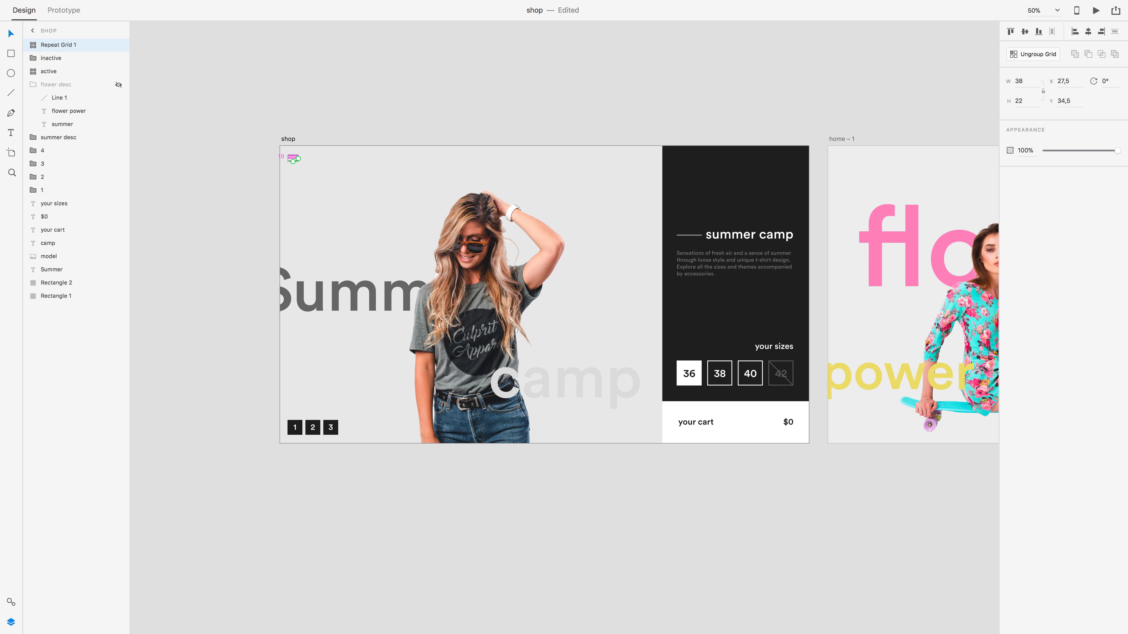
pyautogui.press('shift+super+g')
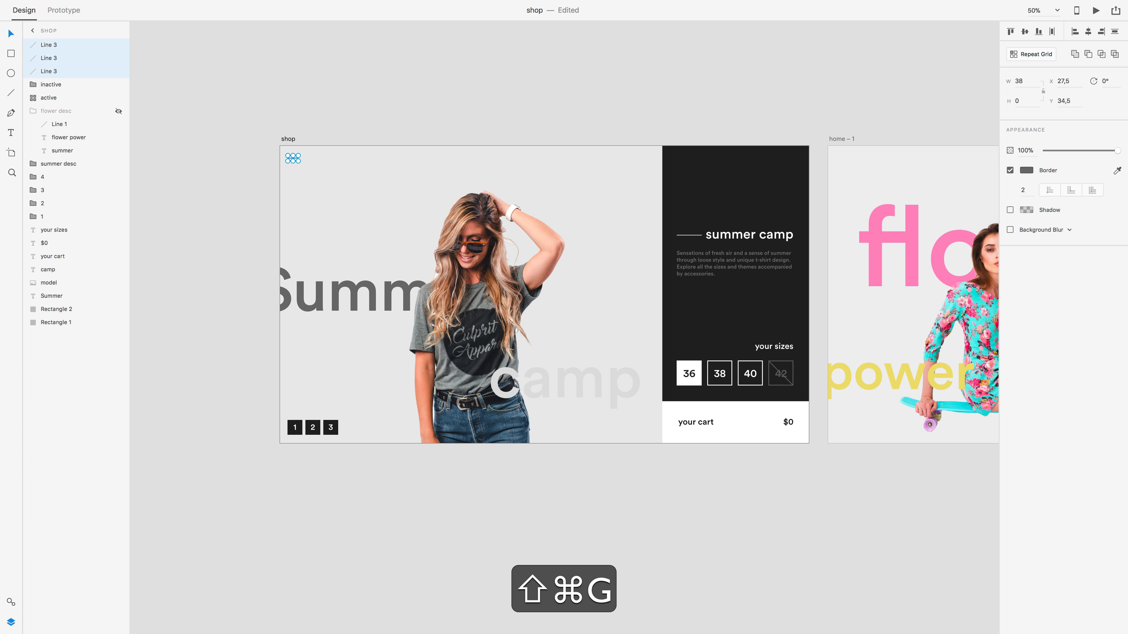
pyautogui.press('shift+super+a')
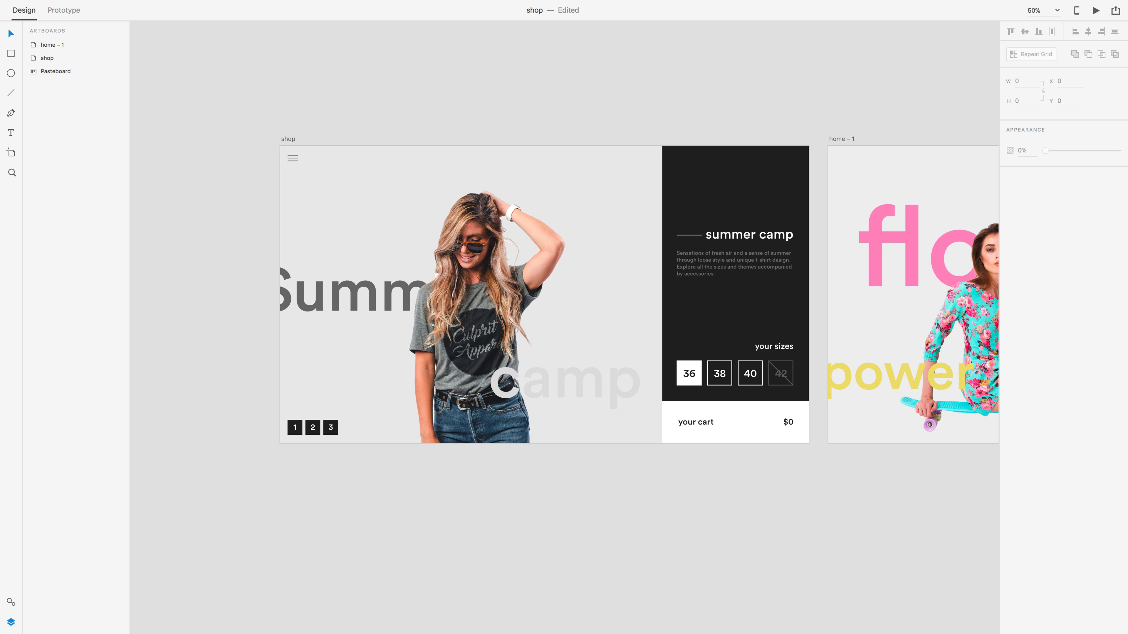
# Group the three stacked lines and name the group "menu"
pyautogui.hscroll(5, 564, 293)
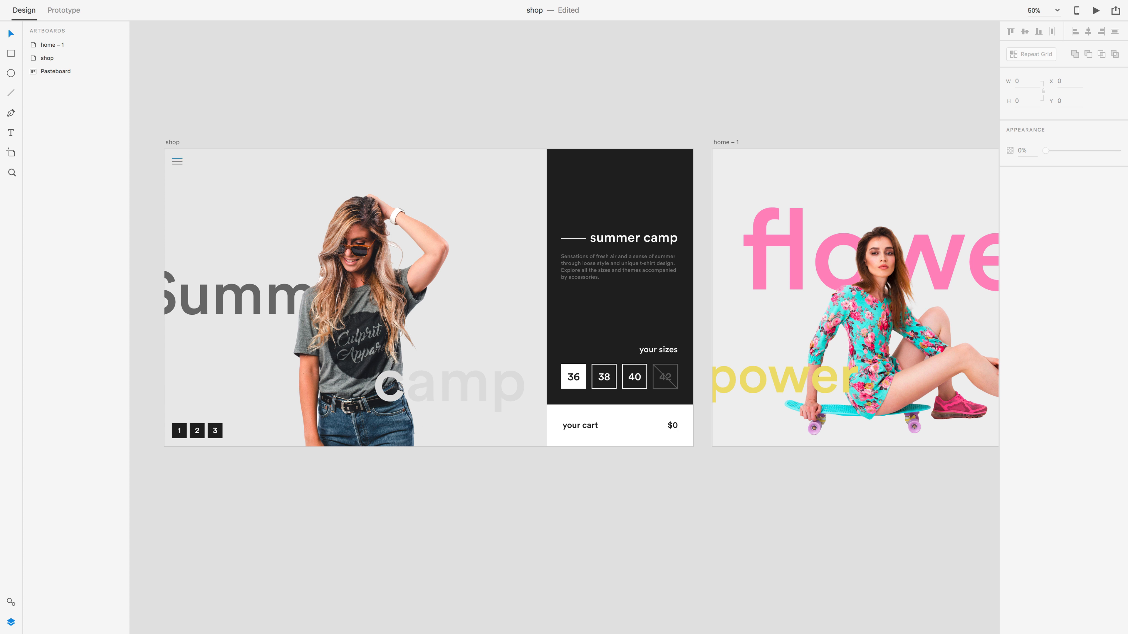
pyautogui.click(177, 158)
pyautogui.keyDown('shift'); pyautogui.click(67, 44); pyautogui.keyUp('shift')
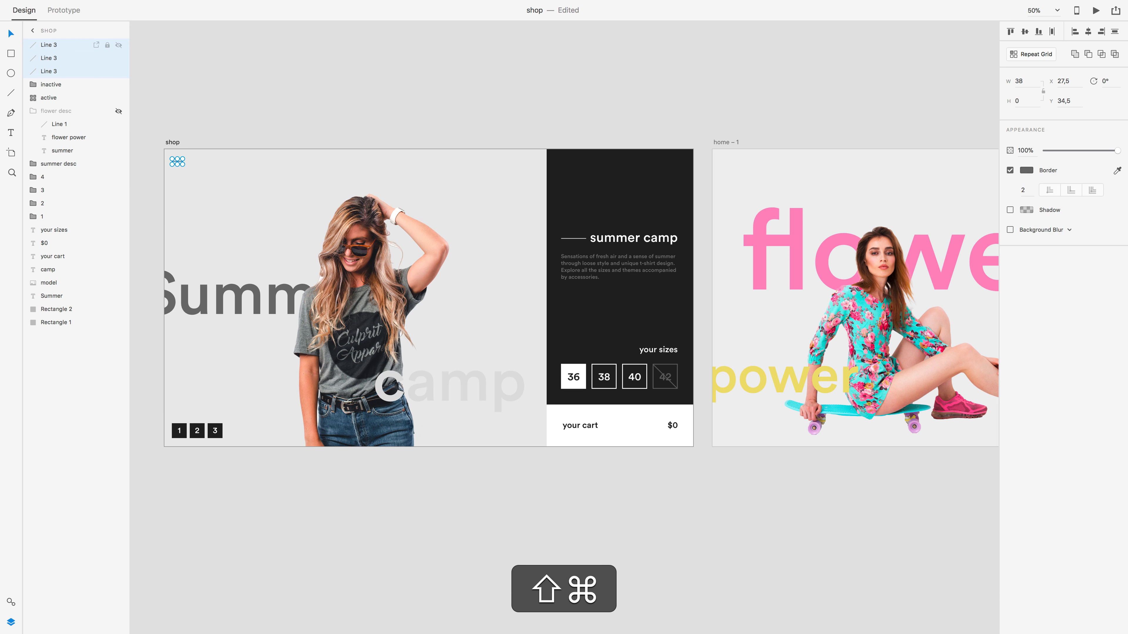
pyautogui.press('super+g')
pyautogui.doubleClick(53, 45)
pyautogui.write('menu')
pyautogui.press('Return')
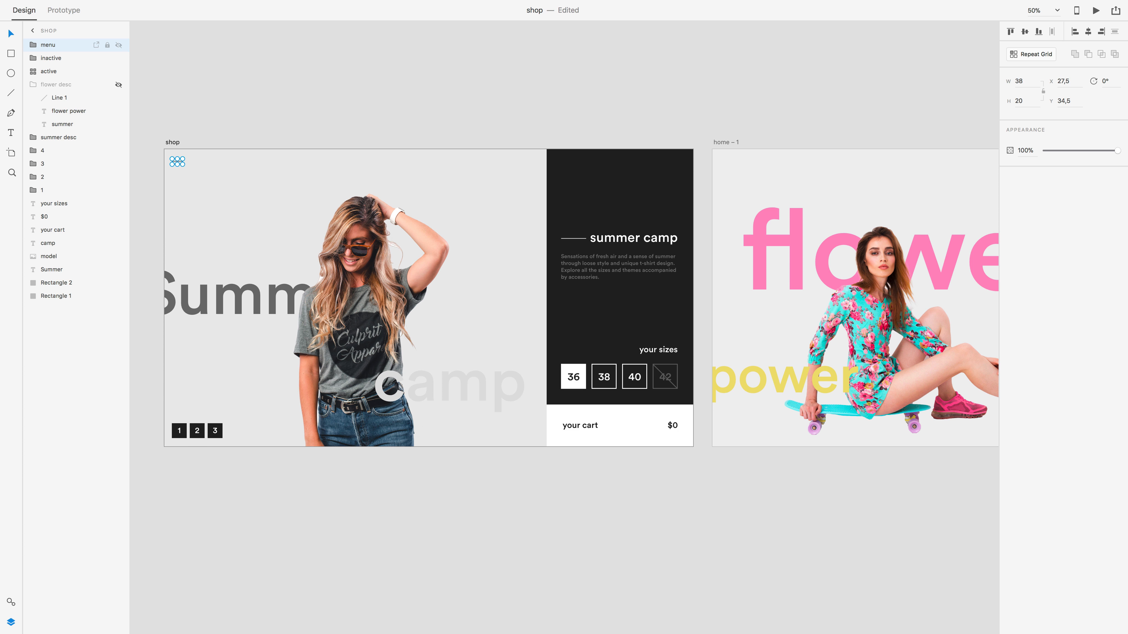
# Group the model image with the "Summer" and "camp" texts and name the group "main1"
pyautogui.click(386, 262)
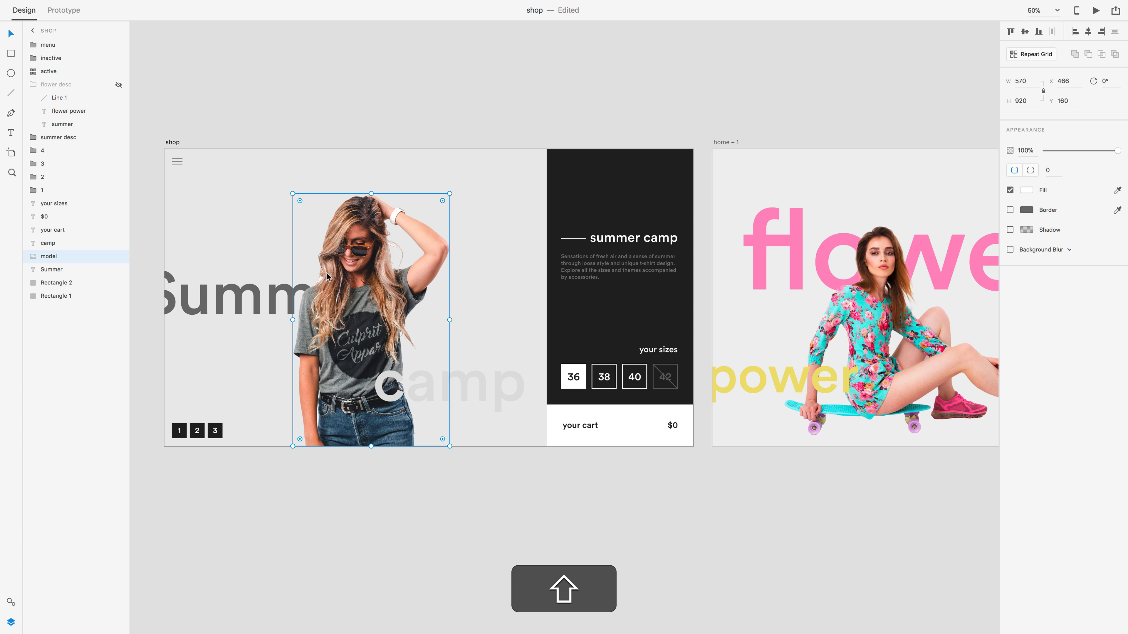
pyautogui.keyDown('shift'); pyautogui.click(256, 297); pyautogui.keyUp('shift')
pyautogui.keyDown('shift'); pyautogui.click(511, 399); pyautogui.keyUp('shift')
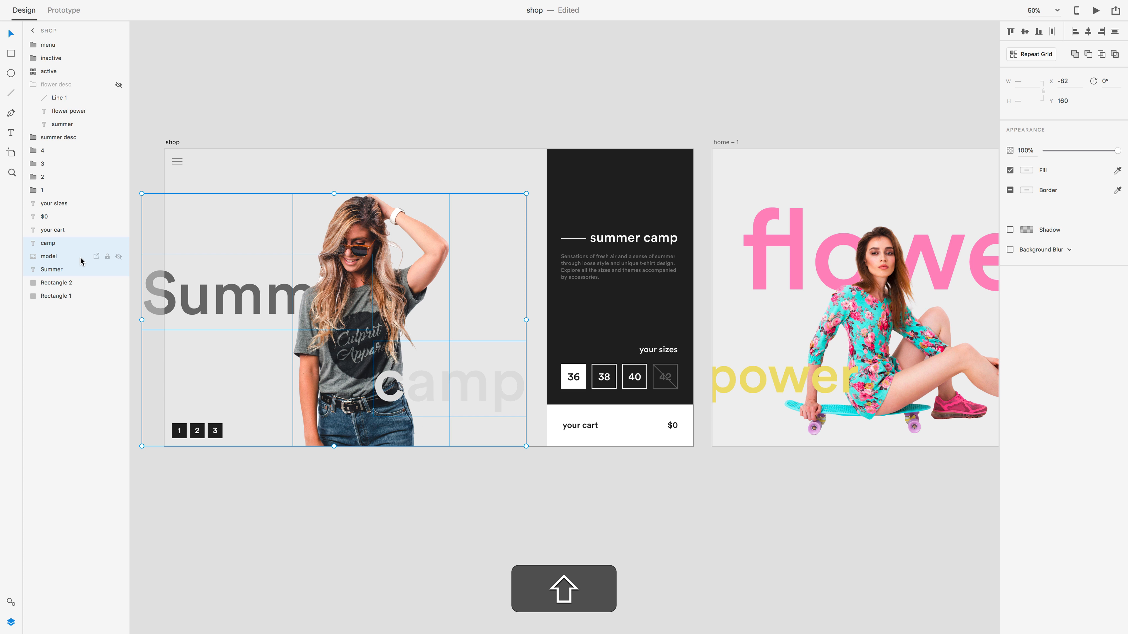
pyautogui.press('super+g')
pyautogui.doubleClick(61, 242)
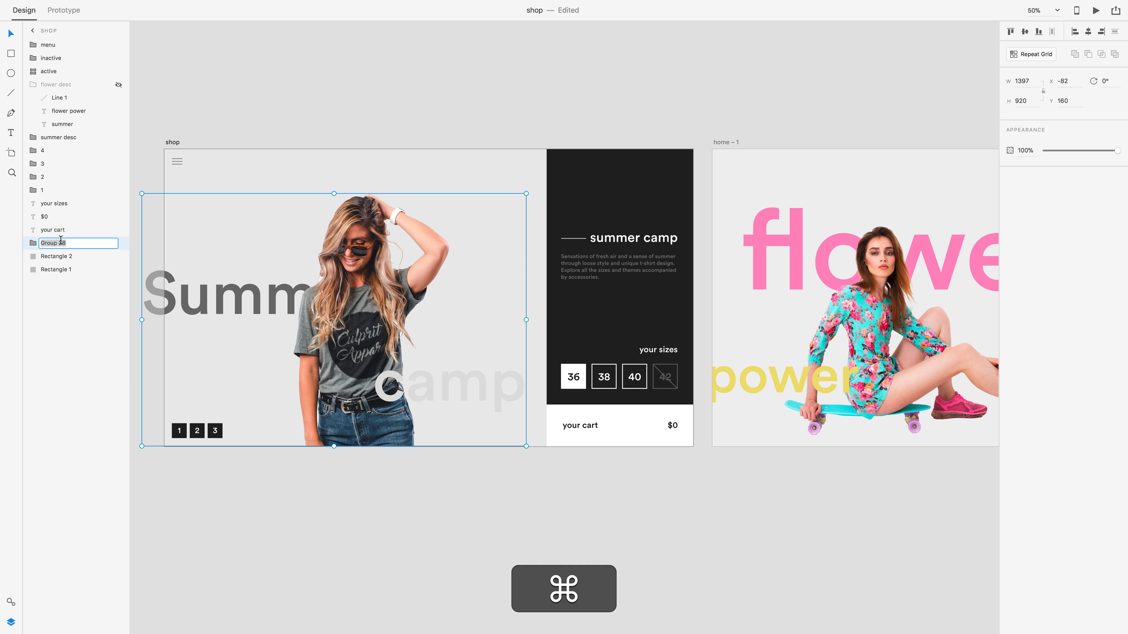
pyautogui.write('main')
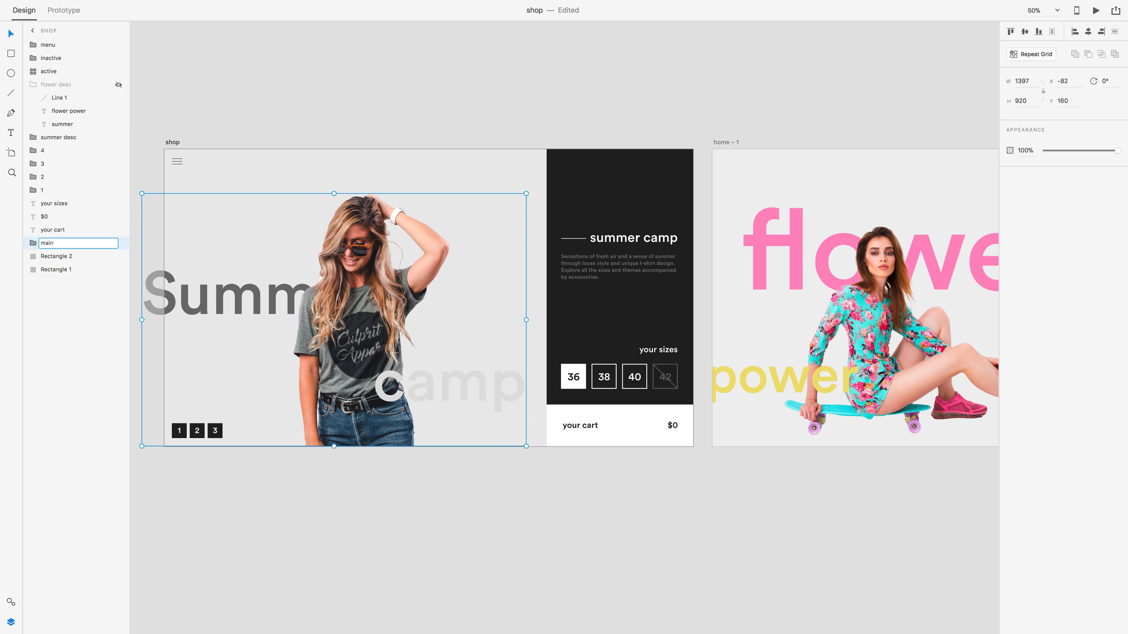
pyautogui.write('1')
pyautogui.press('Return')
# Rename the white cart rectangle as "bg-w" and the dark panel rectangle as "bg-b"
pyautogui.click(58, 257)
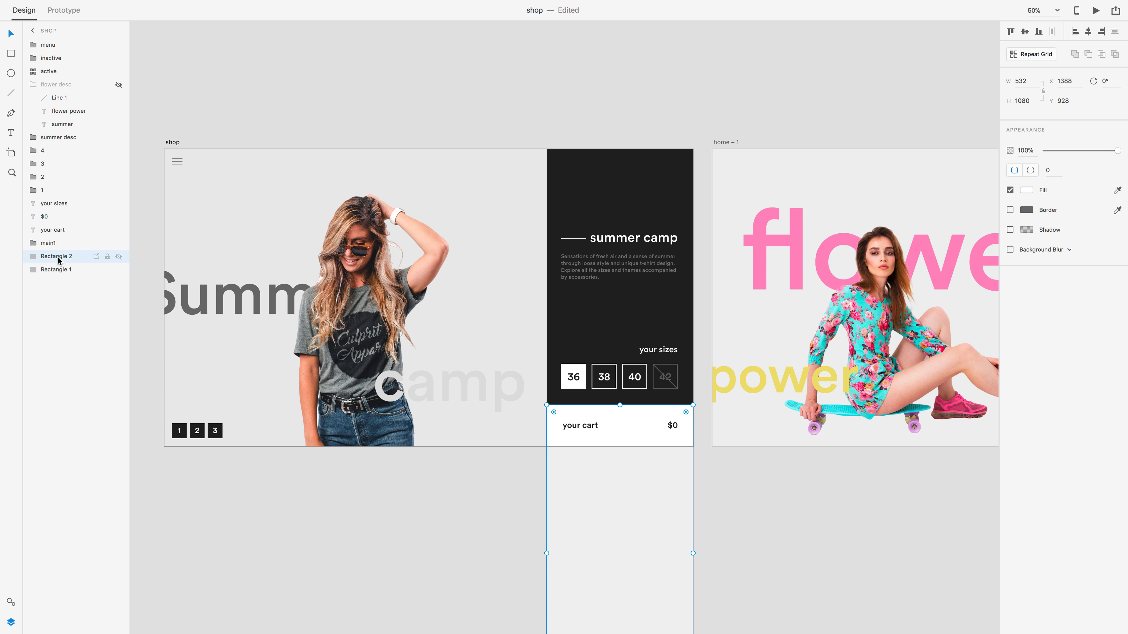
pyautogui.click(58, 271)
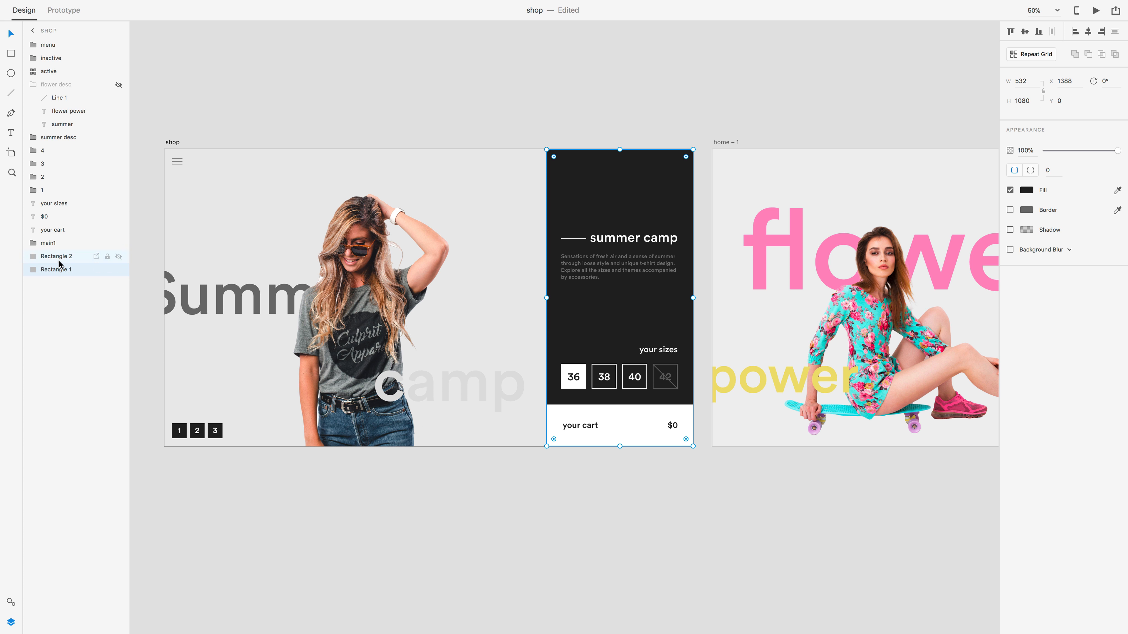
pyautogui.click(60, 255)
pyautogui.doubleClick(60, 254)
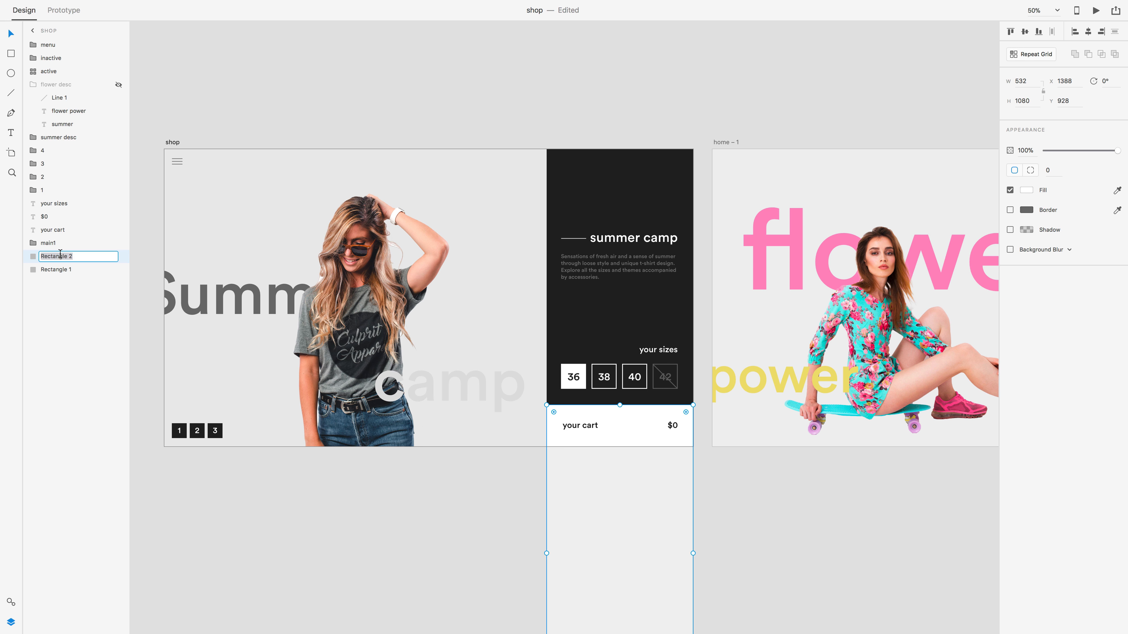
pyautogui.write('bg-w')
pyautogui.press('Return')
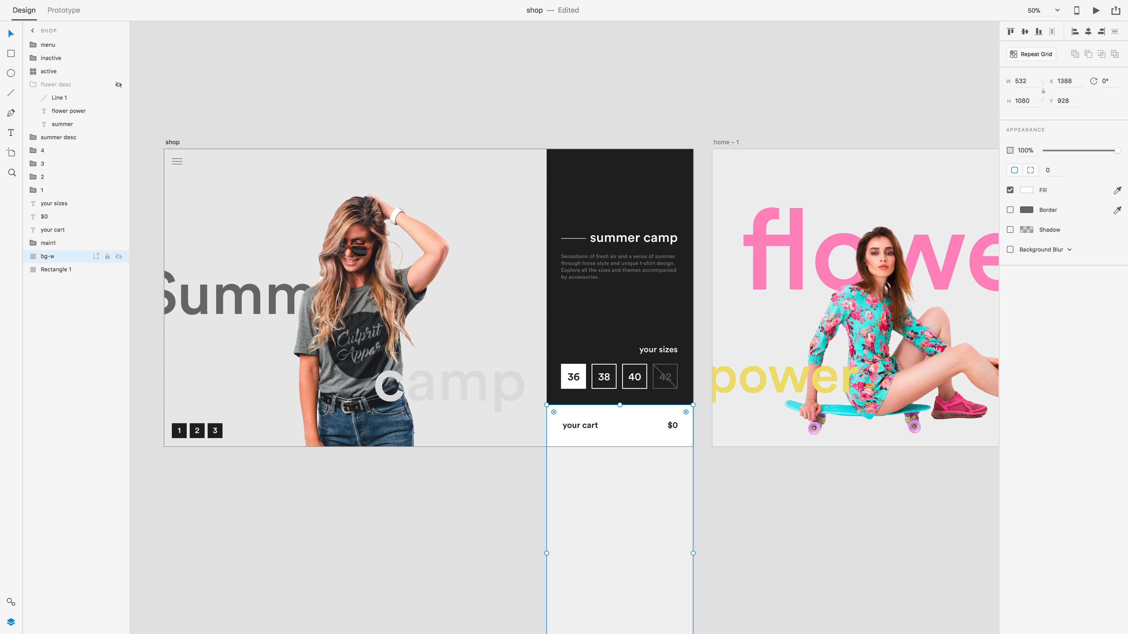
pyautogui.doubleClick(61, 270)
pyautogui.write('bg-b')
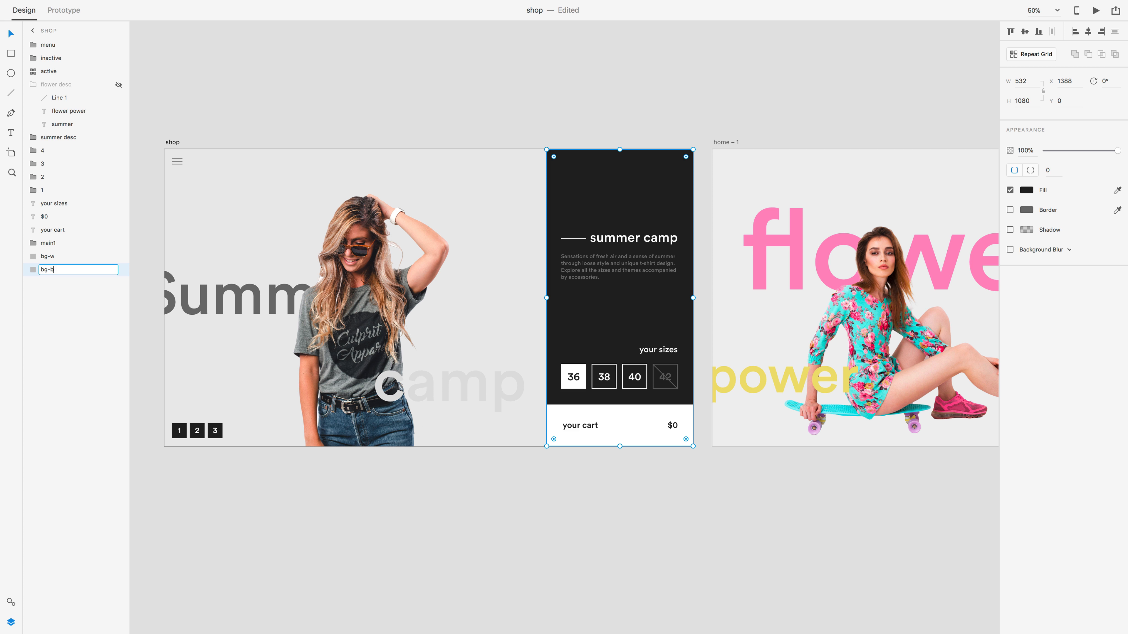
pyautogui.press('Return')
# Group the "your cart" text, the "$0" text and the "bg-w" rectangle, and name the group "cart"
pyautogui.click(63, 231)
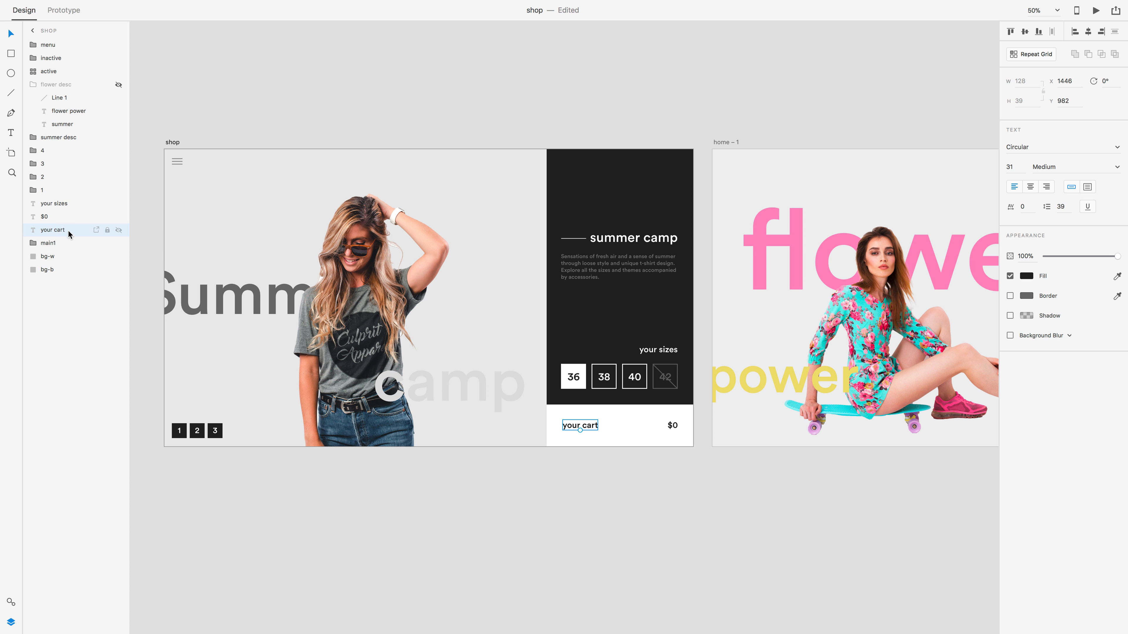
pyautogui.keyDown('super'); pyautogui.click(53, 217); pyautogui.keyUp('super')
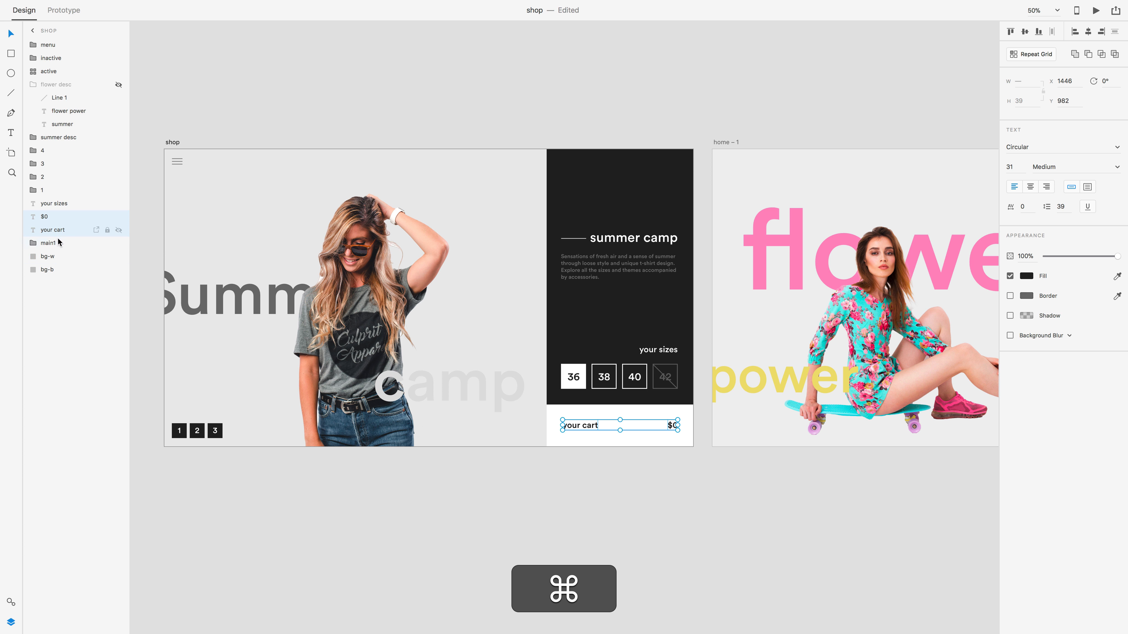
pyautogui.keyDown('super'); pyautogui.click(55, 256); pyautogui.keyUp('super')
pyautogui.press('super+g')
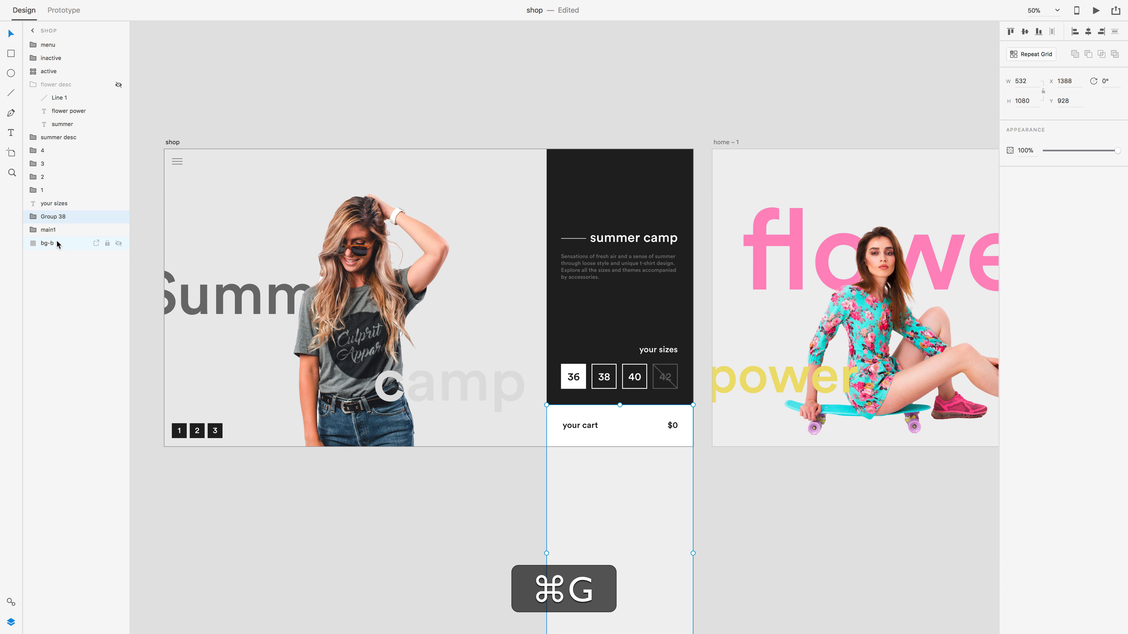
pyautogui.doubleClick(56, 217)
pyautogui.write('c')
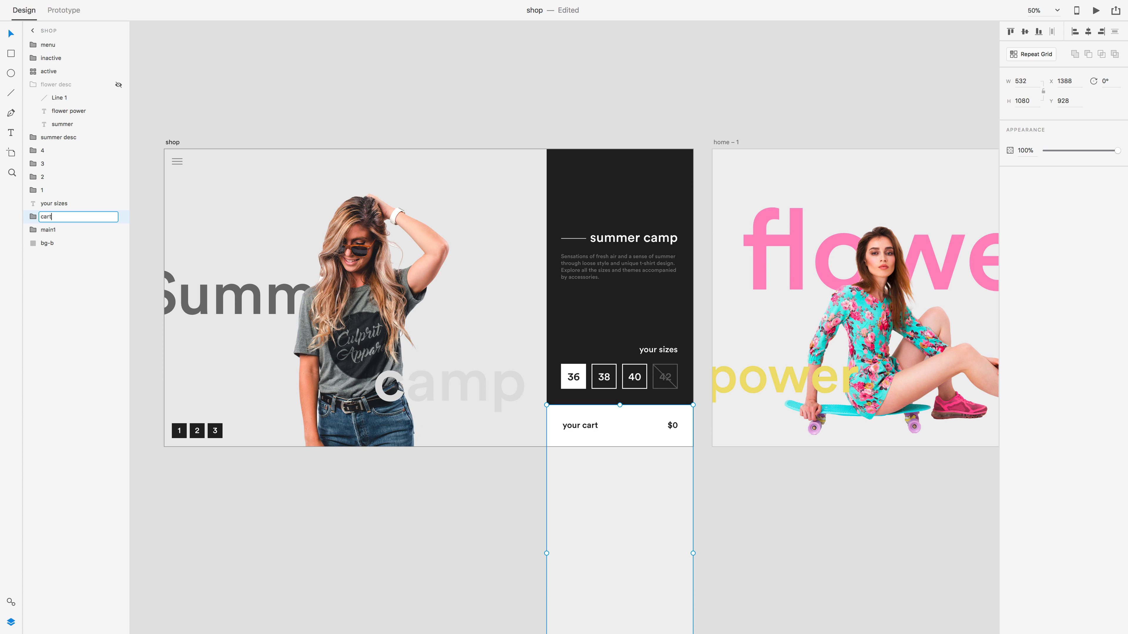
pyautogui.write('art')
pyautogui.press('Return')
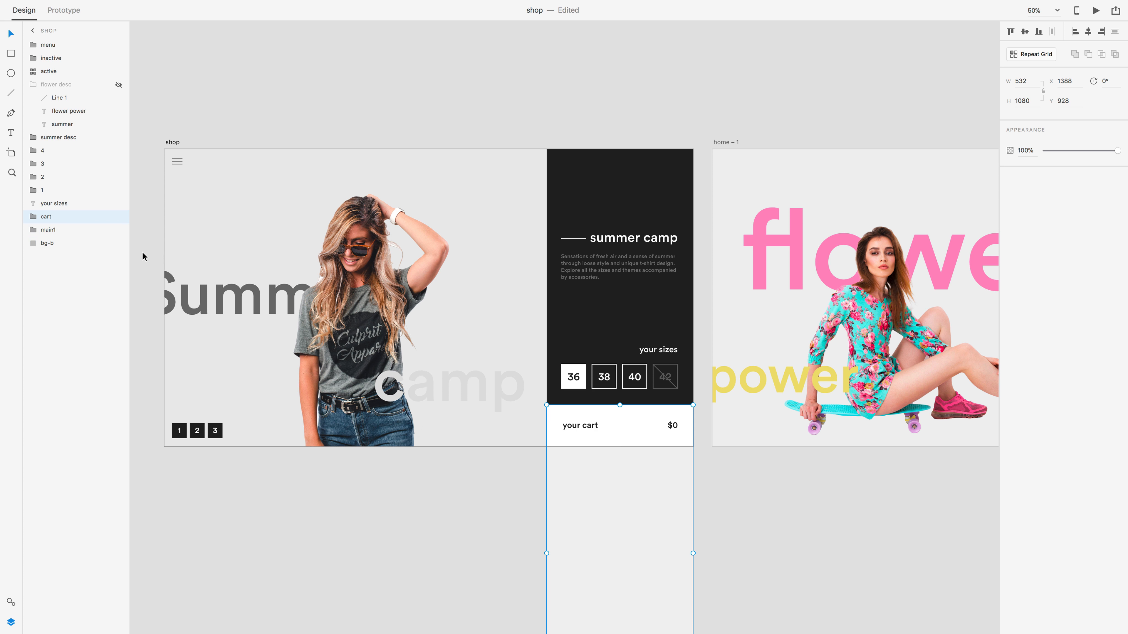
# Group the size boxes 1 to 4 with the "your sizes" text and name the group "sizes"
pyautogui.click(60, 239)
pyautogui.click(63, 205)
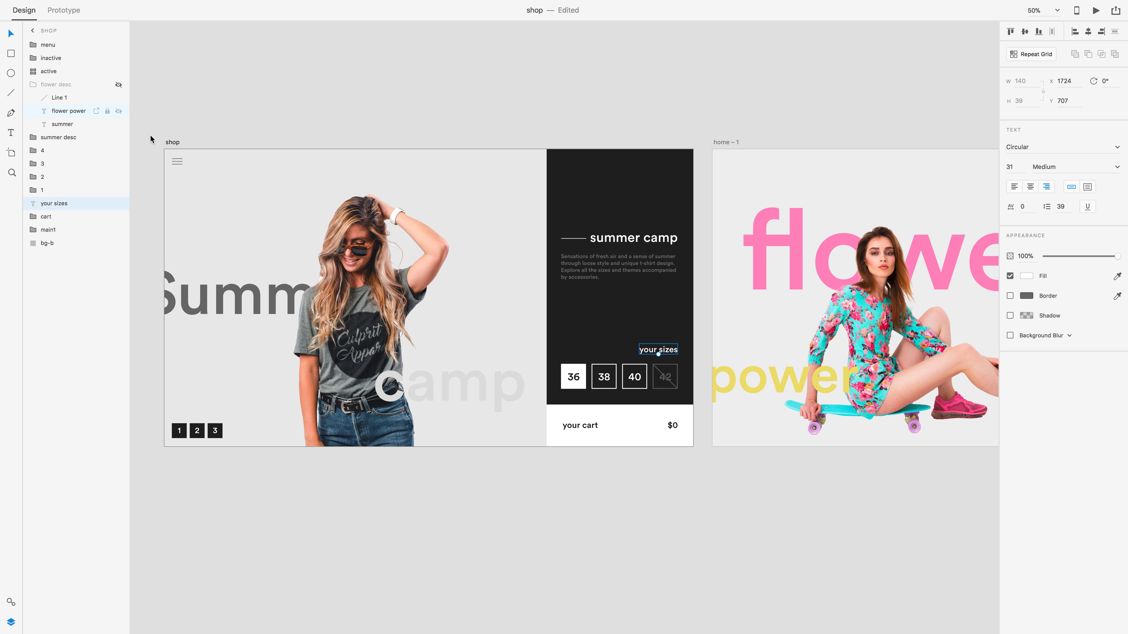
pyautogui.keyDown('shift'); pyautogui.keyDown('super'); pyautogui.click(580, 385); pyautogui.keyUp('super'); pyautogui.keyUp('shift')
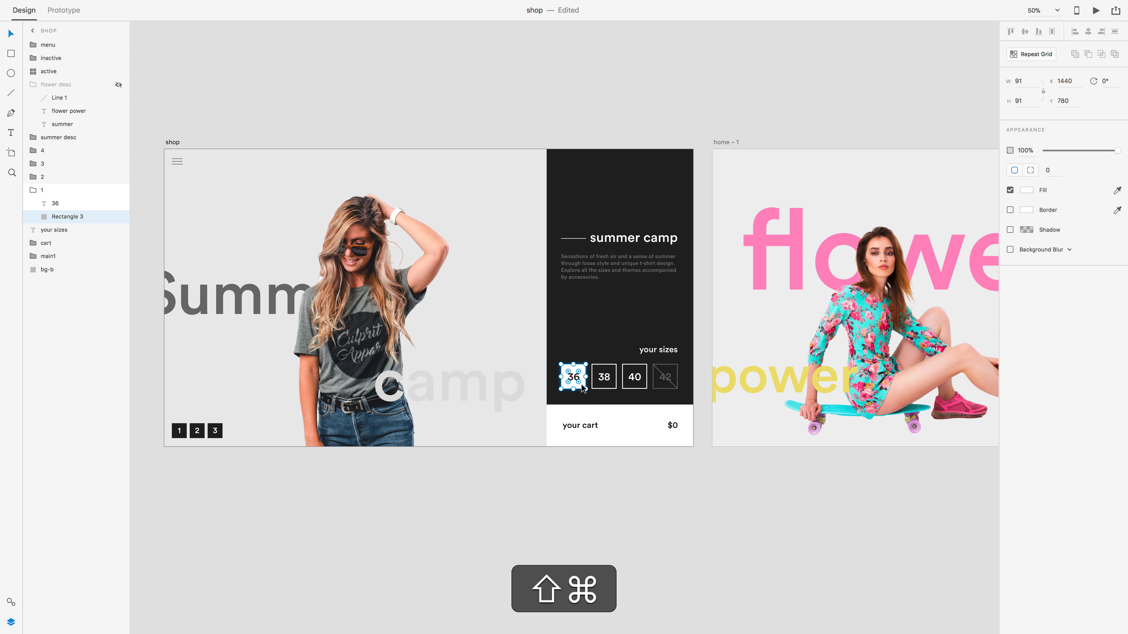
pyautogui.click(47, 150)
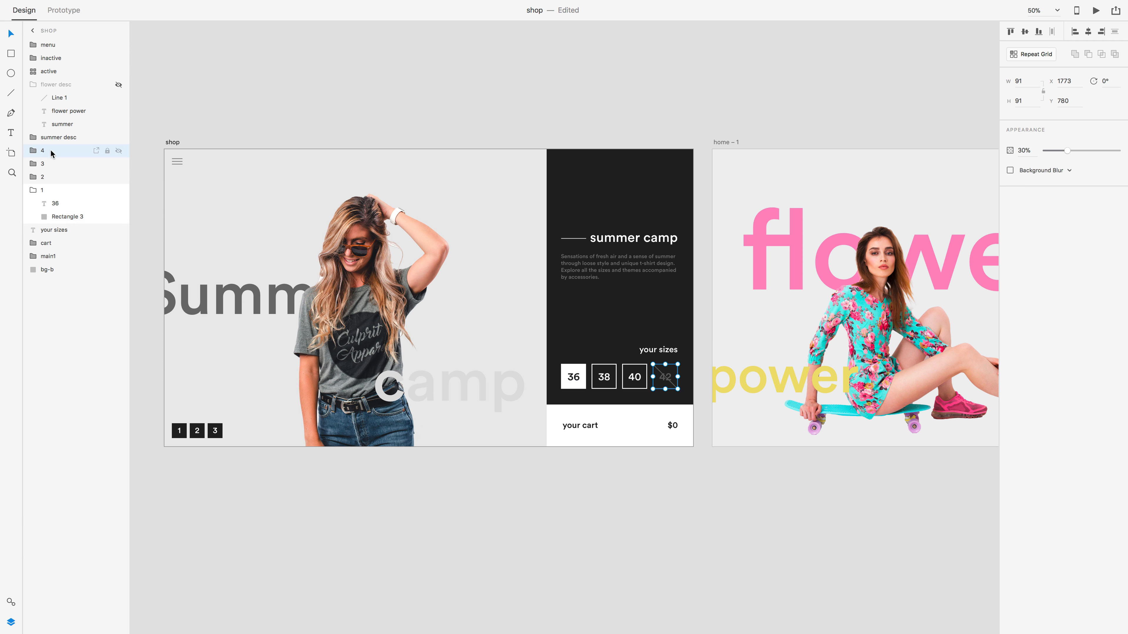
pyautogui.keyDown('shift'); pyautogui.click(53, 190); pyautogui.keyUp('shift')
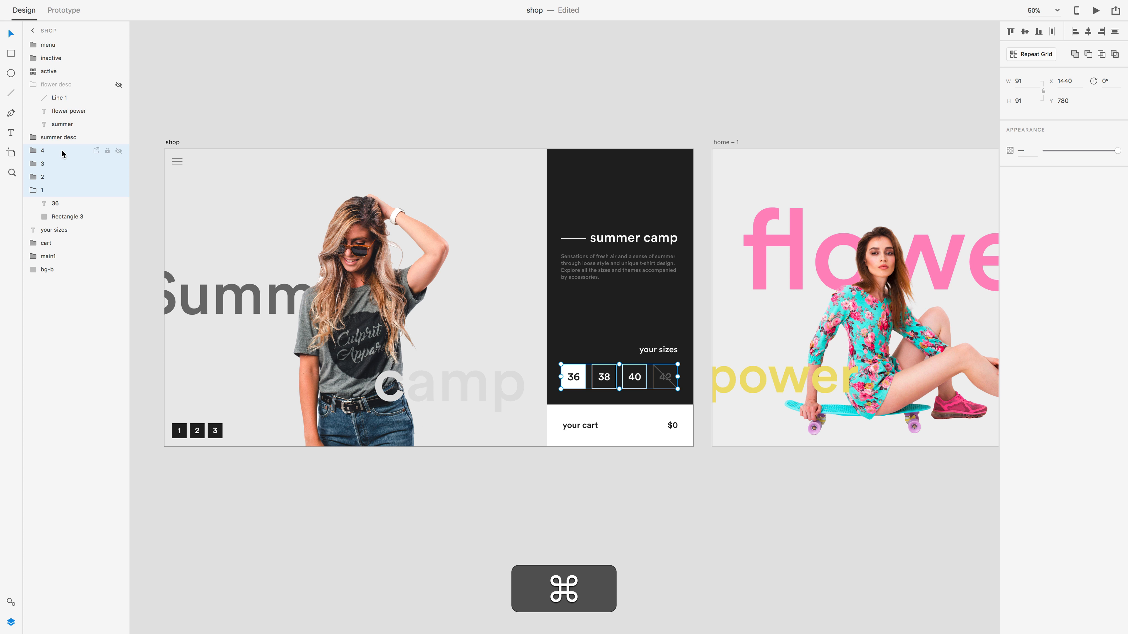
pyautogui.keyDown('super'); pyautogui.click(58, 230); pyautogui.keyUp('super')
pyautogui.press('super+g')
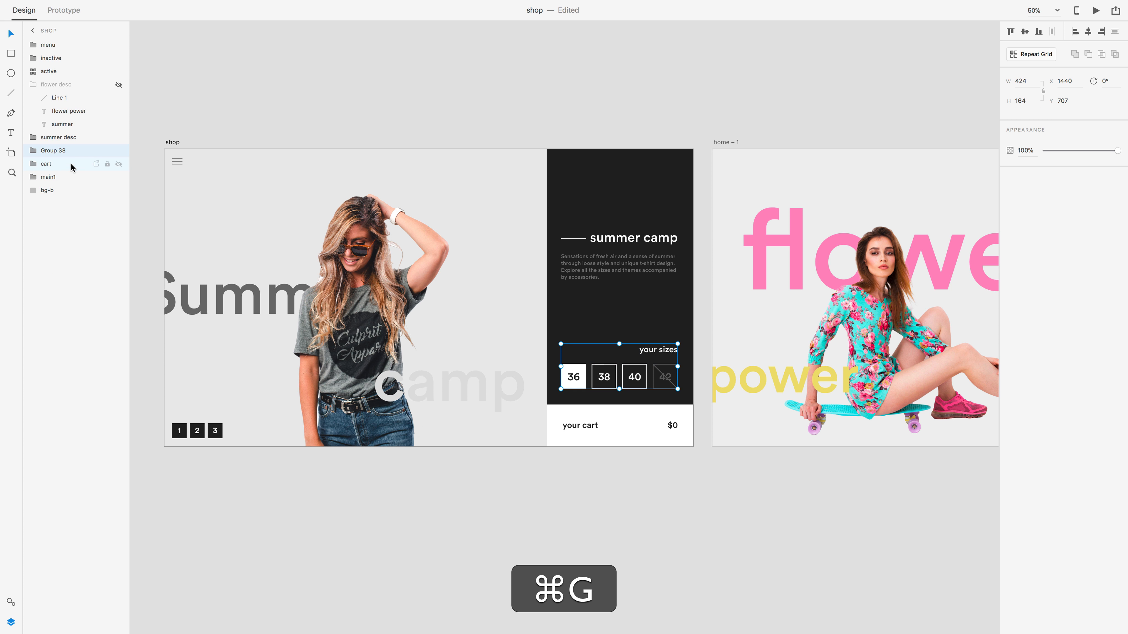
pyautogui.doubleClick(70, 151)
pyautogui.write('size')
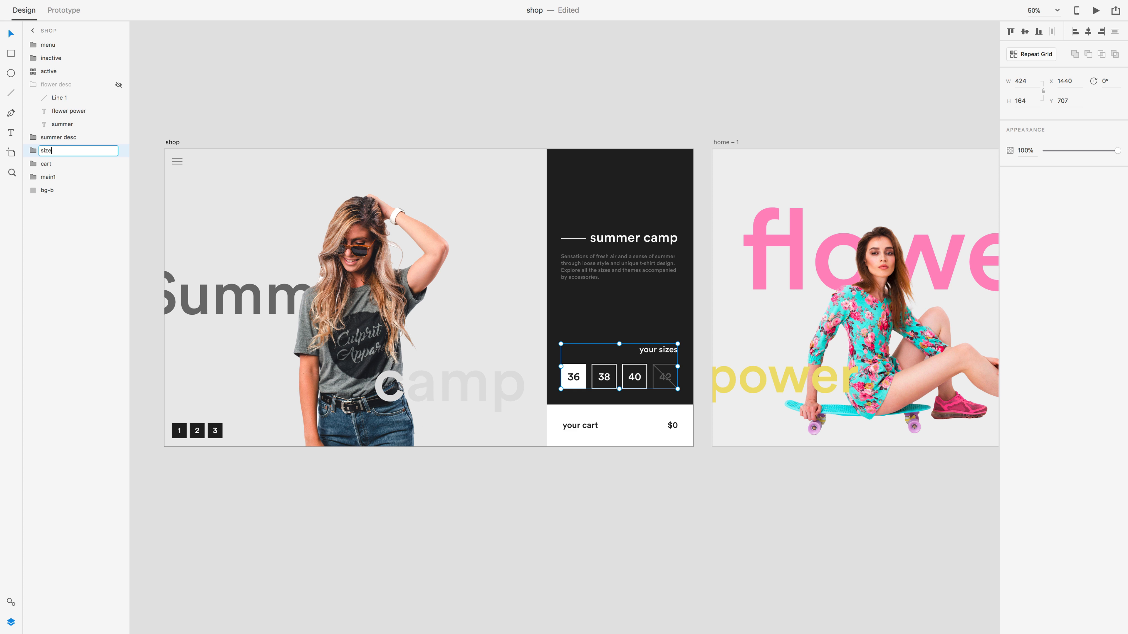
pyautogui.write('s')
pyautogui.press('Return')
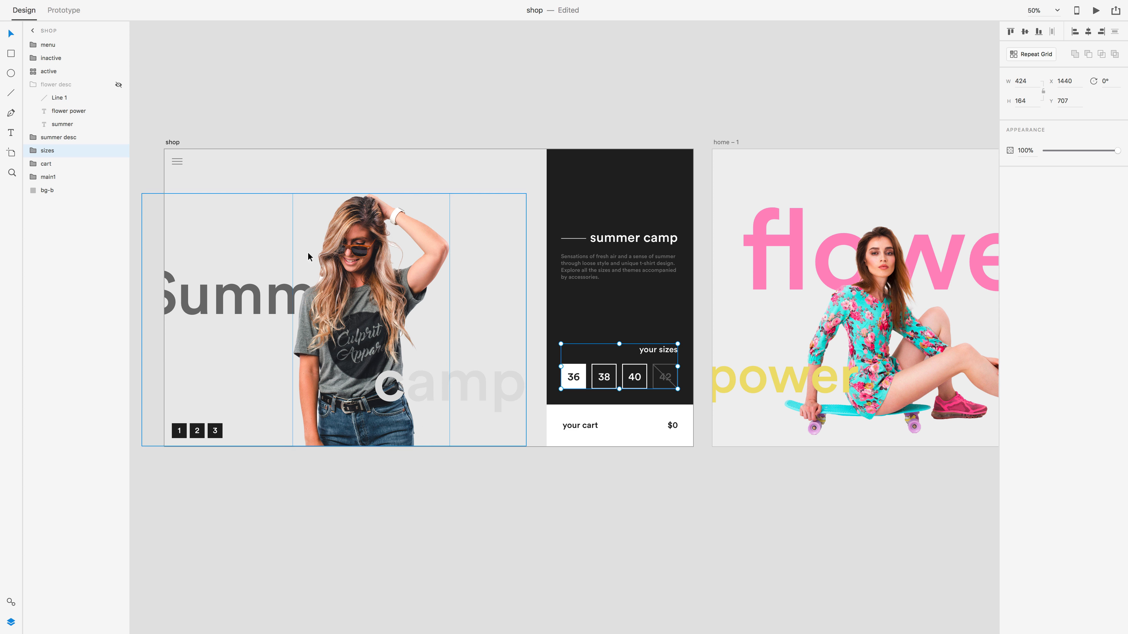
# Group "summer desc", "sizes", "cart" and "bg-b" as "right pane" and move that group up to Y -676
pyautogui.moveTo(115, 121)
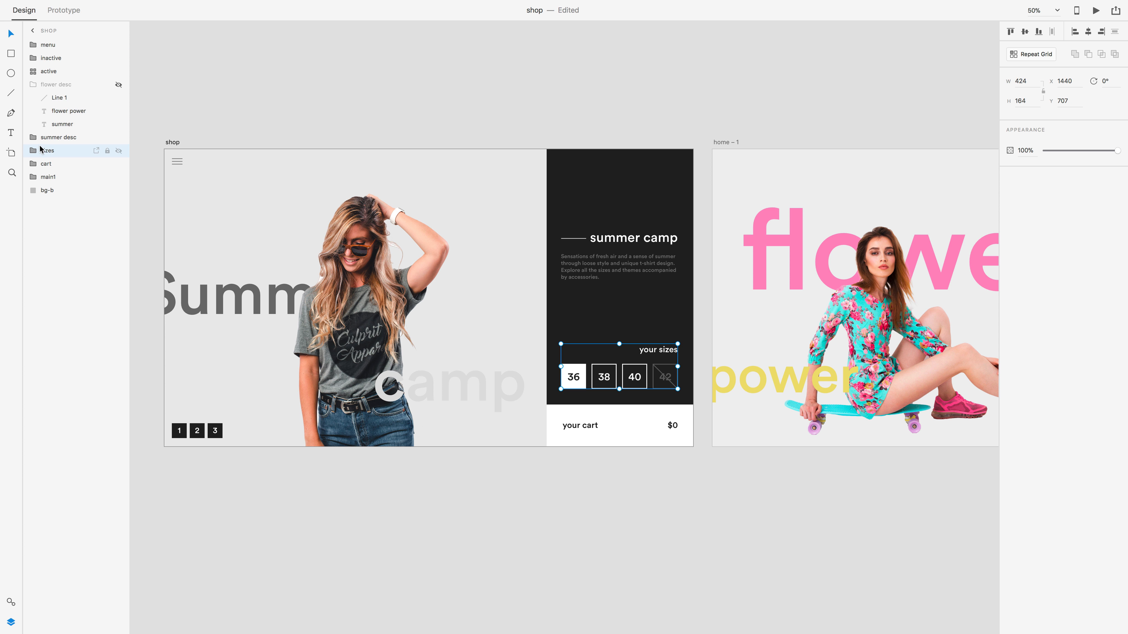
pyautogui.click(33, 86)
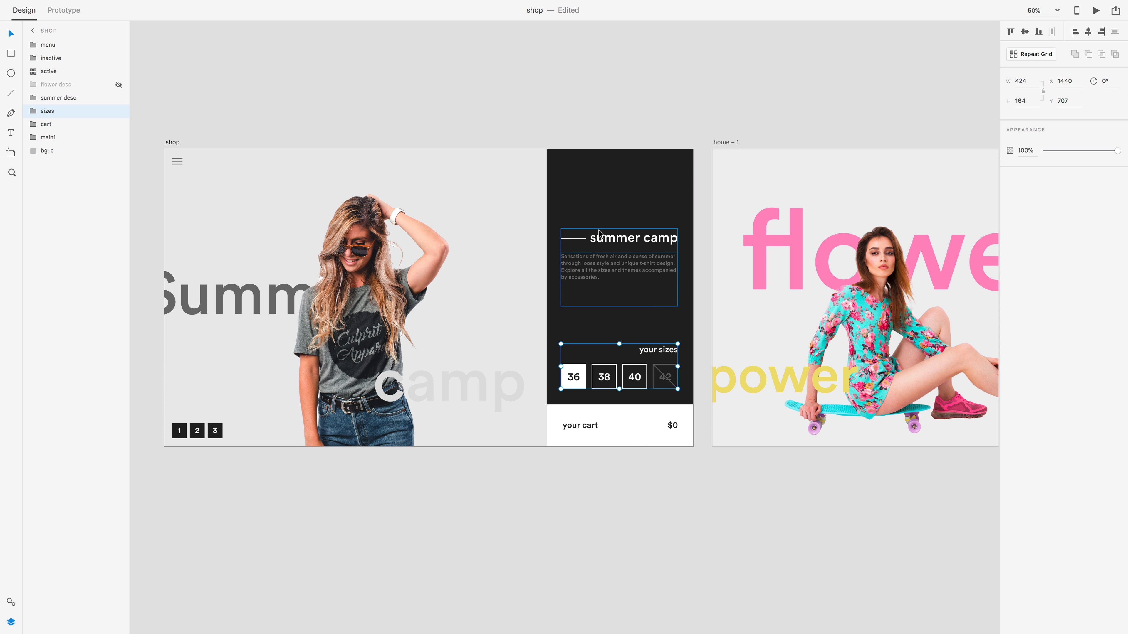
pyautogui.moveTo(565, 110); pyautogui.dragTo(654, 530)
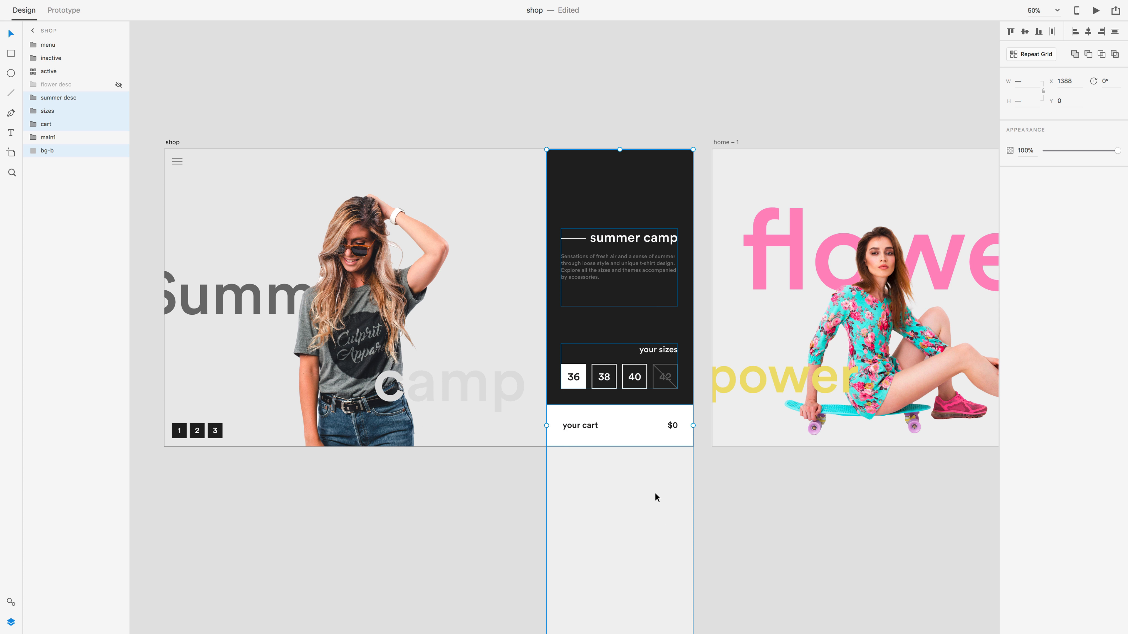
pyautogui.press('super+g')
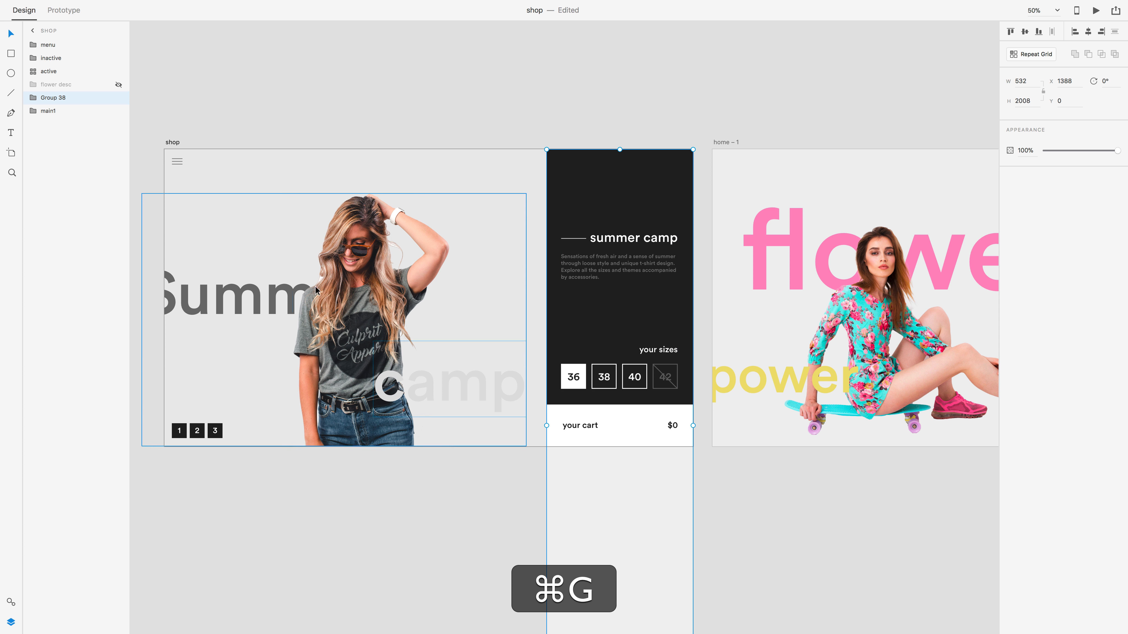
pyautogui.doubleClick(61, 97)
pyautogui.write('right pane')
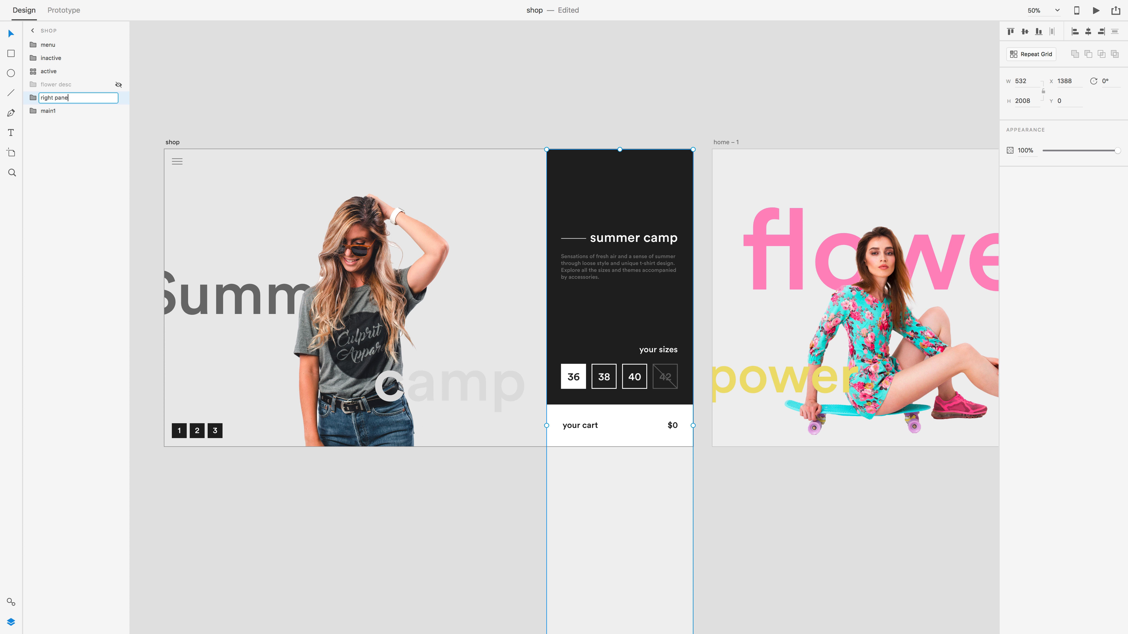
pyautogui.press('Return')
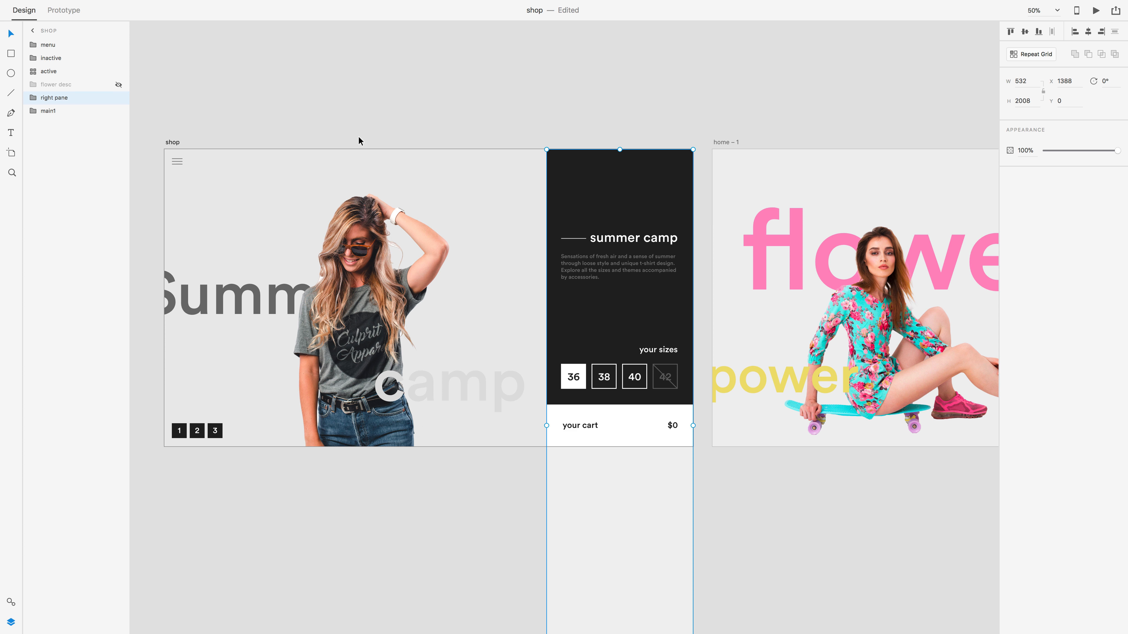
pyautogui.moveTo(606, 330); pyautogui.dragTo(620, 152)
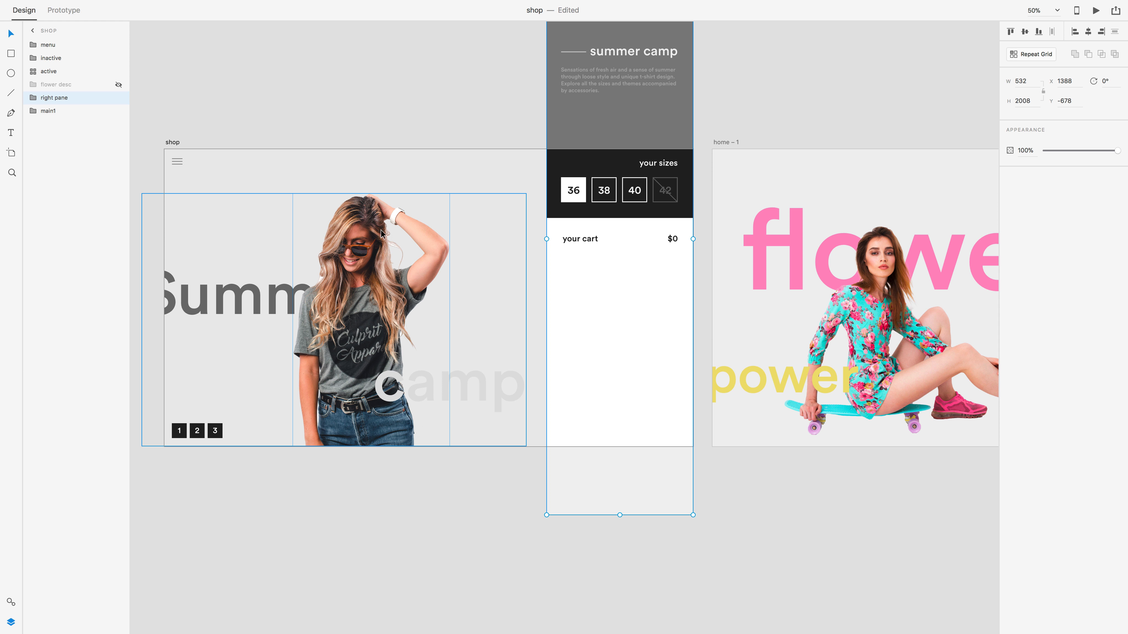
# Draw a white circle about 20 px wide without a border over the edge of the model's sunglasses
pyautogui.press('z')
pyautogui.click(365, 257)
pyautogui.click(364, 256)
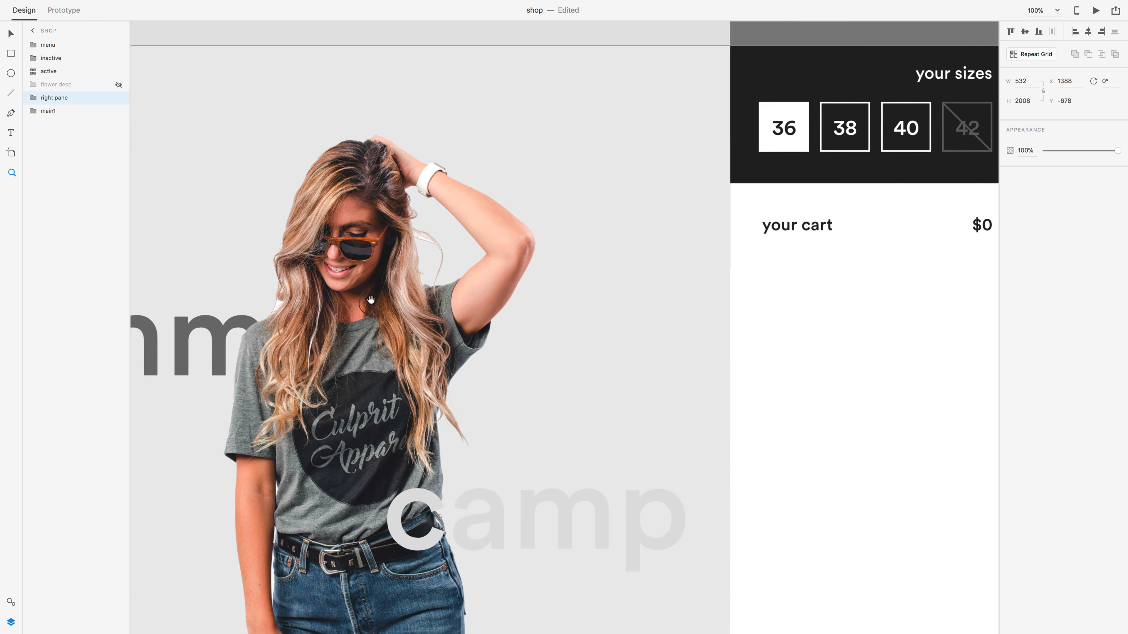
pyautogui.moveTo(364, 257); pyautogui.dragTo(537, 218)
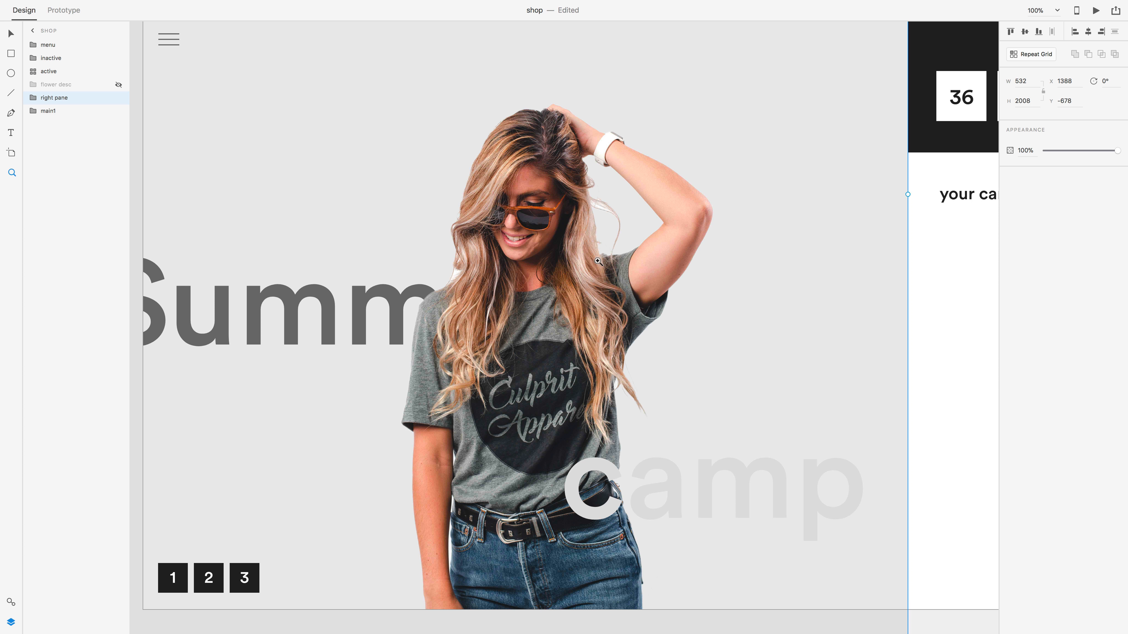
pyautogui.moveTo(551, 202); pyautogui.dragTo(563, 216)
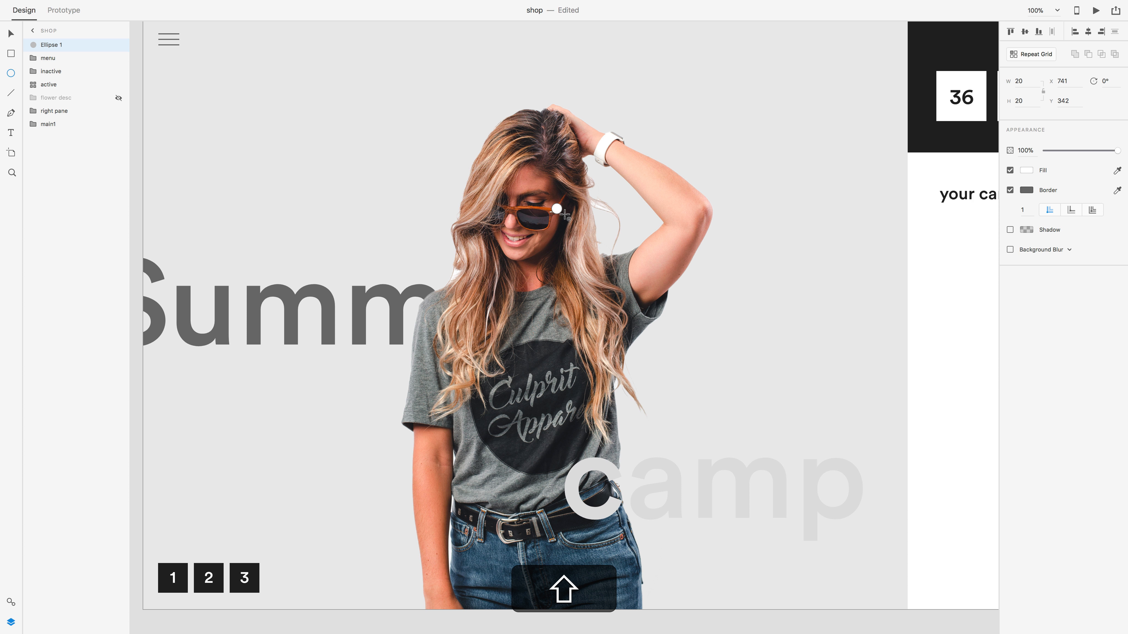
pyautogui.click(1010, 190)
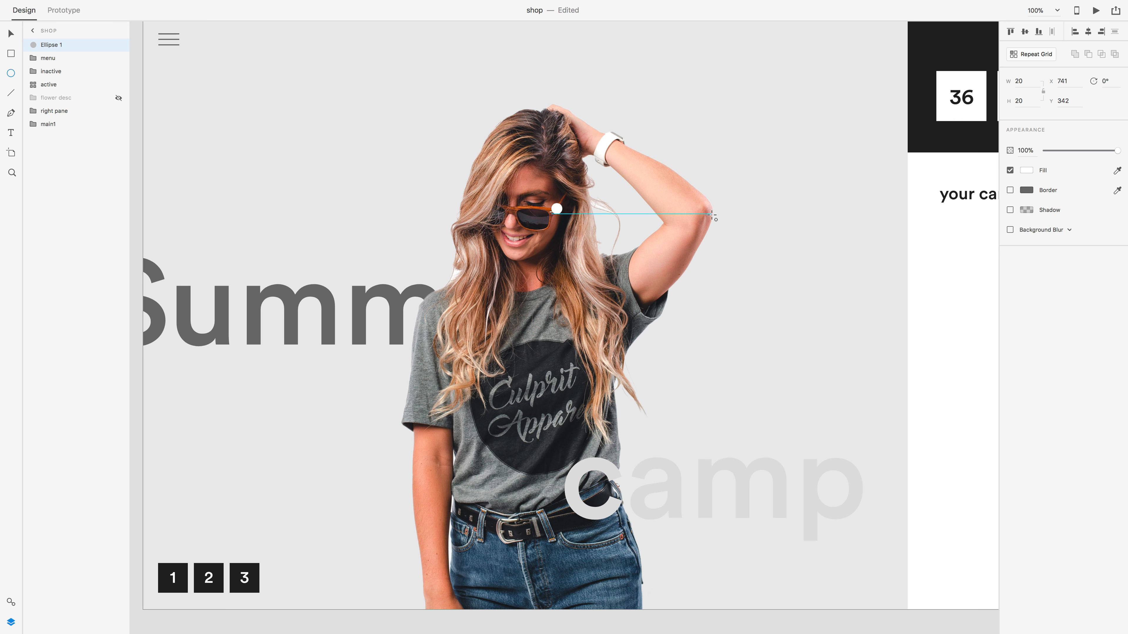
# Duplicate the circle, enlarge the copy from its centre to 30 px and make it an unfilled ring with a 2 px #FFFFFF border
pyautogui.press('super+d')
pyautogui.moveTo(563, 216); pyautogui.dragTo(565, 219)
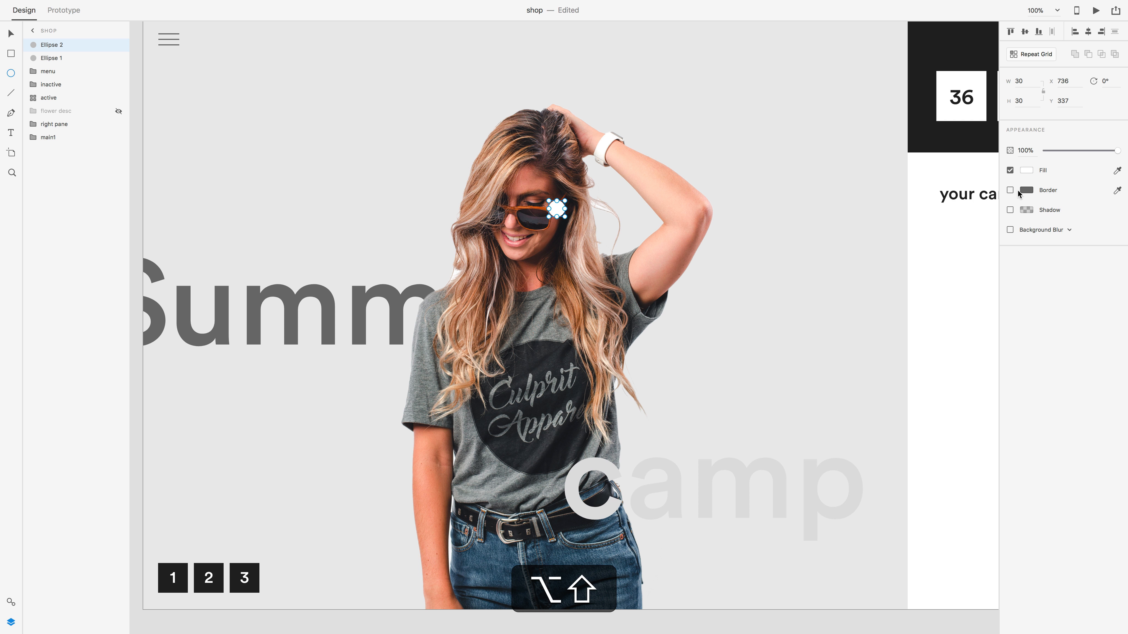
pyautogui.click(1010, 190)
pyautogui.click(1026, 190)
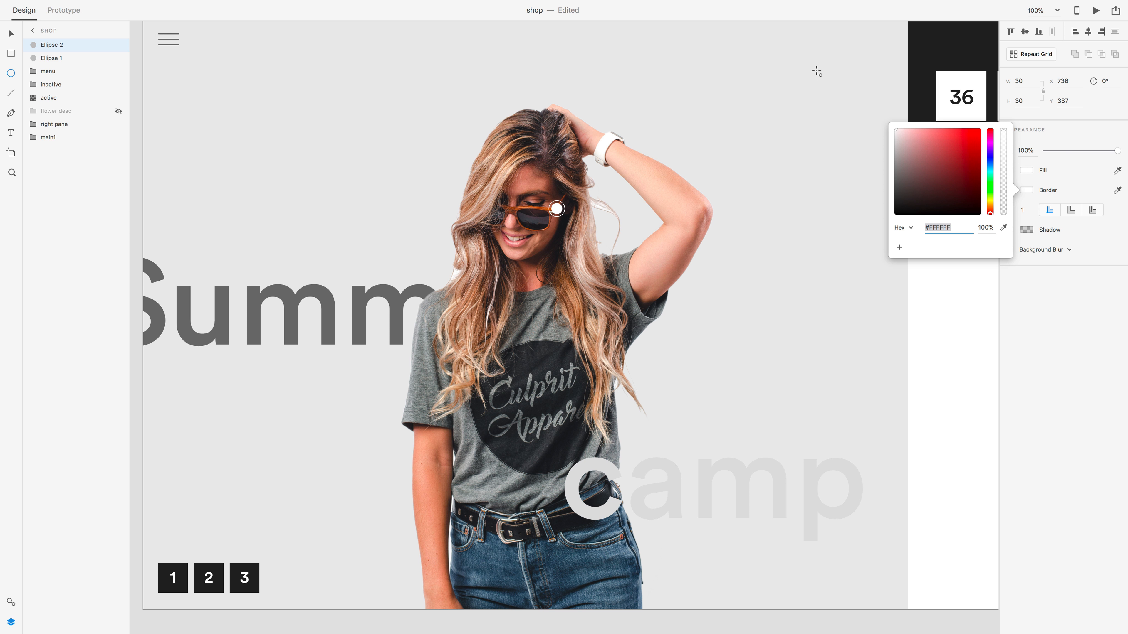
pyautogui.click(1029, 210)
pyautogui.write('2')
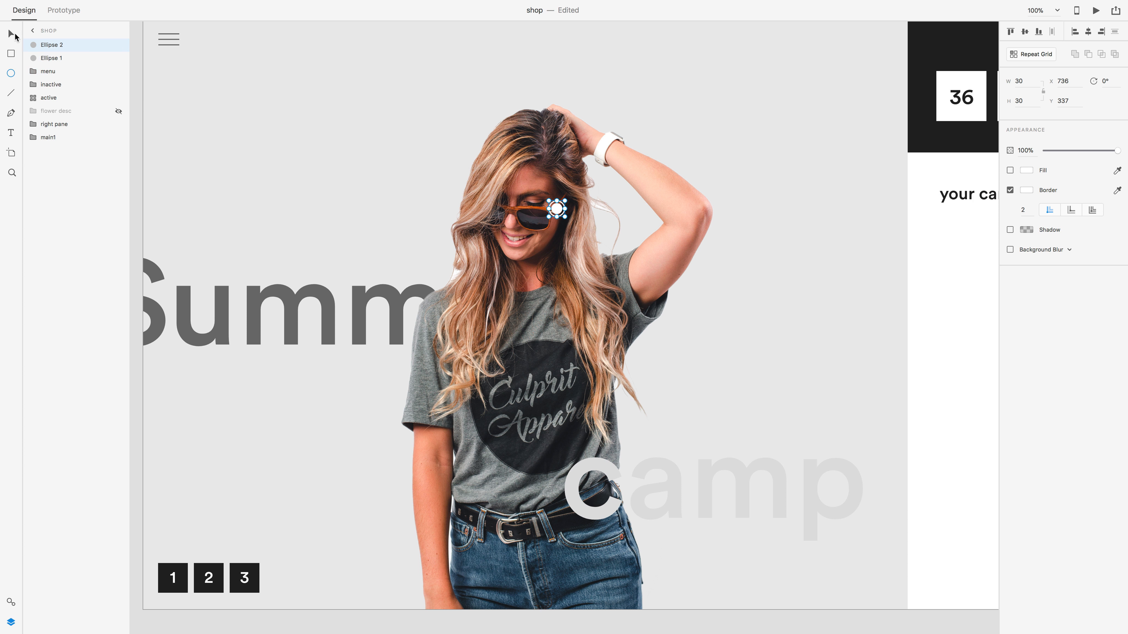
# Group the circle and the ring around it and name the group "hint1"
pyautogui.keyDown('super'); pyautogui.click(70, 60); pyautogui.keyUp('super')
pyautogui.press('super+g')
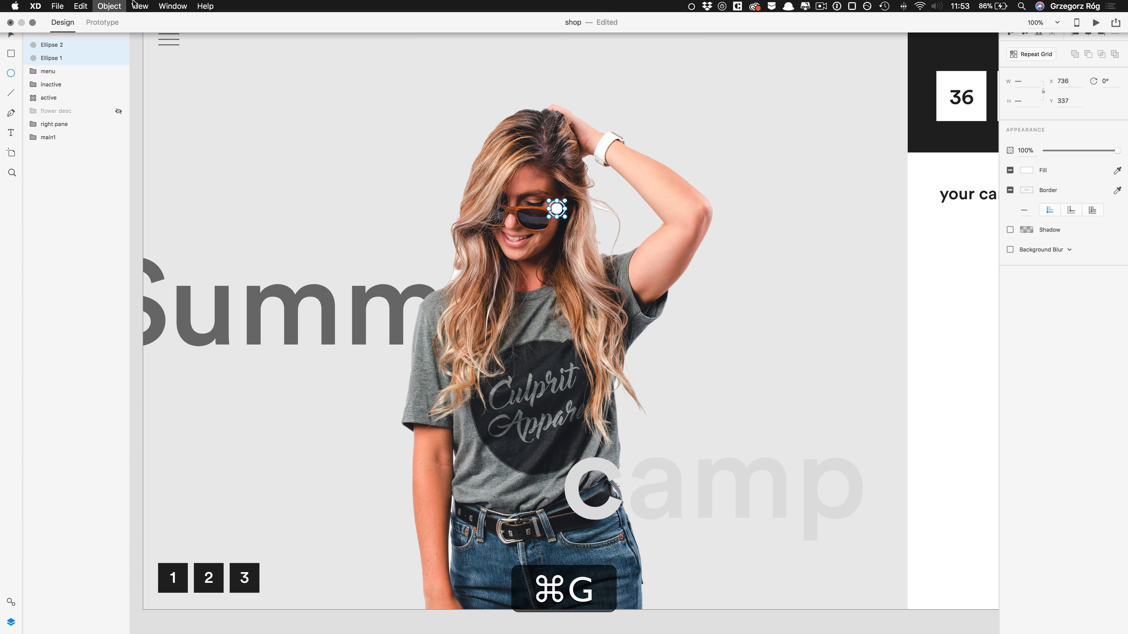
pyautogui.doubleClick(61, 44)
pyautogui.write('hi')
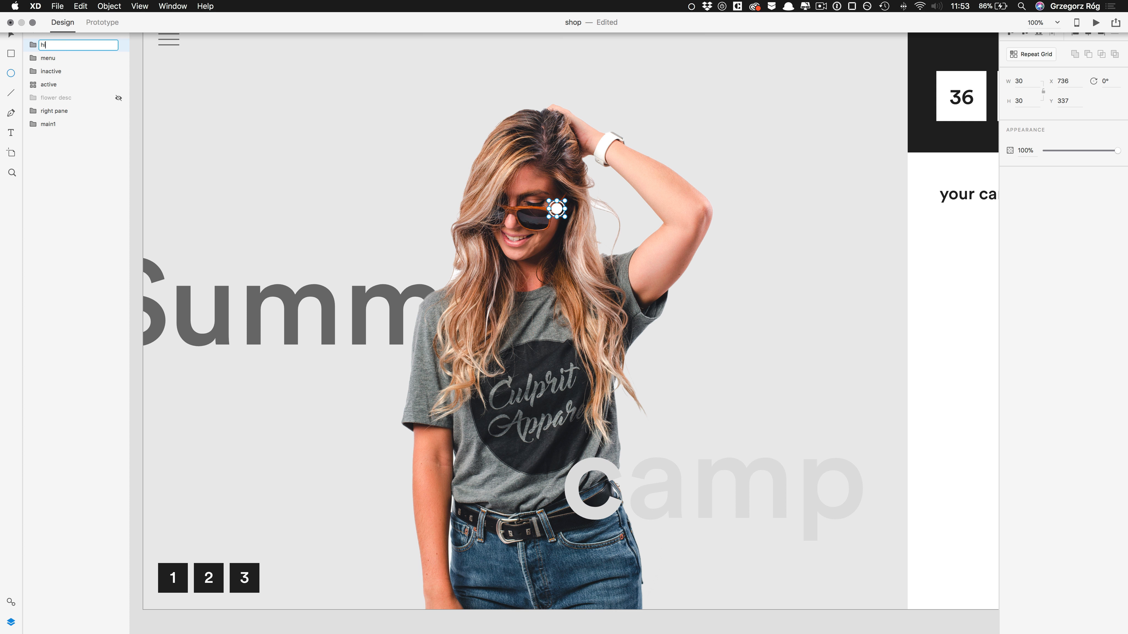
pyautogui.write('nt1')
pyautogui.press('Return')
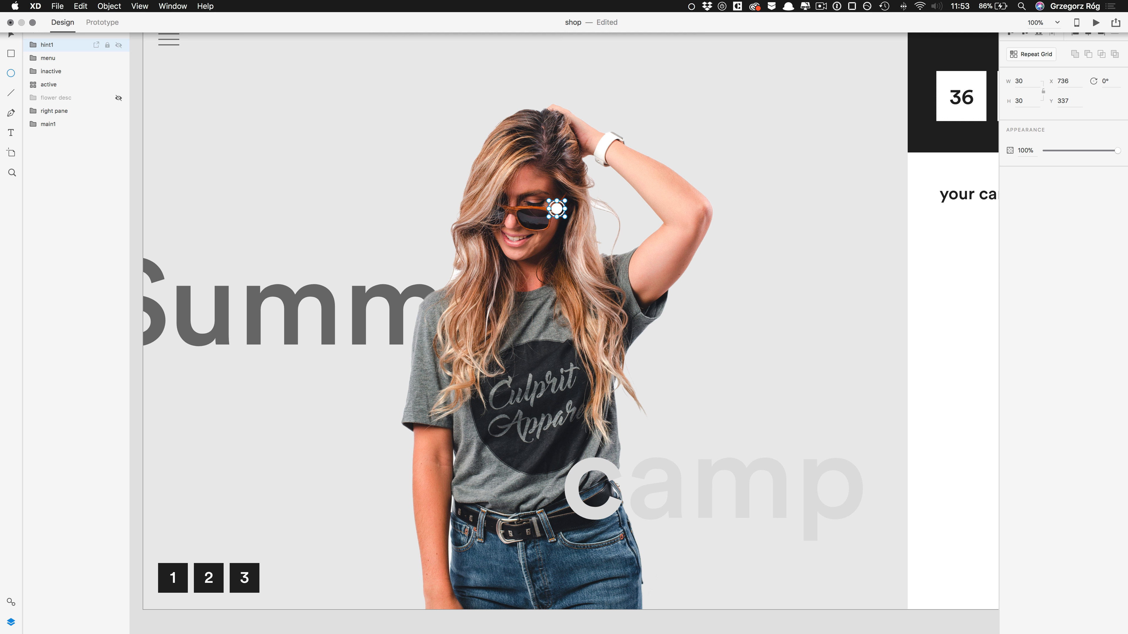
# Copy the "hint1" marker onto the model's shirt sleeve at X 478, Y 668 and onto the belt at X 617, Y 899
pyautogui.press('alt')
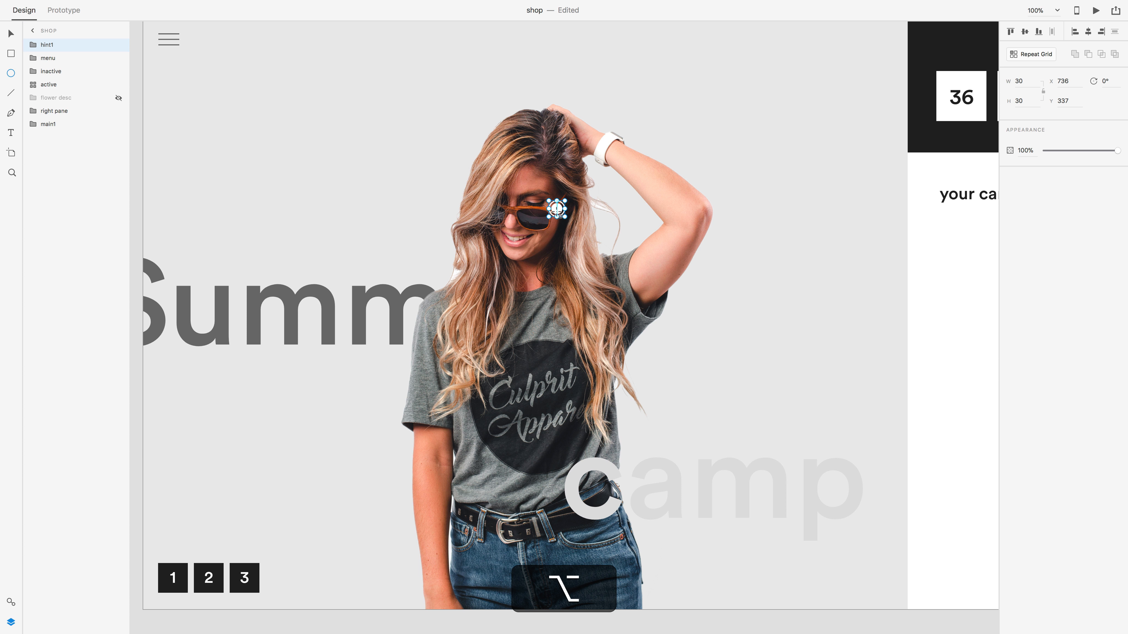
pyautogui.press('v')
pyautogui.keyDown('ctrl'); pyautogui.click(557, 207); pyautogui.keyUp('ctrl')
pyautogui.click(535, 234)
pyautogui.moveTo(557, 213); pyautogui.dragTo(414, 393)
pyautogui.scroll(-5, 693, 443)
pyautogui.hscroll(3, 692, 443)
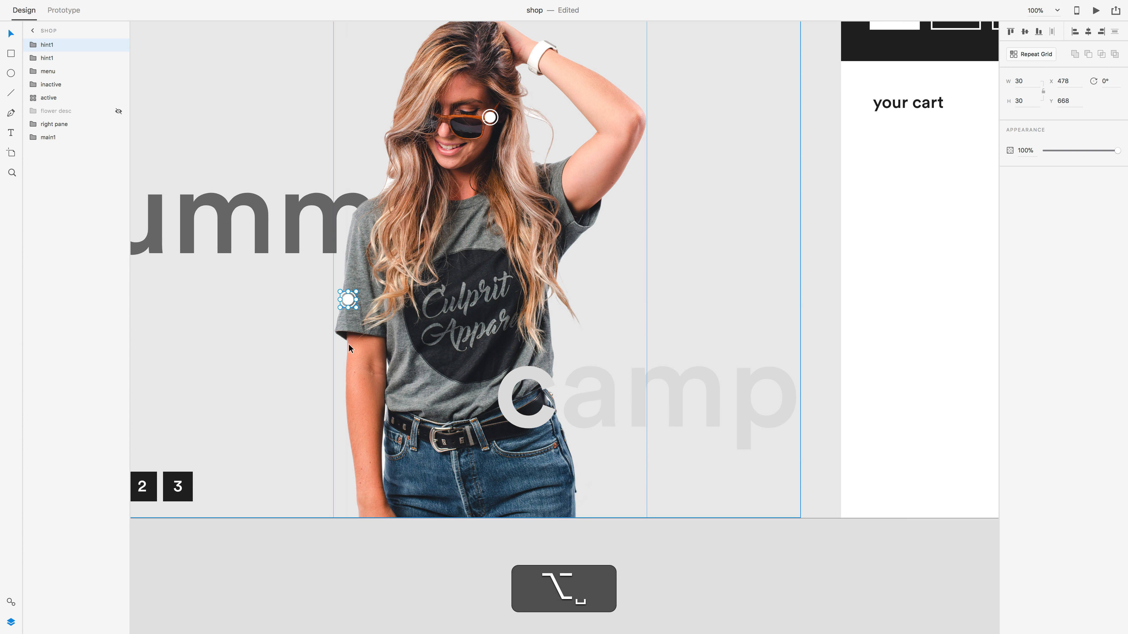
pyautogui.moveTo(349, 298); pyautogui.dragTo(429, 428)
pyautogui.moveTo(576, 183); pyautogui.dragTo(433, 247)
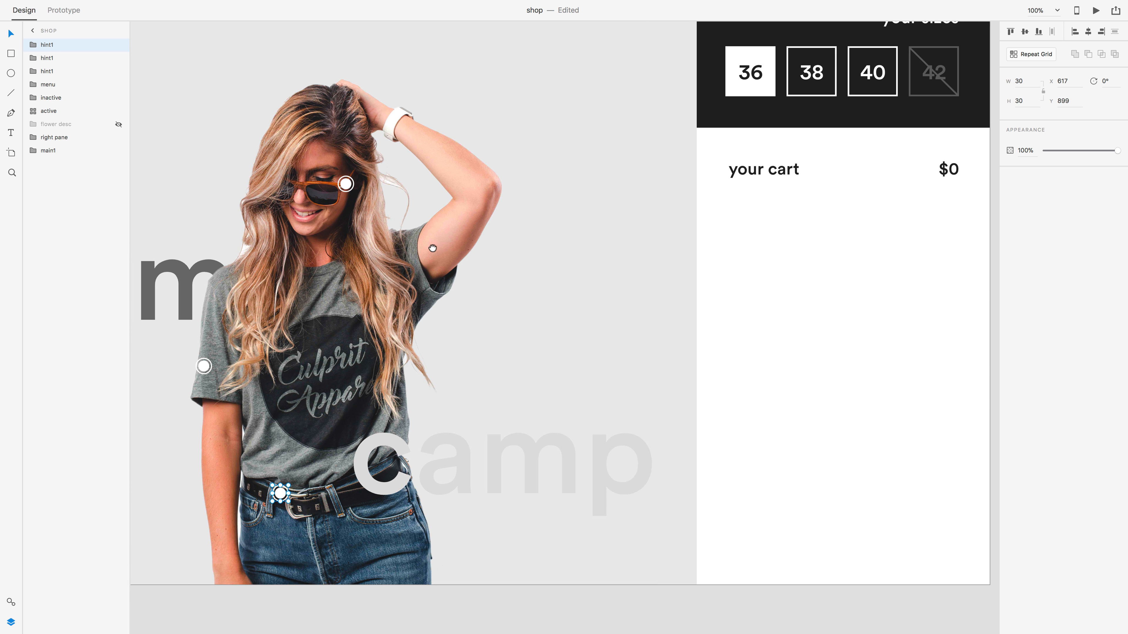
# Duplicate the "hint1" marker on the sunglasses and enter "pro" as the start of the copy's new name
pyautogui.click(346, 184)
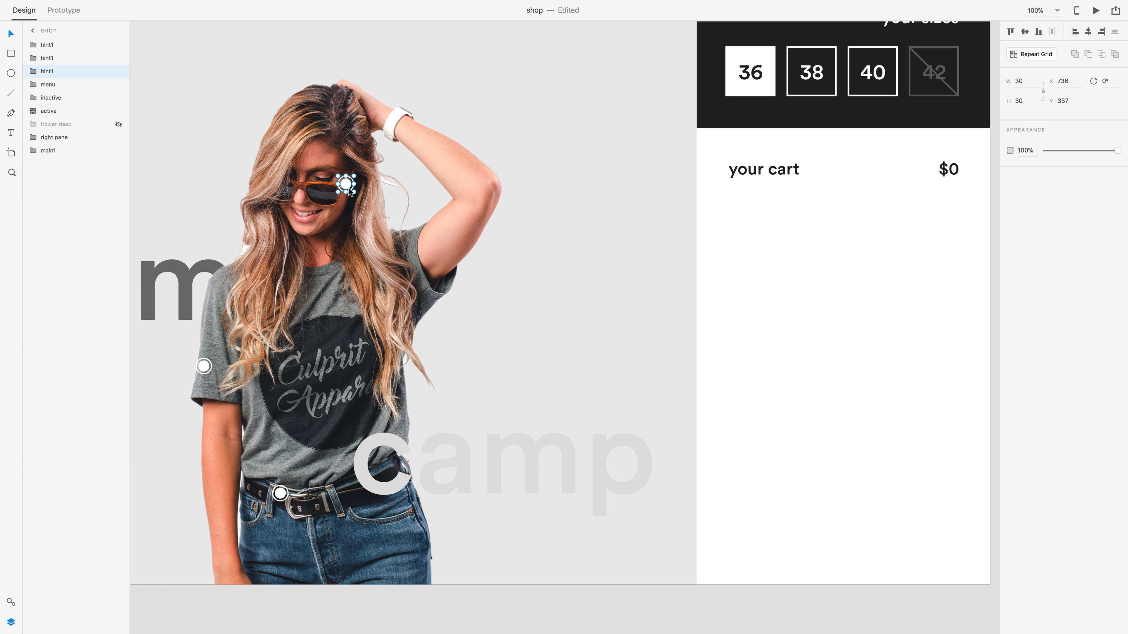
pyautogui.press('super+d')
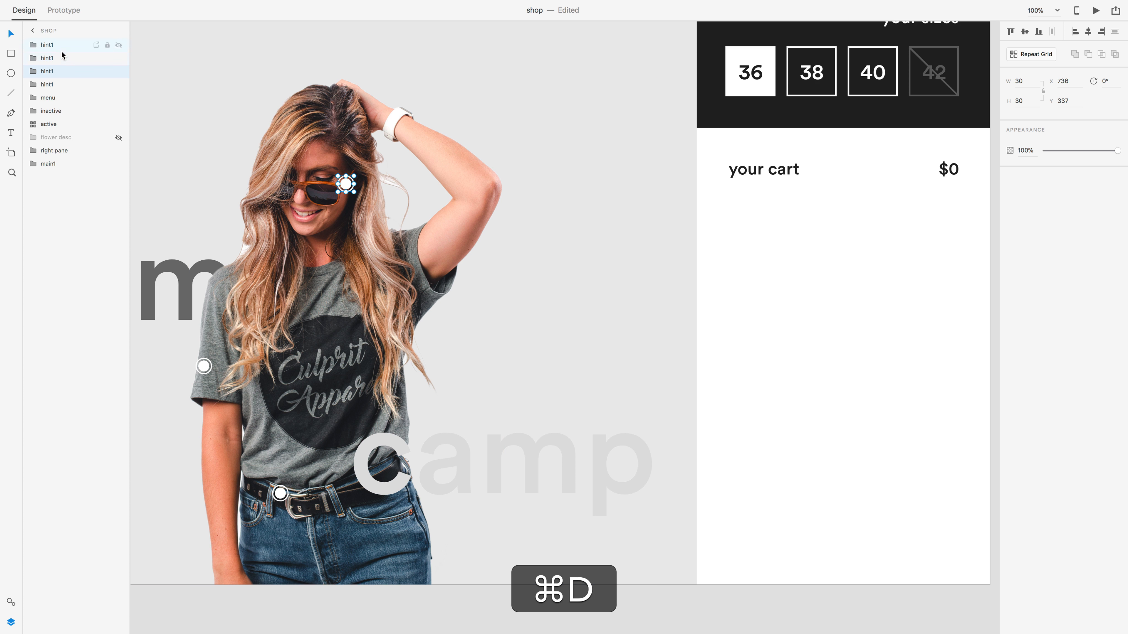
pyautogui.doubleClick(51, 72)
pyautogui.write('pro')
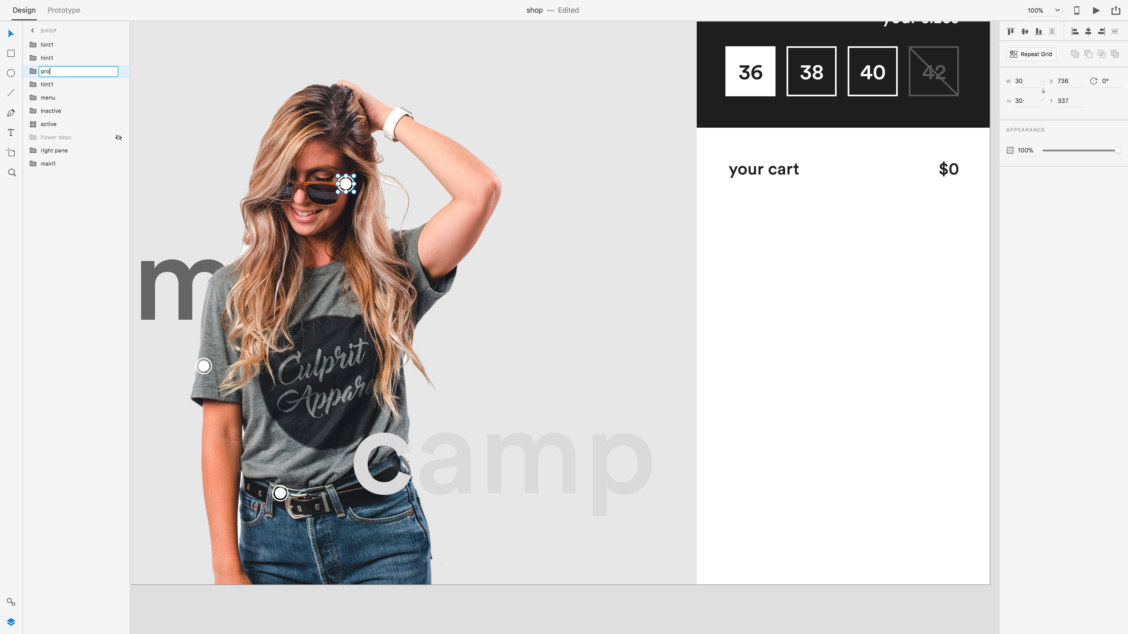
# Rename the selected dot group on the model's sunglasses as "product" and delete its outer ring, Ellipse 2
pyautogui.write('duct')
pyautogui.press('Return')
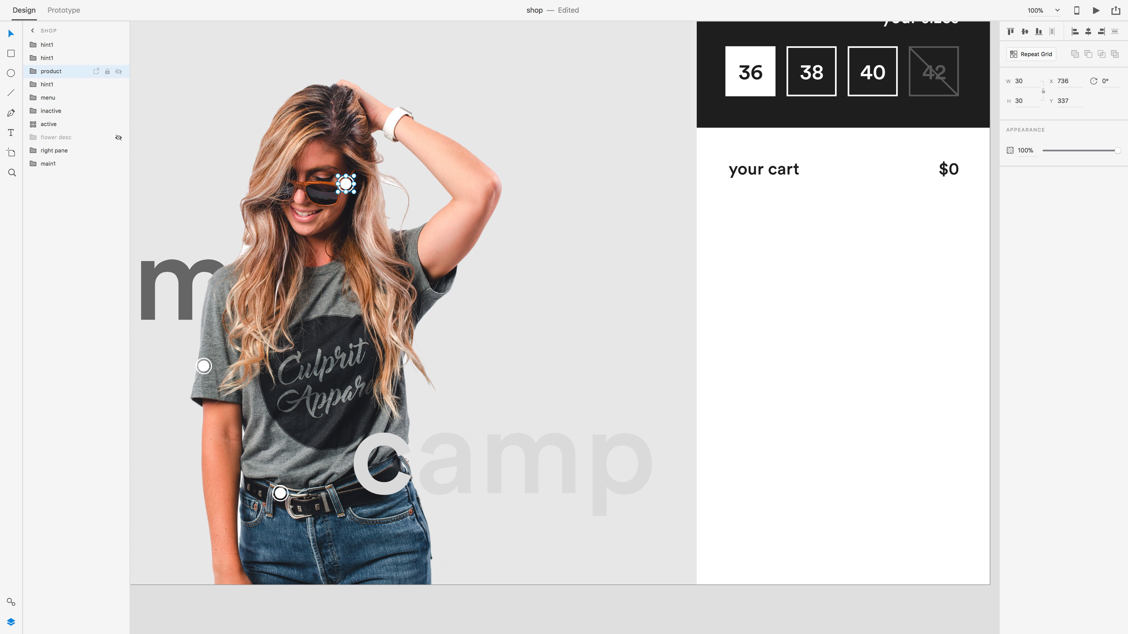
pyautogui.click(38, 73)
pyautogui.click(61, 98)
pyautogui.click(59, 85)
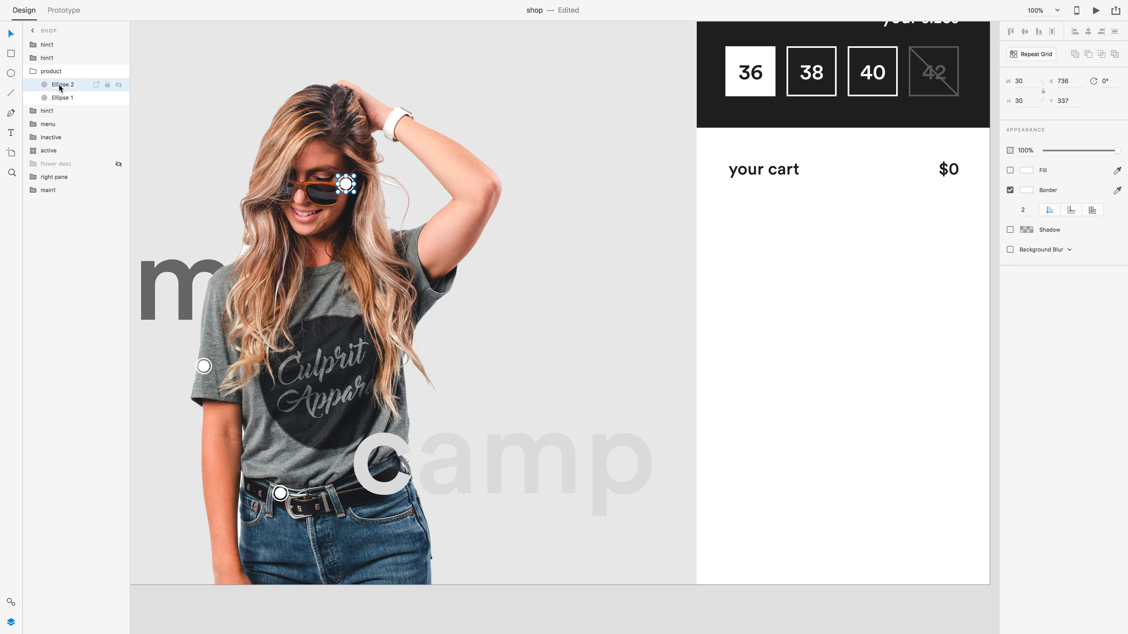
pyautogui.press('Delete')
# Enlarge Ellipse 1 in the product group to 90 × 90 around its centre and duplicate it in place
pyautogui.click(70, 86)
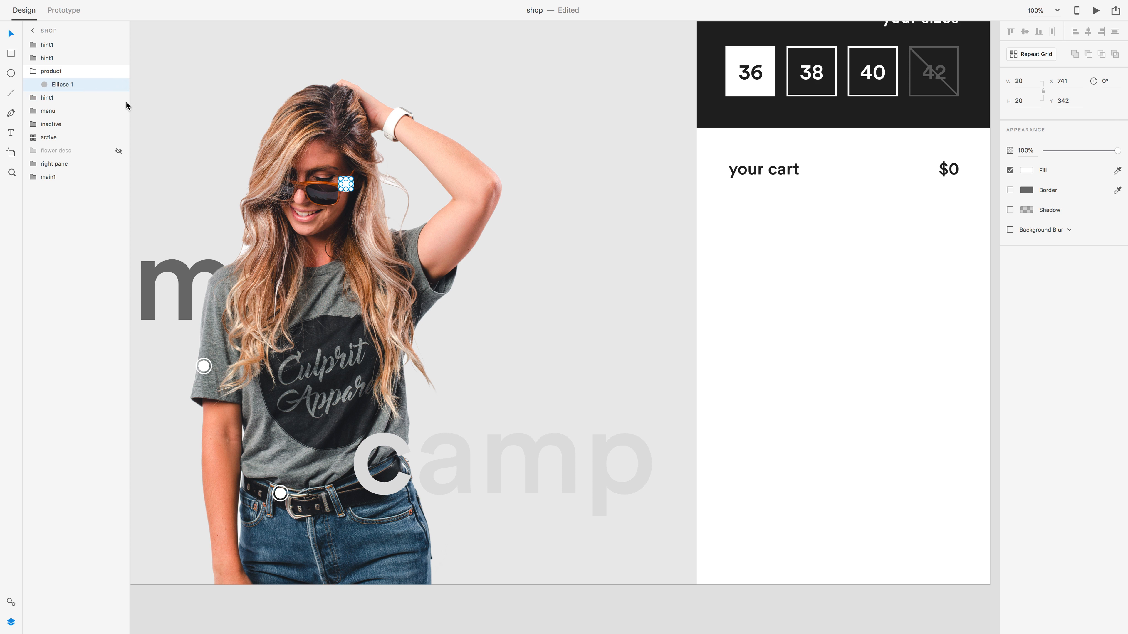
pyautogui.moveTo(353, 192); pyautogui.dragTo(370, 209)
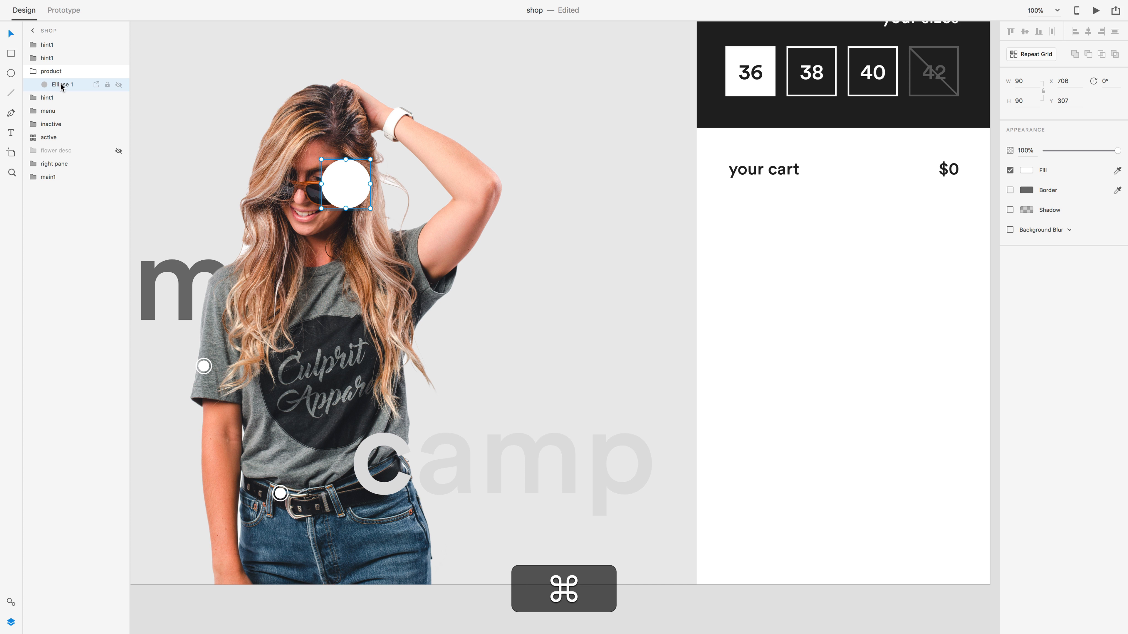
pyautogui.press('super+d')
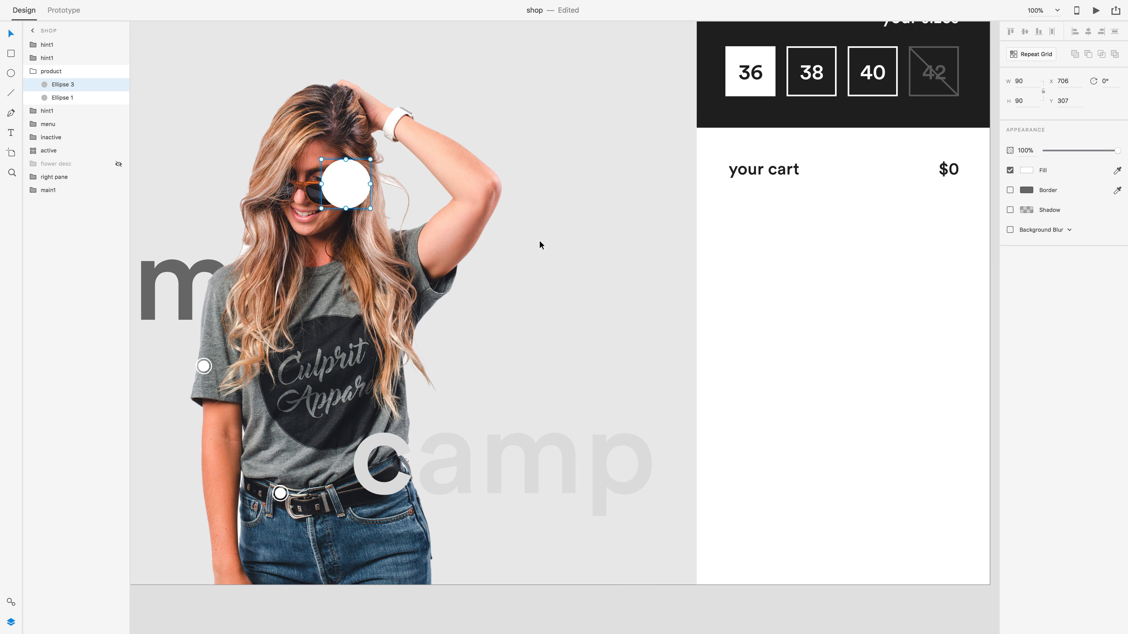
# Copy the glasses image from the pasteboard into the product group on the shop artboard
pyautogui.press('super+minus')
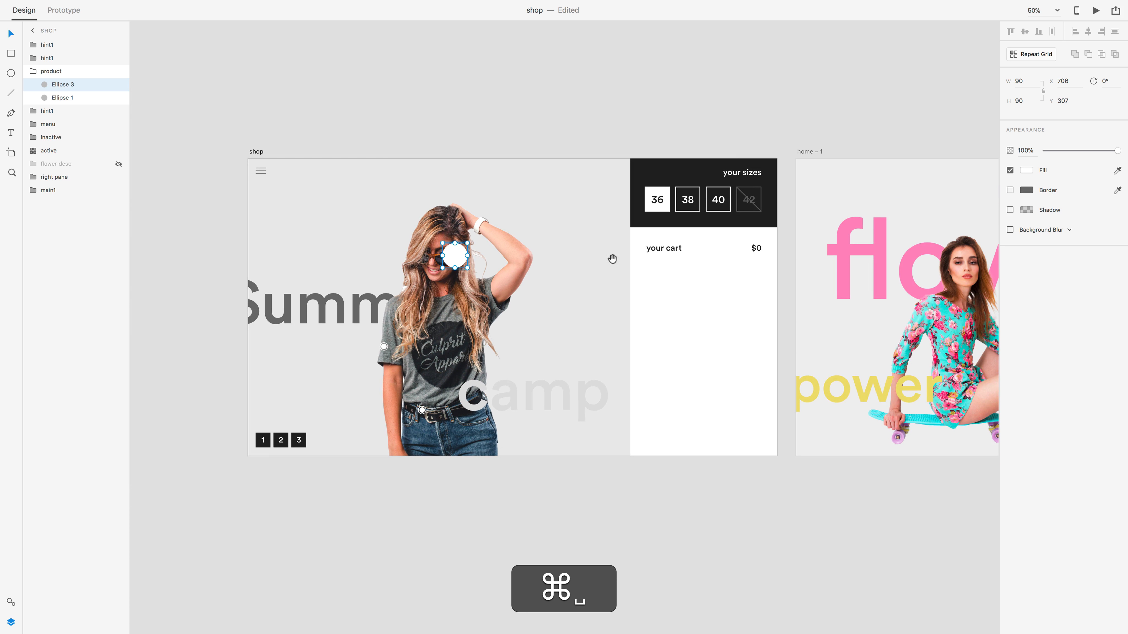
pyautogui.hscroll(10, 612, 258)
pyautogui.click(932, 268)
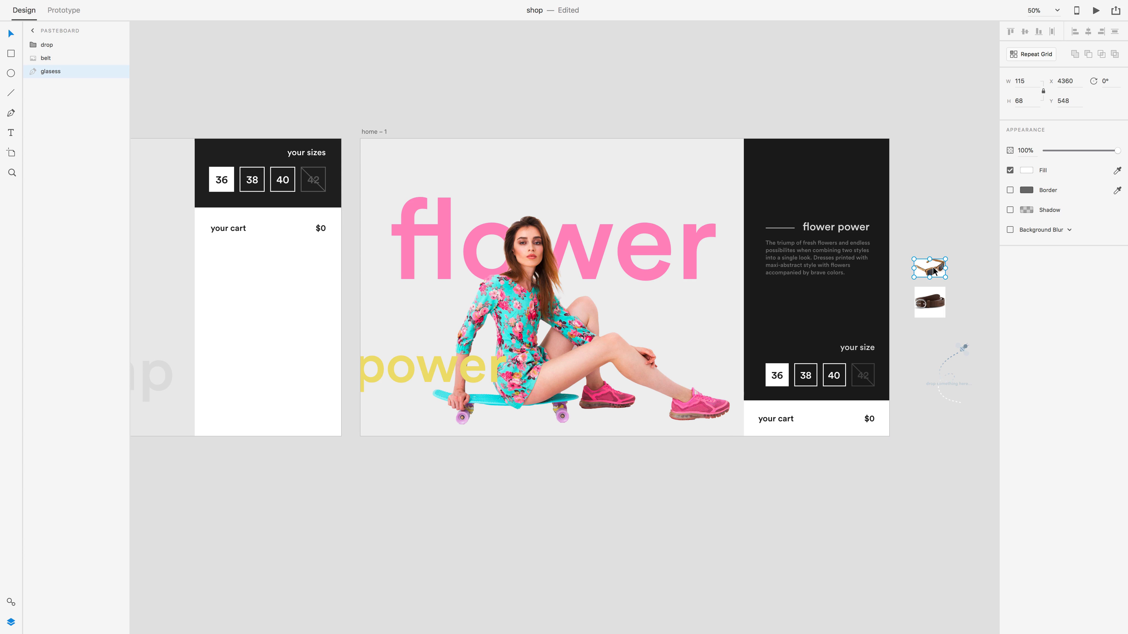
pyautogui.press('super+c')
pyautogui.hscroll(-10, 702, 277)
pyautogui.keyDown('super'); pyautogui.click(466, 298); pyautogui.keyUp('super')
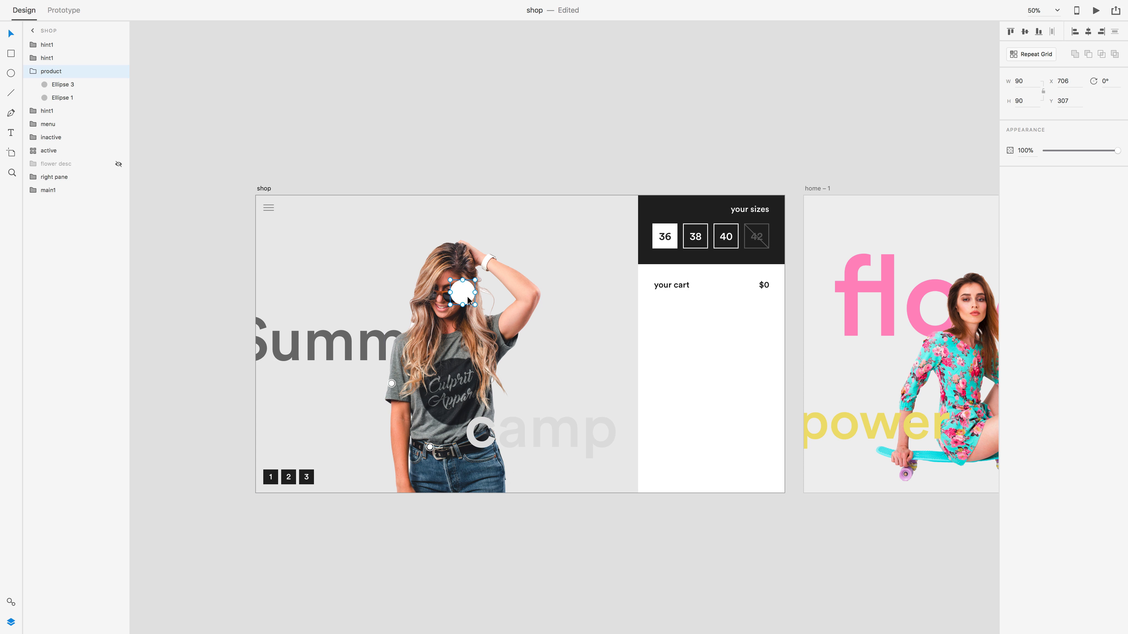
pyautogui.press('super+v')
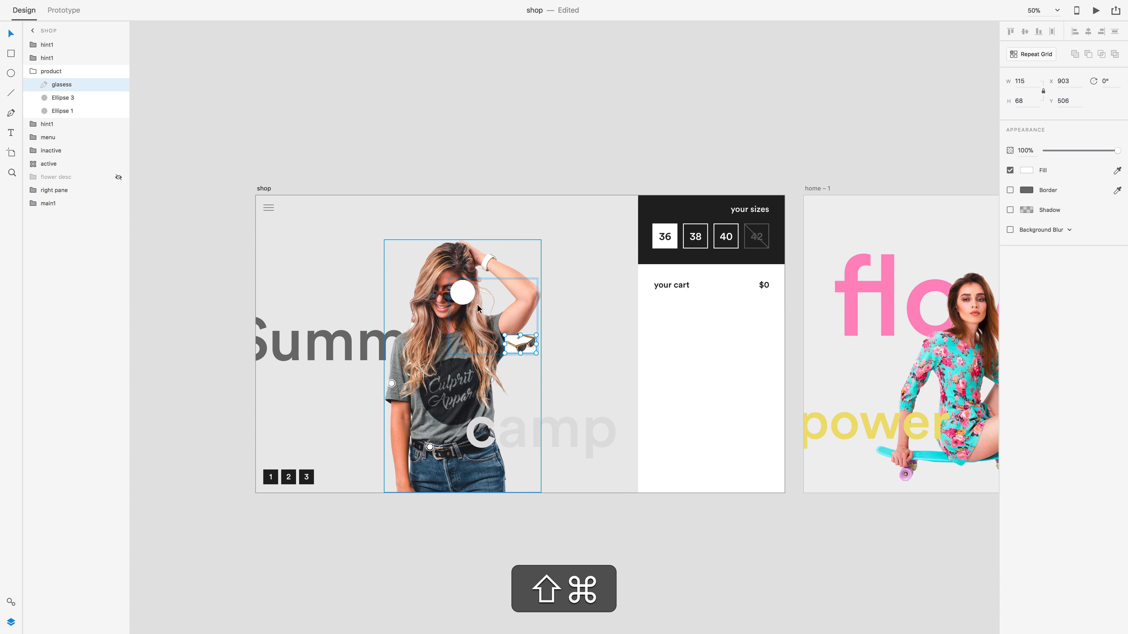
pyautogui.keyDown('shift'); pyautogui.keyDown('super'); pyautogui.click(465, 297); pyautogui.keyUp('super'); pyautogui.keyUp('shift')
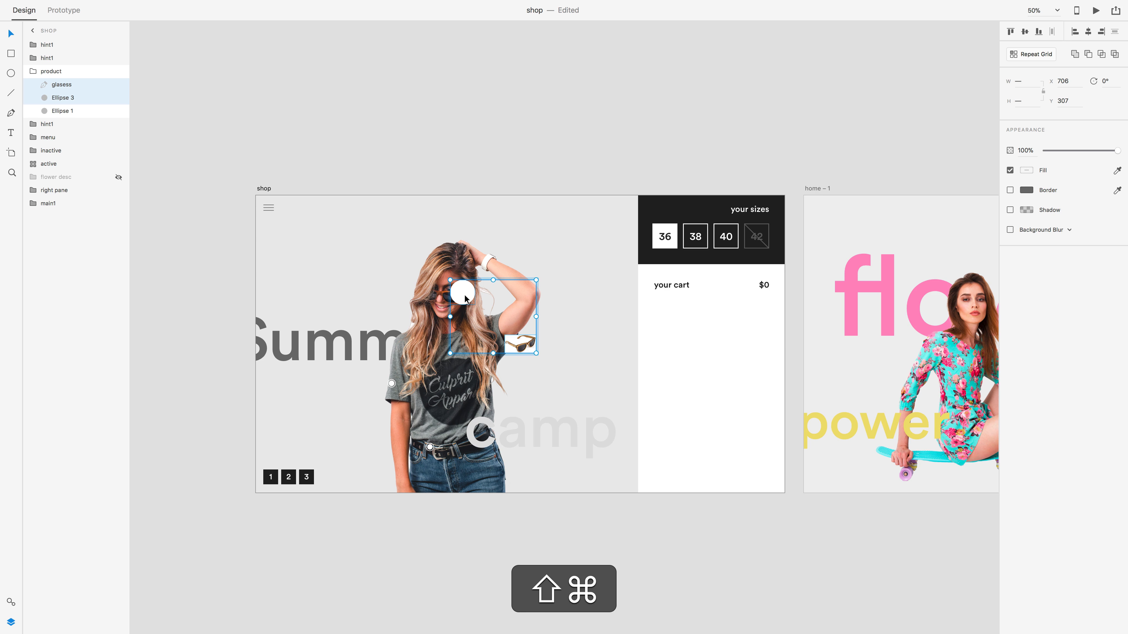
pyautogui.moveTo(207, 2)
pyautogui.click(118, 7)
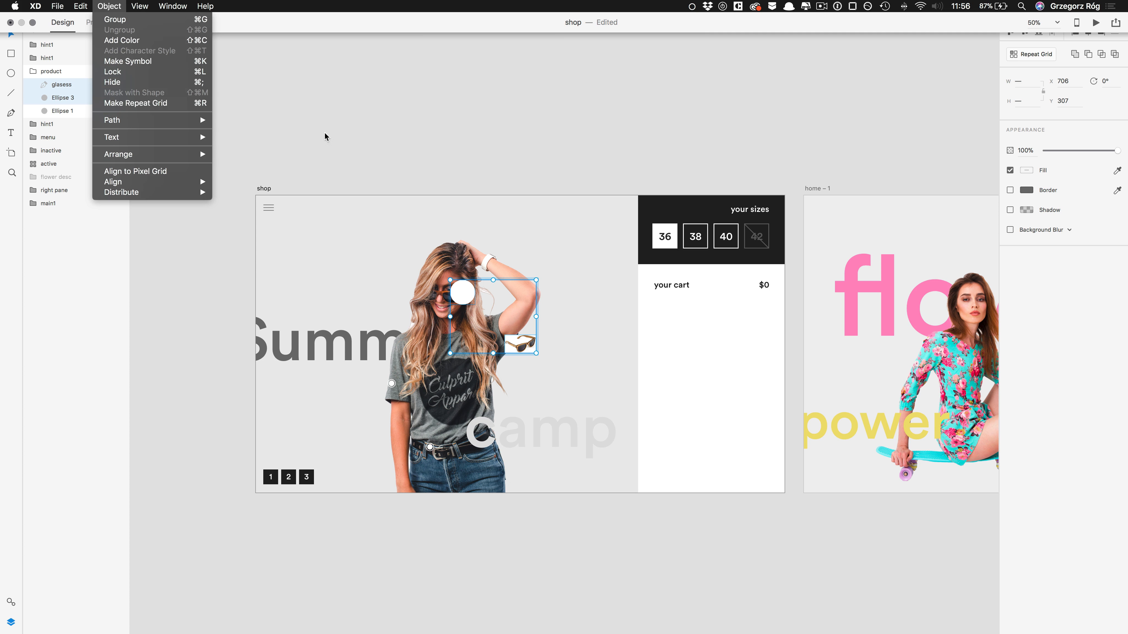
pyautogui.click(475, 263)
pyautogui.click(476, 267)
# Move the glasses image over the white circle on the model's face and mask it with the Ellipse 3 shape
pyautogui.click(464, 293)
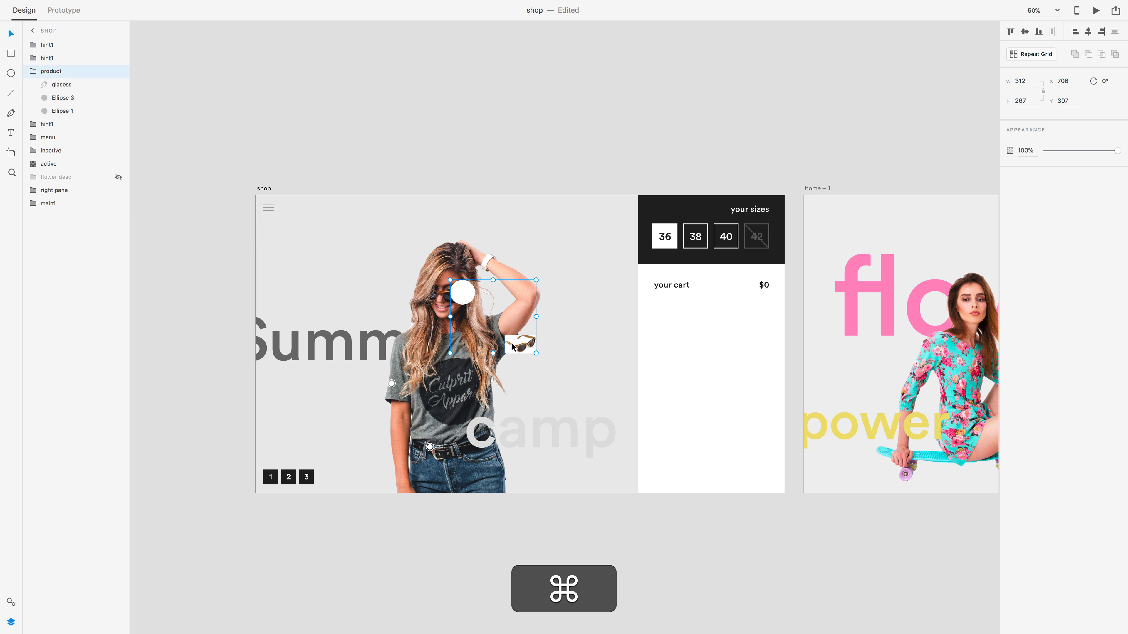
pyautogui.keyDown('super'); pyautogui.click(511, 347); pyautogui.keyUp('super')
pyautogui.moveTo(512, 347); pyautogui.dragTo(467, 297)
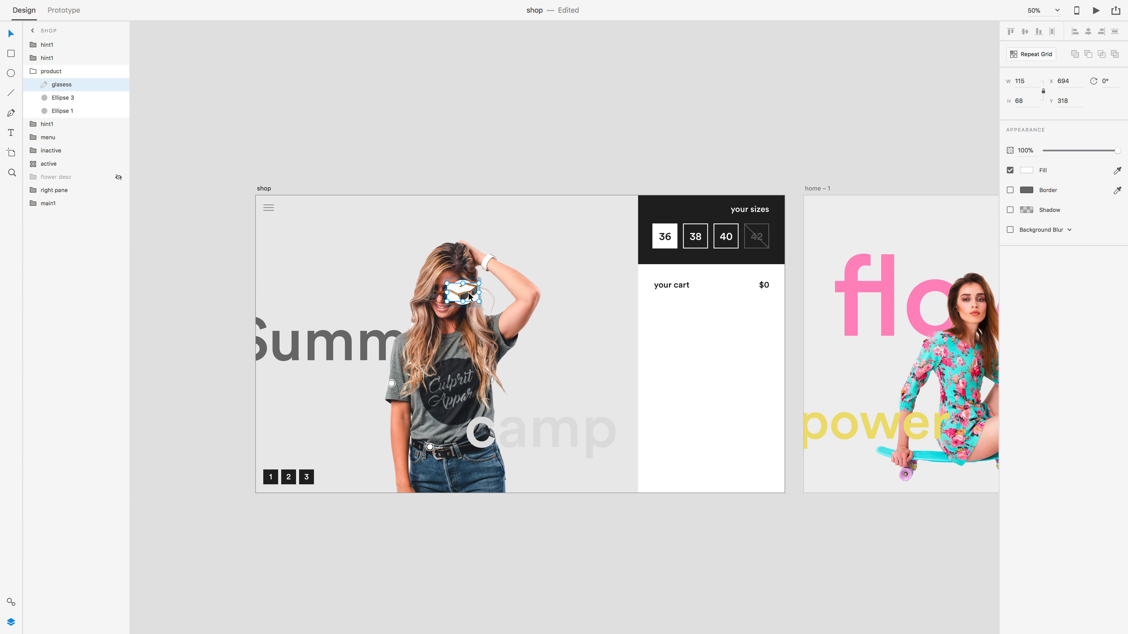
pyautogui.keyDown('super'); pyautogui.click(62, 98); pyautogui.keyUp('super')
pyautogui.moveTo(176, 3)
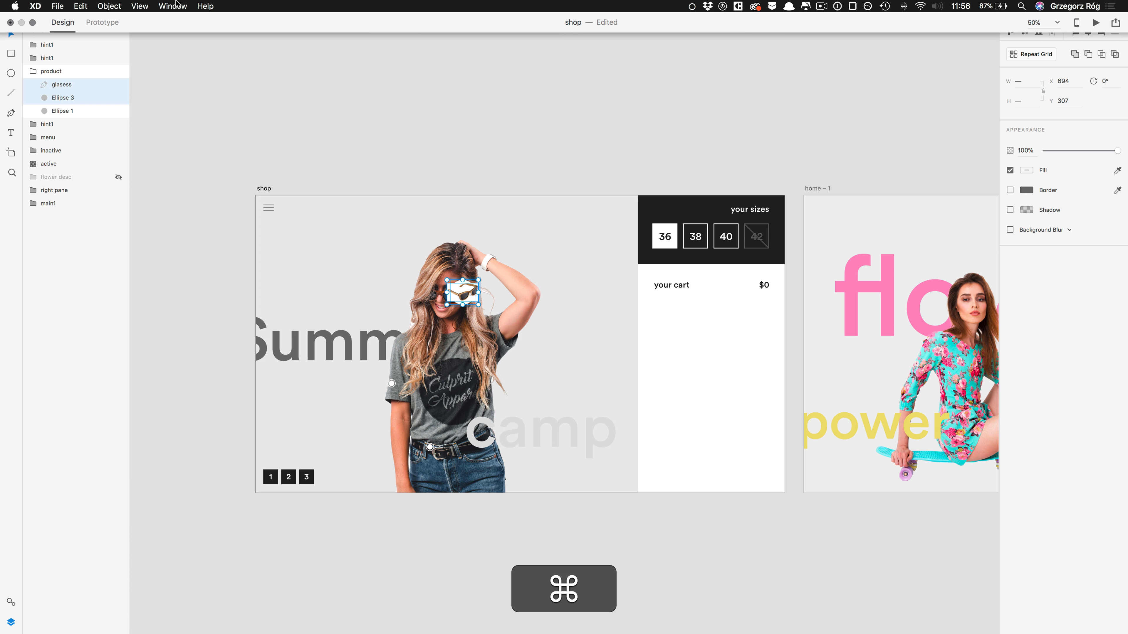
pyautogui.click(108, 5)
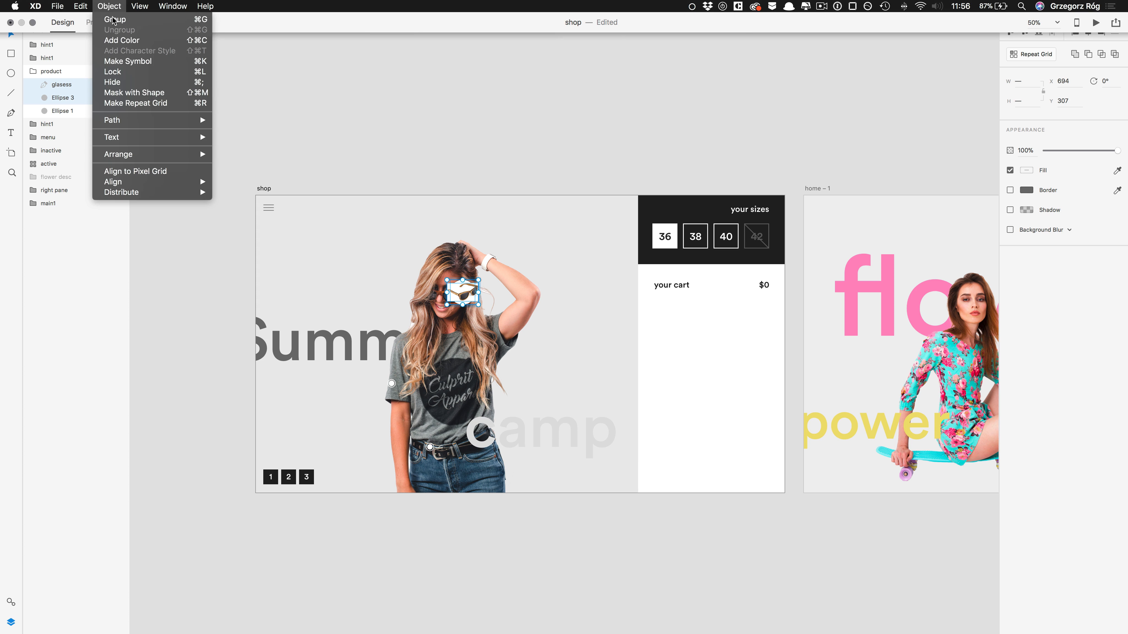
pyautogui.click(148, 93)
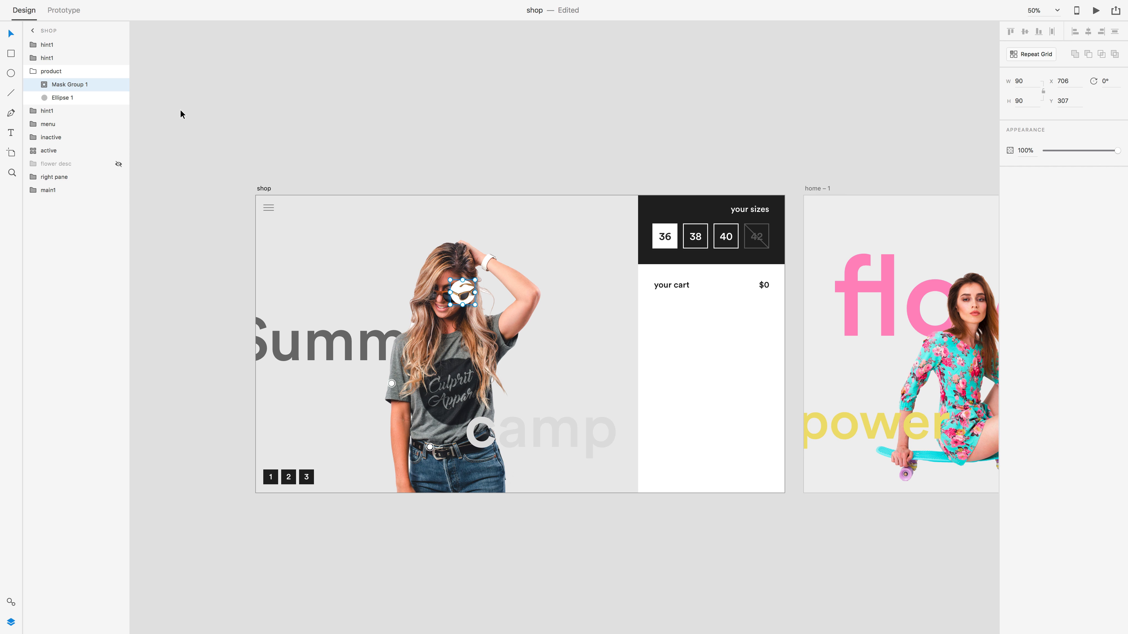
# Nudge the glasses image left inside its mask group to about X 675
pyautogui.click(63, 98)
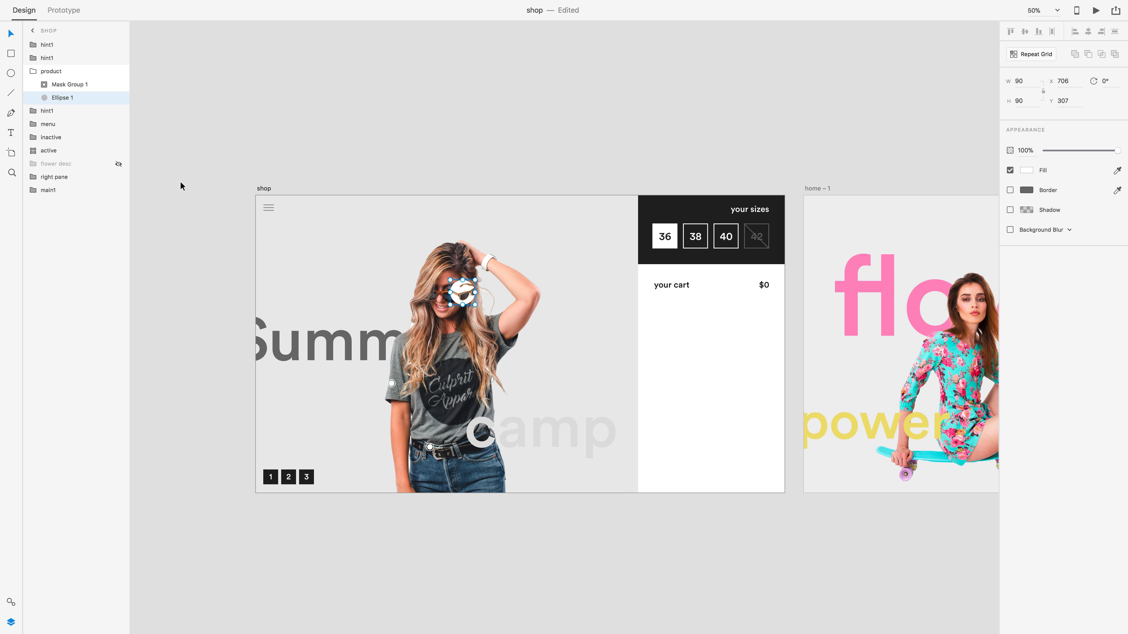
pyautogui.click(39, 84)
pyautogui.click(76, 112)
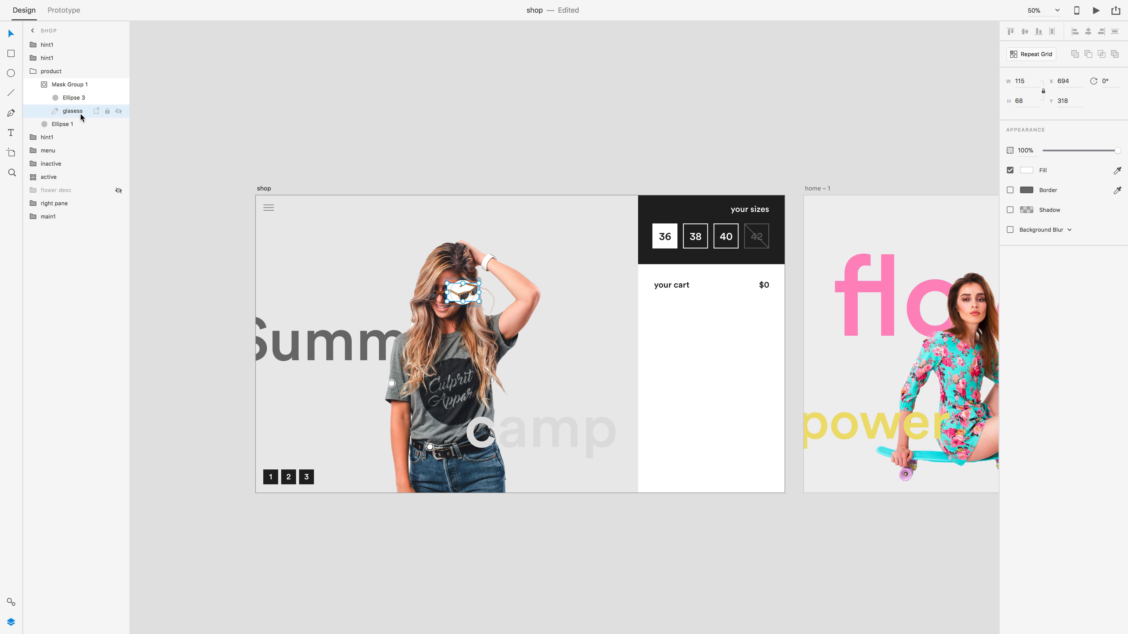
pyautogui.press('Left')
pyautogui.press('Left')
pyautogui.press('Left')
pyautogui.press('Left')
pyautogui.press('Left')
pyautogui.press('Left')
pyautogui.press('Left')
pyautogui.press('Left')
pyautogui.press('Left')
pyautogui.press('Left')
pyautogui.press('Left')
pyautogui.press('Left')
pyautogui.press('Left')
pyautogui.press('Left')
pyautogui.press('Left')
pyautogui.press('Left')
pyautogui.press('Left')
pyautogui.press('Left')
pyautogui.press('Left')
pyautogui.press('Left')
pyautogui.press('Left')
pyautogui.press('Left')
pyautogui.press('Left')
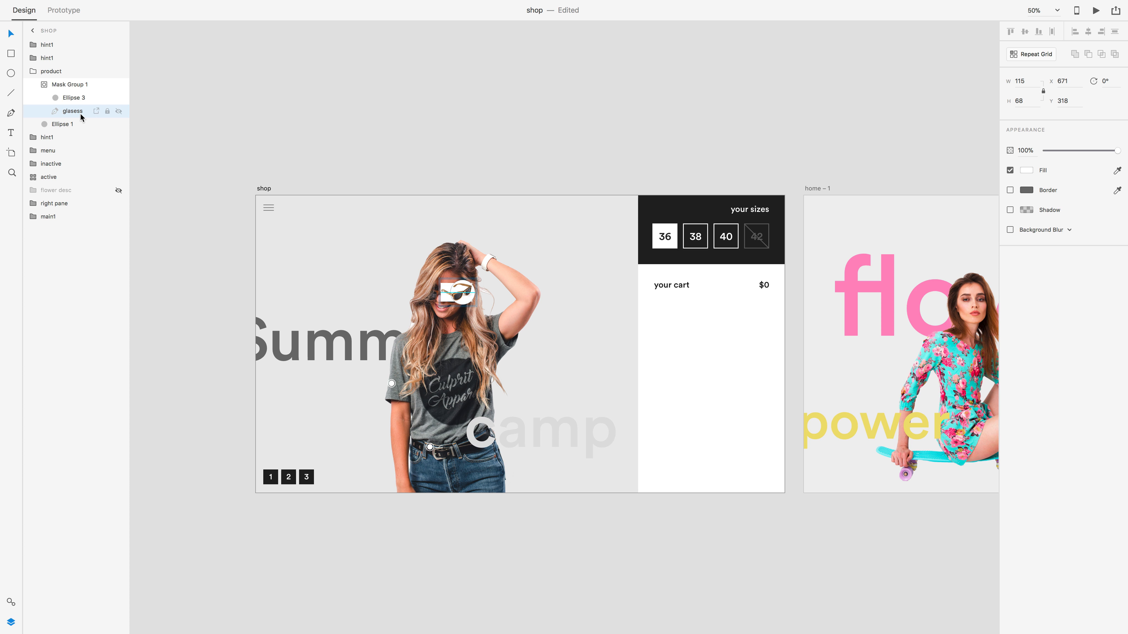
pyautogui.press('Right')
pyautogui.press('Right')
pyautogui.press('Right')
pyautogui.click(375, 103)
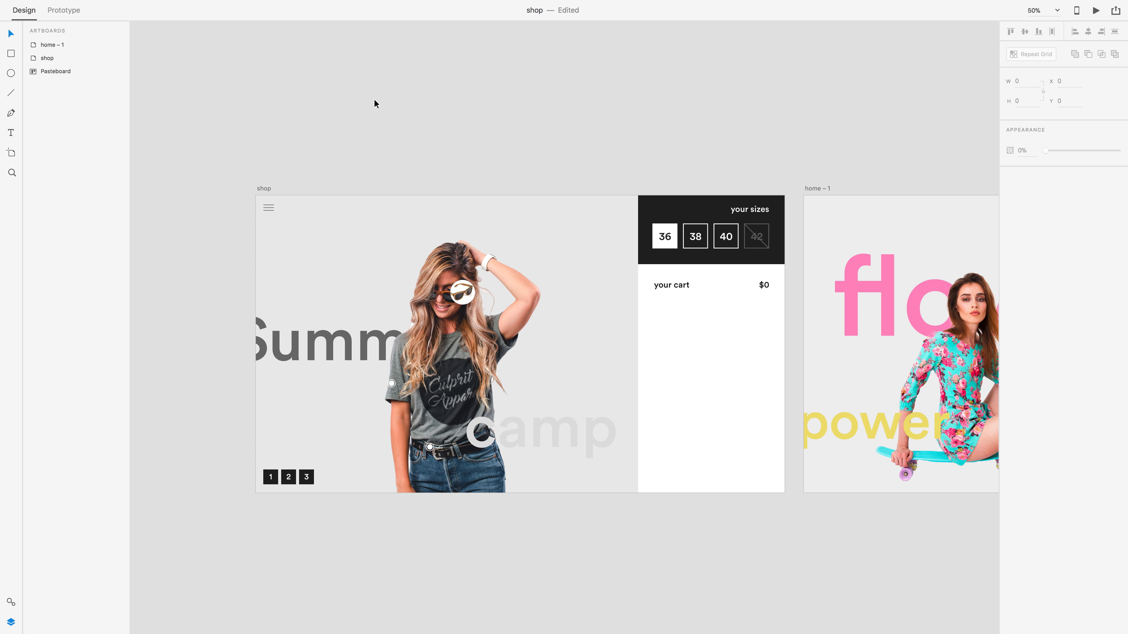
# Nudge the glasses image slightly back to the right within the circular mask
pyautogui.keyDown('super'); pyautogui.click(468, 293); pyautogui.keyUp('super')
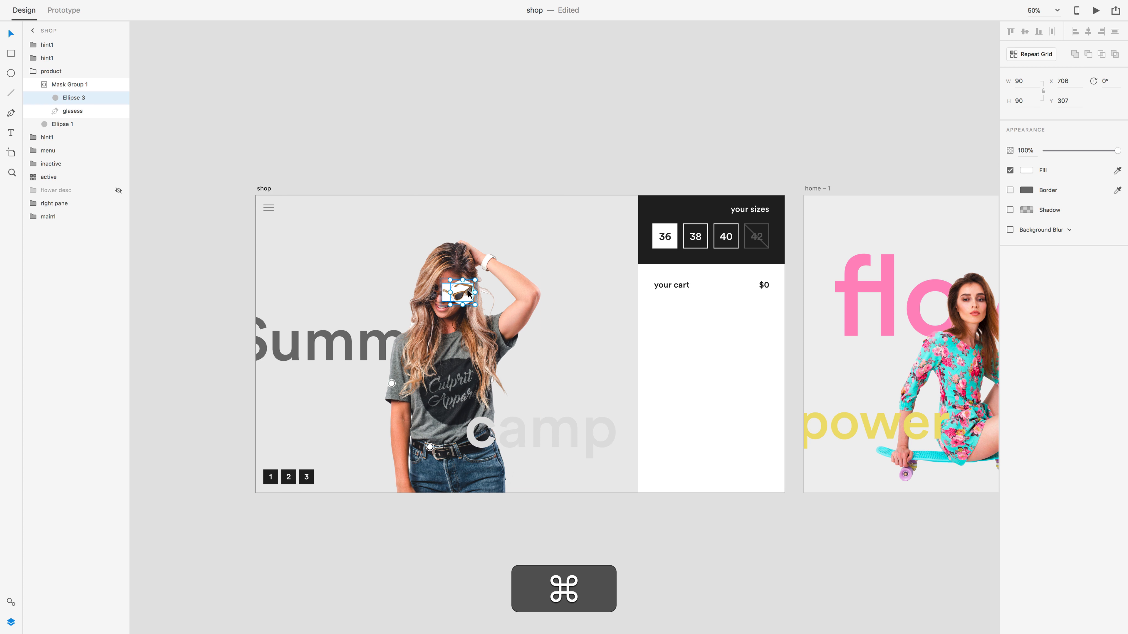
pyautogui.click(61, 111)
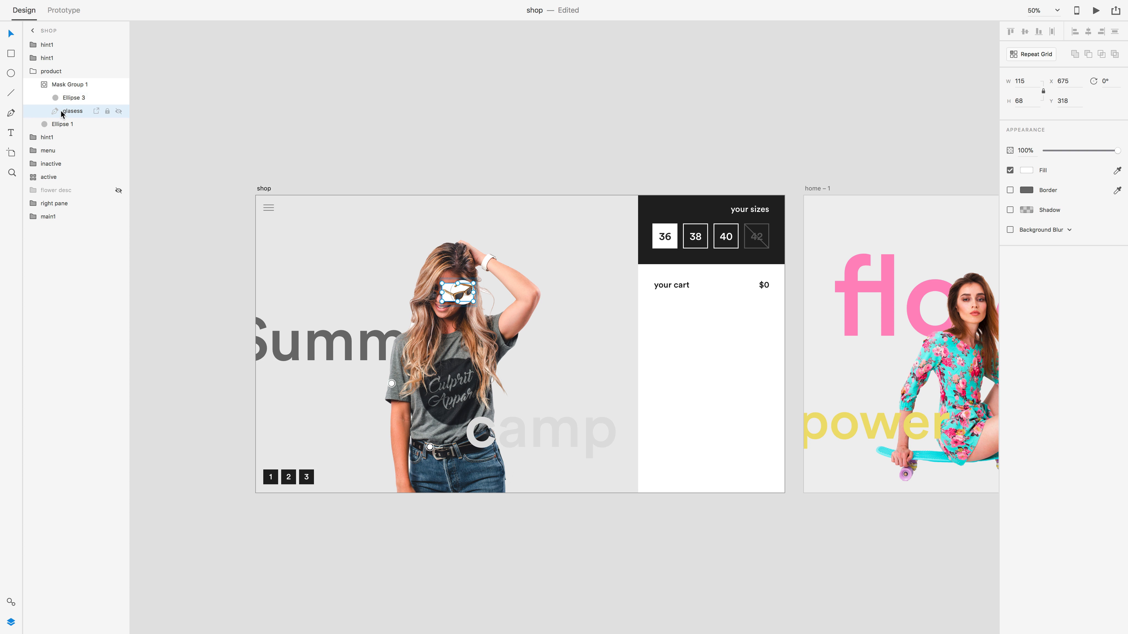
pyautogui.press('Right')
pyautogui.press('Right')
pyautogui.press('Right')
pyautogui.press('Right')
pyautogui.press('Right')
pyautogui.press('Right')
pyautogui.press('Right')
pyautogui.click(328, 101)
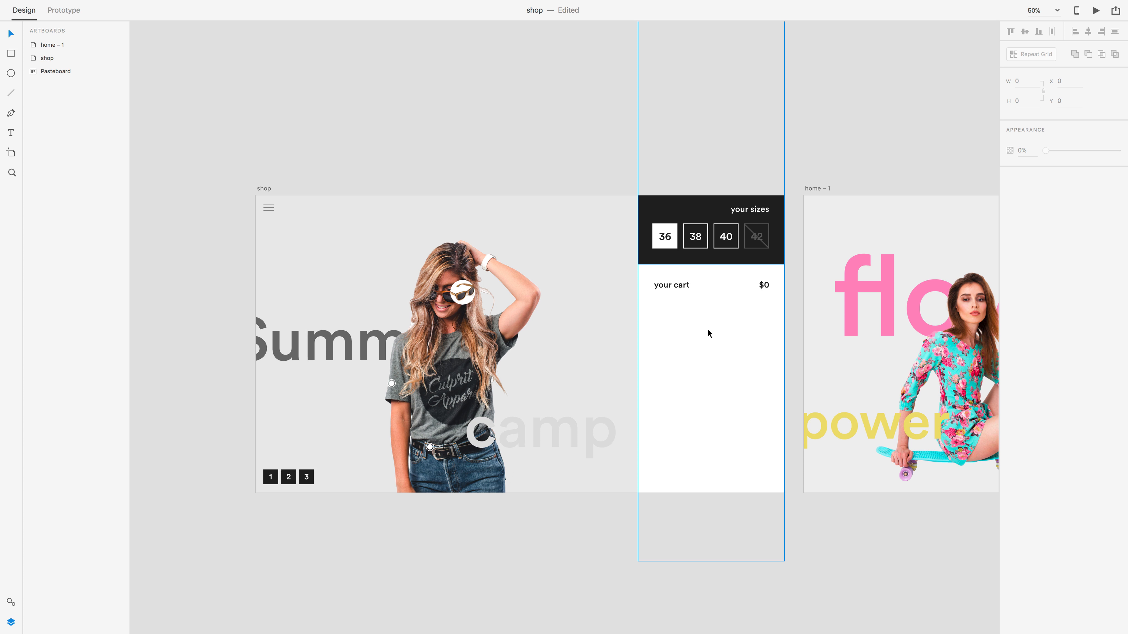
# Copy the drop placeholder group from the pasteboard into the shop artboard's cart, positioned at about X 1467, Y 483
pyautogui.hscroll(10, 701, 333)
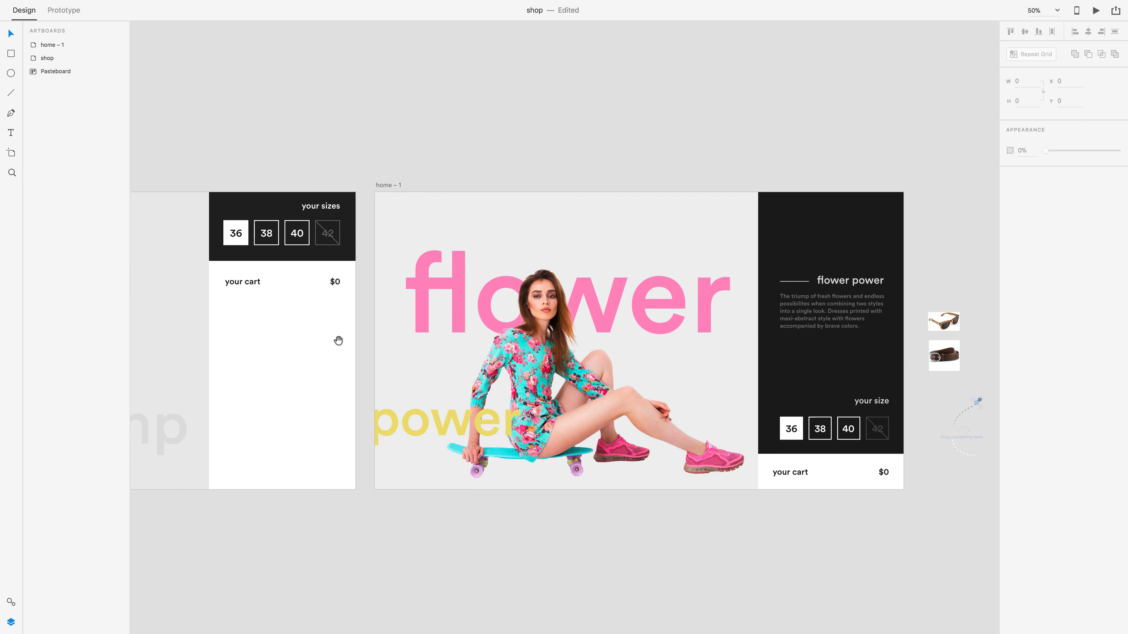
pyautogui.keyDown('super'); pyautogui.click(943, 327); pyautogui.keyUp('super')
pyautogui.click(965, 409)
pyautogui.click(969, 447)
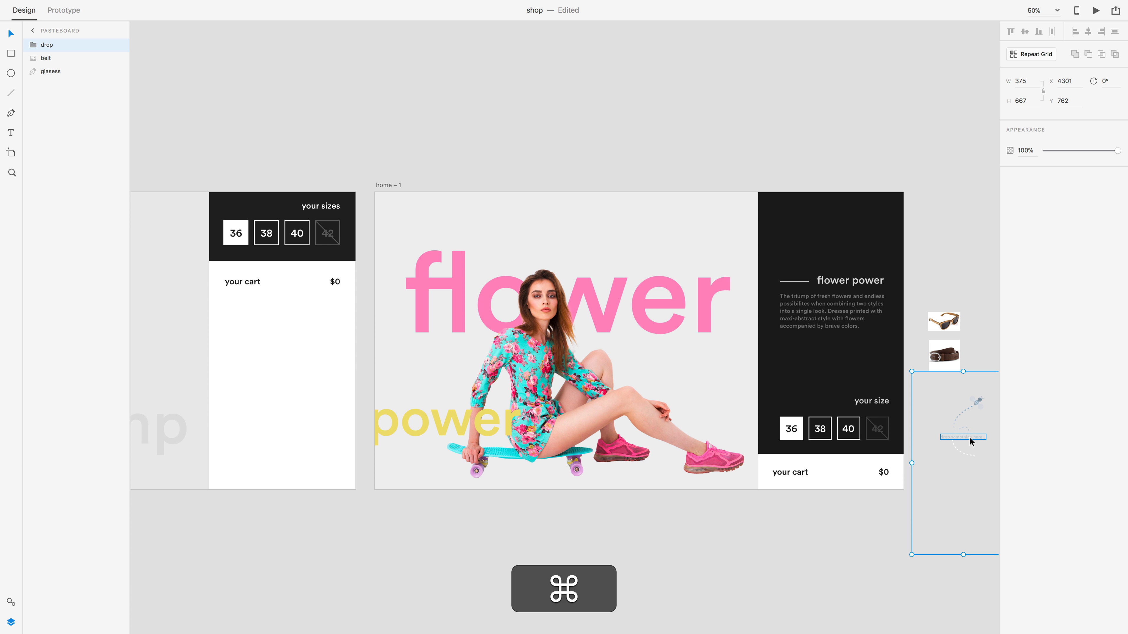
pyautogui.press('super+c')
pyautogui.press('super+v')
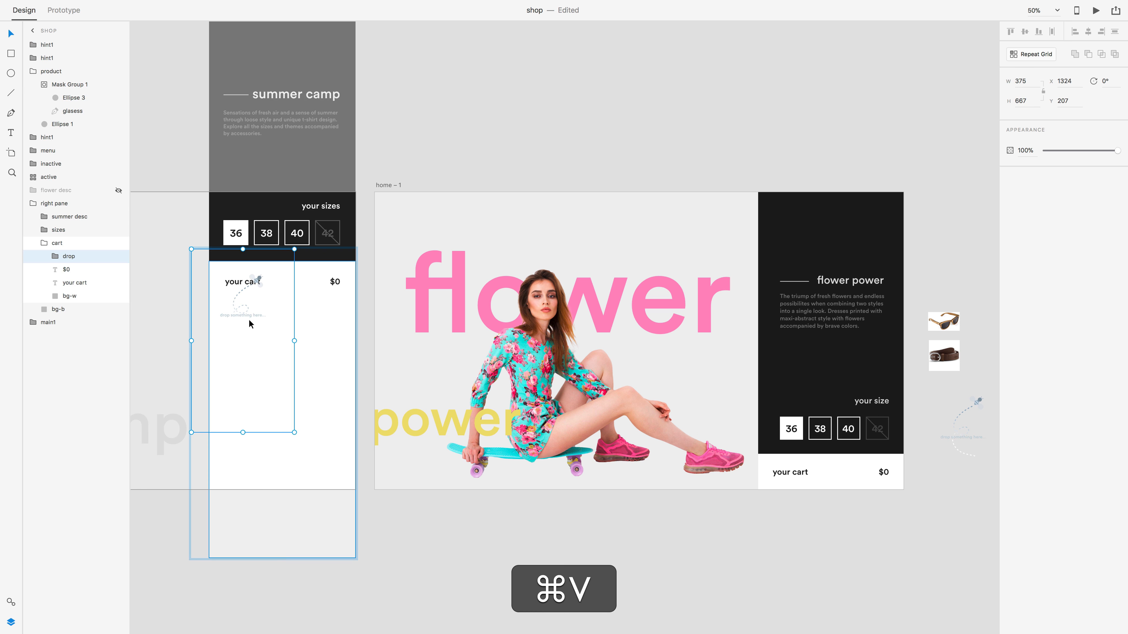
pyautogui.moveTo(249, 319); pyautogui.dragTo(281, 391)
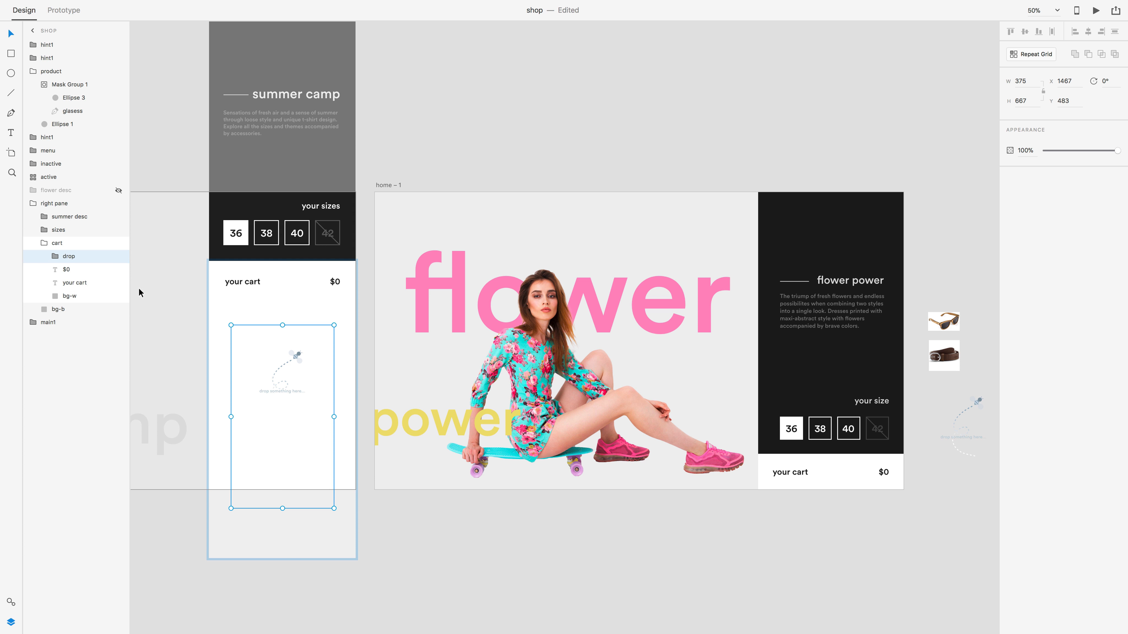
pyautogui.click(457, 154)
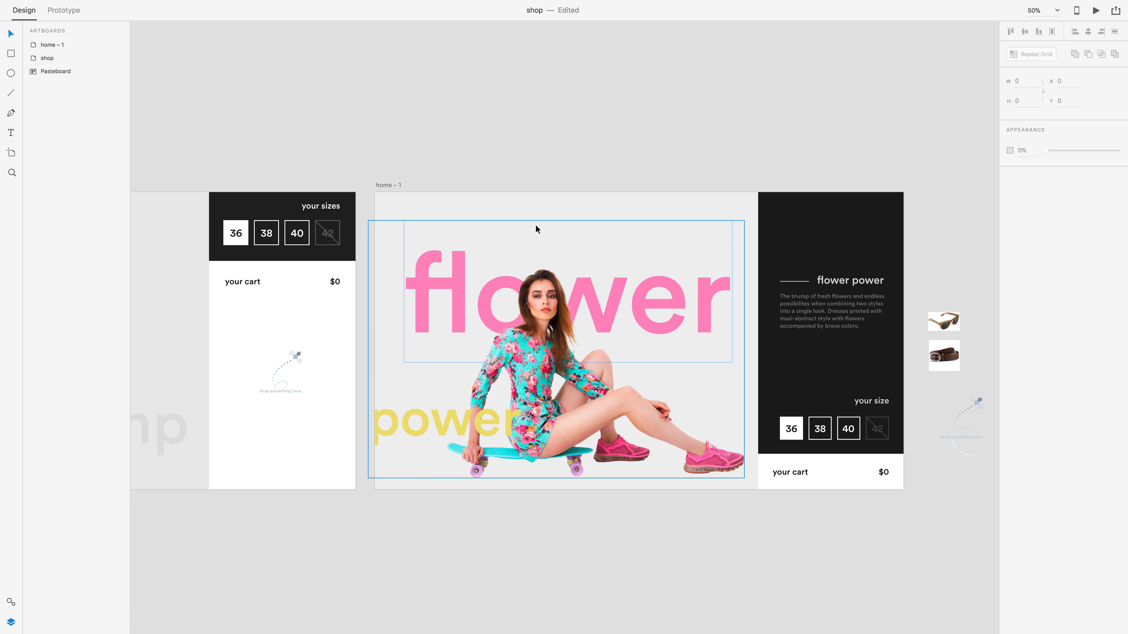
# Move the glasses and belt images together from the pasteboard into the shop artboard's cart area, below the "your cart" heading
pyautogui.moveTo(464, 306); pyautogui.dragTo(509, 299)
pyautogui.click(985, 313)
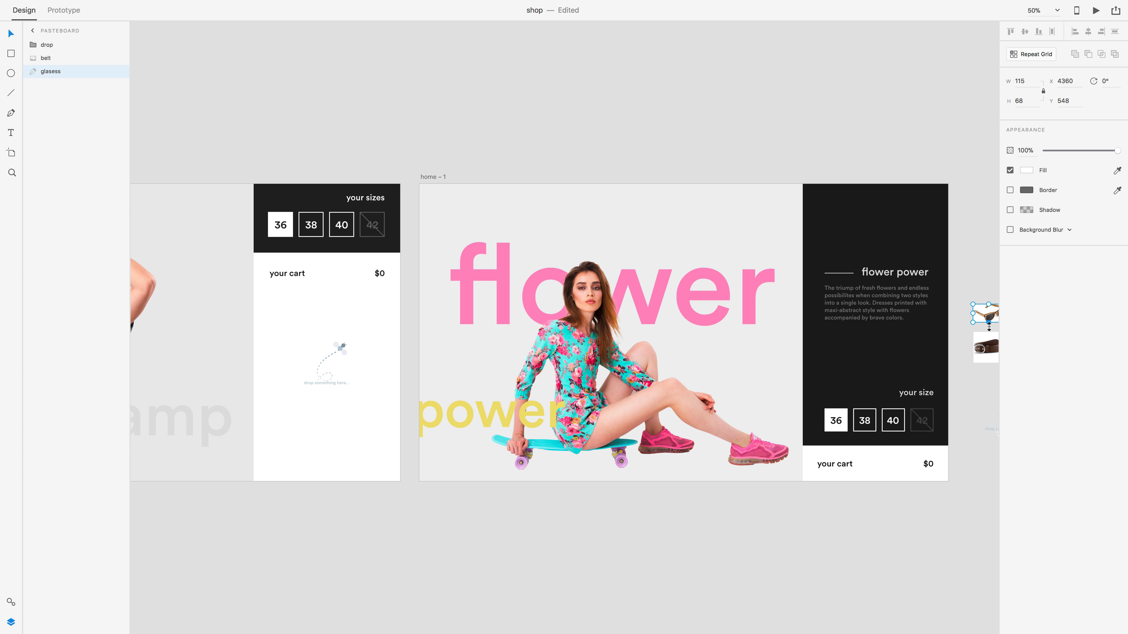
pyautogui.keyDown('super'); pyautogui.click(985, 346); pyautogui.keyUp('super')
pyautogui.keyDown('shift'); pyautogui.keyDown('super'); pyautogui.click(984, 316); pyautogui.keyUp('super'); pyautogui.keyUp('shift')
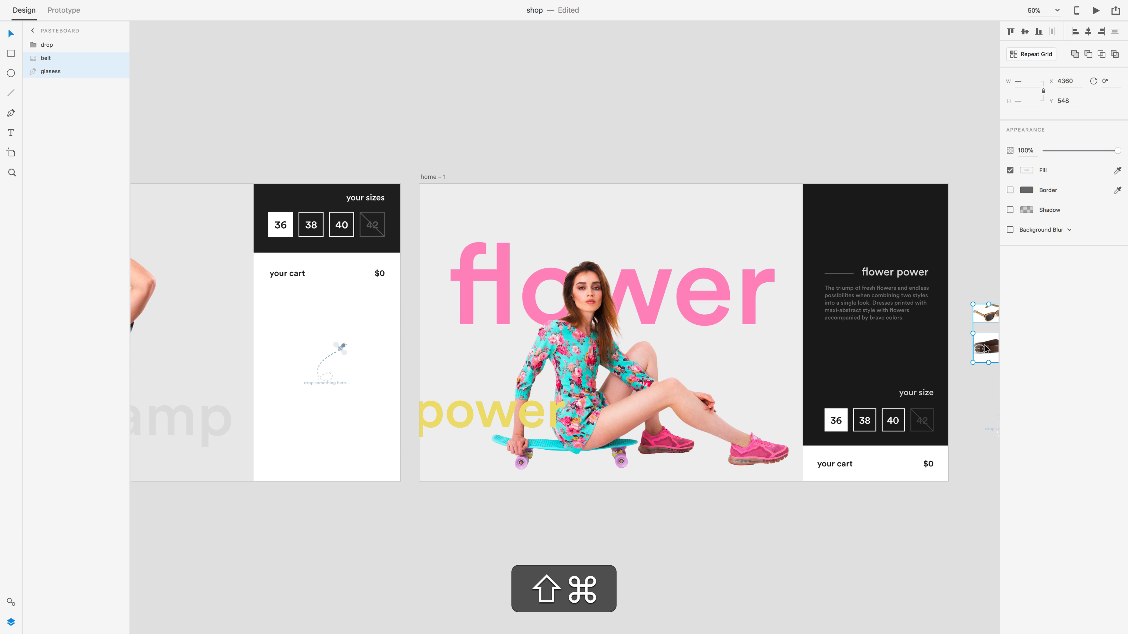
pyautogui.moveTo(988, 350); pyautogui.dragTo(283, 339)
pyautogui.click(332, 92)
# Duplicate the "your cart" text beside the glasses picture in the cart and change the copy to "Supercool glasses"
pyautogui.moveTo(306, 205); pyautogui.dragTo(631, 281)
pyautogui.keyDown('super'); pyautogui.click(595, 261); pyautogui.keyUp('super')
pyautogui.doubleClick(631, 281)
pyautogui.write('Supercool glasses')
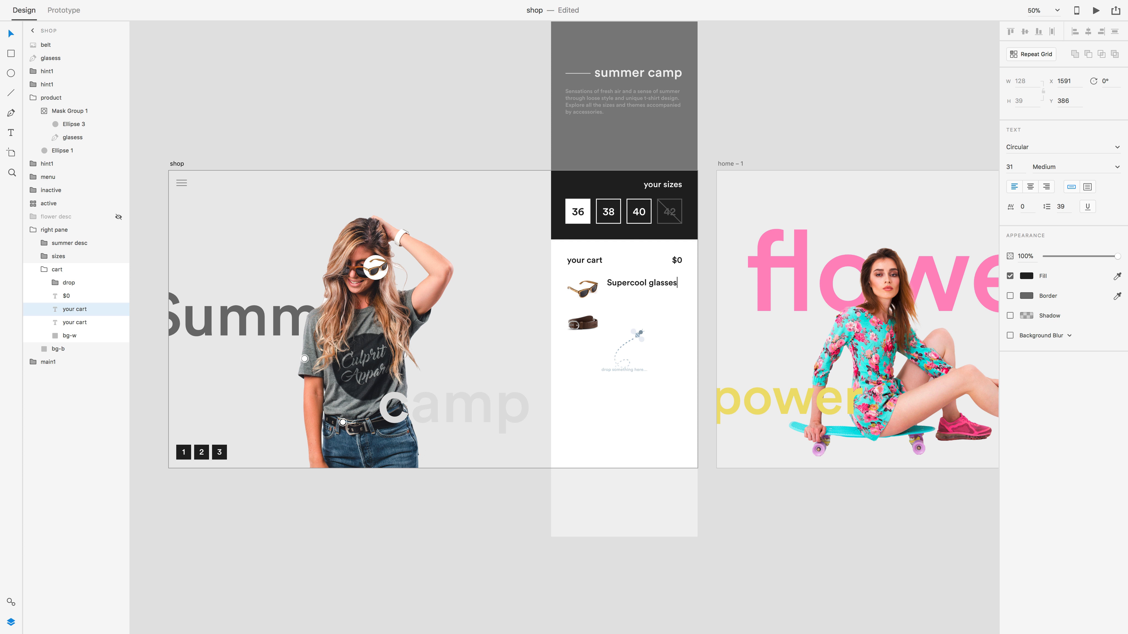
pyautogui.press('super+a')
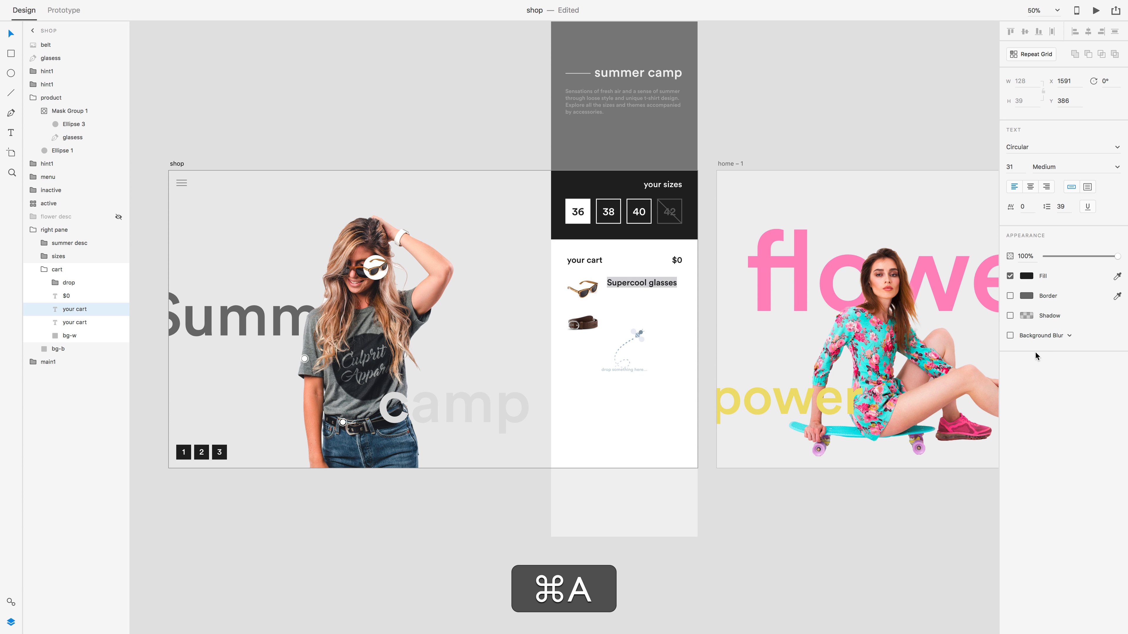
pyautogui.press('Escape')
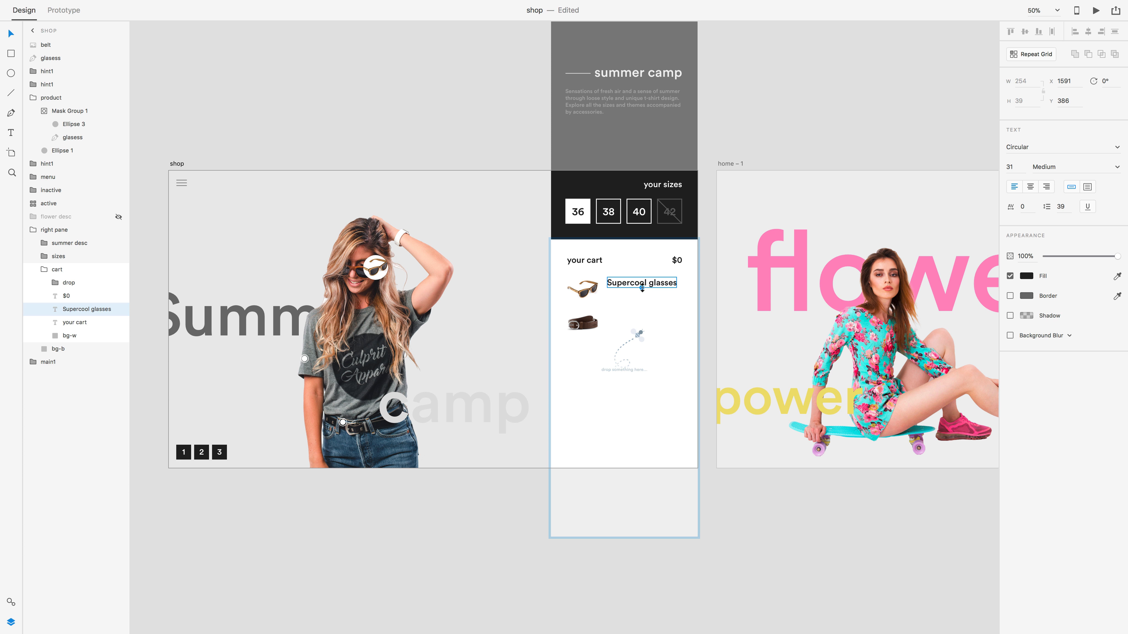
# Reduce the "Supercool glasses" text to size 25 and duplicate it directly below as the price "+$450"
pyautogui.moveTo(641, 289); pyautogui.dragTo(621, 297)
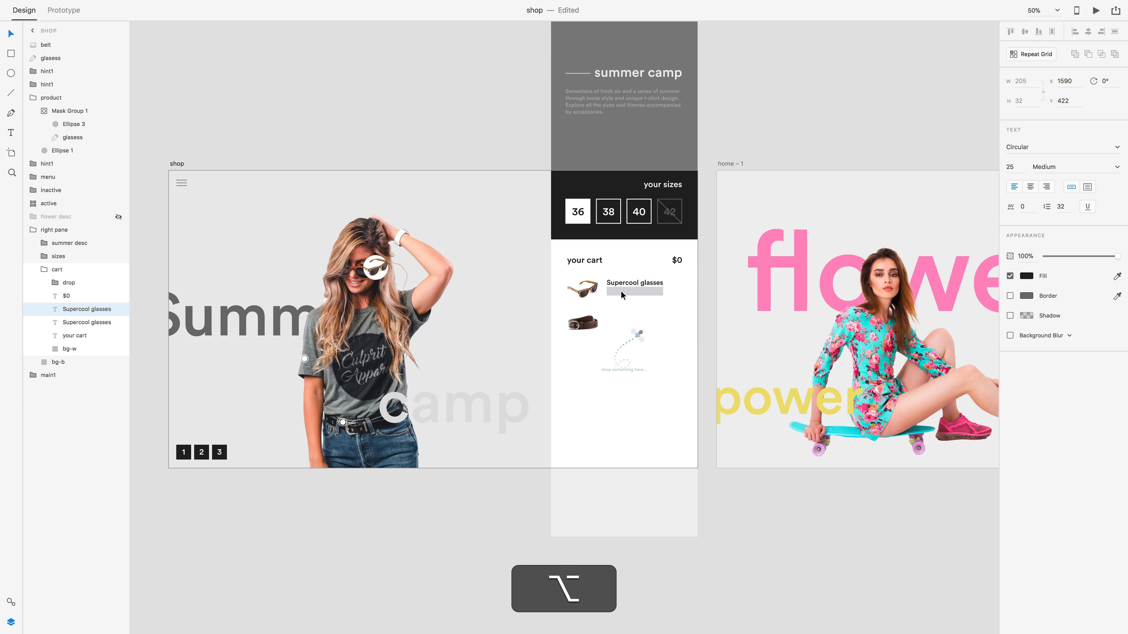
pyautogui.press('shift')
pyautogui.write('+$5')
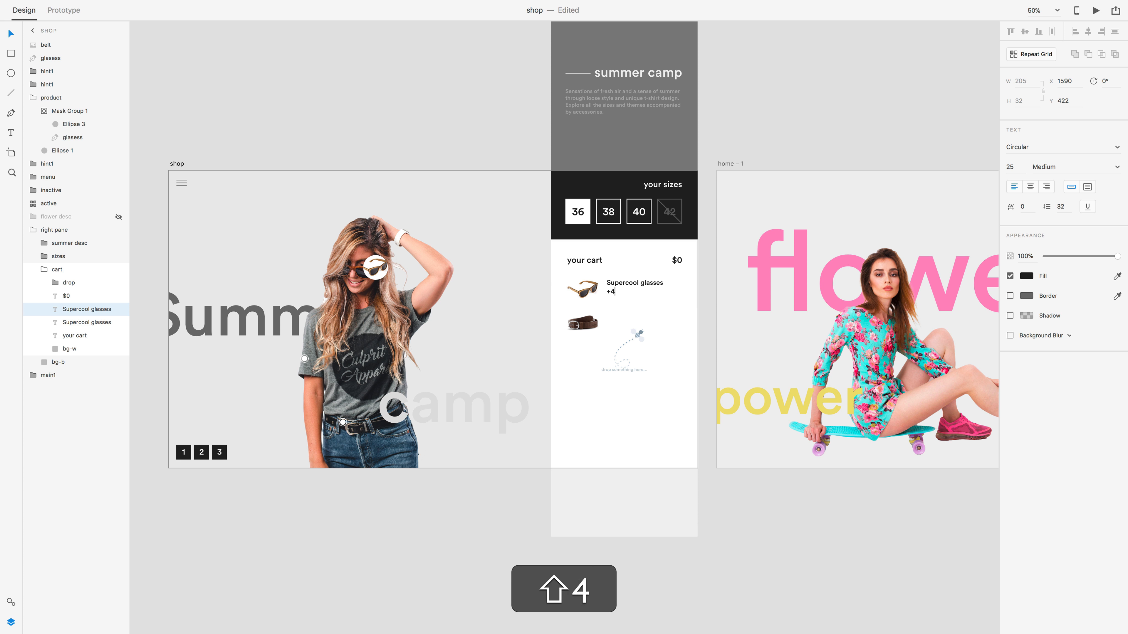
pyautogui.write('45')
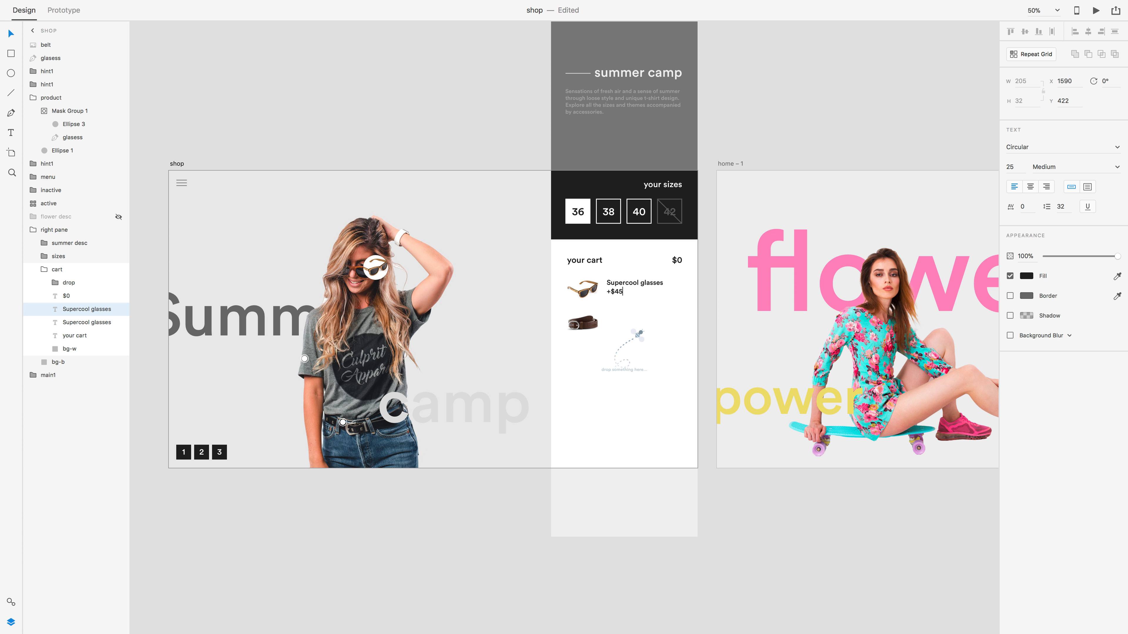
pyautogui.press('Escape')
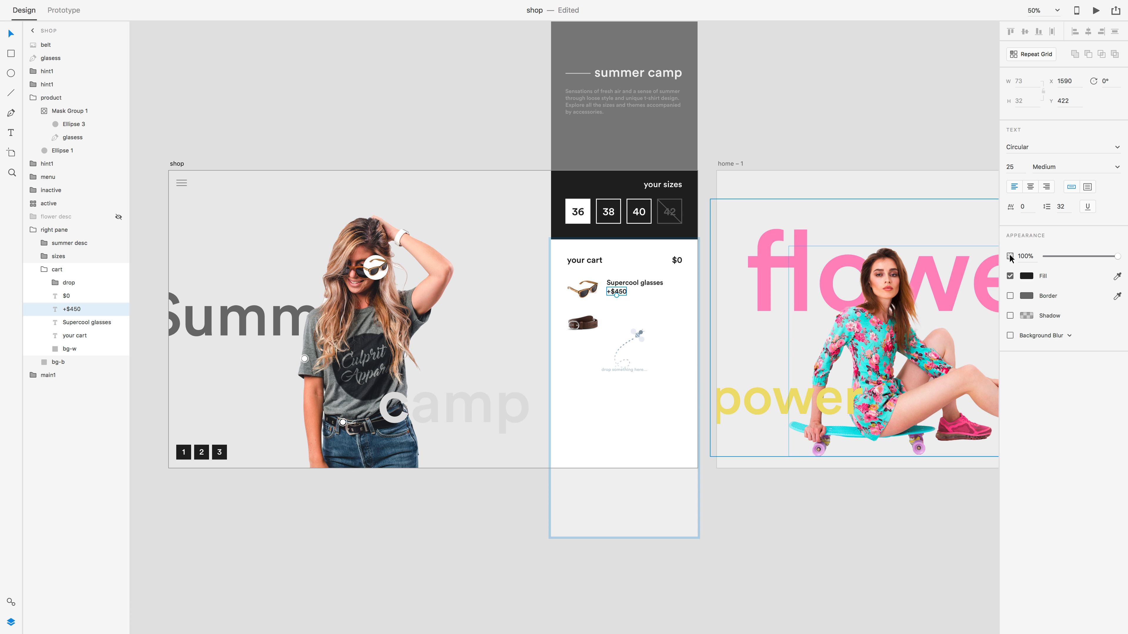
# Lower the glasses price's opacity to about 26% and duplicate the name and price together beside the belt picture
pyautogui.click(1062, 257)
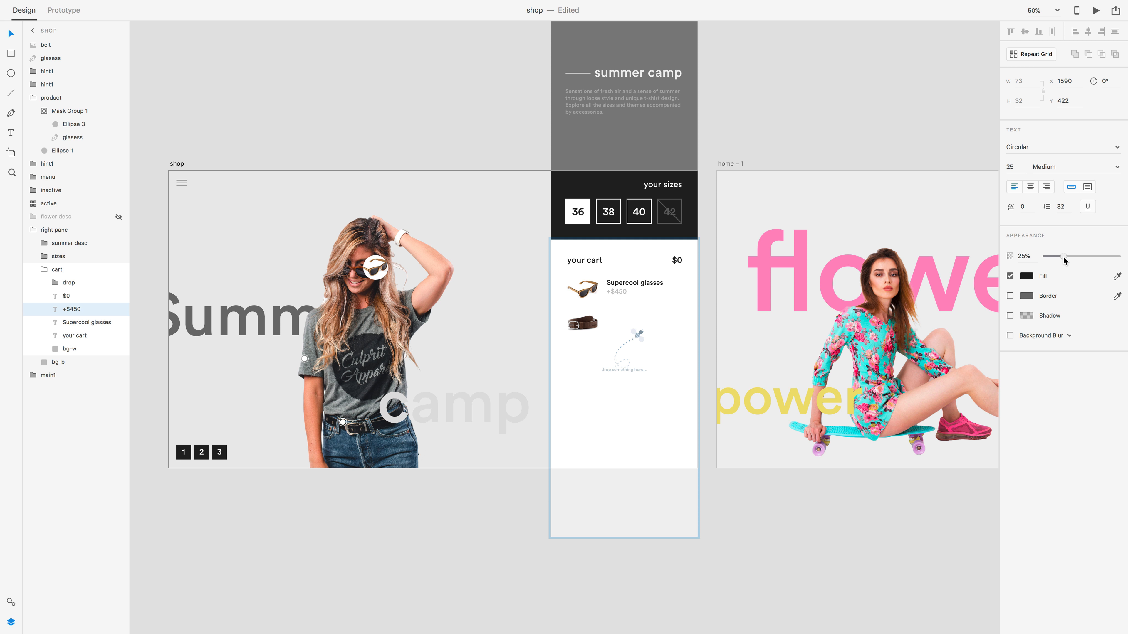
pyautogui.keyDown('shift'); pyautogui.click(626, 287); pyautogui.keyUp('shift')
pyautogui.moveTo(626, 289); pyautogui.dragTo(621, 328)
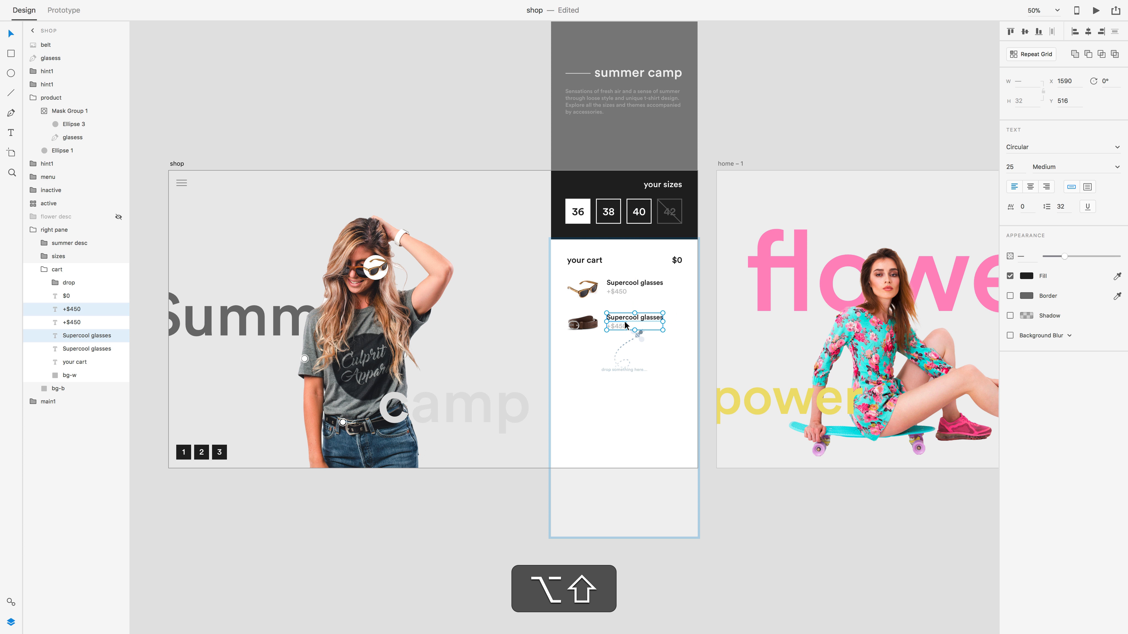
# Change the copied name beside the belt to "Fancy Belt" and its price to "+$150"
pyautogui.doubleClick(625, 319)
pyautogui.write('Fancy Ble')
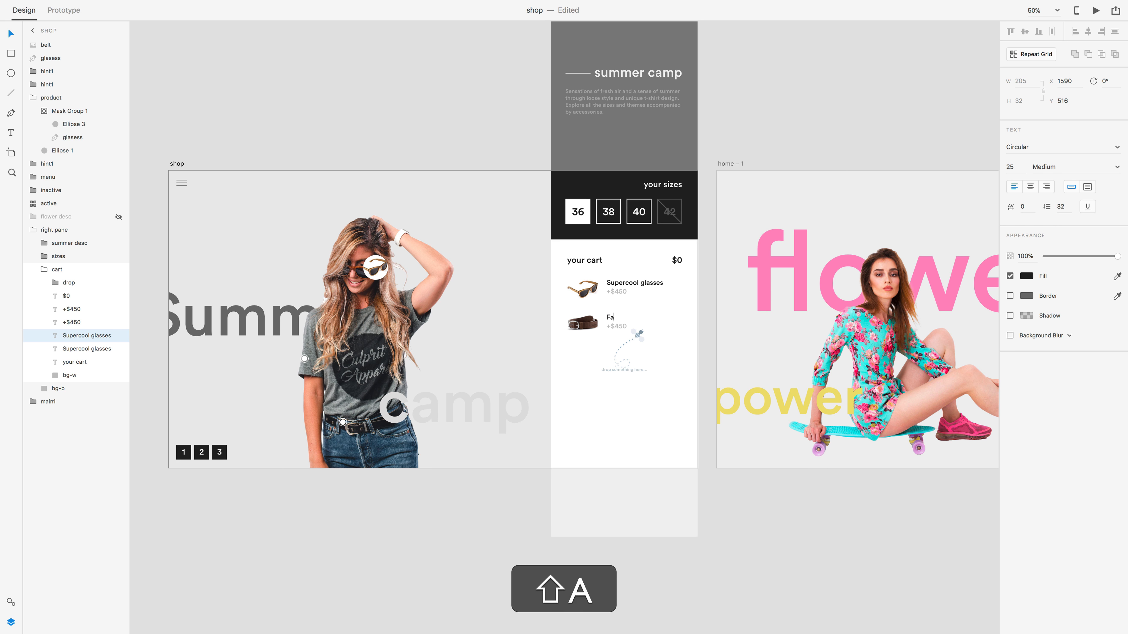
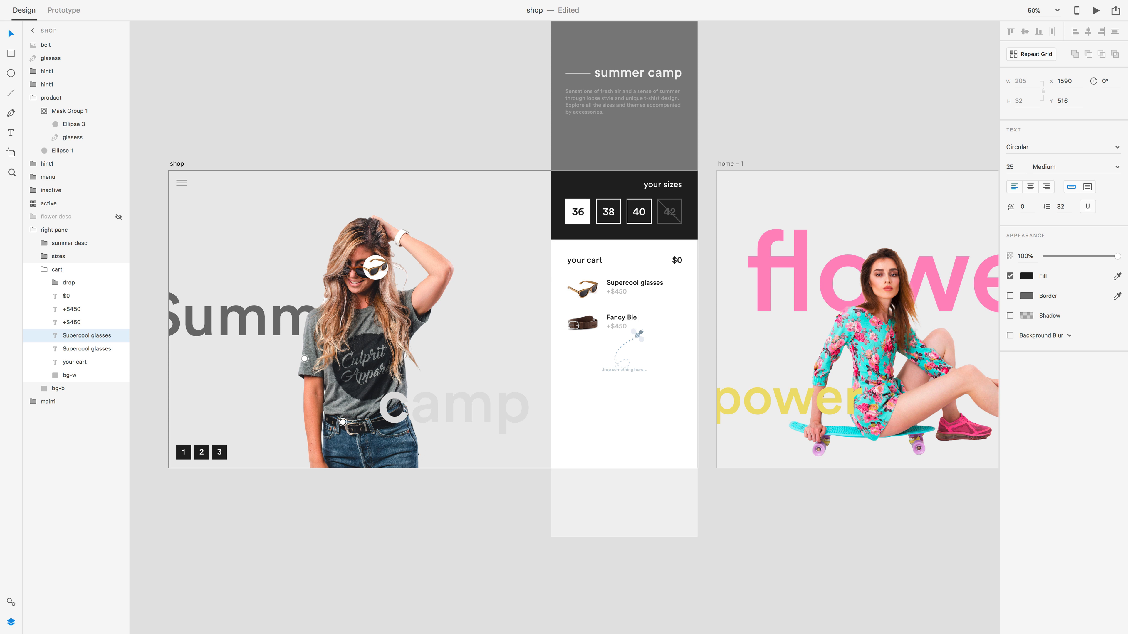
pyautogui.click(619, 338)
pyautogui.doubleClick(626, 328)
pyautogui.click(623, 326)
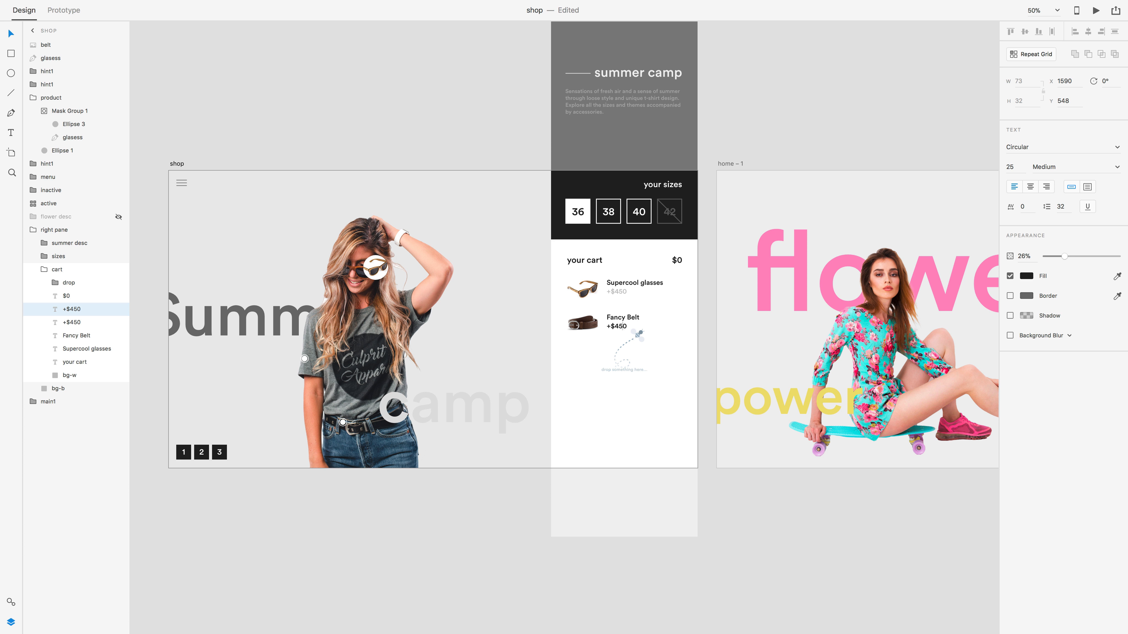
pyautogui.press('Escape')
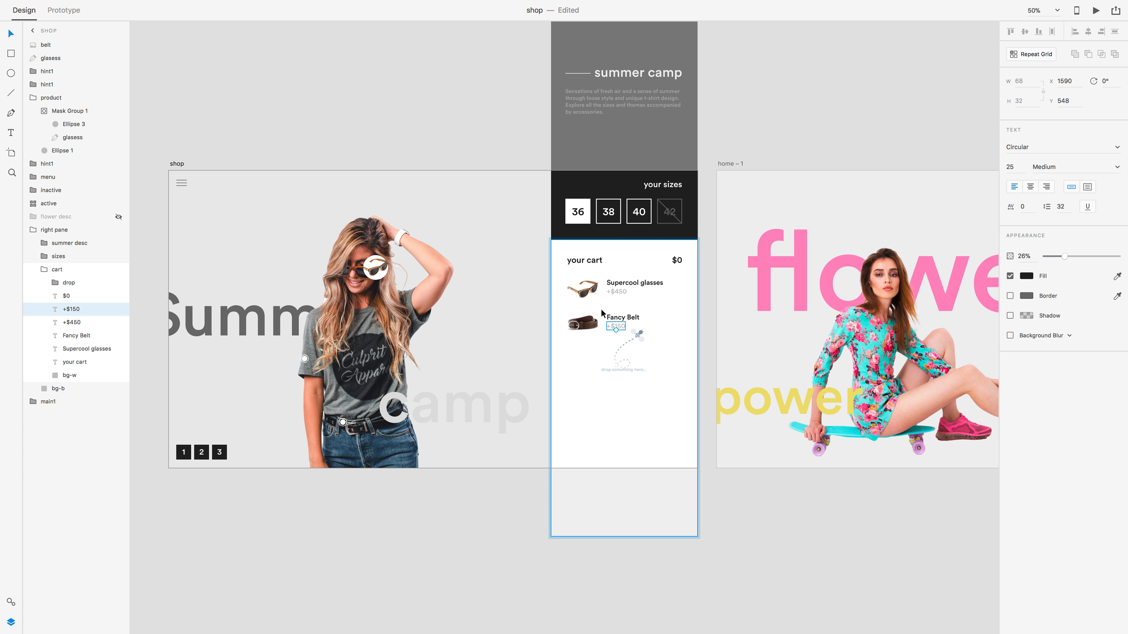
# Draw a horizontal divider line 418 wide between the two cart items and nudge it down to Y 490.5
pyautogui.press('l')
pyautogui.moveTo(568, 304)
pyautogui.mouseDown()
pyautogui.moveTo(574, 488)
pyautogui.moveTo(676, 311)
pyautogui.moveTo(659, 311)
pyautogui.moveTo(681, 312)
pyautogui.mouseUp()
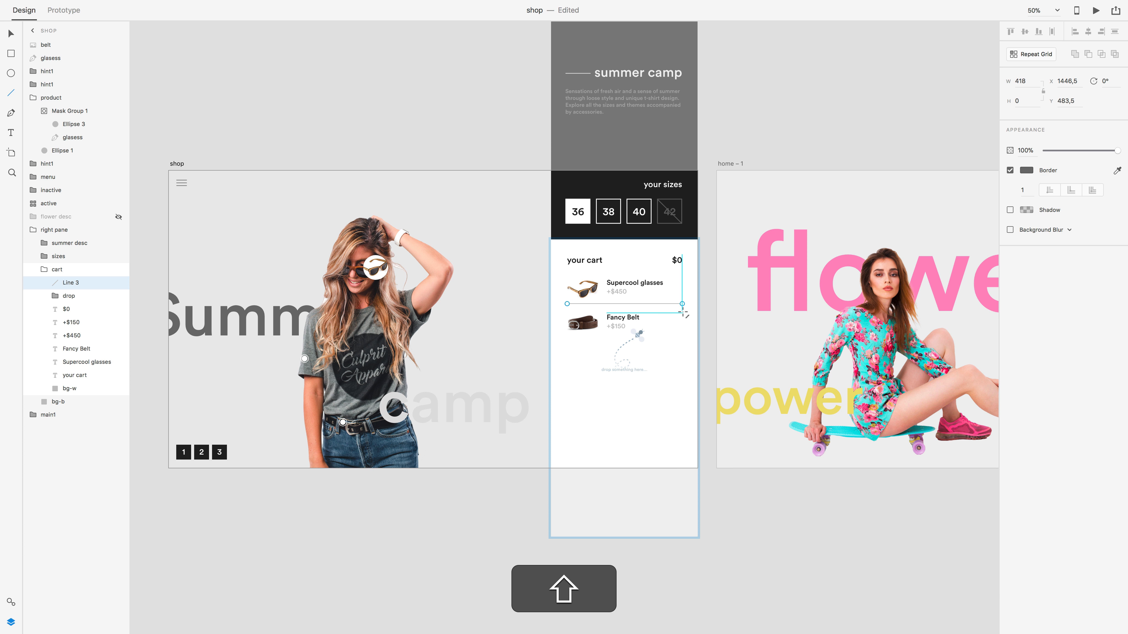
pyautogui.press('v')
pyautogui.press('Down')
pyautogui.press('Down')
pyautogui.press('Down')
pyautogui.press('Down')
pyautogui.press('Down')
pyautogui.press('Down')
pyautogui.press('Down')
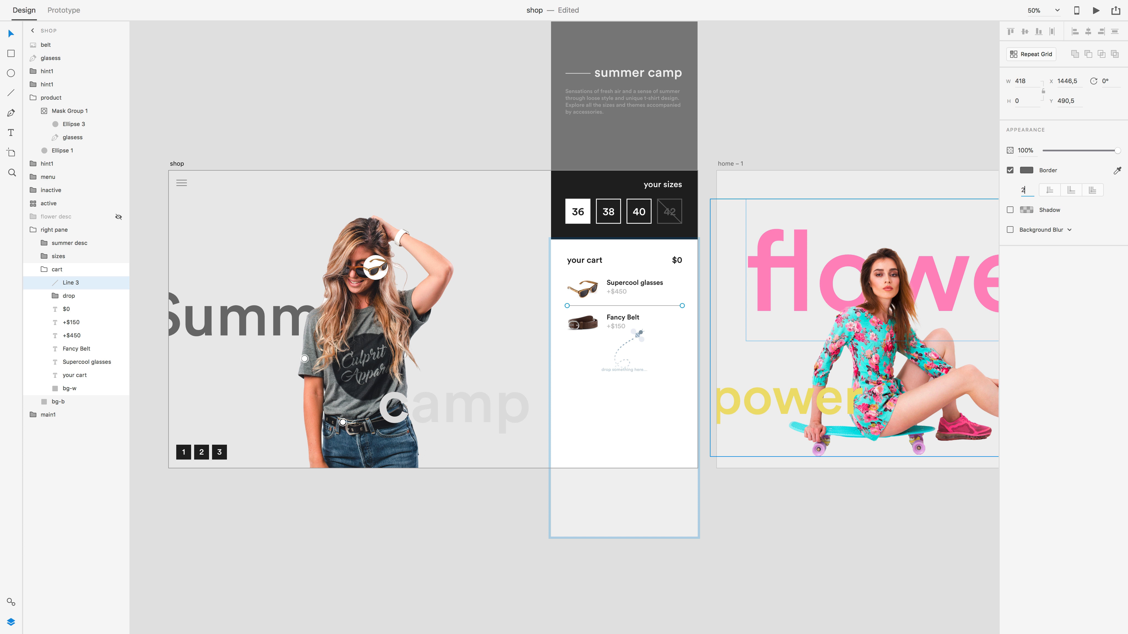
# Set the divider's border size to 2 and opacity to 20%, and duplicate it below the belt item at Y 616.5
pyautogui.press('Return')
pyautogui.press('1')
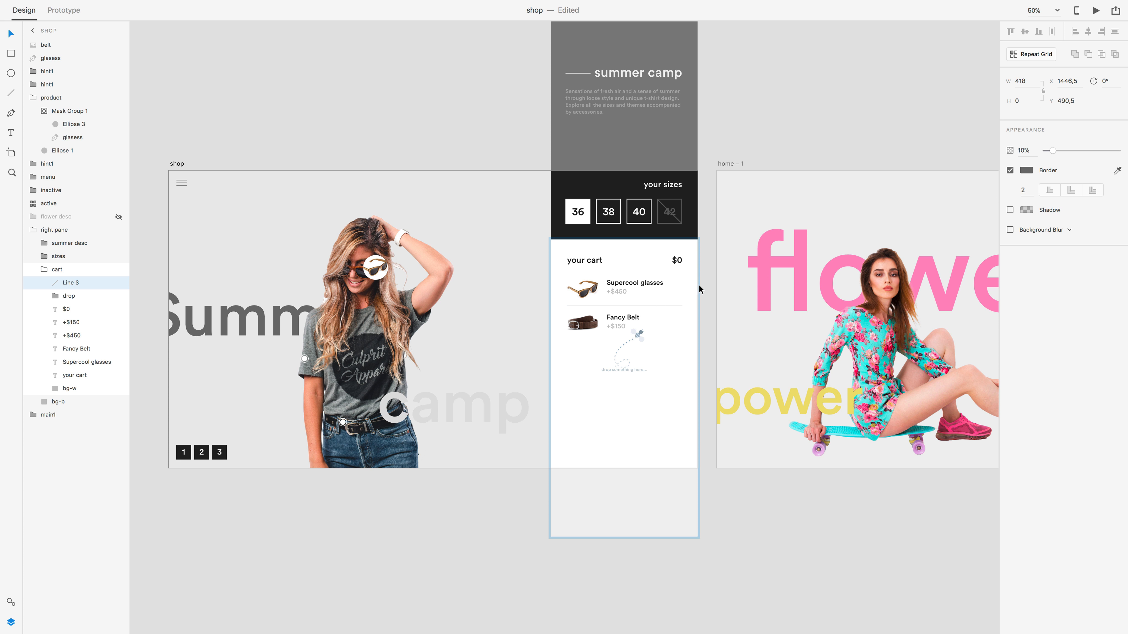
pyautogui.press('2')
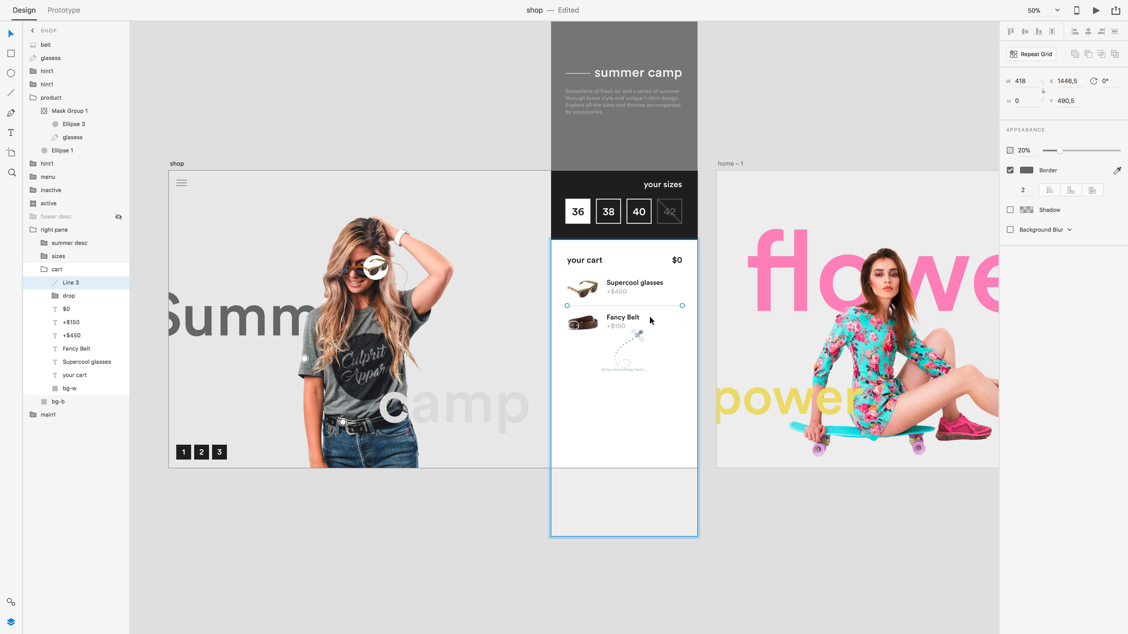
pyautogui.moveTo(648, 307); pyautogui.dragTo(644, 340)
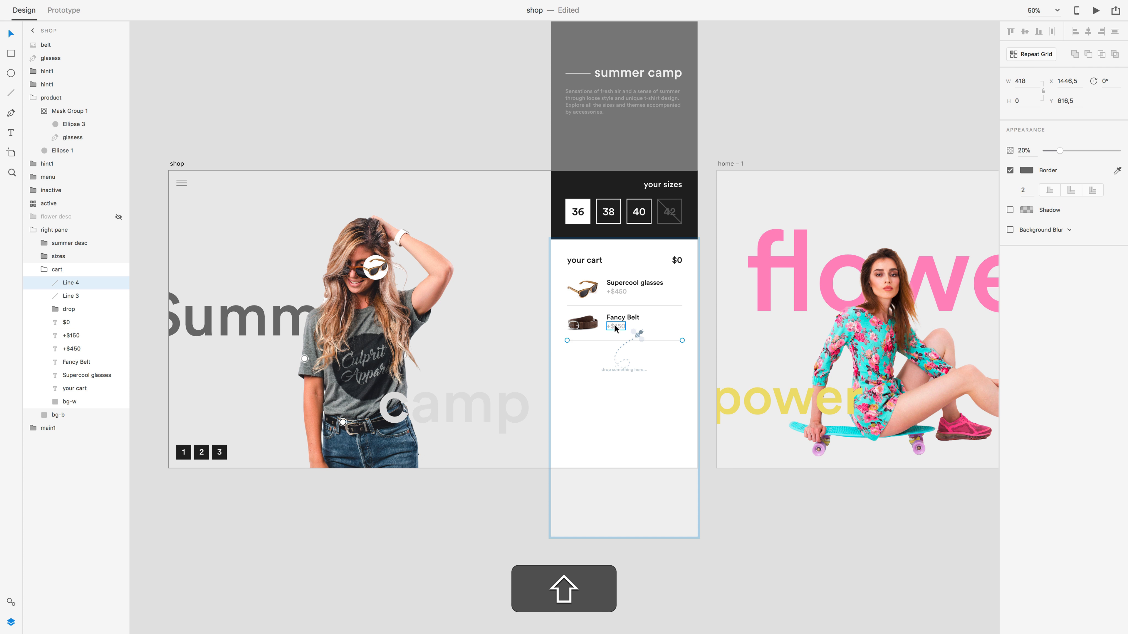
# Move the belt and glasses picture layers into the cart group
pyautogui.keyDown('shift'); pyautogui.click(615, 327); pyautogui.keyUp('shift')
pyautogui.keyDown('shift'); pyautogui.click(622, 318); pyautogui.keyUp('shift')
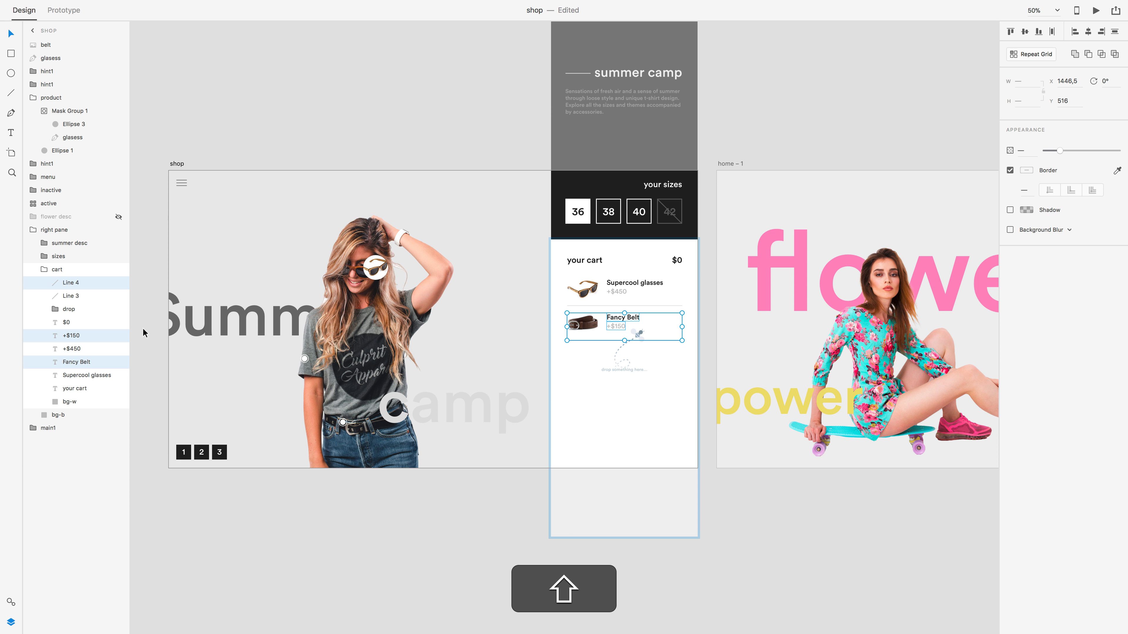
pyautogui.keyDown('super'); pyautogui.click(51, 45); pyautogui.keyUp('super')
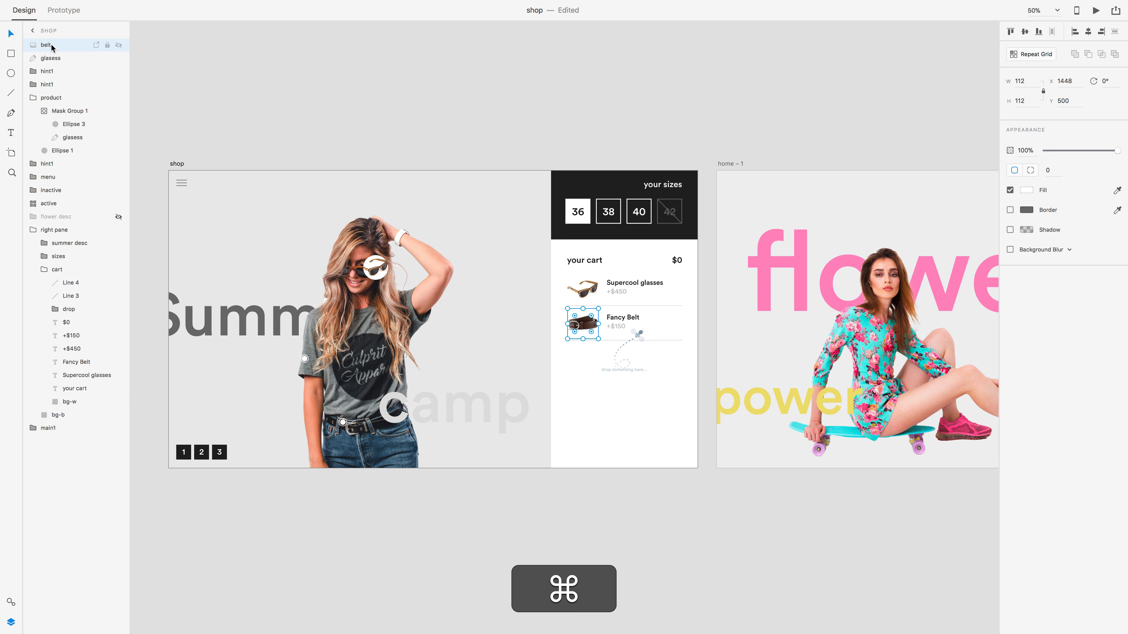
pyautogui.moveTo(48, 47); pyautogui.dragTo(72, 266)
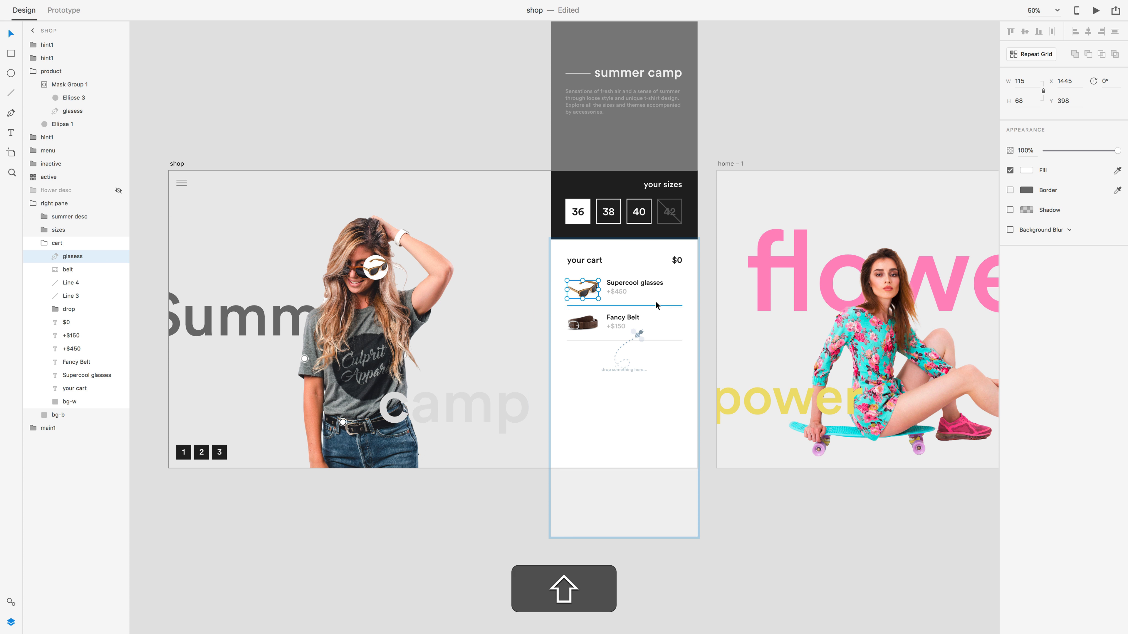
# Group the glasses picture, its name, price and divider line in the cart, and name the group "item1"
pyautogui.keyDown('shift'); pyautogui.keyDown('super'); pyautogui.click(622, 290); pyautogui.keyUp('super'); pyautogui.keyUp('shift')
pyautogui.keyDown('shift'); pyautogui.keyDown('super'); pyautogui.click(621, 292); pyautogui.keyUp('super'); pyautogui.keyUp('shift')
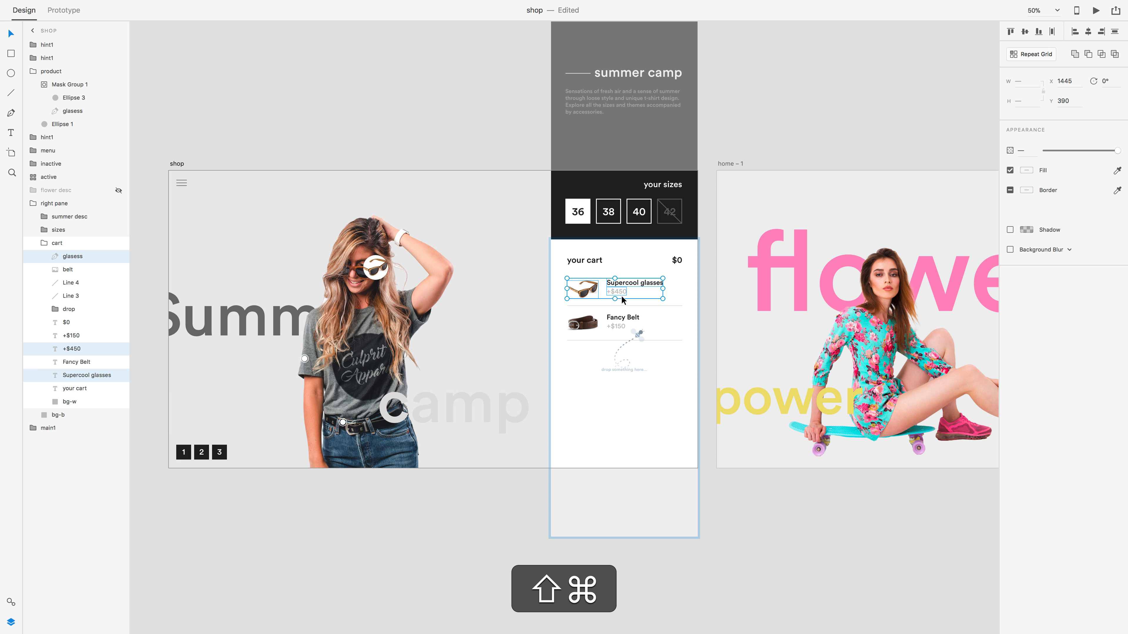
pyautogui.keyDown('shift'); pyautogui.keyDown('super'); pyautogui.click(623, 305); pyautogui.keyUp('super'); pyautogui.keyUp('shift')
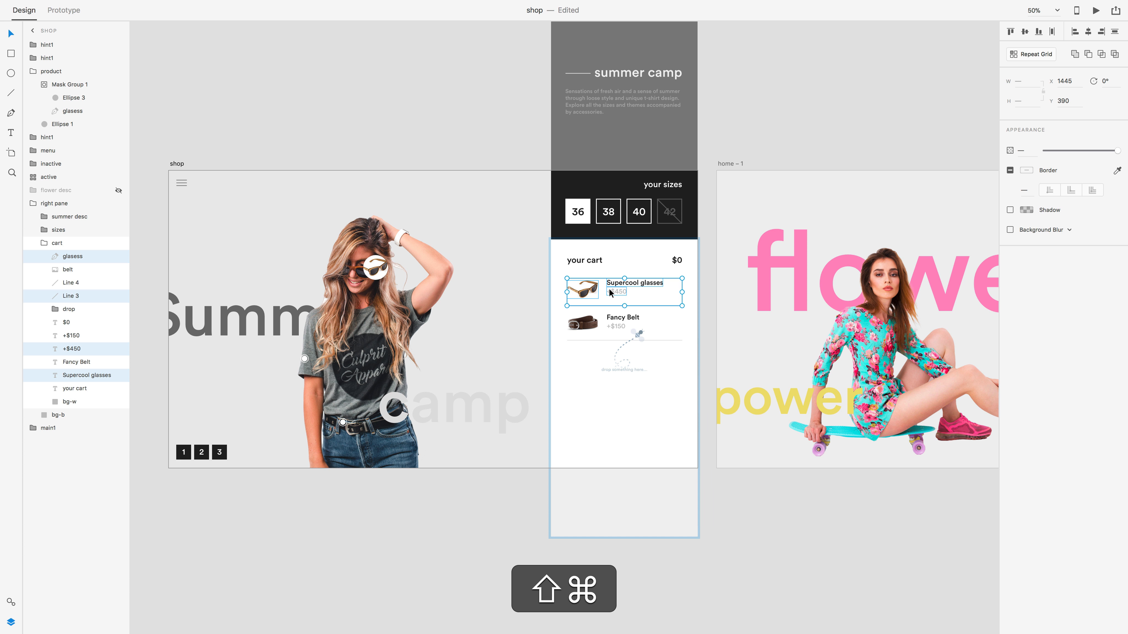
pyautogui.press('super+g')
pyautogui.doubleClick(71, 257)
pyautogui.write('item1')
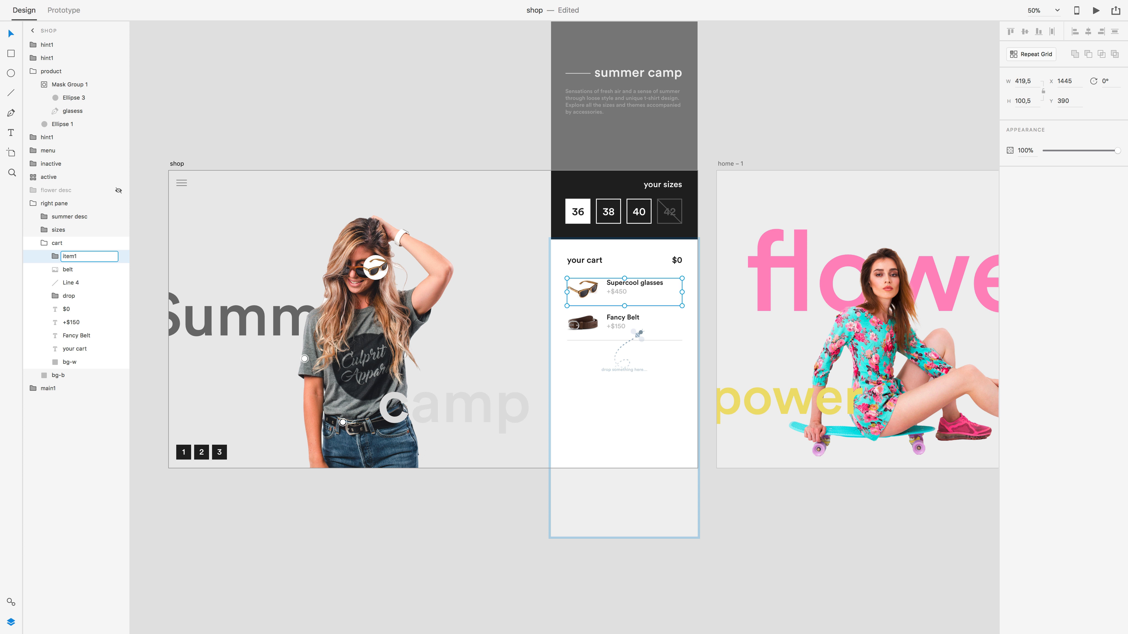
pyautogui.press('Return')
# Group the belt picture, its name, price and divider line in the cart, and name the group "item2"
pyautogui.scroll(2, 553, 309)
pyautogui.hscroll(-2, 554, 310)
pyautogui.keyDown('super'); pyautogui.click(665, 369); pyautogui.keyUp('super')
pyautogui.keyDown('shift'); pyautogui.keyDown('super'); pyautogui.click(705, 363); pyautogui.keyUp('super'); pyautogui.keyUp('shift')
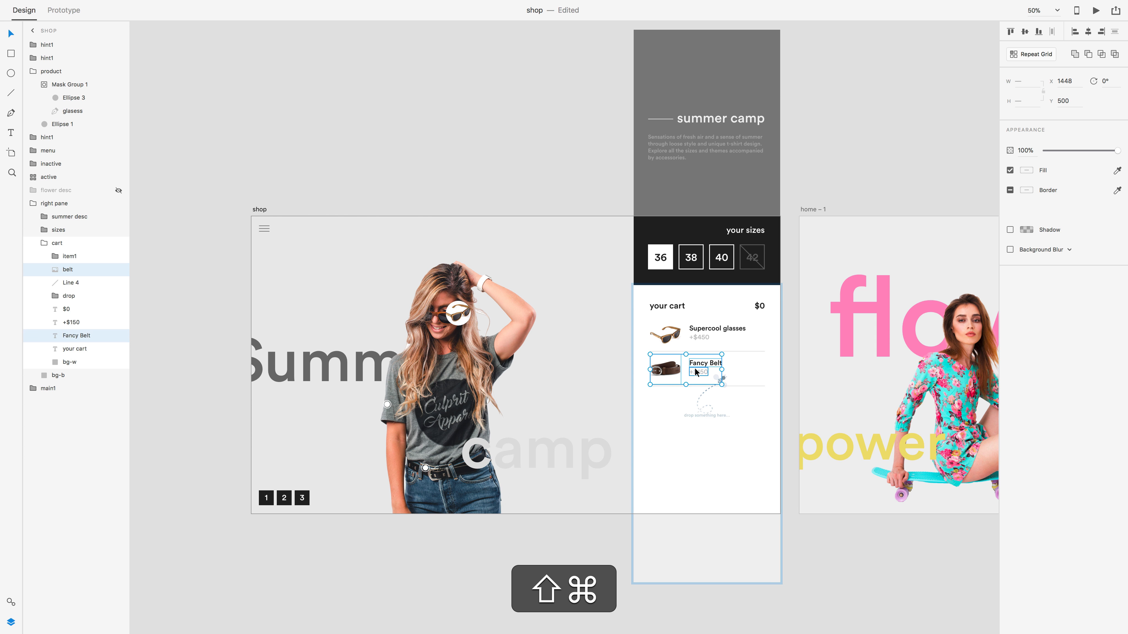
pyautogui.keyDown('shift'); pyautogui.keyDown('super'); pyautogui.click(695, 372); pyautogui.keyUp('super'); pyautogui.keyUp('shift')
pyautogui.keyDown('shift'); pyautogui.keyDown('super'); pyautogui.click(729, 386); pyautogui.keyUp('super'); pyautogui.keyUp('shift')
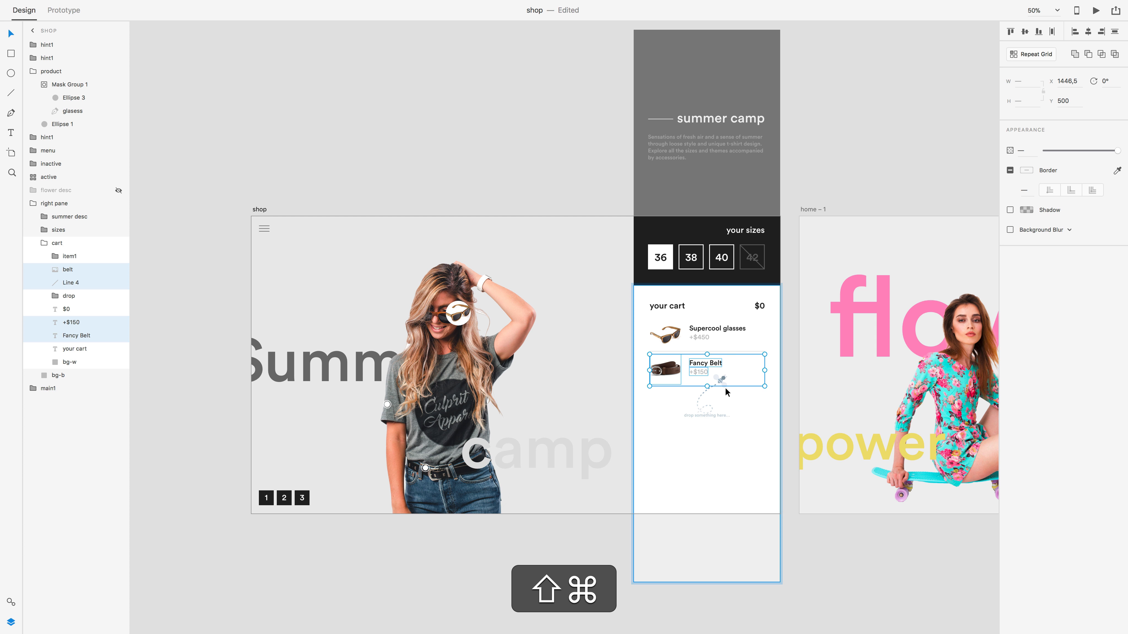
pyautogui.press('super+g')
pyautogui.doubleClick(77, 270)
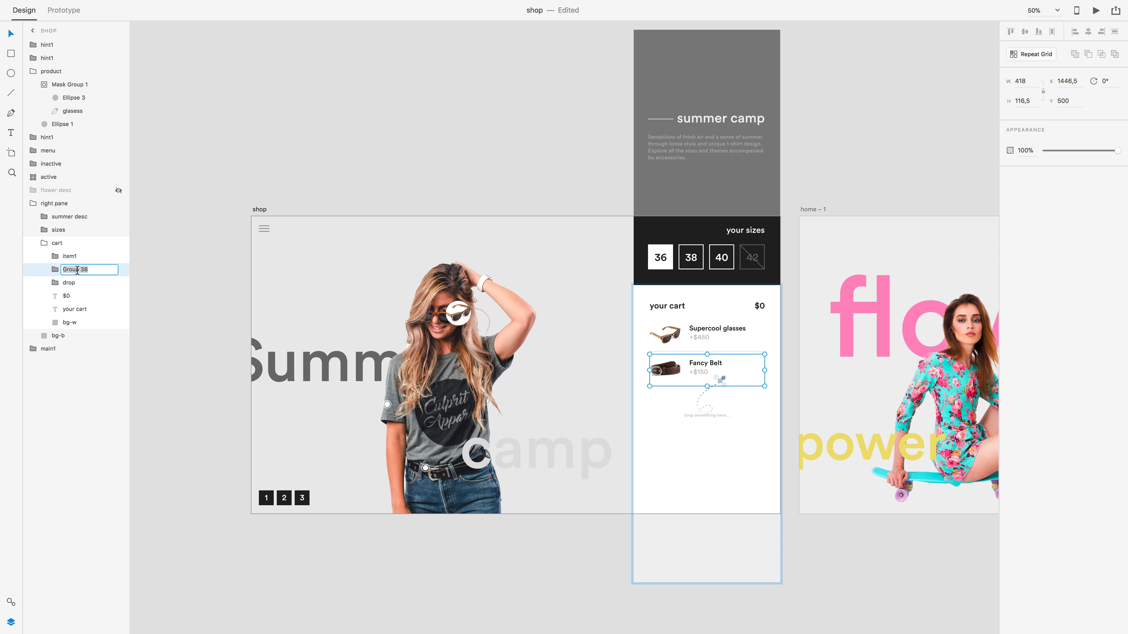
pyautogui.write('item2')
pyautogui.press('Return')
# Collapse the product group, group the three hint1 layers together and name the new group "hints"
pyautogui.click(759, 308)
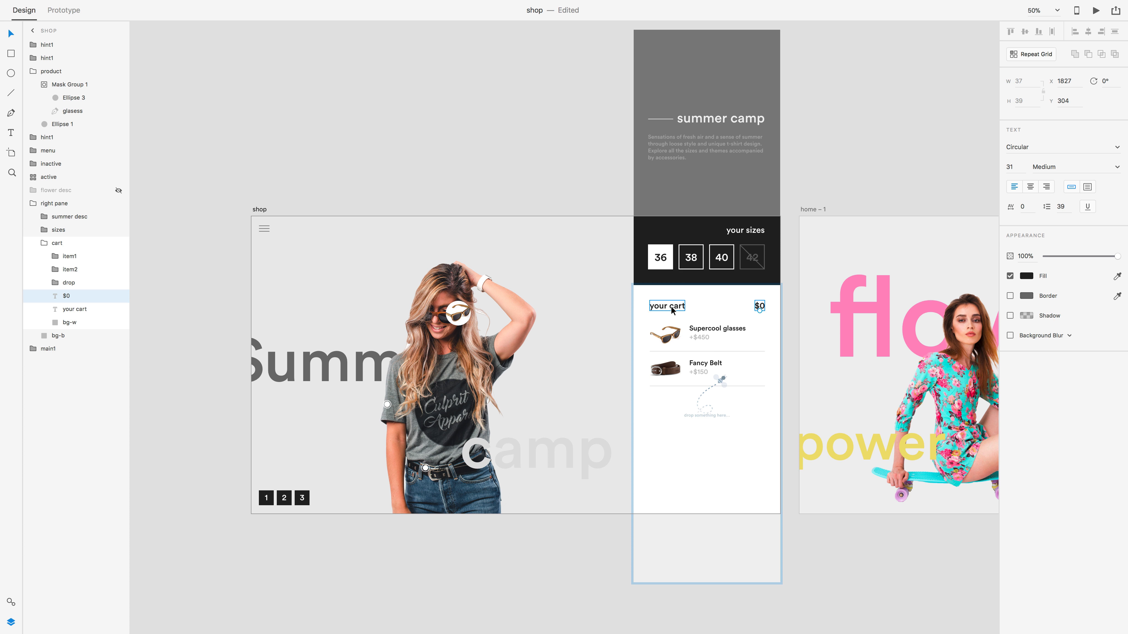
pyautogui.click(458, 313)
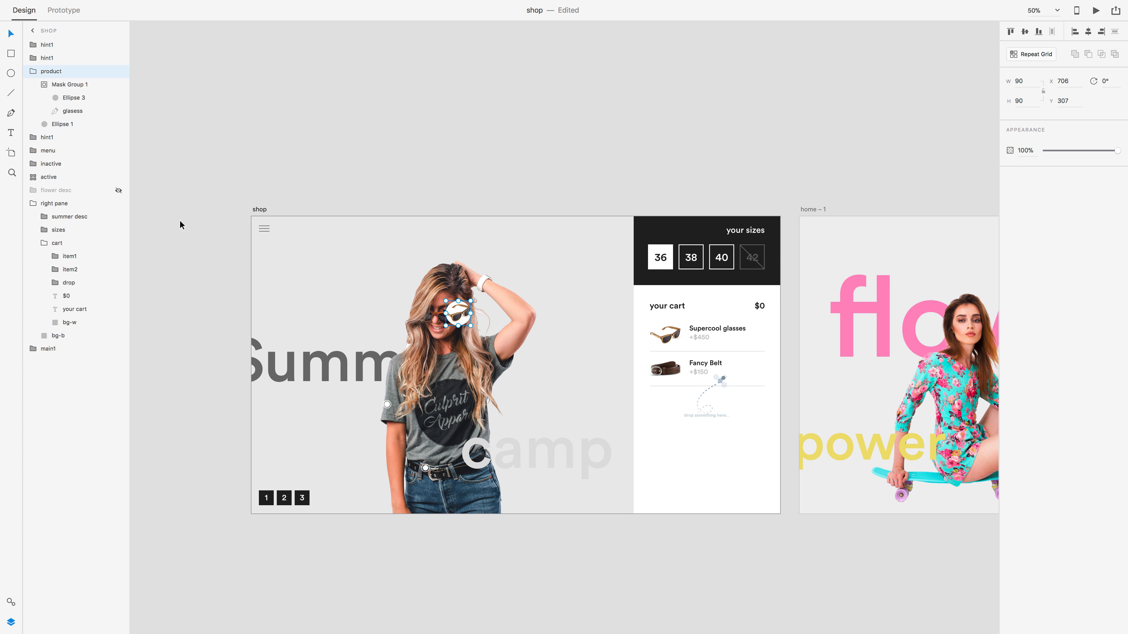
pyautogui.click(34, 73)
pyautogui.click(47, 47)
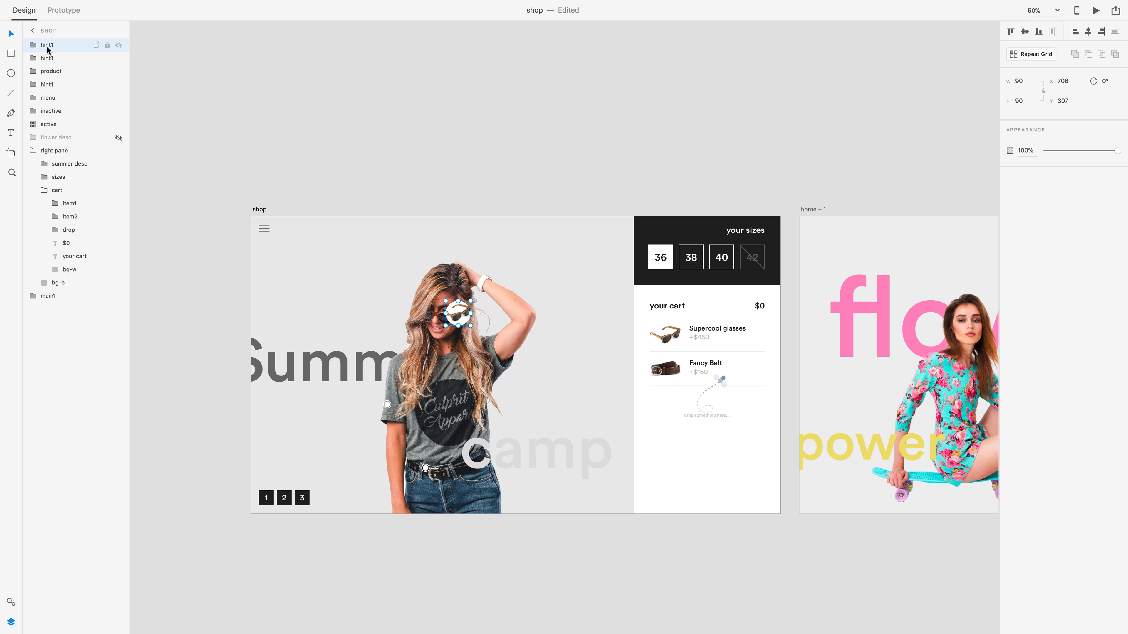
pyautogui.keyDown('super'); pyautogui.click(52, 84); pyautogui.keyUp('super')
pyautogui.press('super+g')
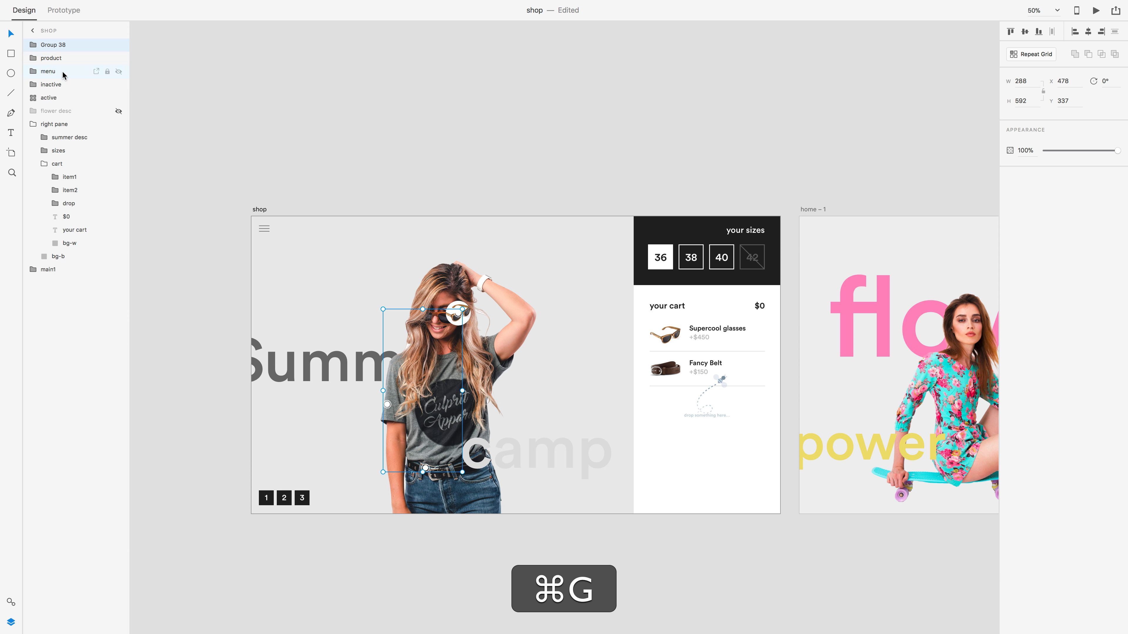
pyautogui.doubleClick(52, 45)
pyautogui.write('hints')
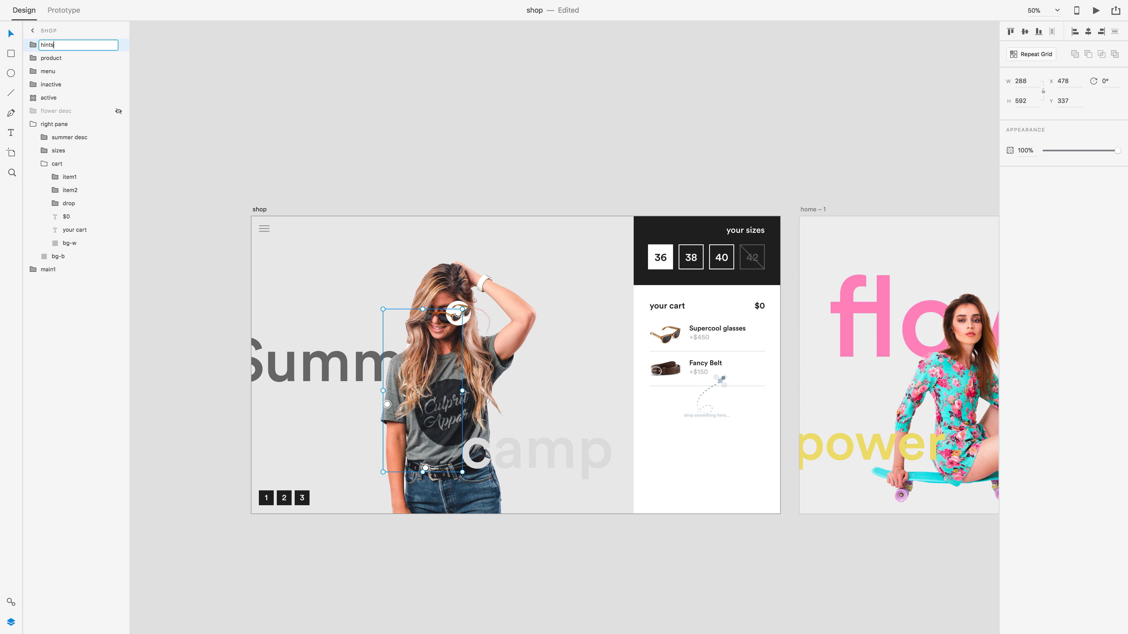
pyautogui.press('Return')
# Group the inactive and active page-number layers together and name the group "pages"
pyautogui.click(52, 72)
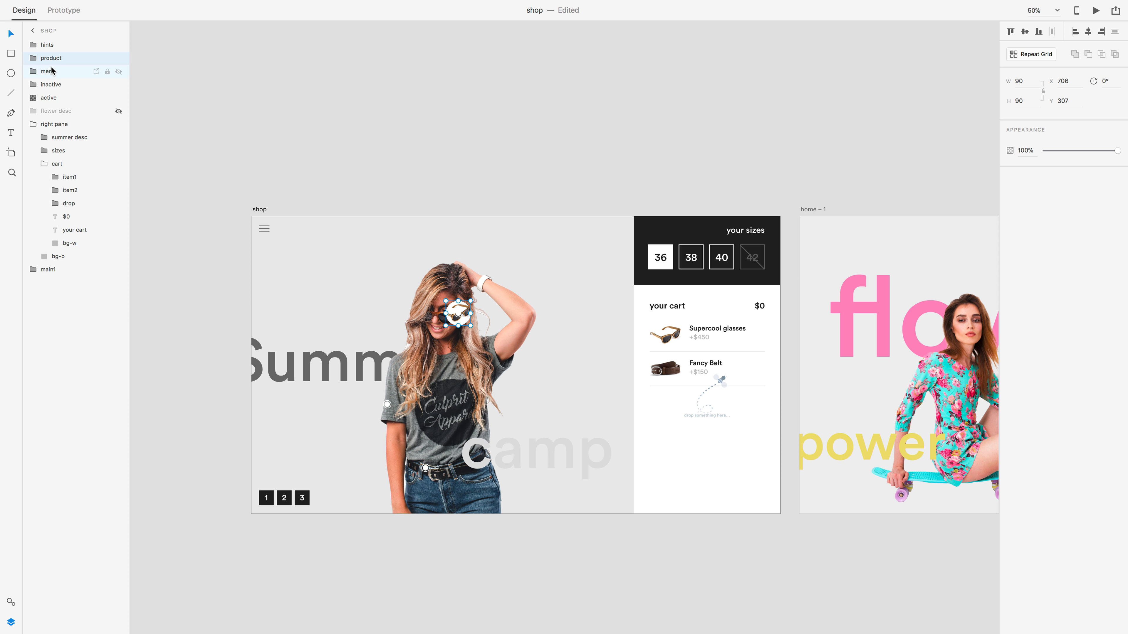
pyautogui.click(54, 86)
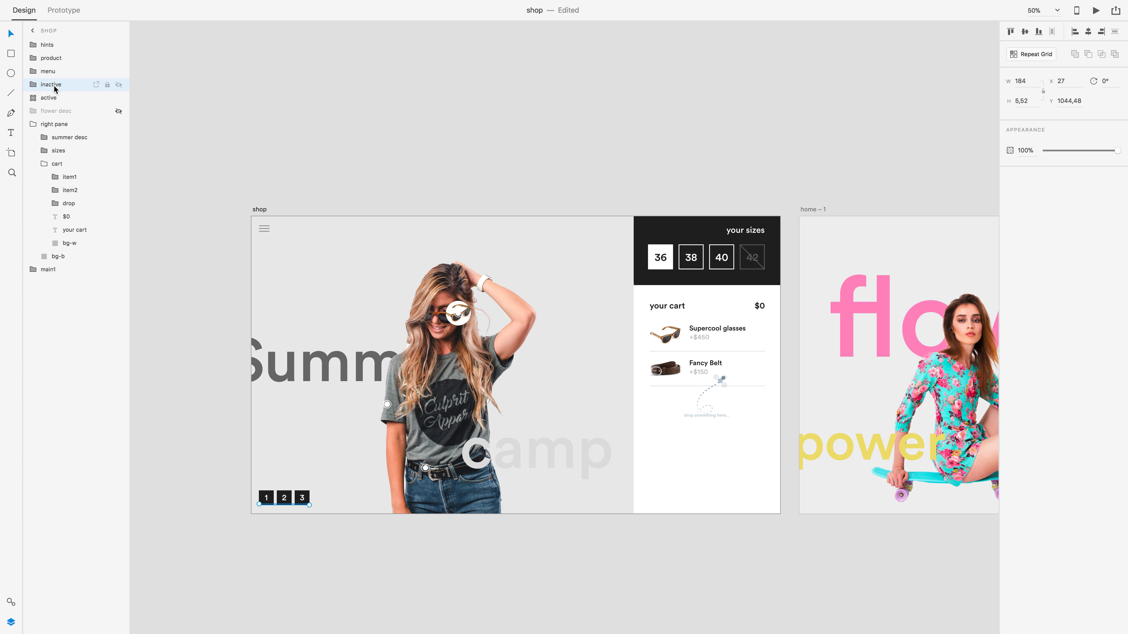
pyautogui.keyDown('super'); pyautogui.click(49, 100); pyautogui.keyUp('super')
pyautogui.press('super+g')
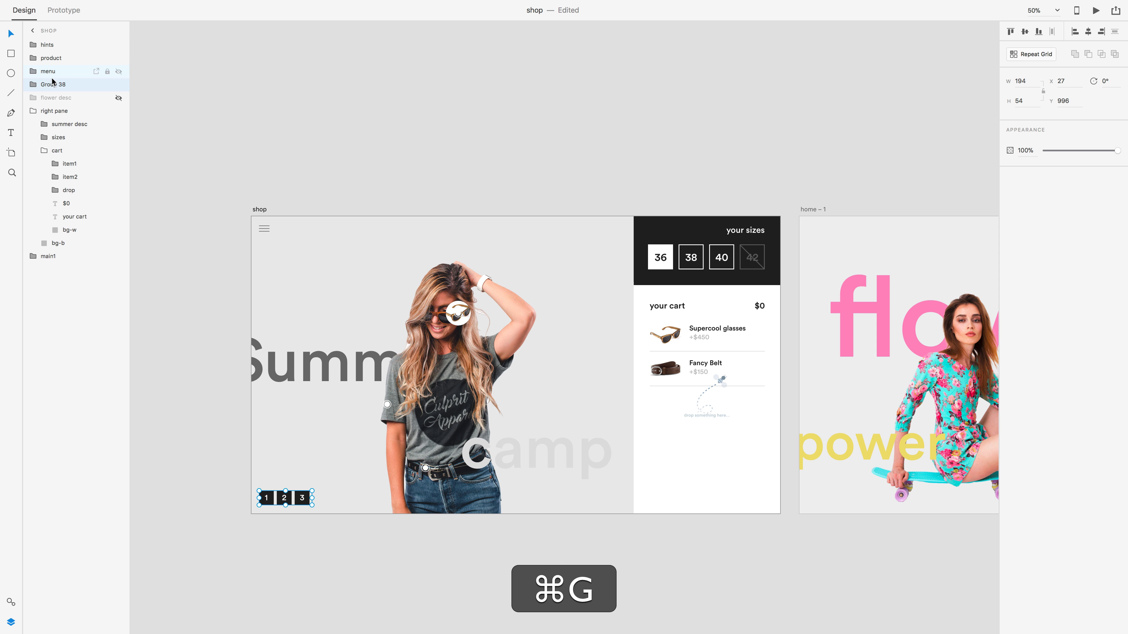
pyautogui.doubleClick(53, 84)
pyautogui.write('pages')
pyautogui.press('Return')
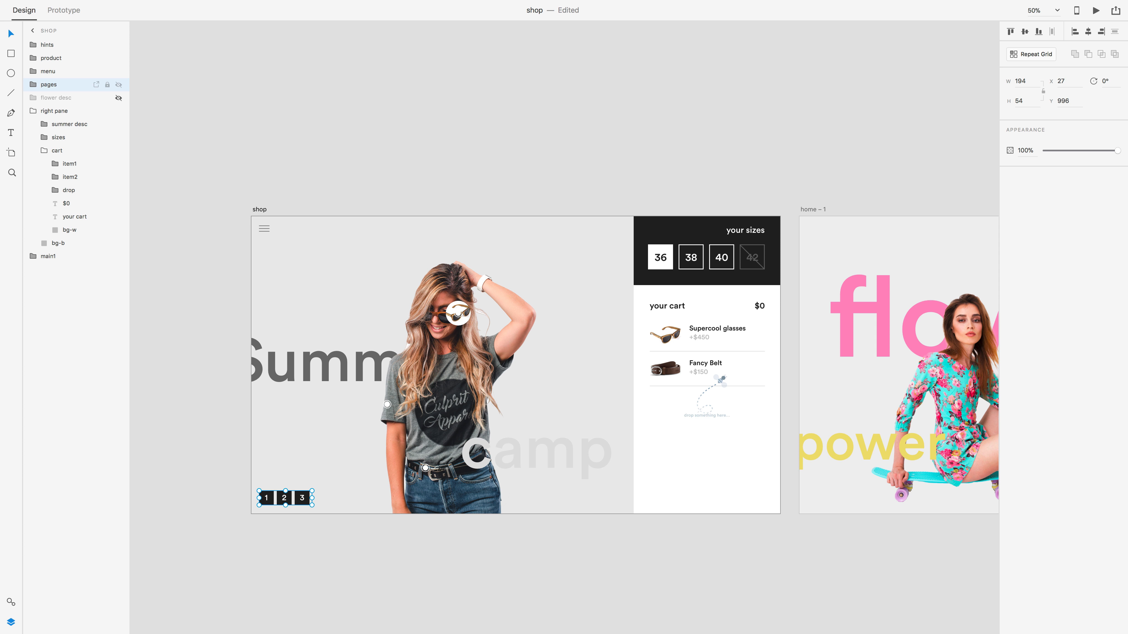
# Check the flower desc group by showing it briefly and hiding it again, and select the right pane group
pyautogui.click(73, 99)
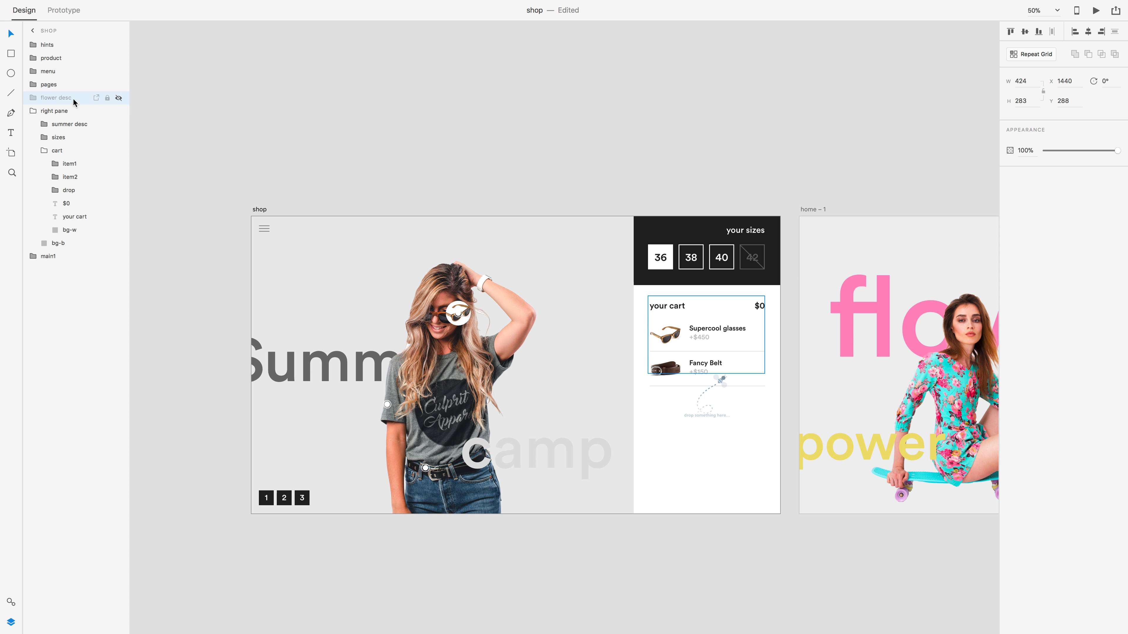
pyautogui.click(119, 98)
pyautogui.click(120, 98)
pyautogui.click(60, 111)
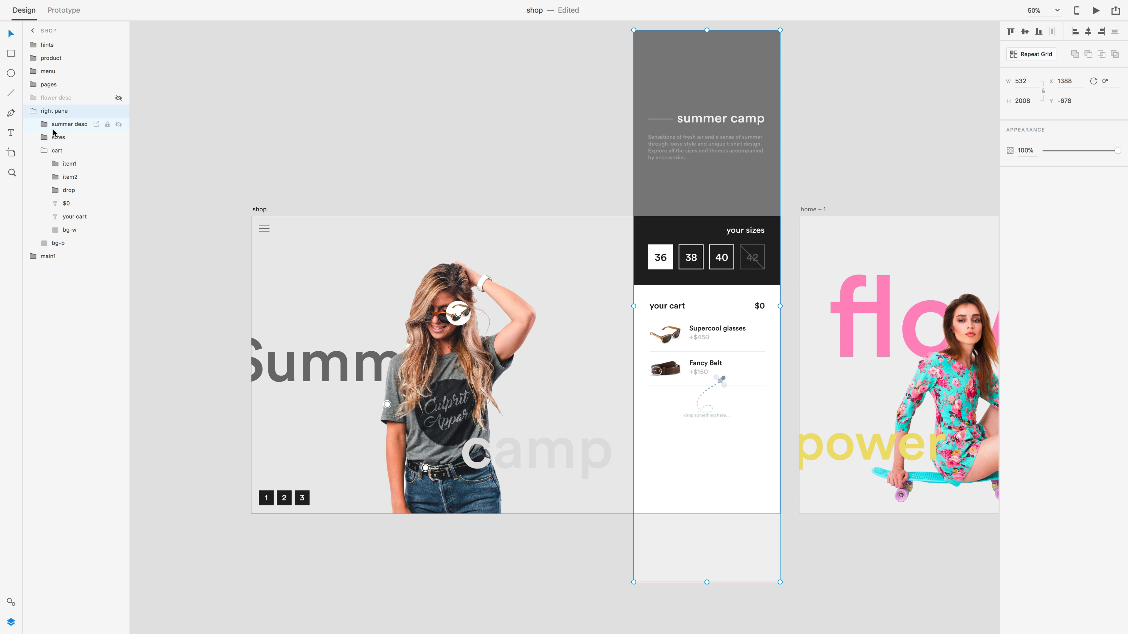
# Move the right pane group down to Y 0 so its upper edge aligns with the shop artboard
pyautogui.click(56, 101)
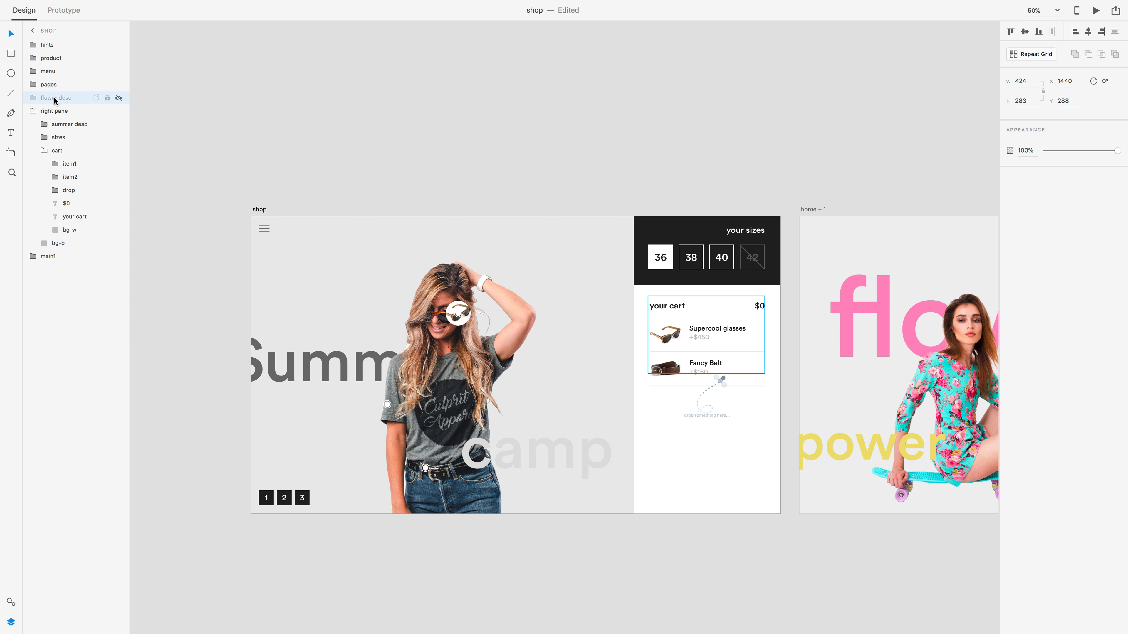
pyautogui.click(56, 111)
pyautogui.moveTo(731, 77); pyautogui.dragTo(729, 263)
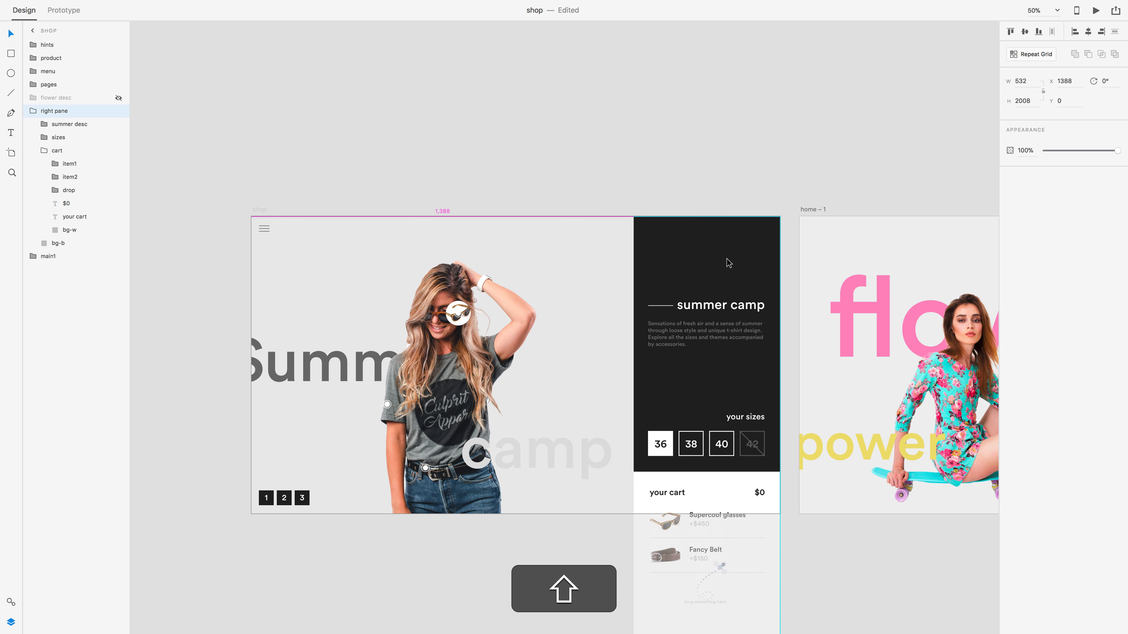
# Move the flower desc group into the right pane group, just below summer desc, and make it visible
pyautogui.click(50, 100)
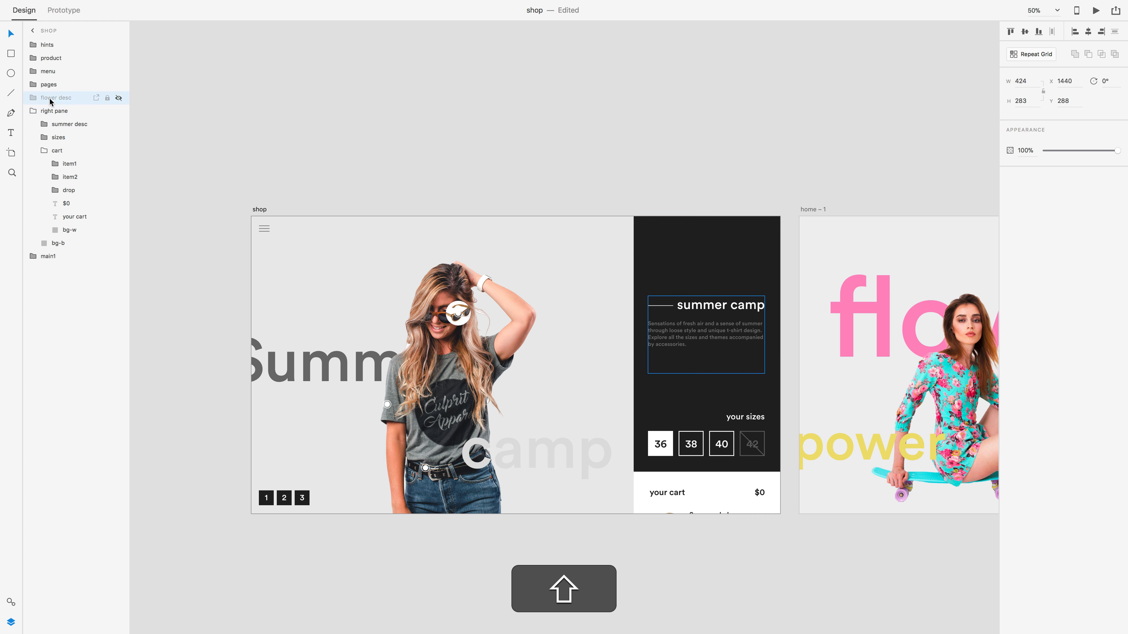
pyautogui.moveTo(51, 101); pyautogui.dragTo(77, 132)
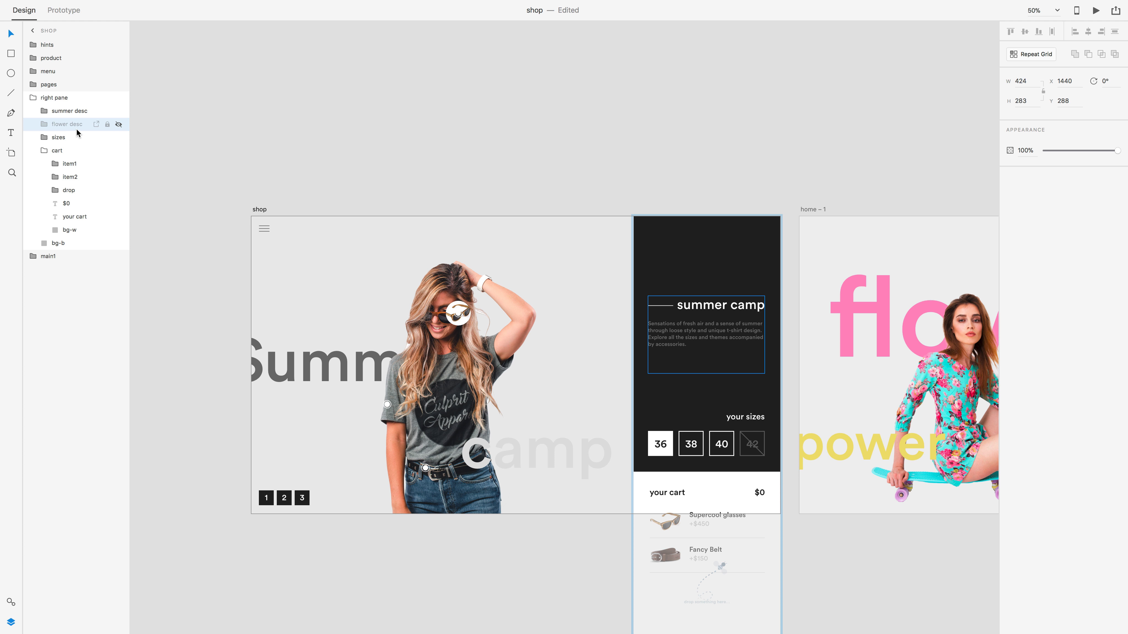
pyautogui.click(118, 125)
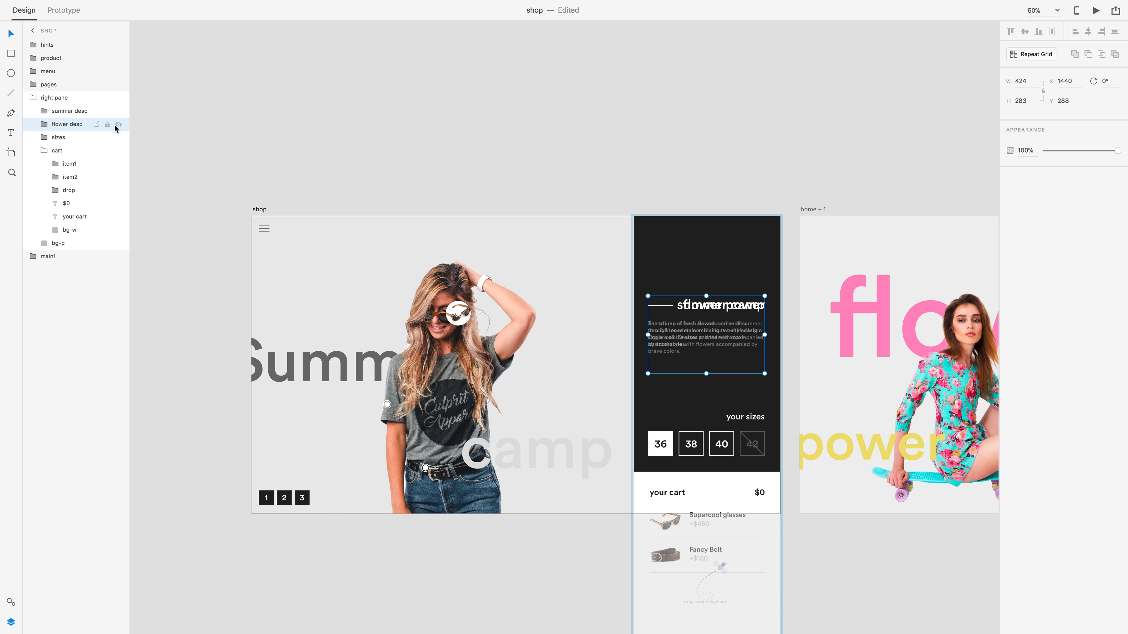
# Check the contents of the sizes and cart groups, the bg-b background and the main1 group
pyautogui.click(45, 139)
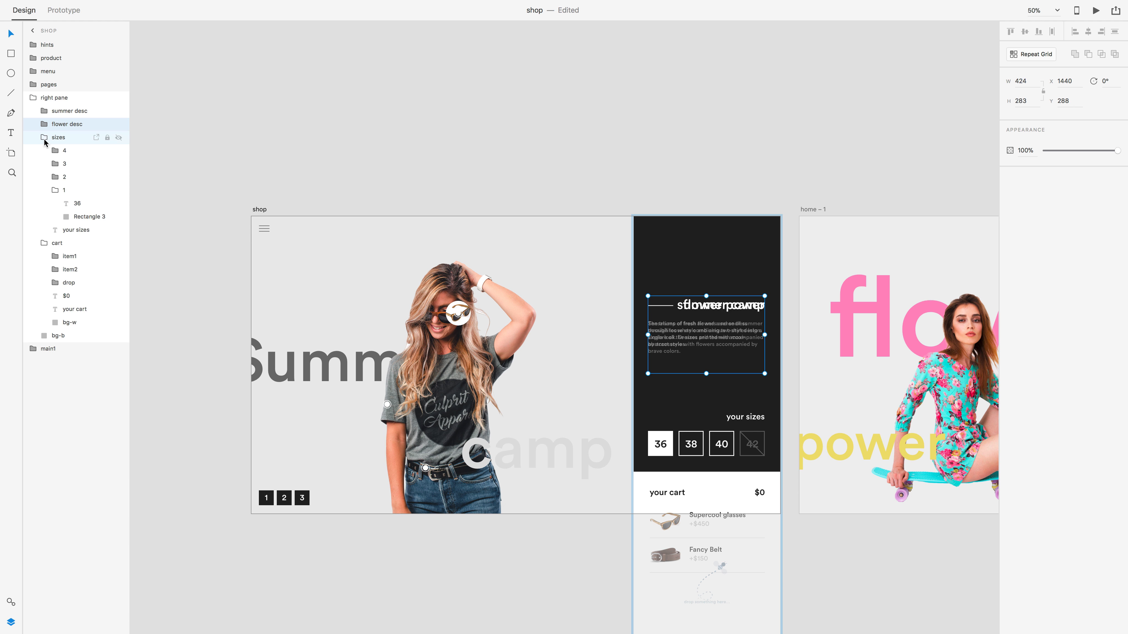
pyautogui.click(44, 140)
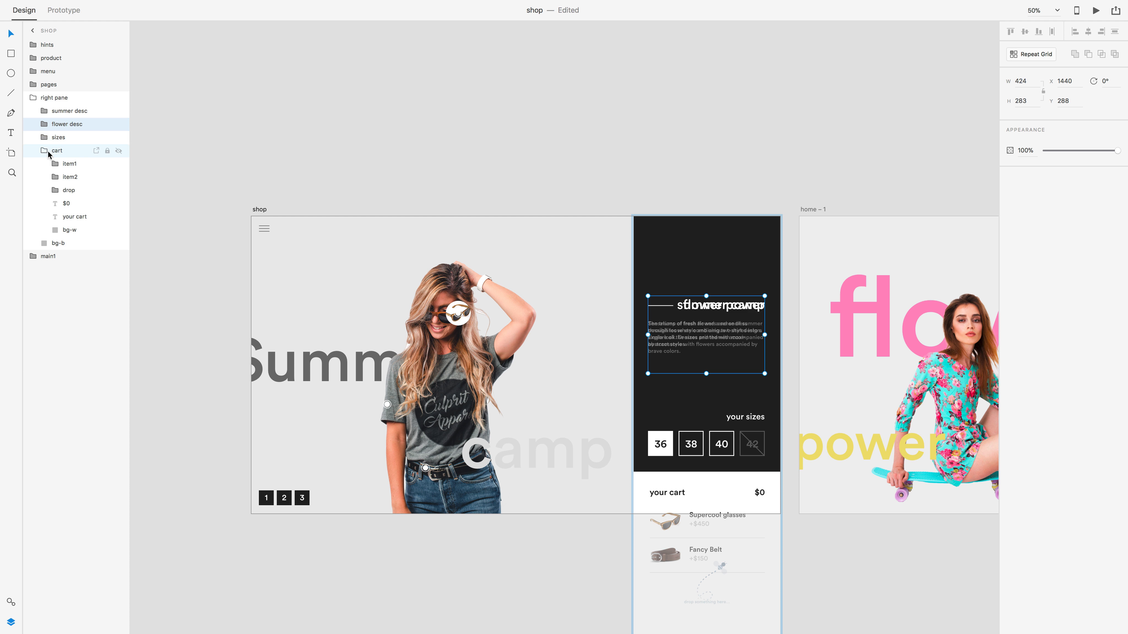
pyautogui.click(45, 151)
pyautogui.click(119, 152)
pyautogui.click(119, 152)
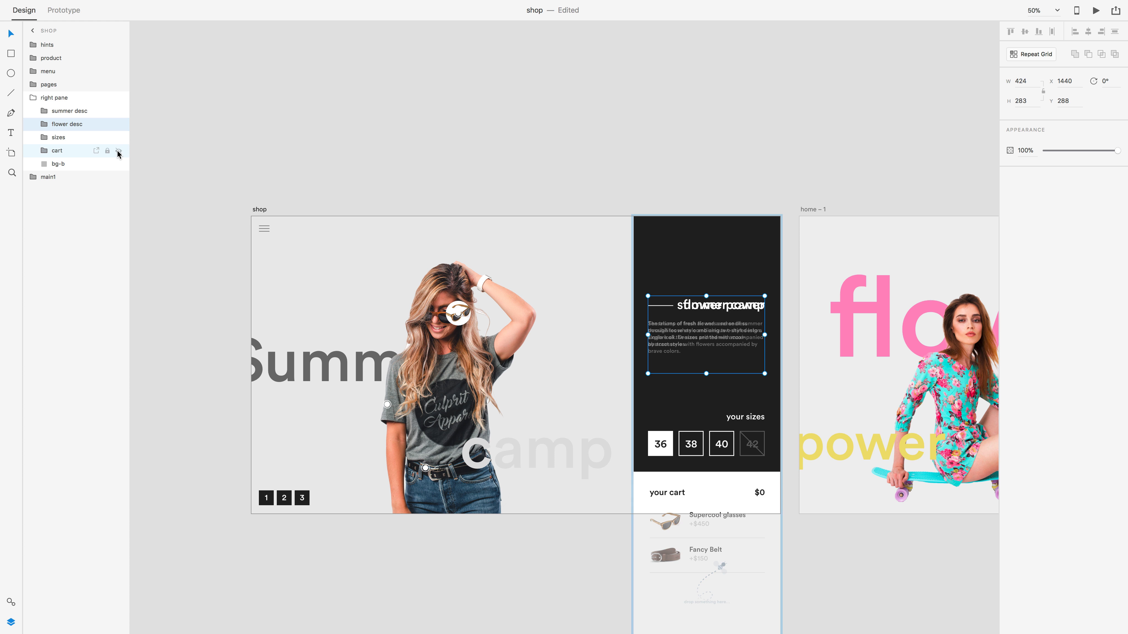
pyautogui.click(45, 151)
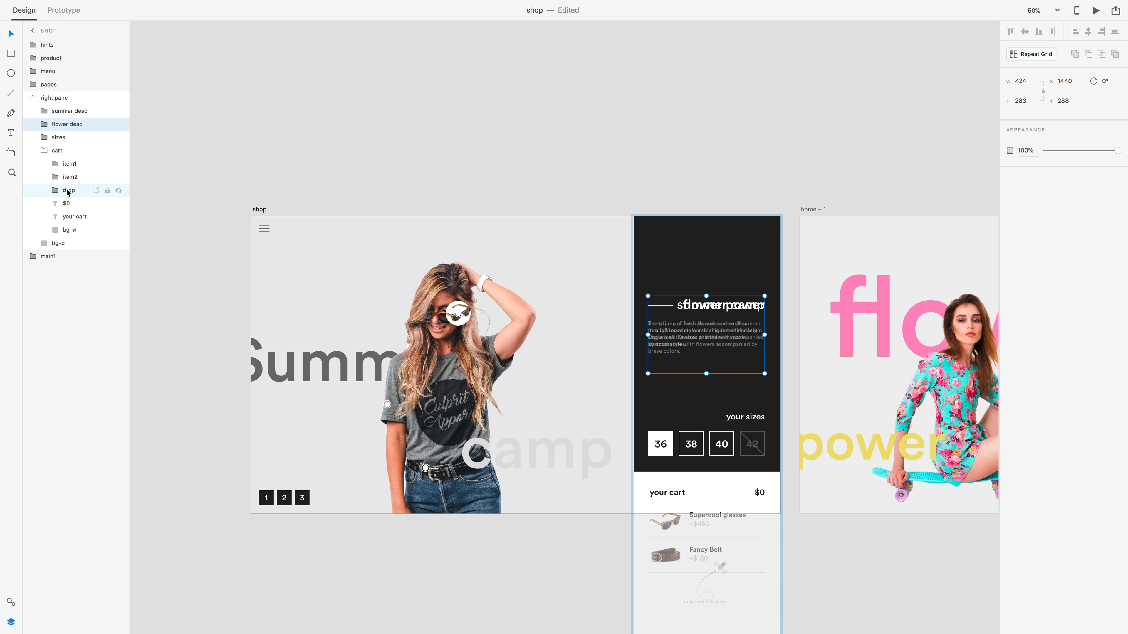
pyautogui.click(68, 205)
pyautogui.click(70, 219)
pyautogui.click(70, 226)
pyautogui.click(69, 206)
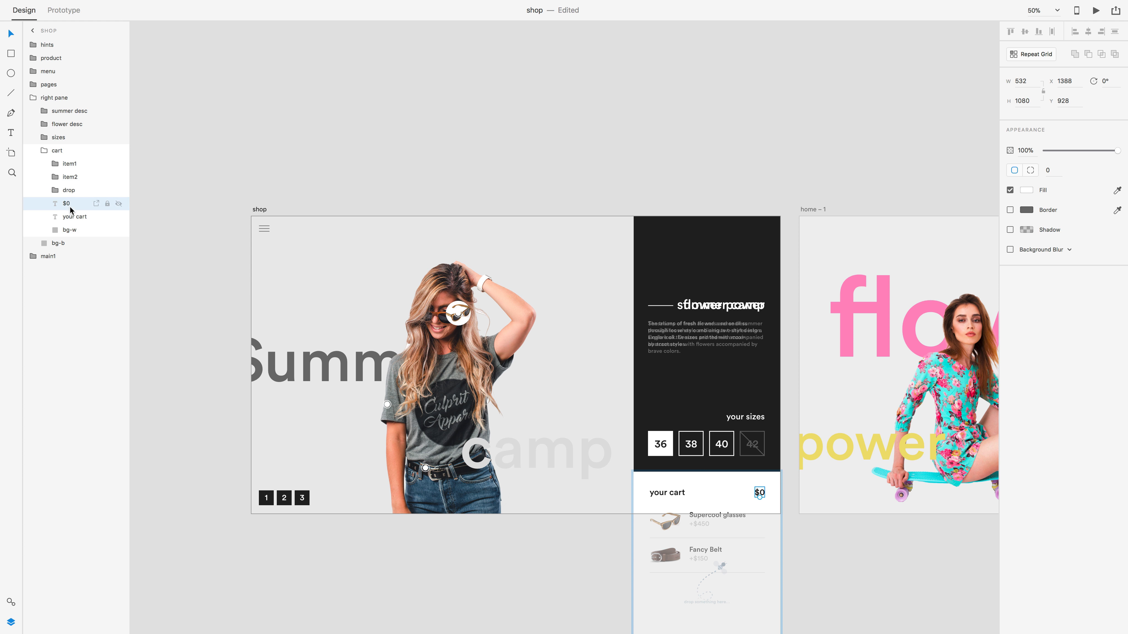
pyautogui.click(47, 153)
pyautogui.click(54, 166)
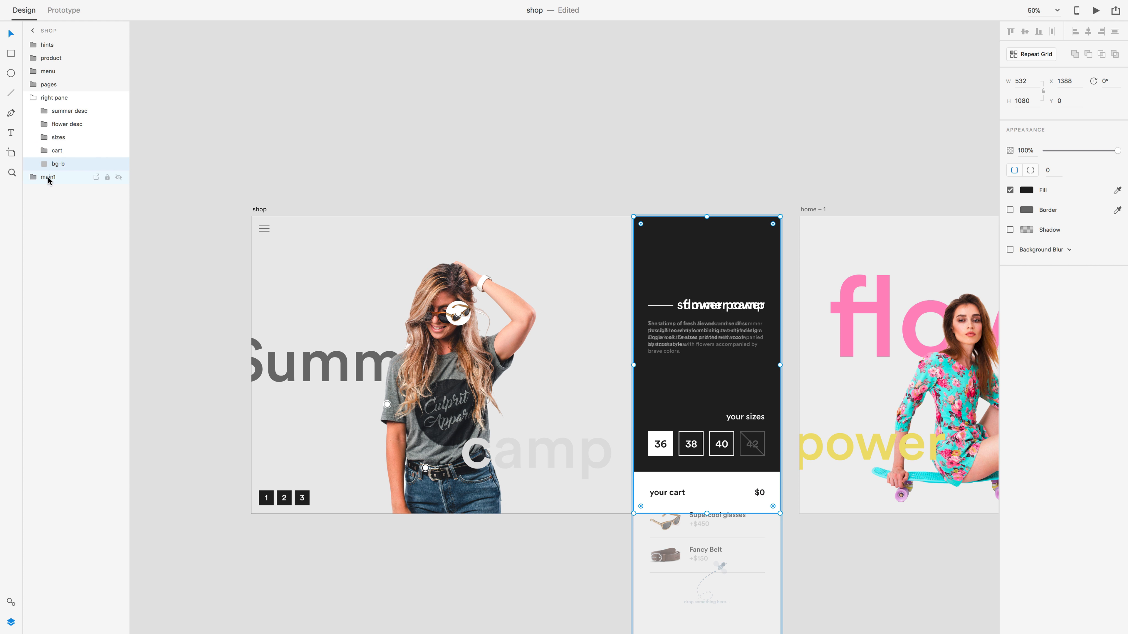
pyautogui.click(50, 178)
pyautogui.click(272, 120)
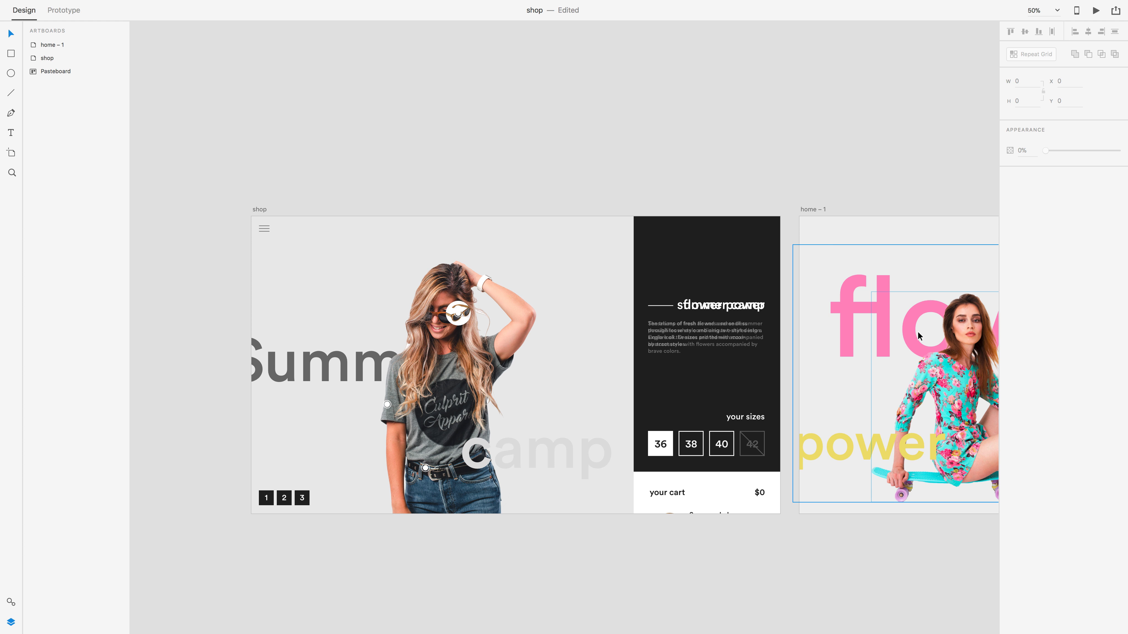
# Copy the main2 group with the flower power model from the home – 1 artboard and paste it into the shop artboard
pyautogui.hscroll(10, 919, 336)
pyautogui.click(561, 294)
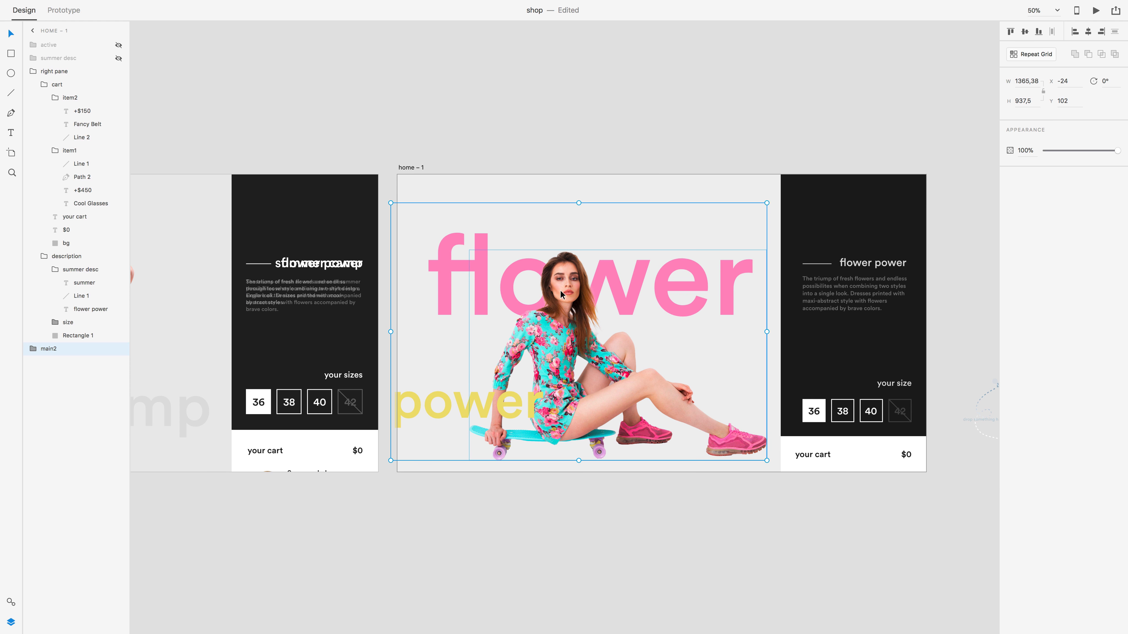
pyautogui.press('super+c')
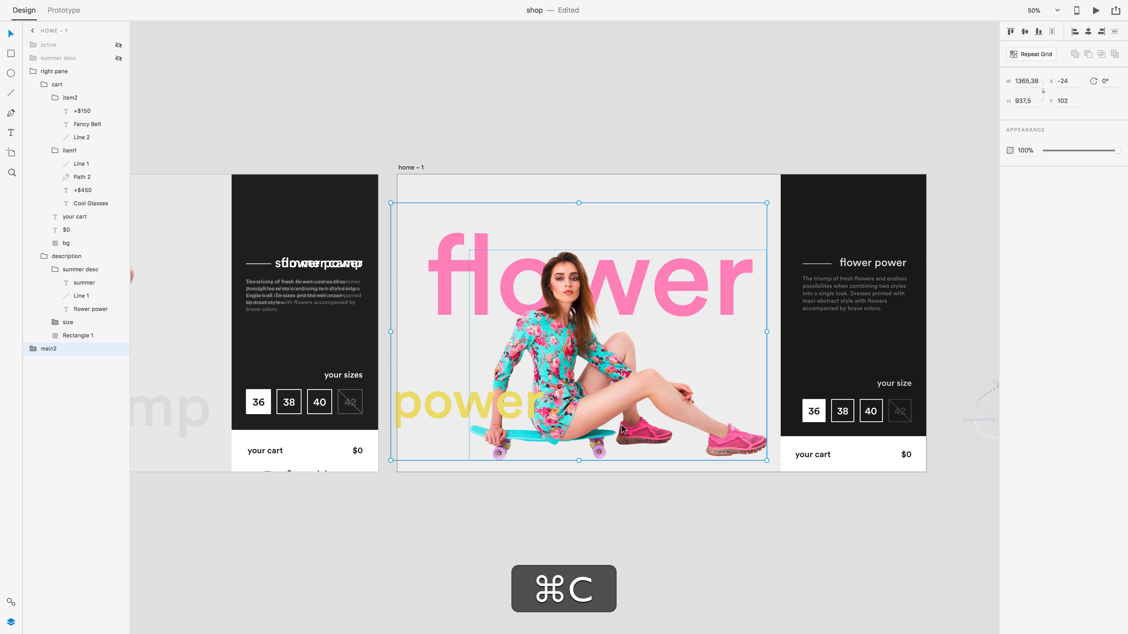
pyautogui.moveTo(622, 429); pyautogui.dragTo(755, 390)
pyautogui.press('super+z')
pyautogui.moveTo(601, 156); pyautogui.dragTo(619, 158)
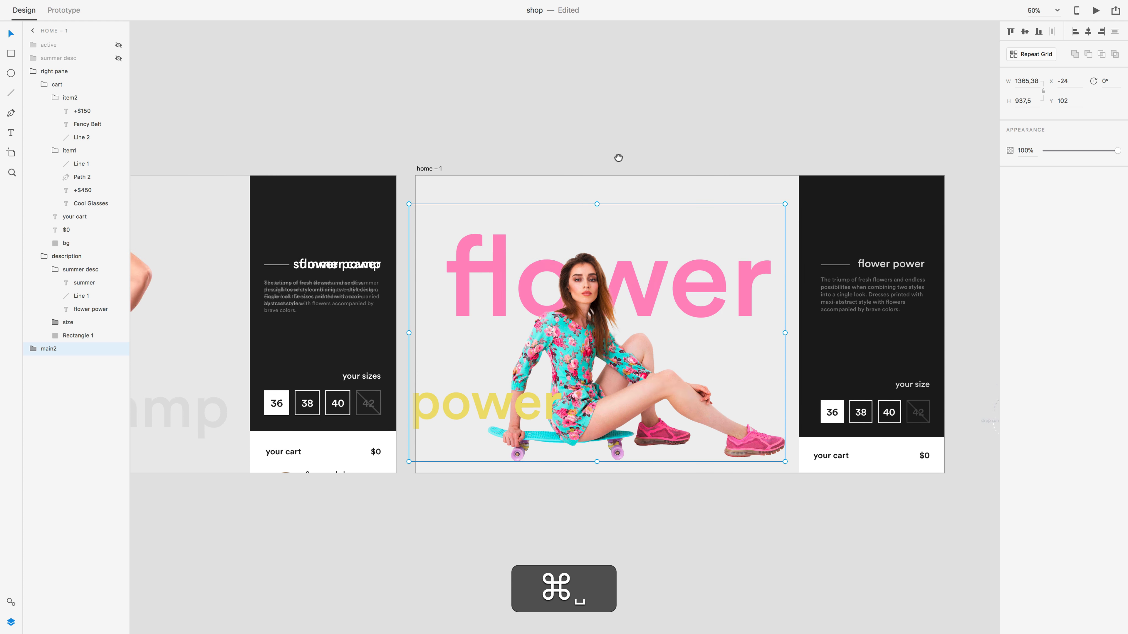
pyautogui.hscroll(-10, 618, 157)
pyautogui.click(193, 169)
pyautogui.press('super+v')
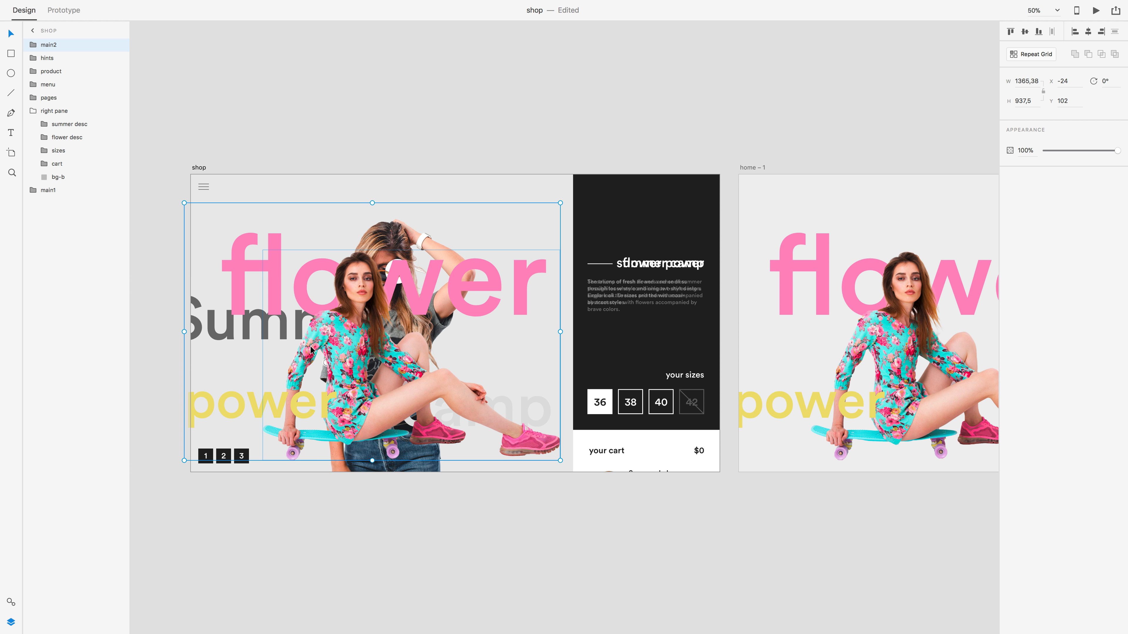
pyautogui.click(670, 123)
pyautogui.hscroll(-1, 670, 124)
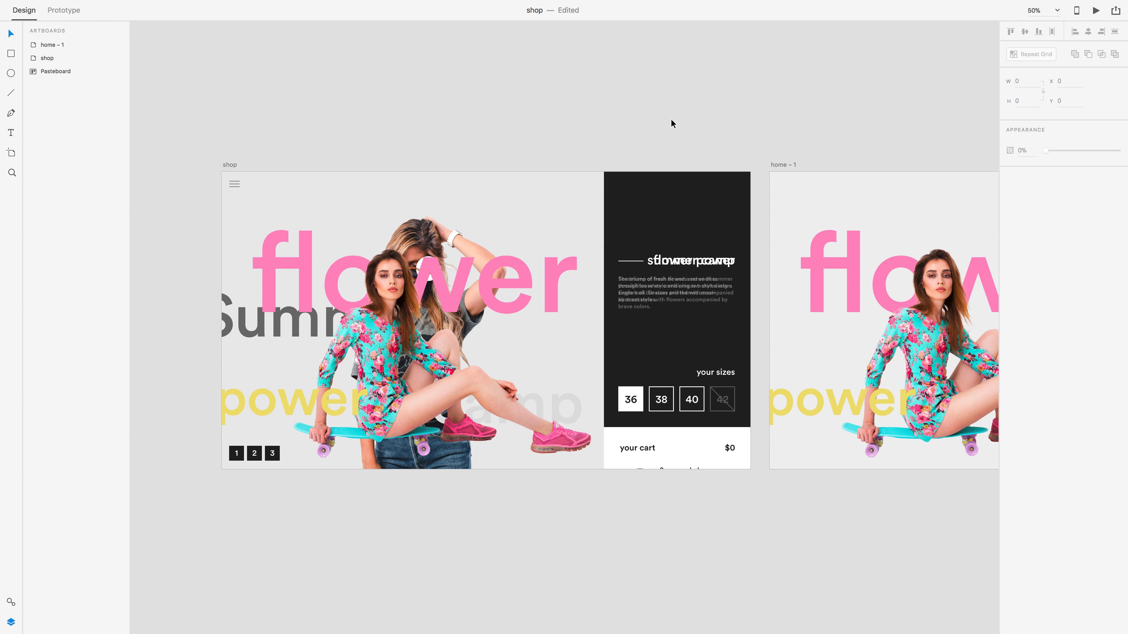
pyautogui.click(230, 165)
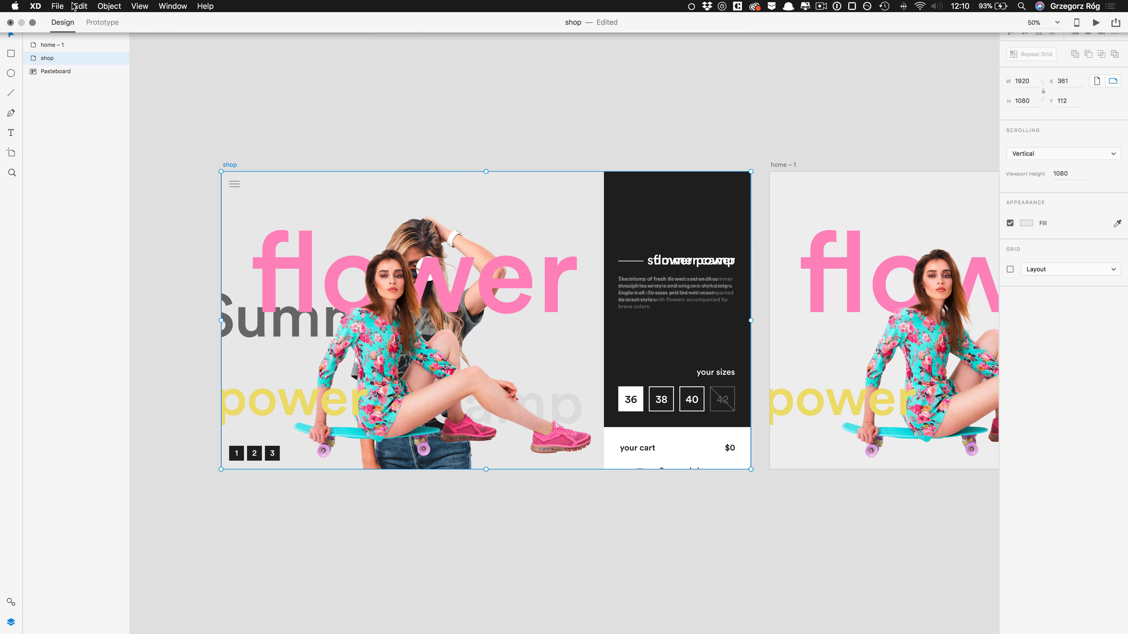
pyautogui.click(62, 6)
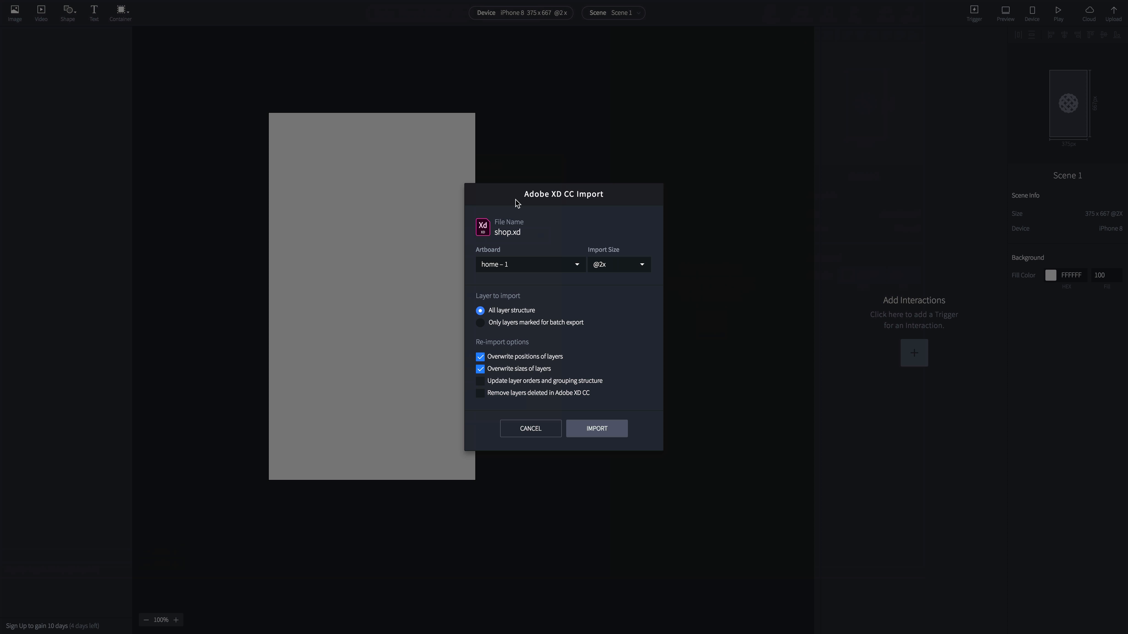
pyautogui.click(528, 265)
pyautogui.click(511, 277)
pyautogui.click(597, 429)
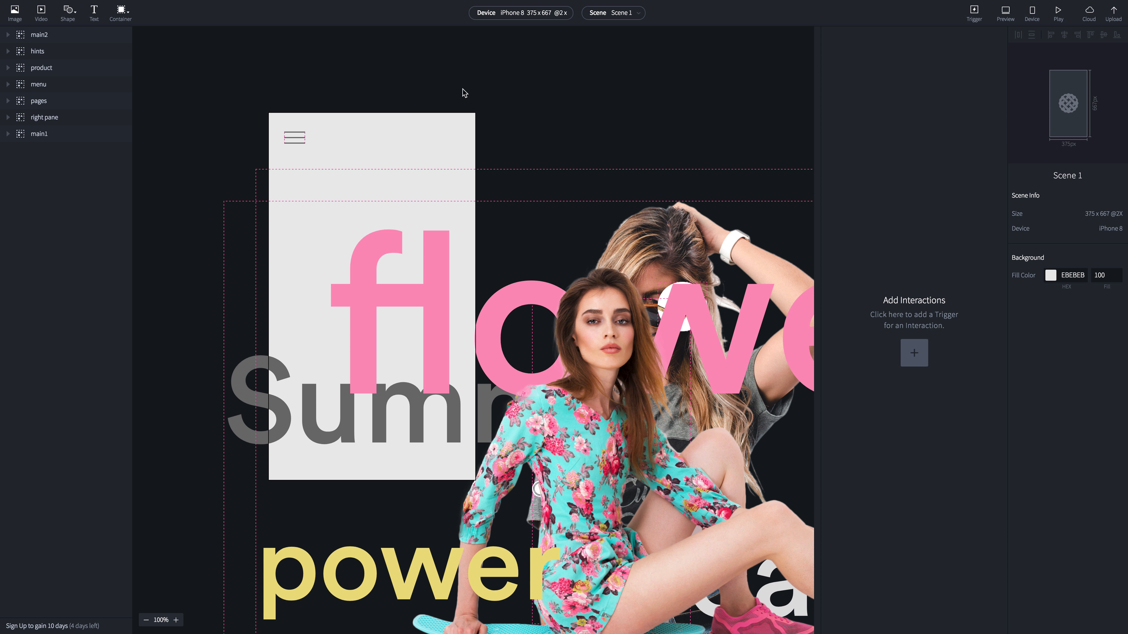
pyautogui.click(508, 14)
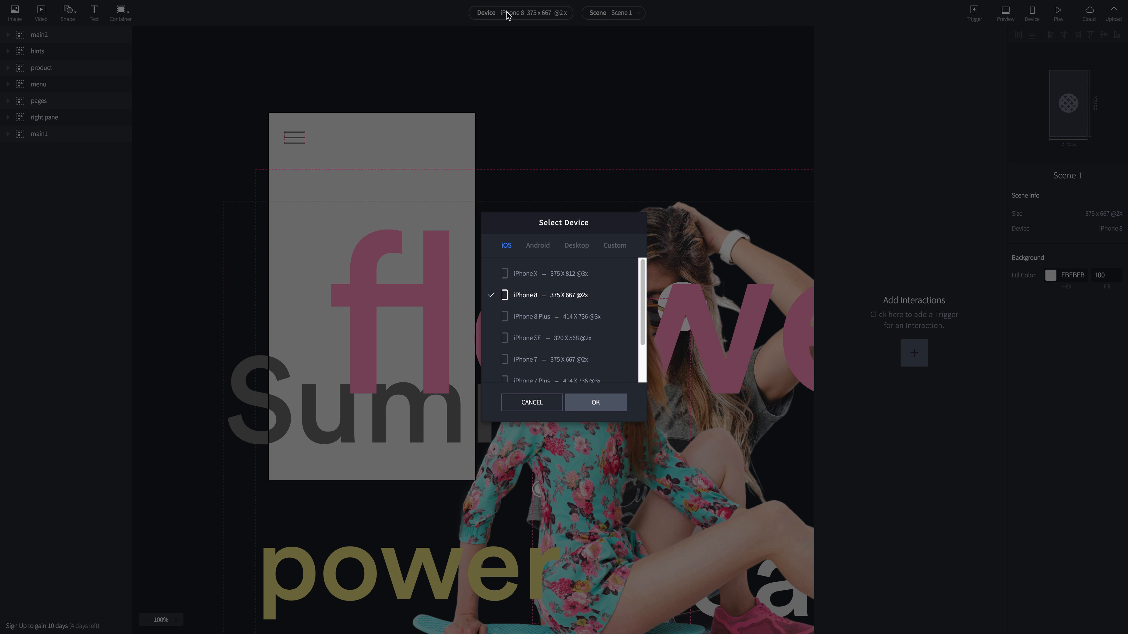
pyautogui.click(579, 248)
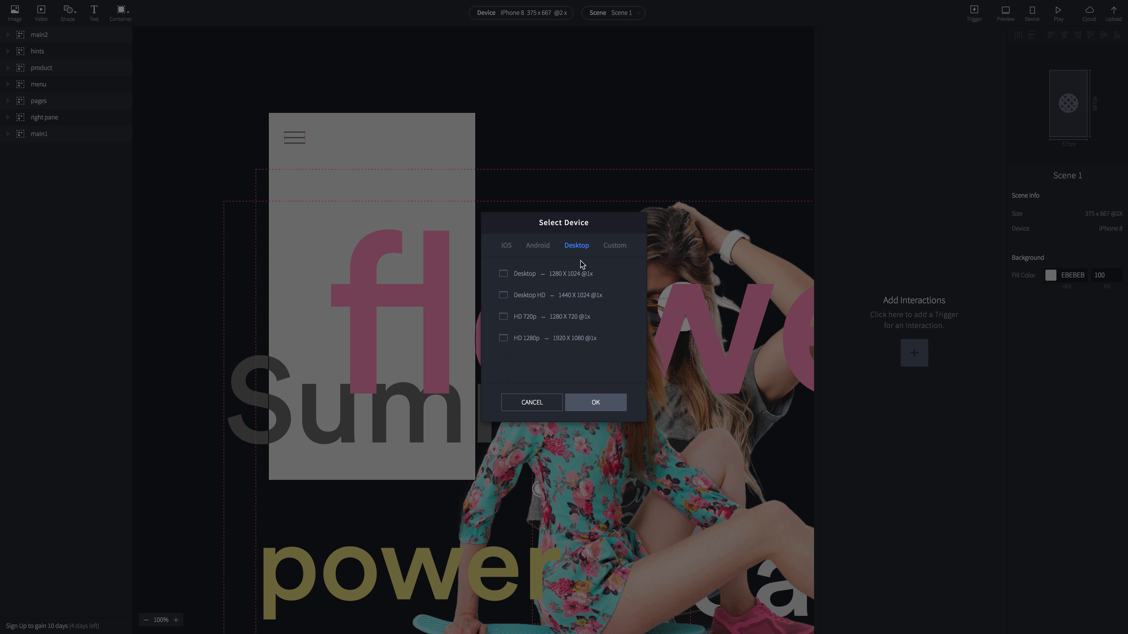
pyautogui.click(595, 402)
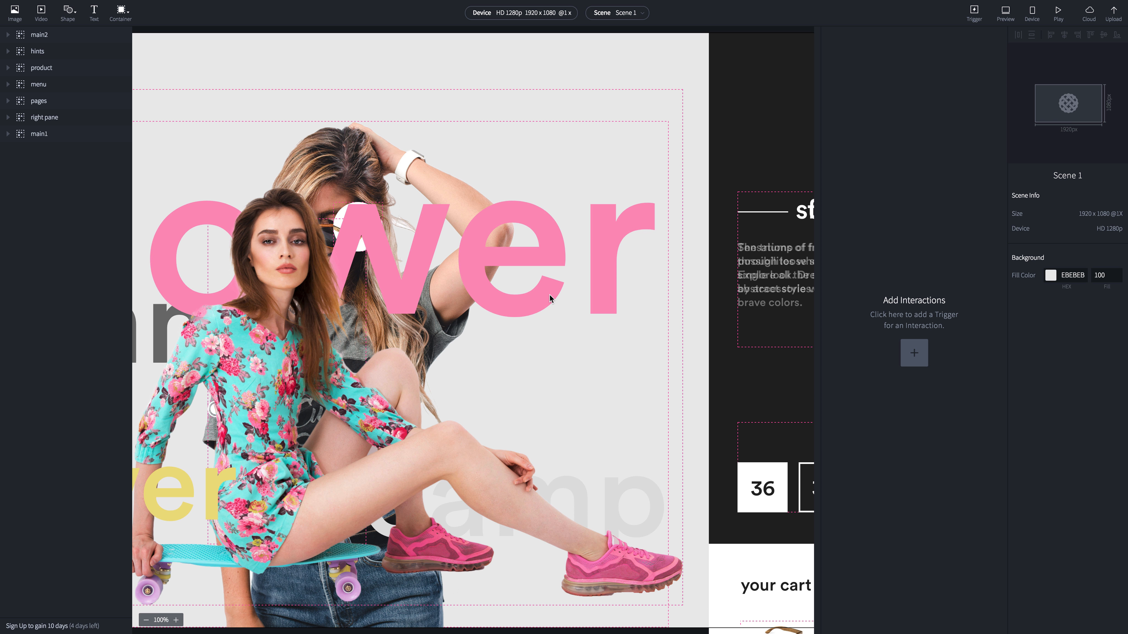
pyautogui.press('super+minus')
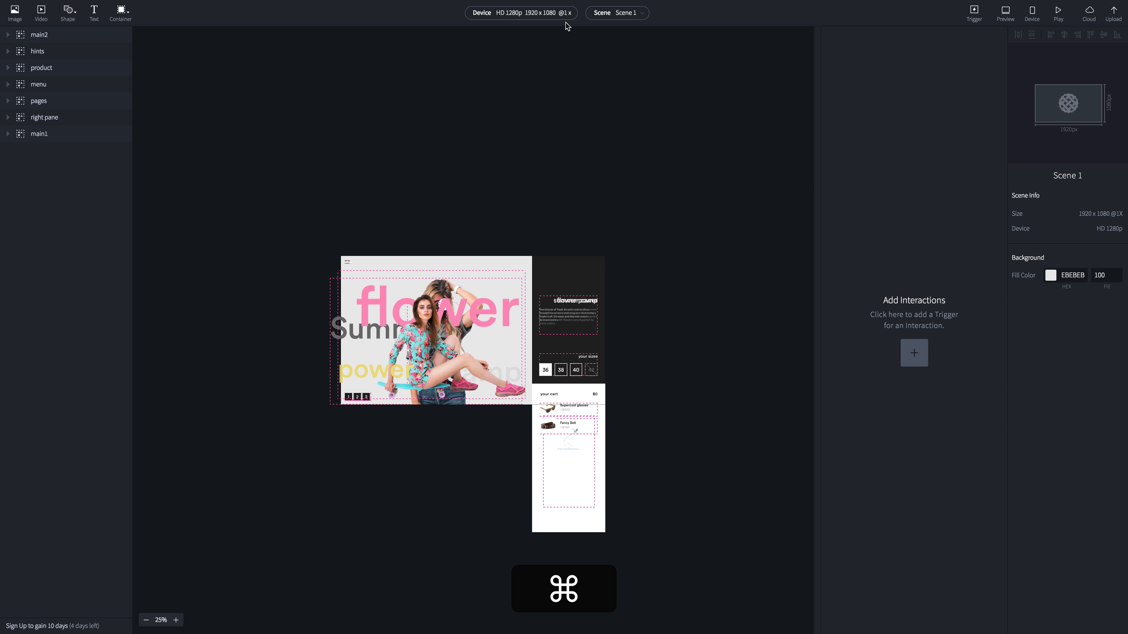
pyautogui.press('super+equal')
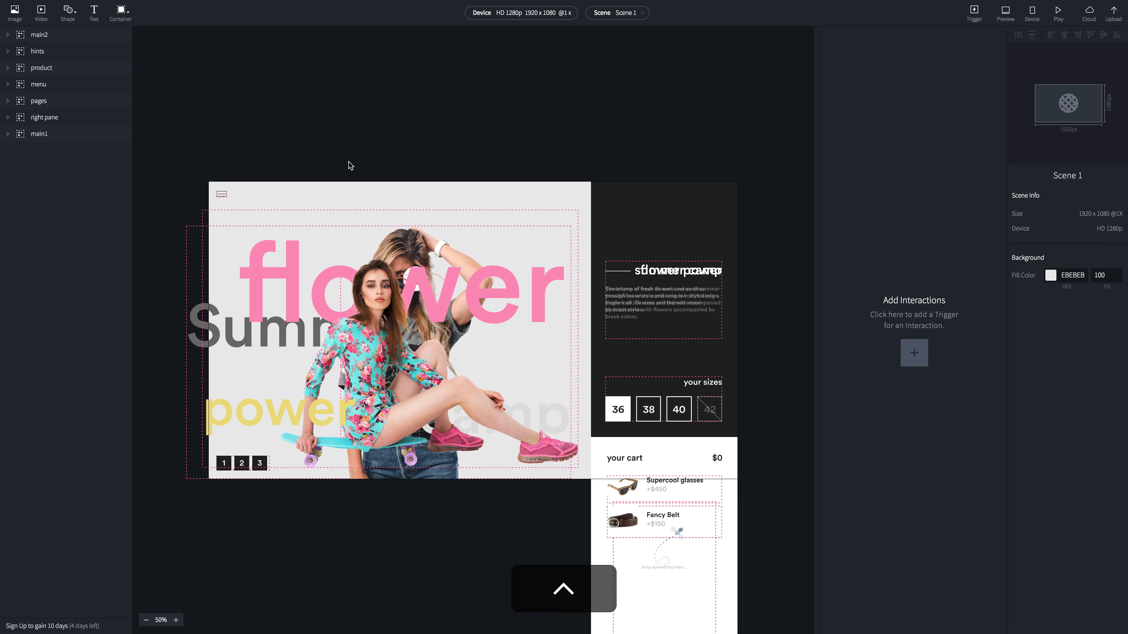
# Switch to Adobe XD, move the model picture inside main2 to about X 312, Y 269, and return to ProtoPie
pyautogui.hotkey('ctrl', 'Right')
pyautogui.keyDown('super'); pyautogui.click(390, 306); pyautogui.keyUp('super')
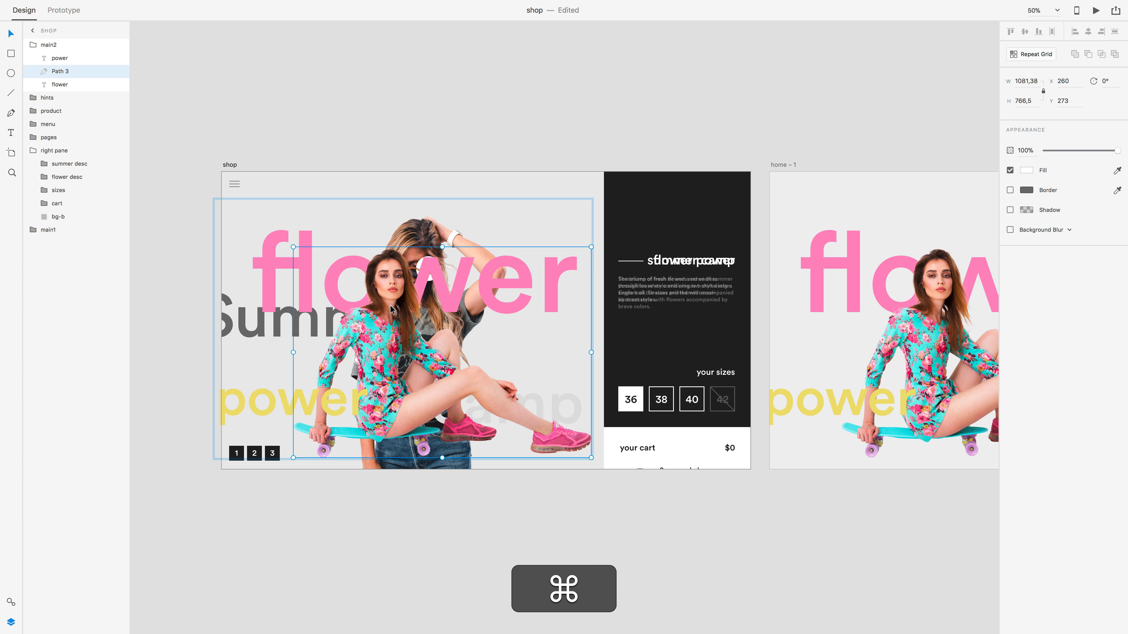
pyautogui.moveTo(385, 310); pyautogui.dragTo(399, 313)
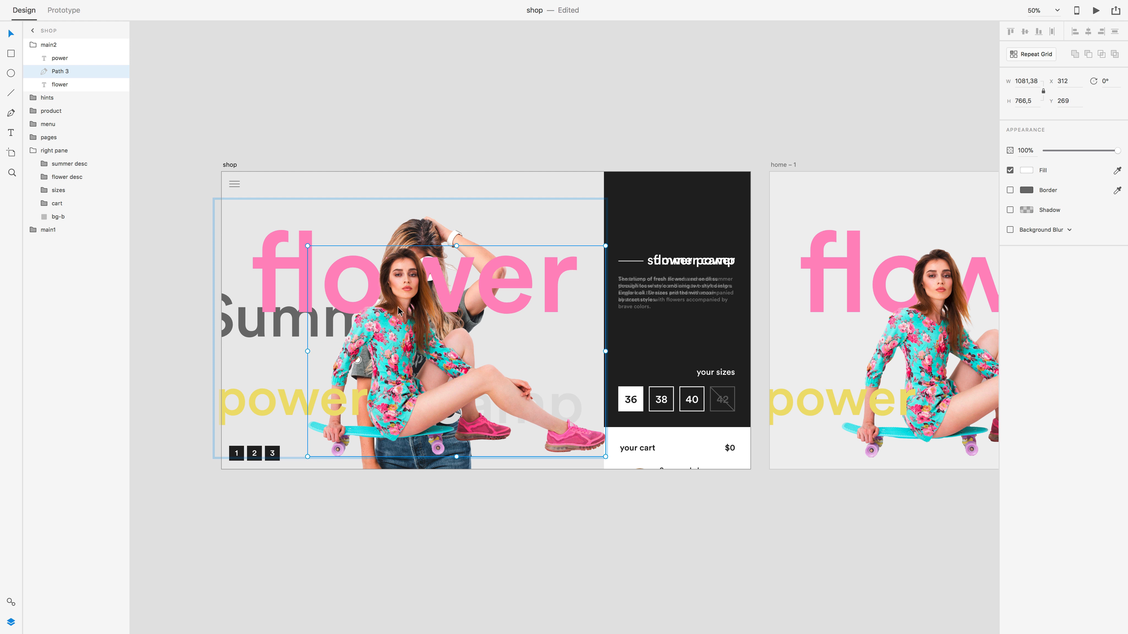
pyautogui.hotkey('ctrl', 'Left')
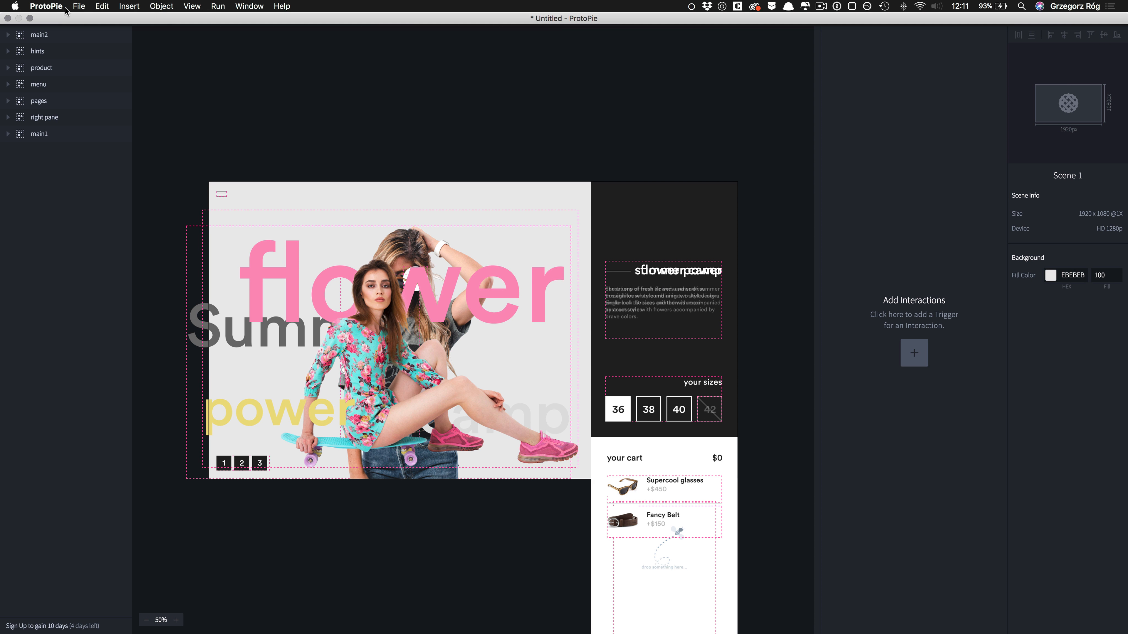
# Try to re-import the recently used design file into the scene, and undo the re-import
pyautogui.click(79, 6)
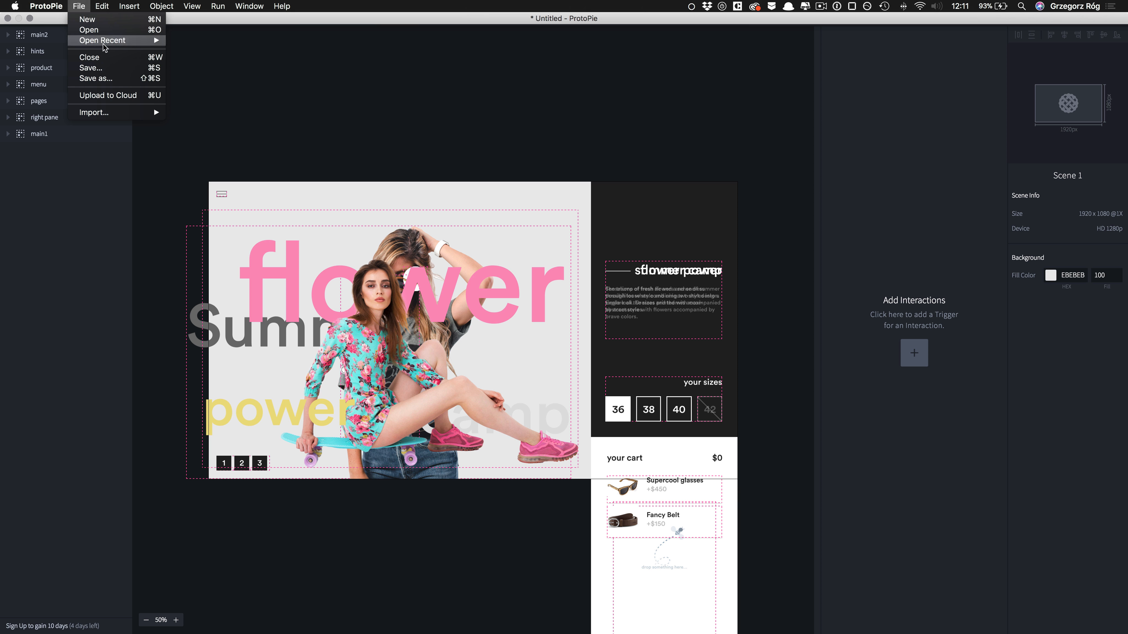
pyautogui.moveTo(119, 112)
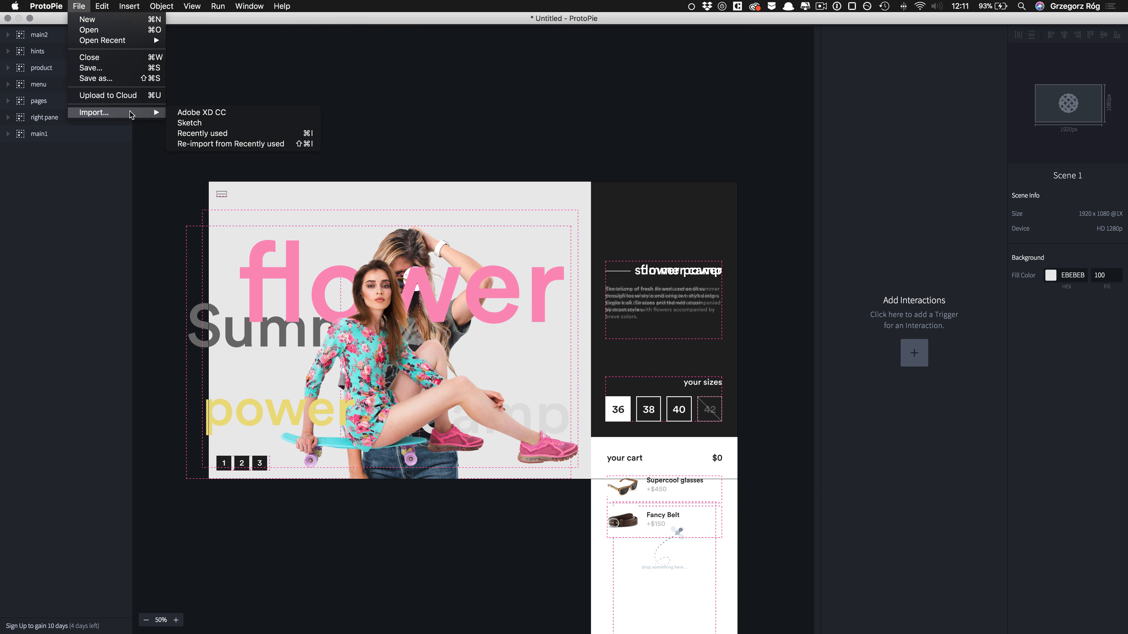
pyautogui.click(221, 143)
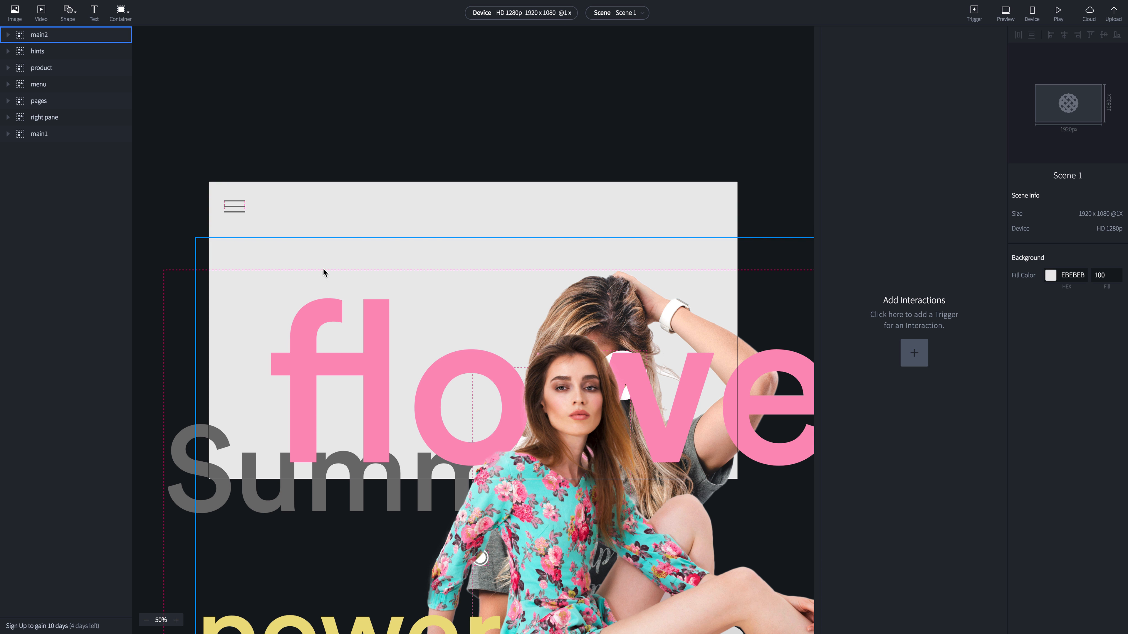
pyautogui.press('super+z')
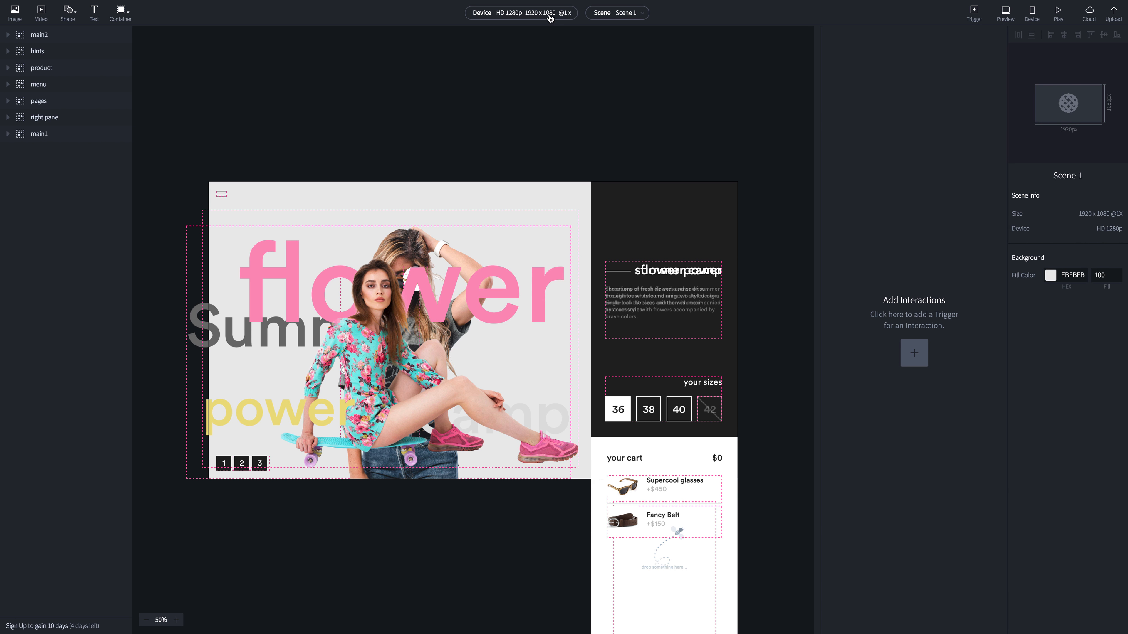
# Set the prototype's device to a custom size of 1920 x 1080 with density 2
pyautogui.click(550, 18)
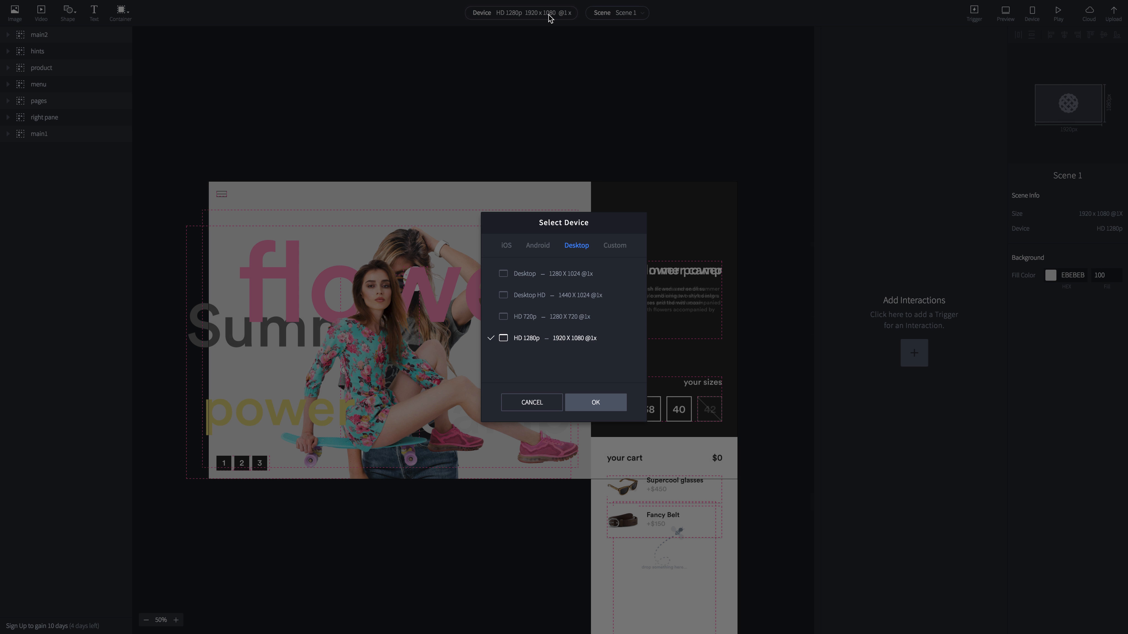
pyautogui.click(615, 246)
pyautogui.click(526, 272)
pyautogui.write('1920')
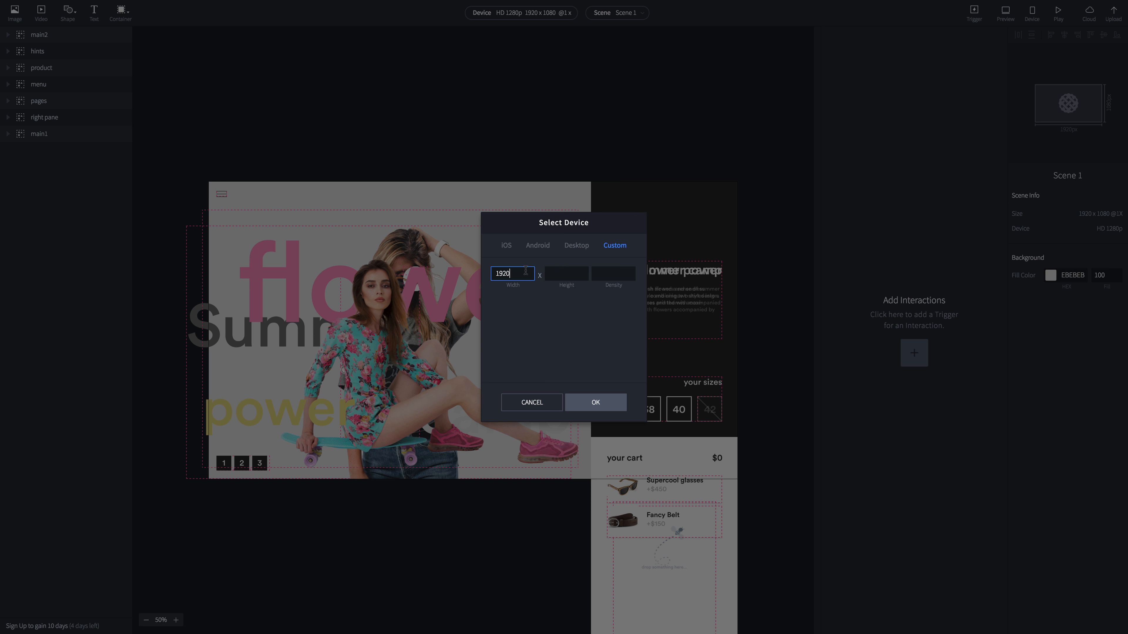
pyautogui.press('Tab')
pyautogui.write('1080')
pyautogui.press('Tab')
pyautogui.write('2')
pyautogui.click(595, 403)
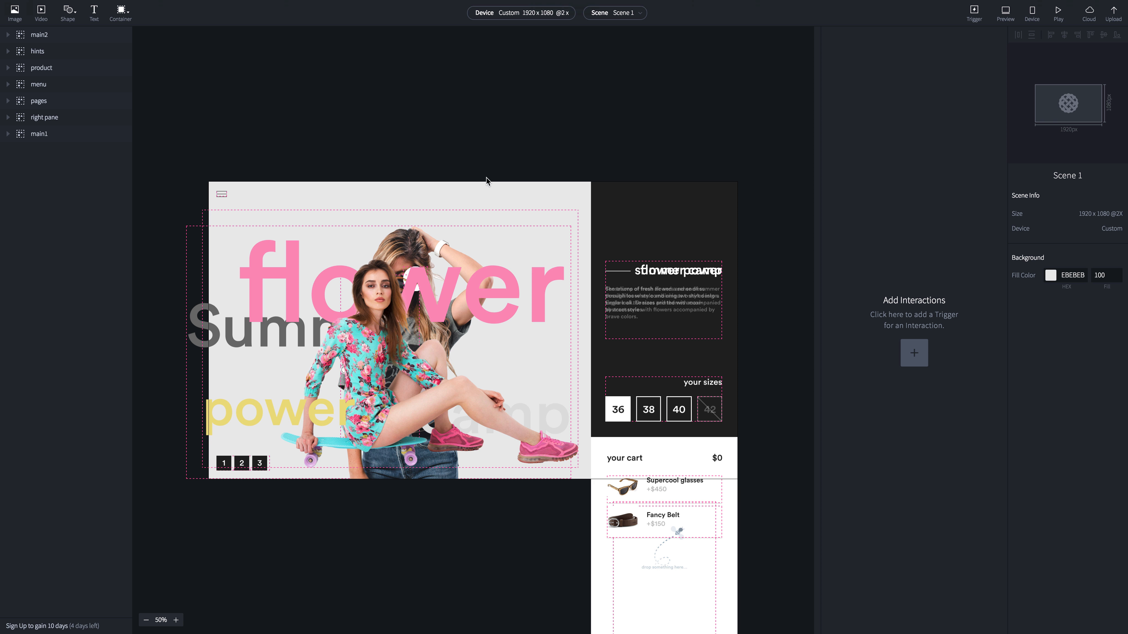
# Move the main2 group horizontally out of the scene to X -1383, Y 102, and hide it
pyautogui.click(427, 309)
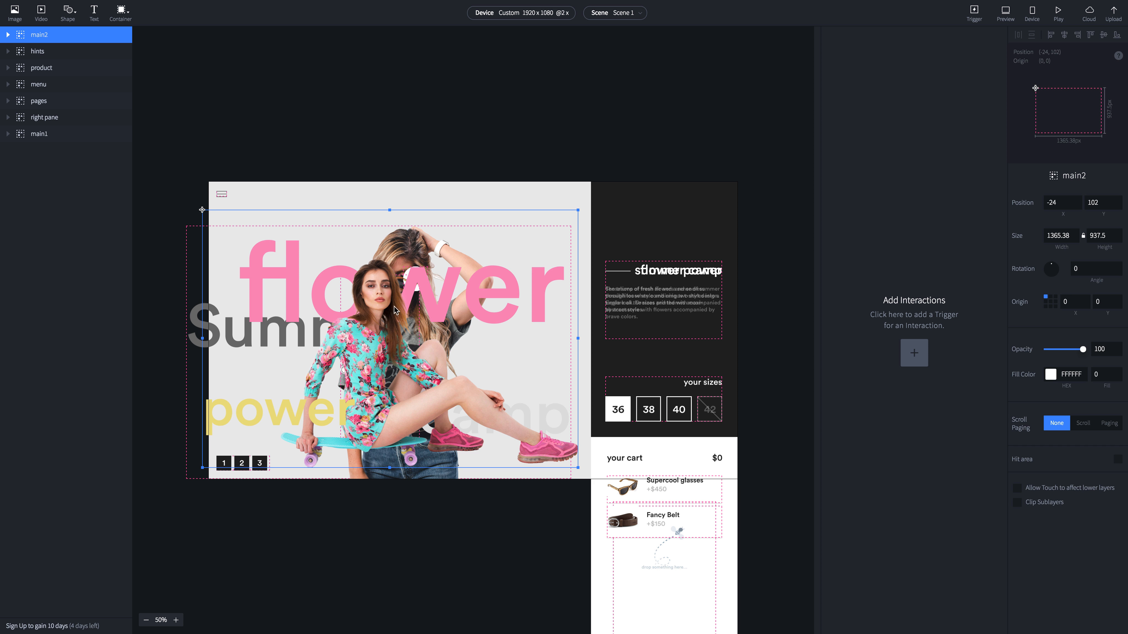
pyautogui.moveTo(427, 309); pyautogui.dragTo(276, 305)
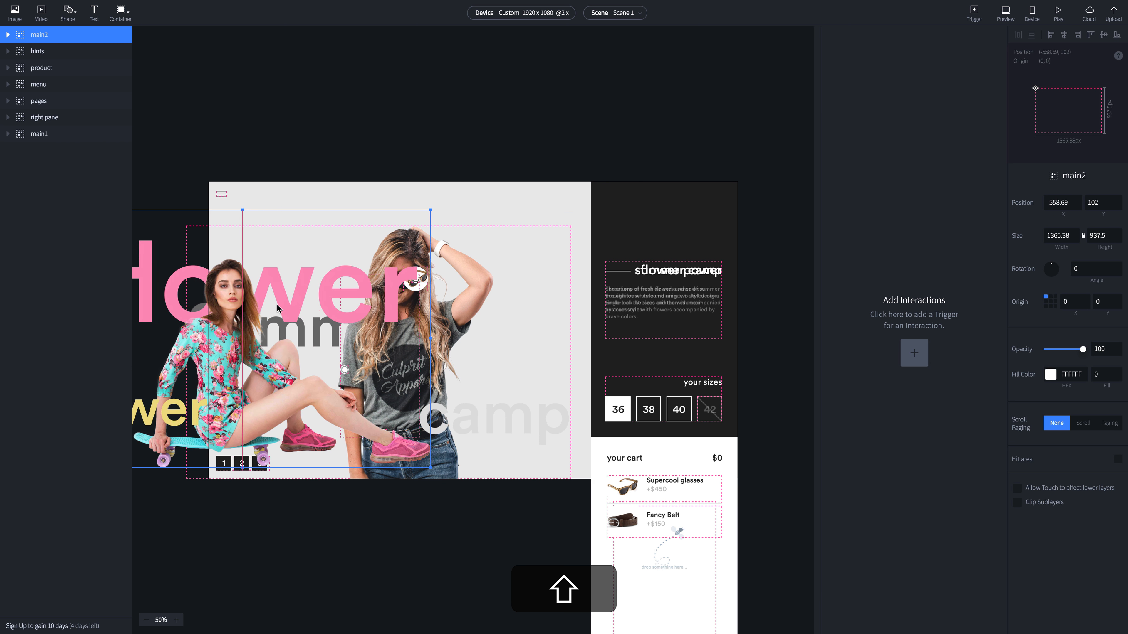
pyautogui.moveTo(509, 310); pyautogui.dragTo(696, 279)
pyautogui.moveTo(551, 283); pyautogui.dragTo(328, 283)
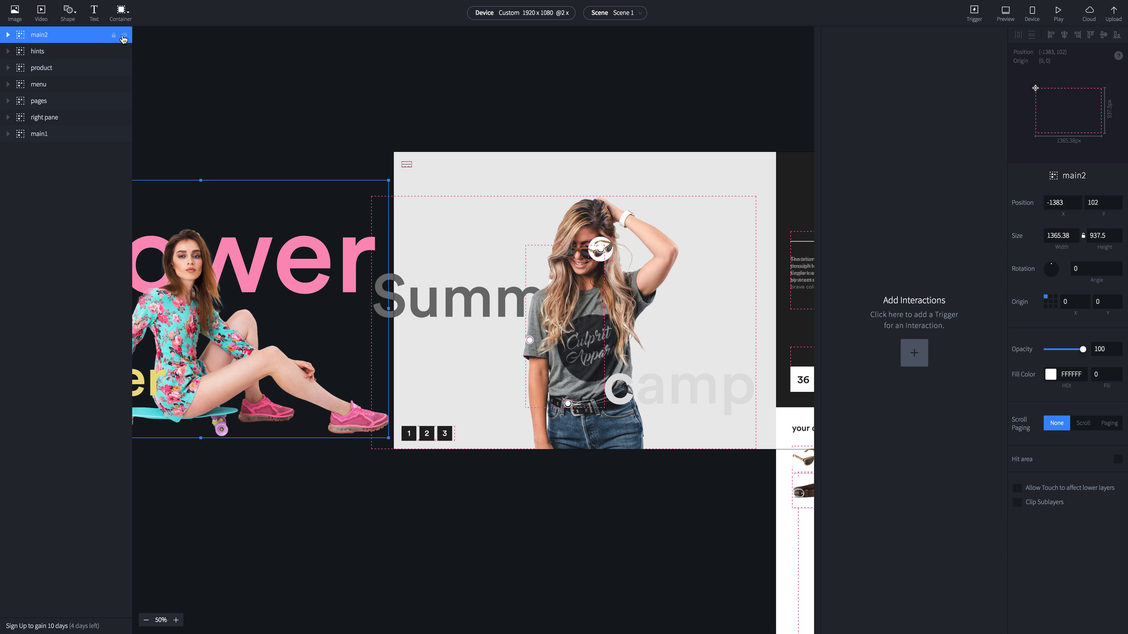
pyautogui.click(124, 35)
# Move the main1 group horizontally out of the scene to X -1410, Y 160
pyautogui.moveTo(611, 302); pyautogui.dragTo(249, 306)
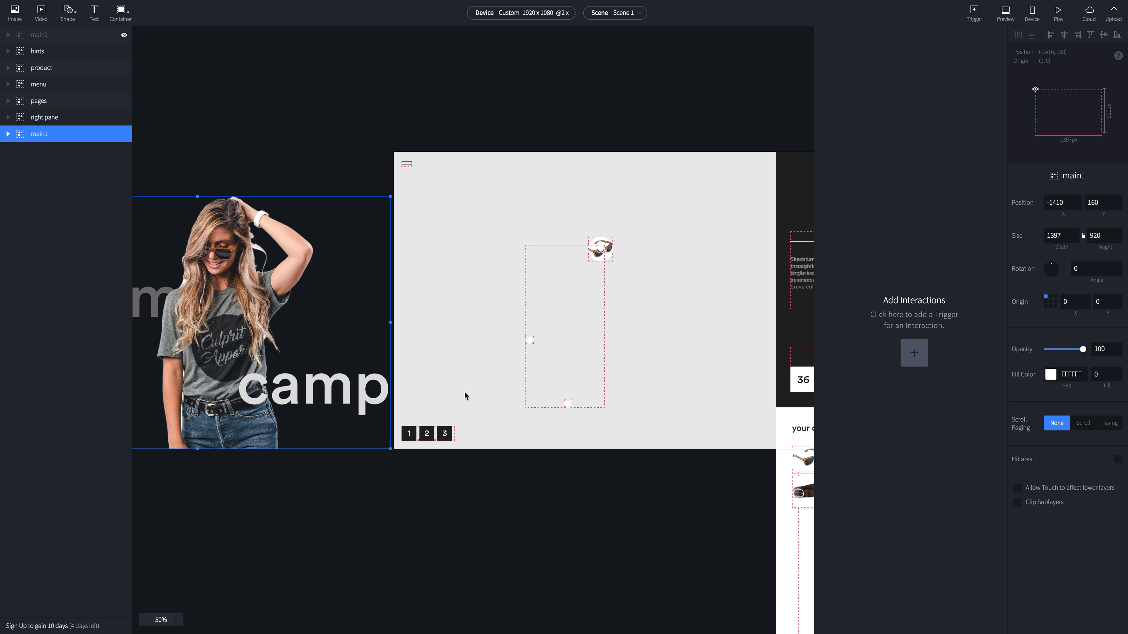
pyautogui.moveTo(571, 435); pyautogui.dragTo(409, 367)
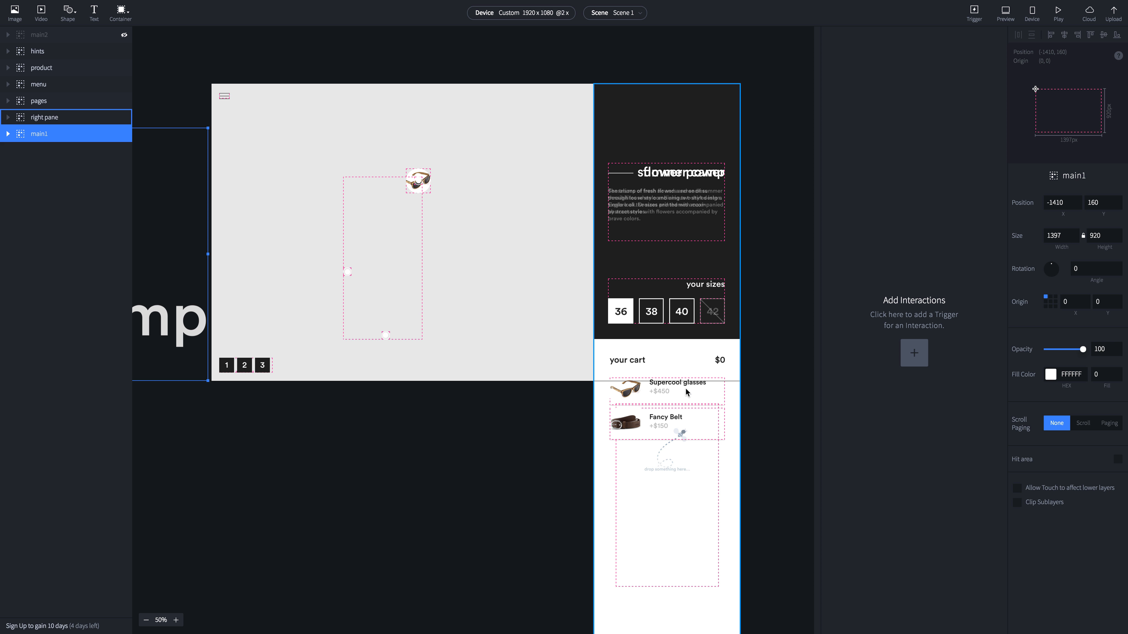
# Set the opacity of item1 and item2, inside the cart group of right pane, to 0
pyautogui.keyDown('super'); pyautogui.click(670, 391); pyautogui.keyUp('super')
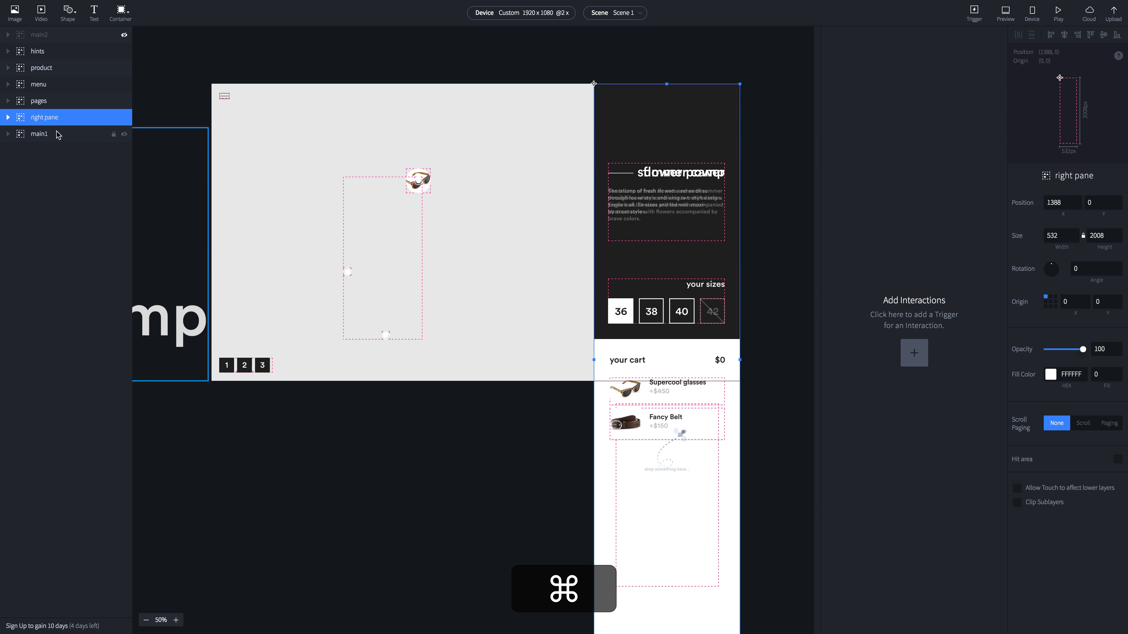
pyautogui.click(7, 118)
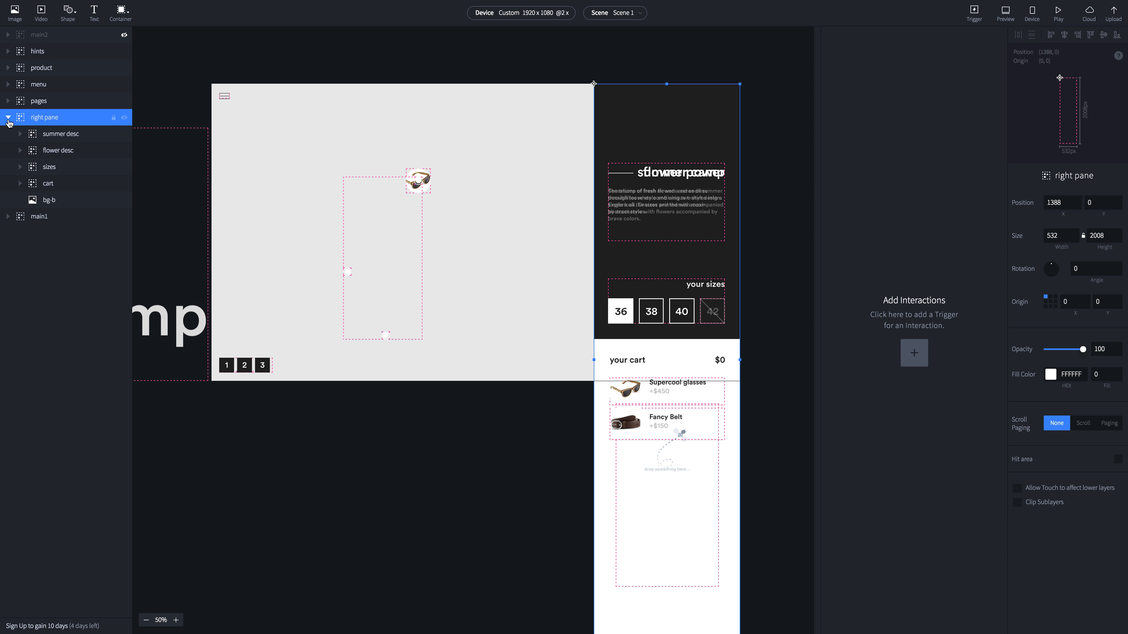
pyautogui.click(20, 184)
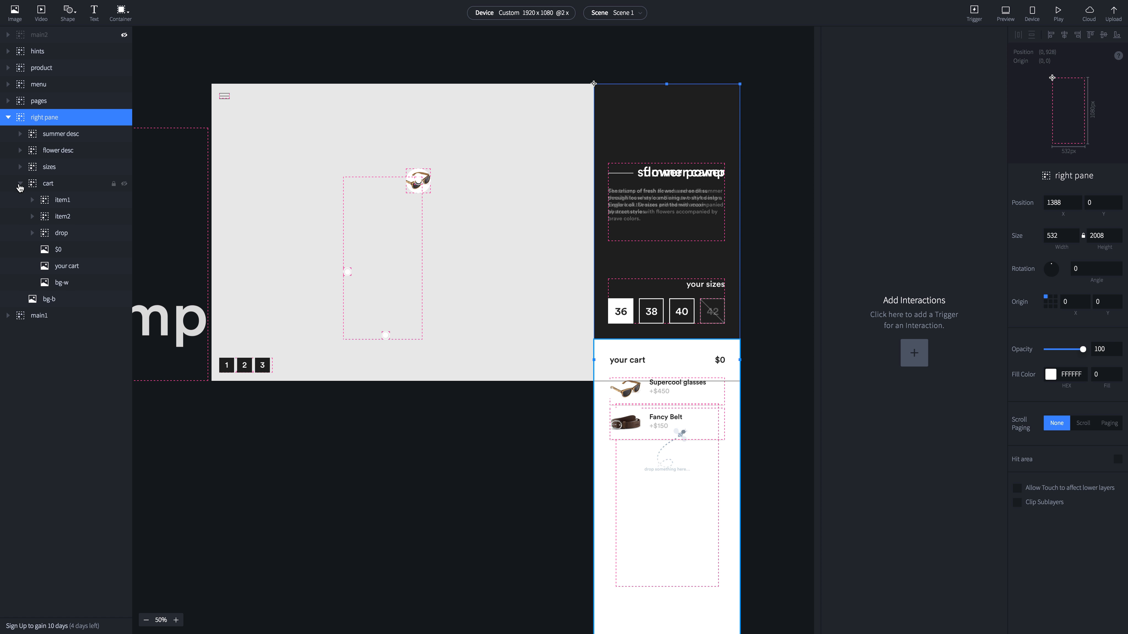
pyautogui.click(58, 201)
pyautogui.keyDown('super'); pyautogui.click(70, 218); pyautogui.keyUp('super')
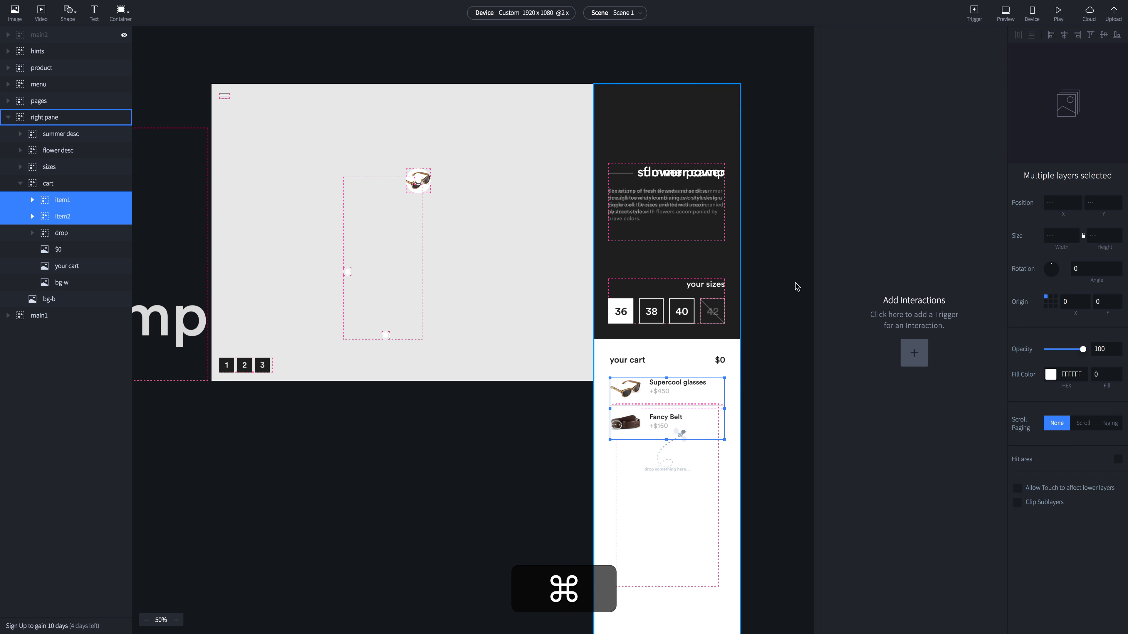
pyautogui.hotkey('ctrl', 'Right')
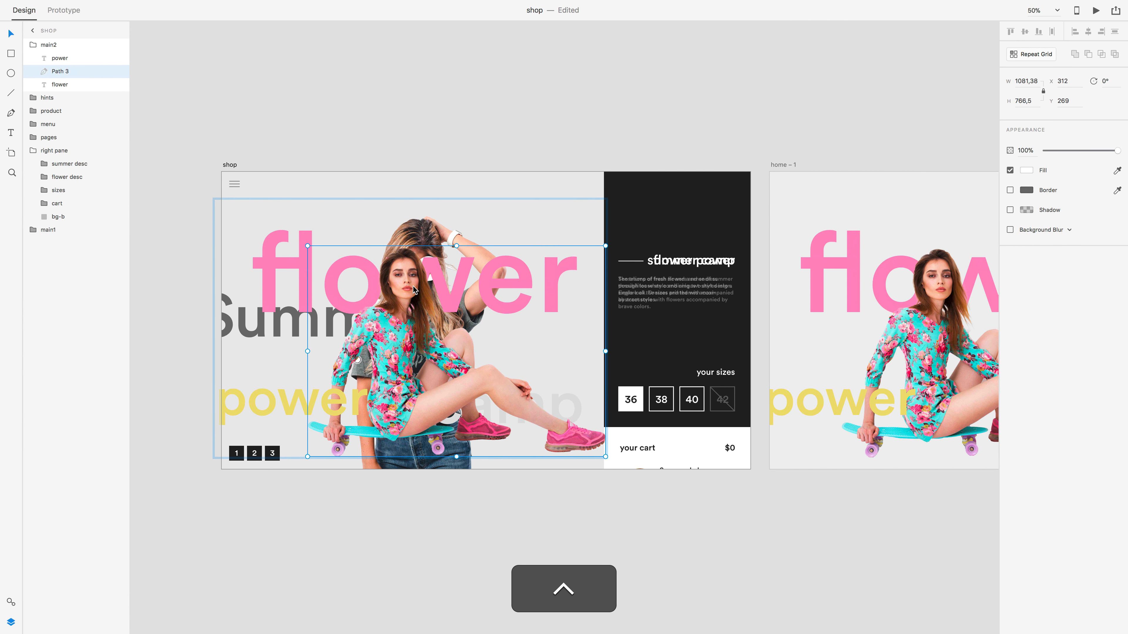
pyautogui.hotkey('ctrl', 'Left')
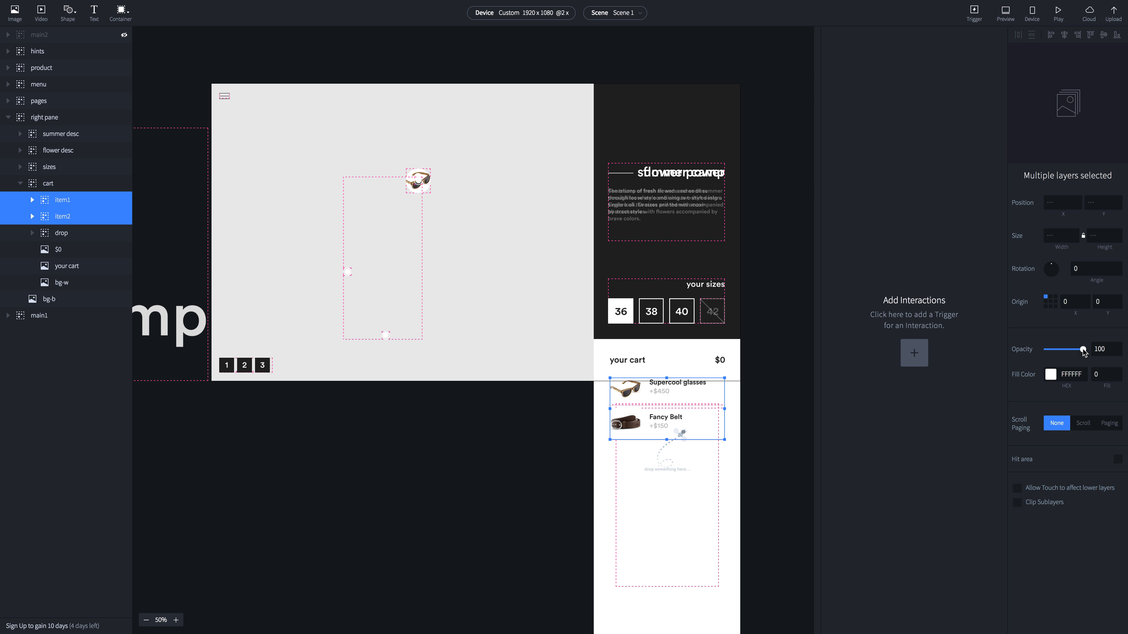
pyautogui.moveTo(1083, 350); pyautogui.dragTo(1041, 351)
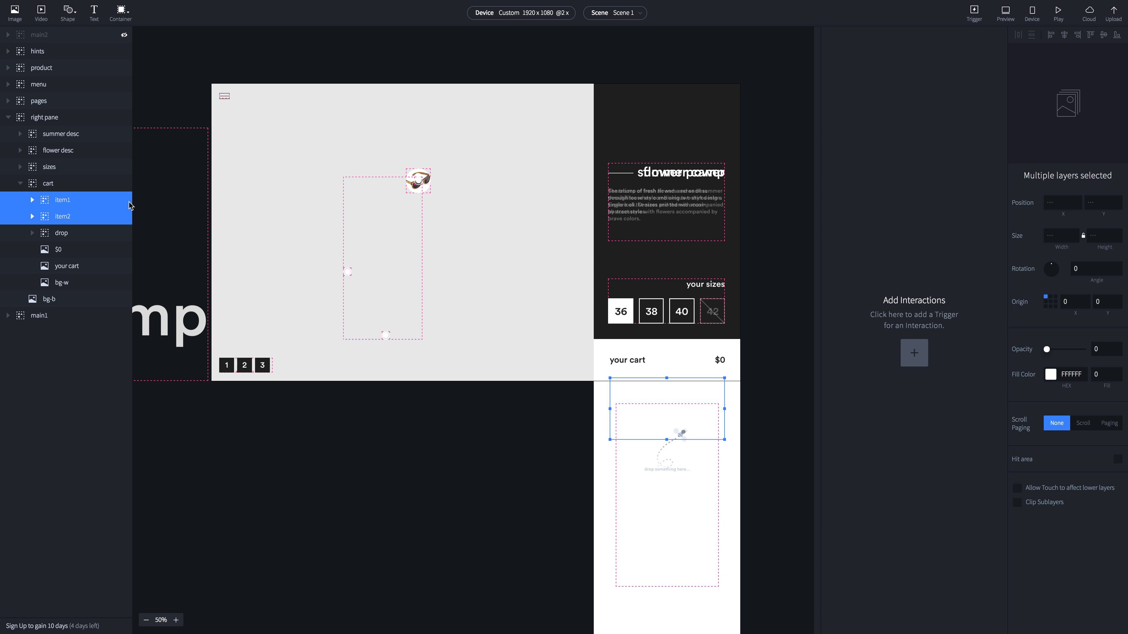
pyautogui.moveTo(125, 203)
# Set the opacity of the hints group and the product group to 0
pyautogui.click(349, 278)
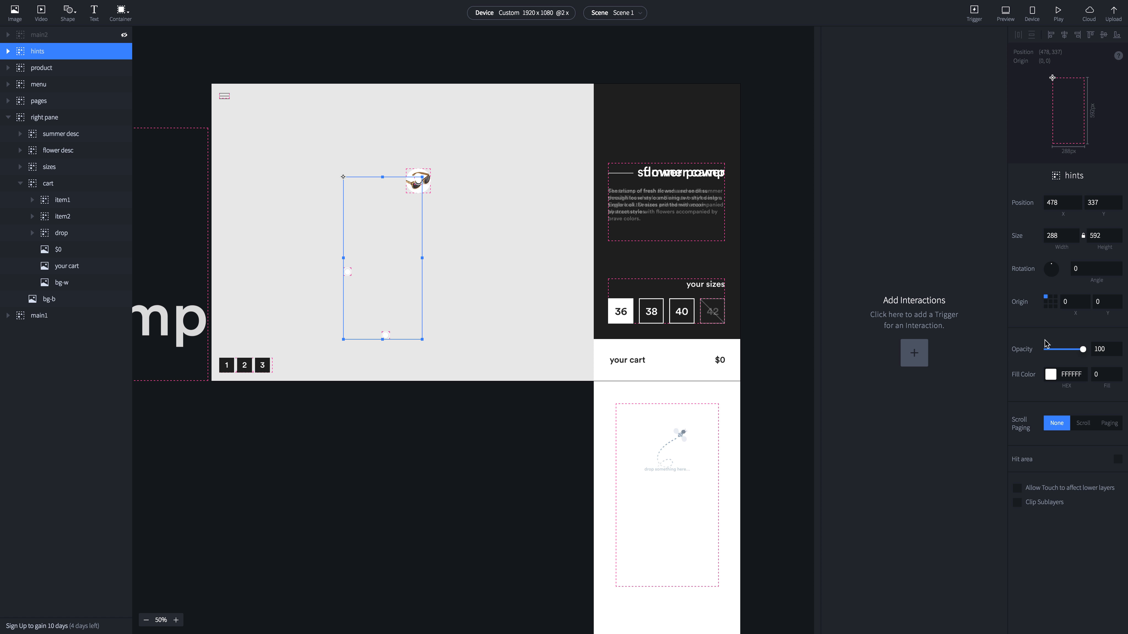
pyautogui.moveTo(1070, 351); pyautogui.dragTo(1040, 350)
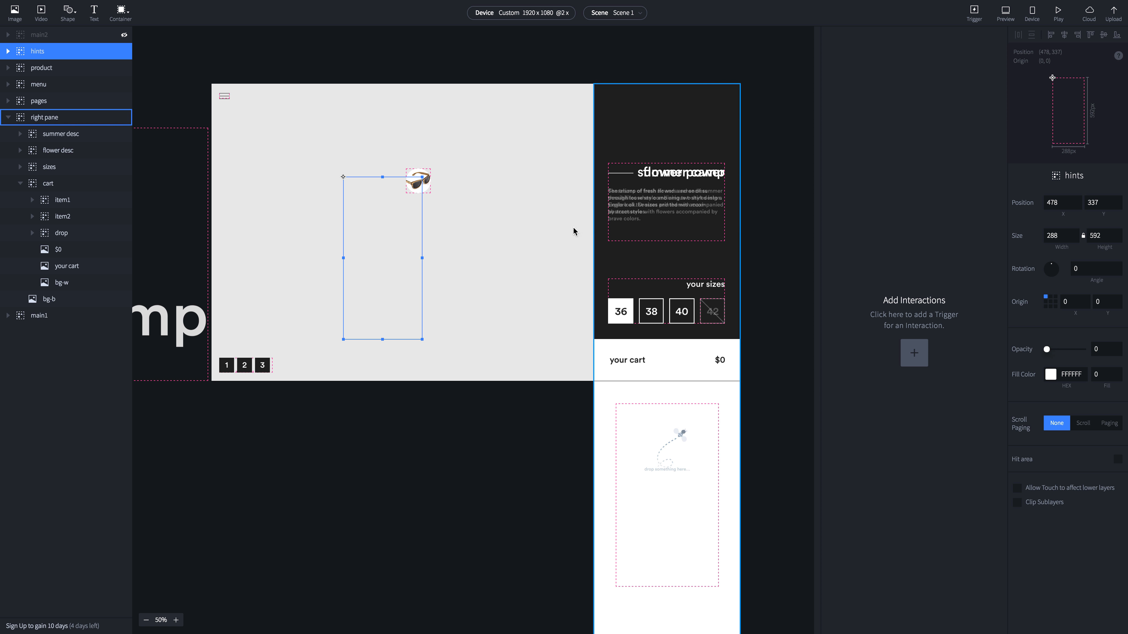
pyautogui.click(429, 180)
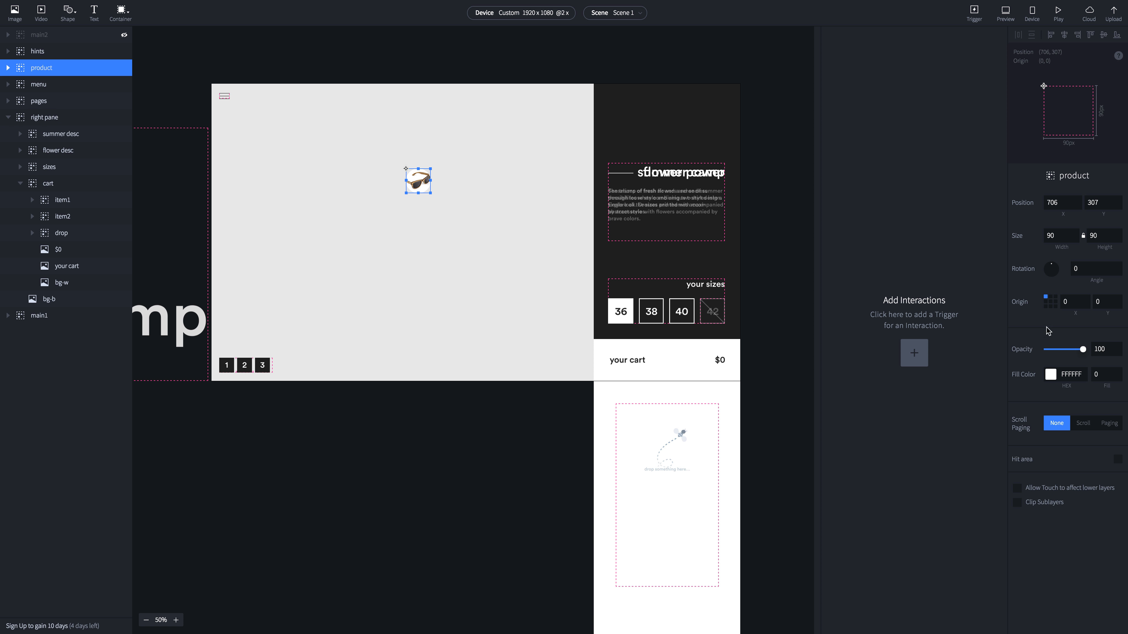
pyautogui.moveTo(1084, 351); pyautogui.dragTo(1017, 350)
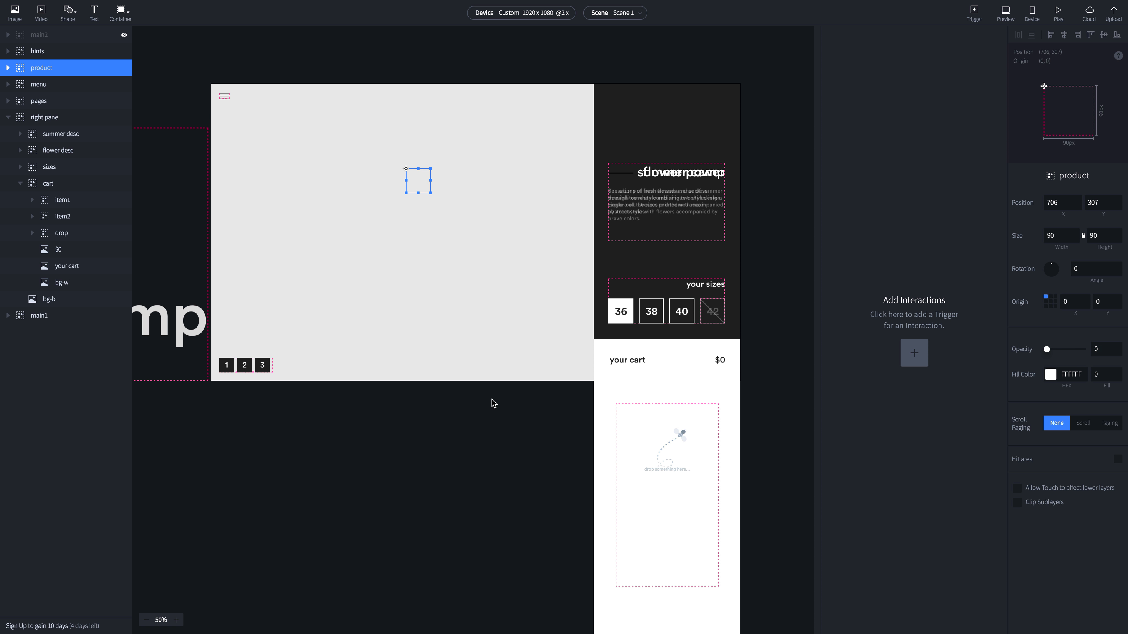
# Expand the pages group and its inactive subgroup, and examine how the active layer was imported
pyautogui.click(263, 371)
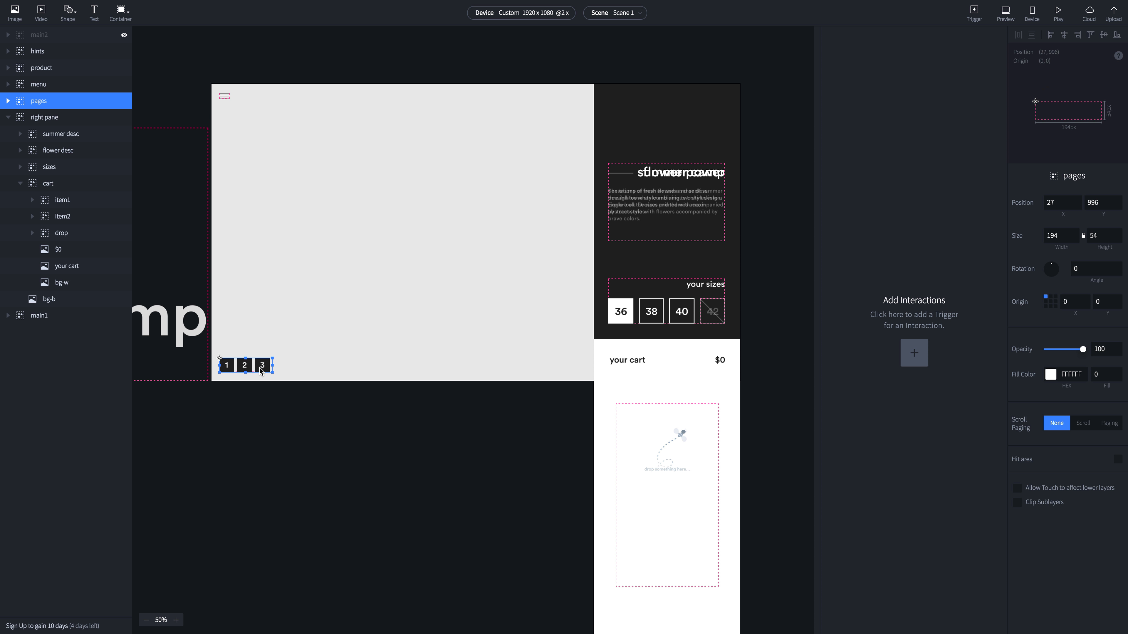
pyautogui.click(8, 102)
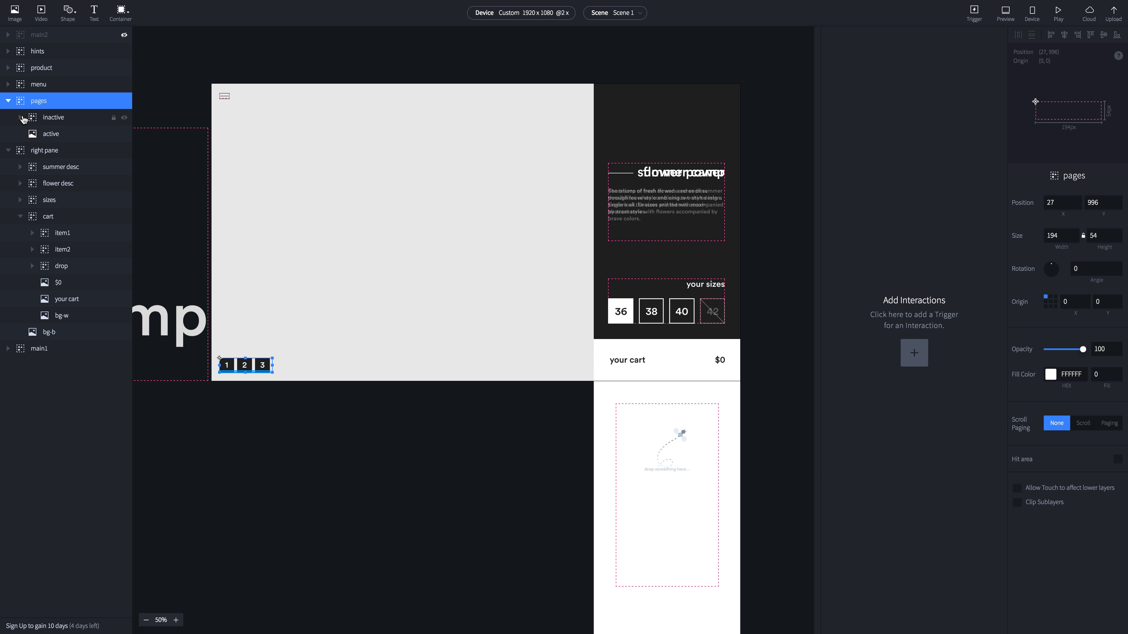
pyautogui.click(21, 118)
pyautogui.click(48, 185)
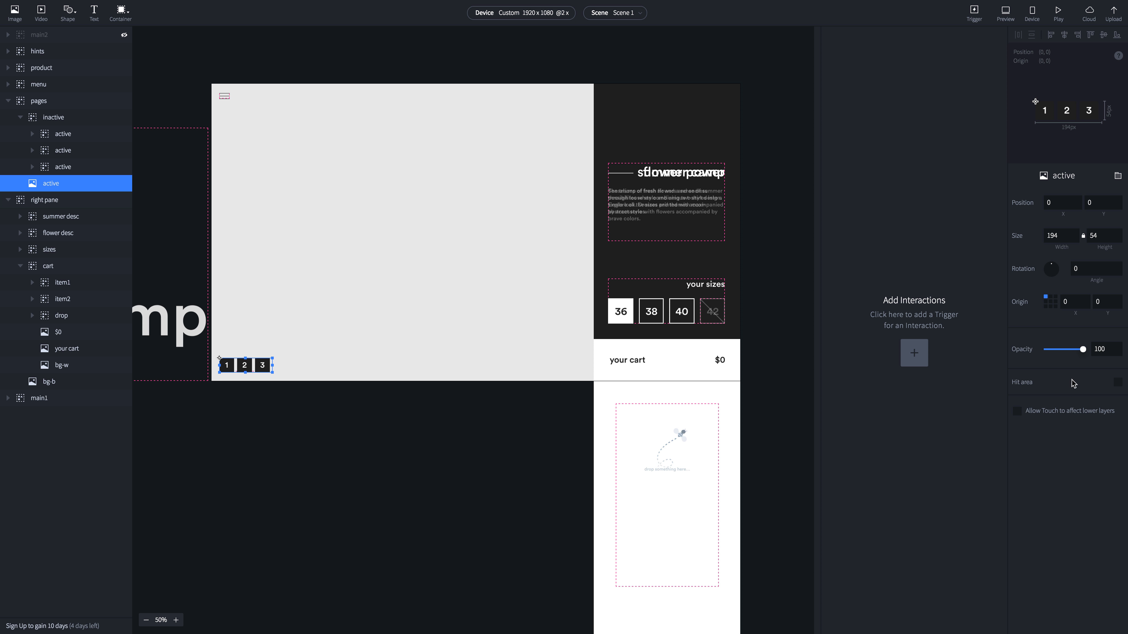
pyautogui.moveTo(1083, 351)
pyautogui.mouseDown()
pyautogui.moveTo(1026, 355)
pyautogui.moveTo(1087, 351)
pyautogui.mouseUp()
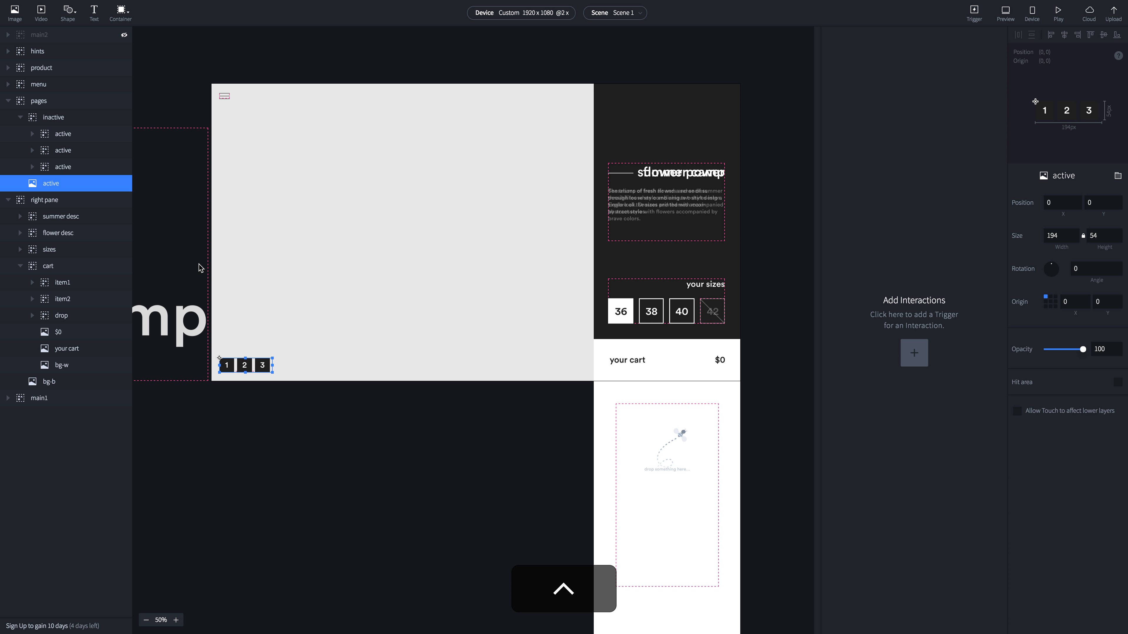
# Switch to Adobe XD and ungroup the active repeat grid inside the pages group
pyautogui.hotkey('ctrl', 'Right')
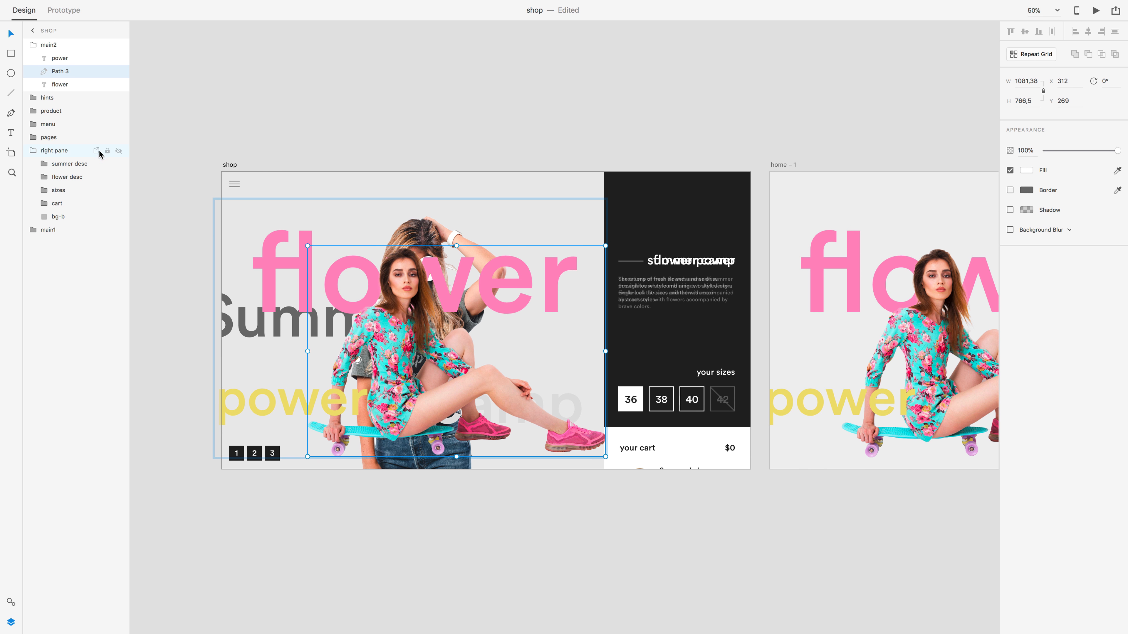
pyautogui.keyDown('super'); pyautogui.click(259, 454); pyautogui.keyUp('super')
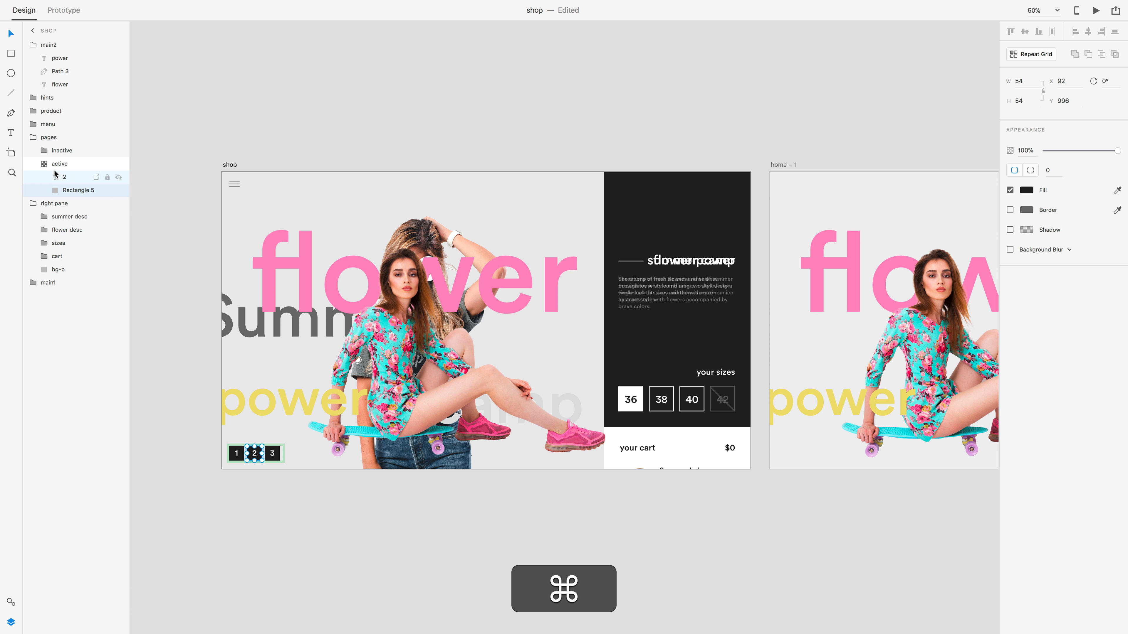
pyautogui.click(63, 163)
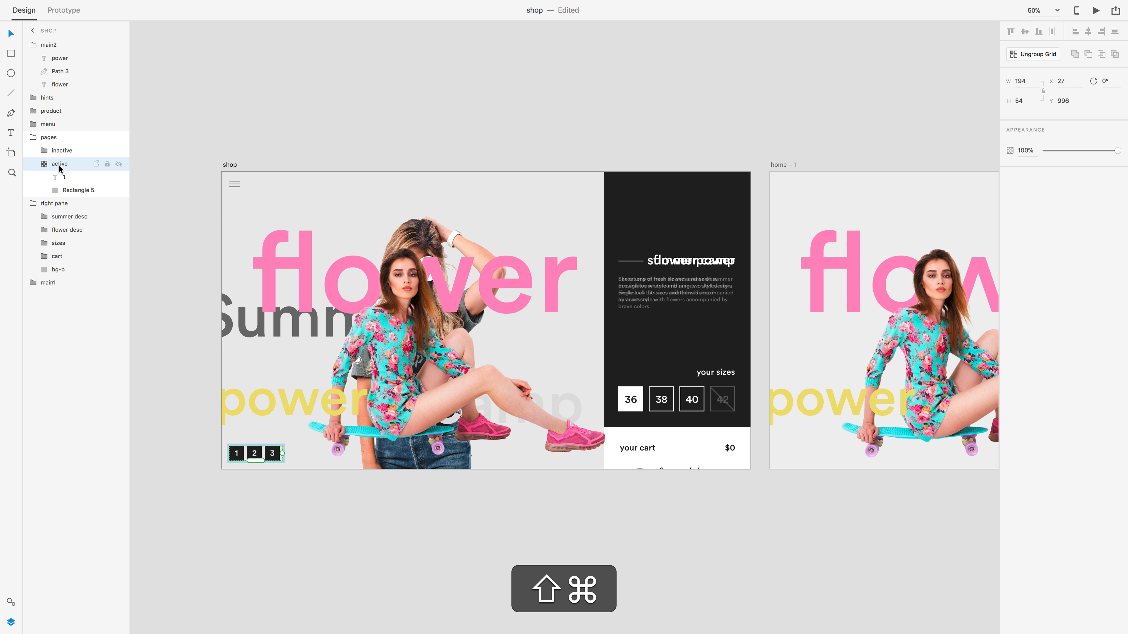
pyautogui.press('shift+super+g')
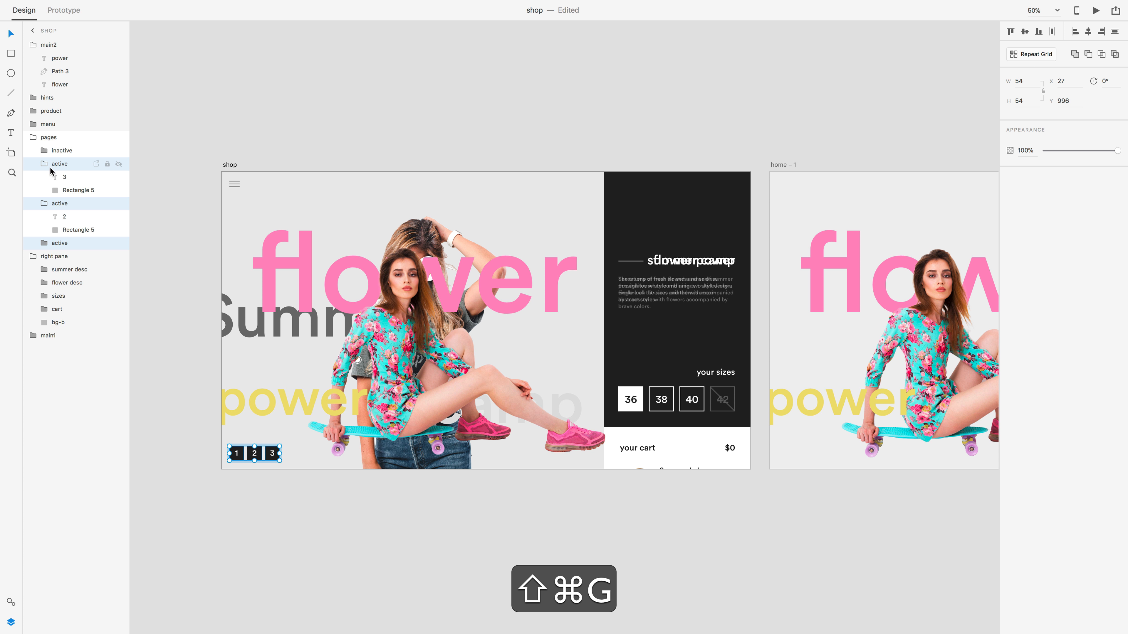
# Group the three ungrouped page number boxes and name the new group active
pyautogui.press('super+g')
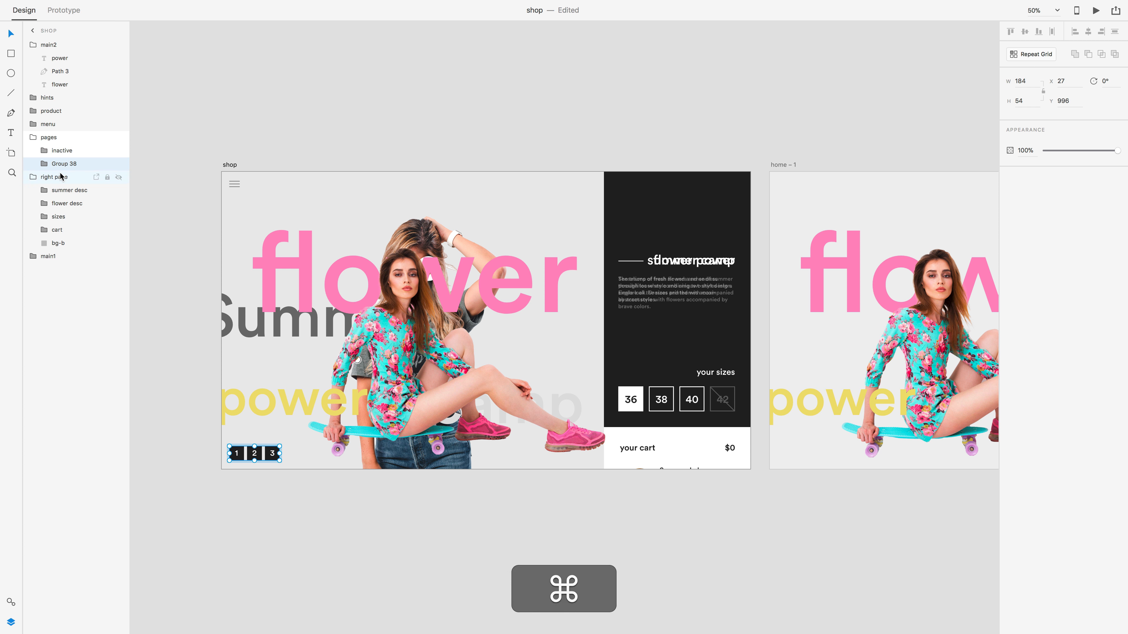
pyautogui.doubleClick(64, 163)
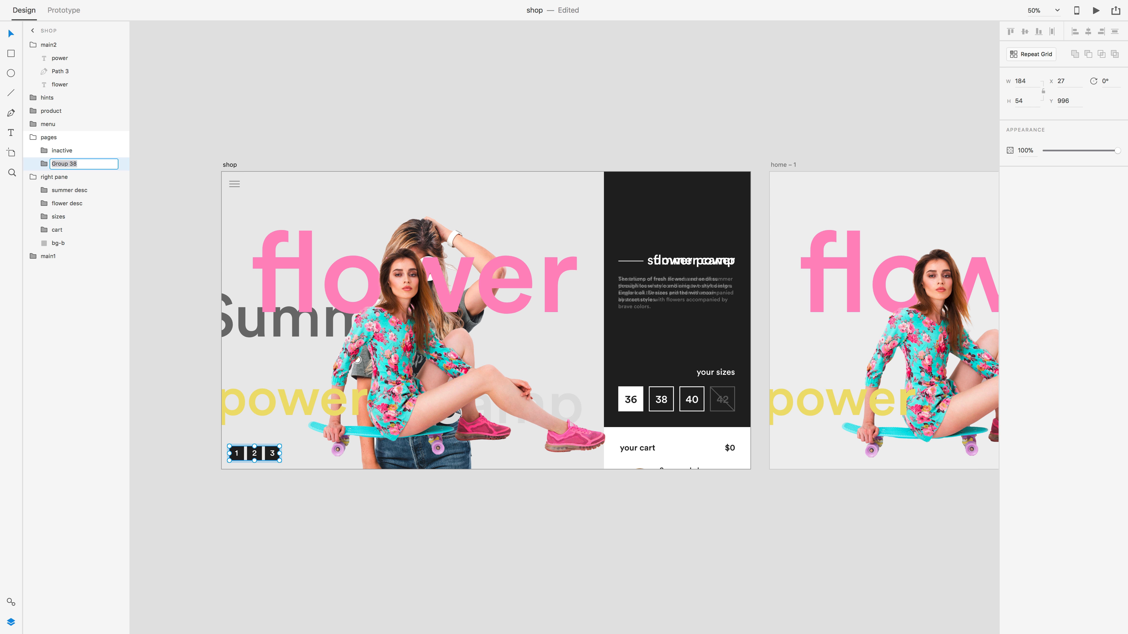
pyautogui.write('active')
pyautogui.press('Return')
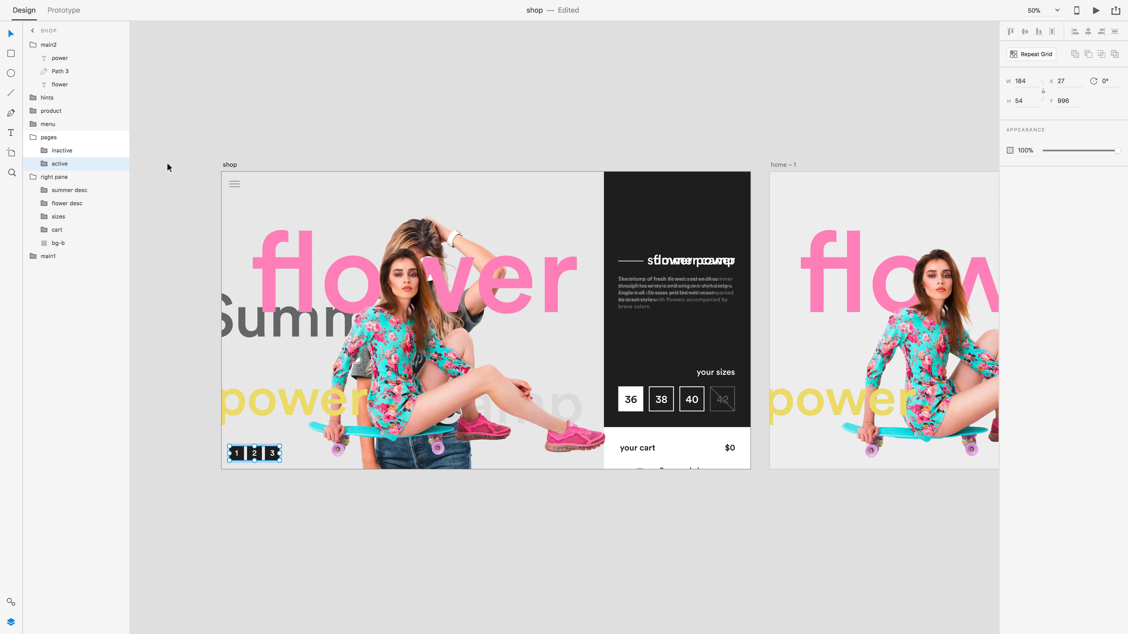
# Return to ProtoPie and re-import the design from the recently used source
pyautogui.hotkey('ctrl', 'Left')
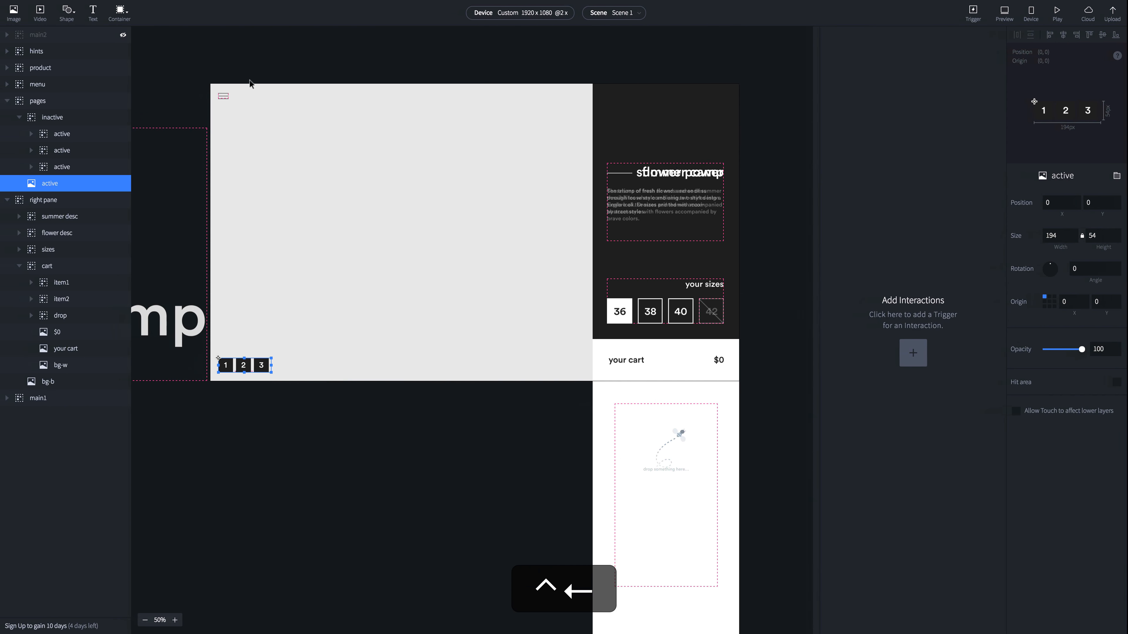
pyautogui.click(78, 6)
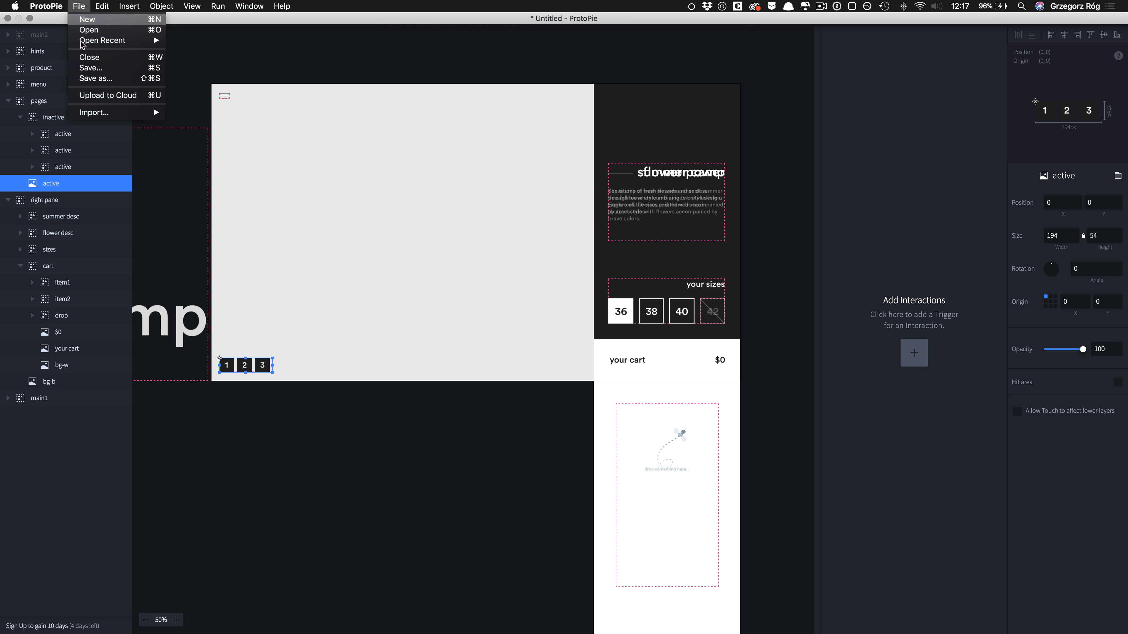
pyautogui.moveTo(106, 113)
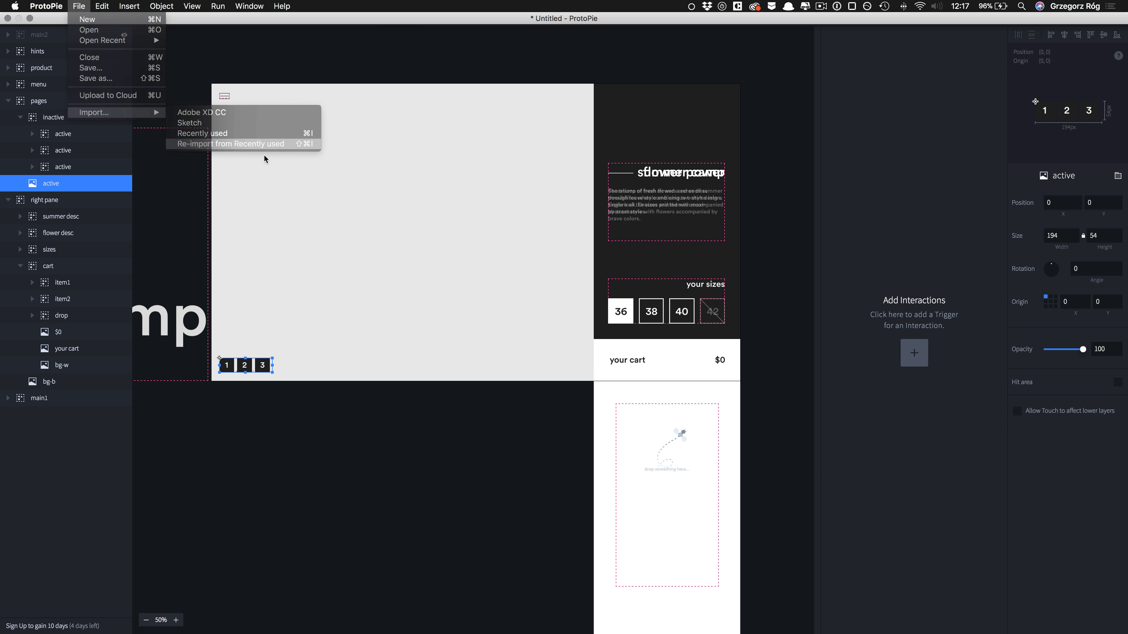
pyautogui.click(241, 144)
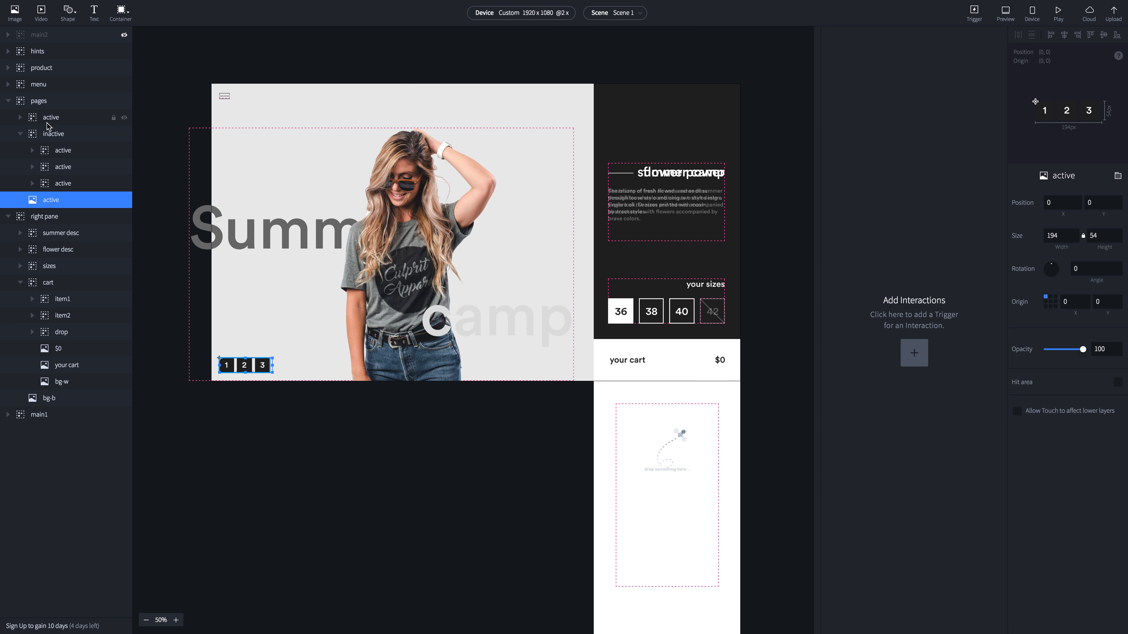
# Expand the new active group inside pages, check its sublayers, and delete the old flattened active image layer
pyautogui.click(51, 119)
pyautogui.click(20, 117)
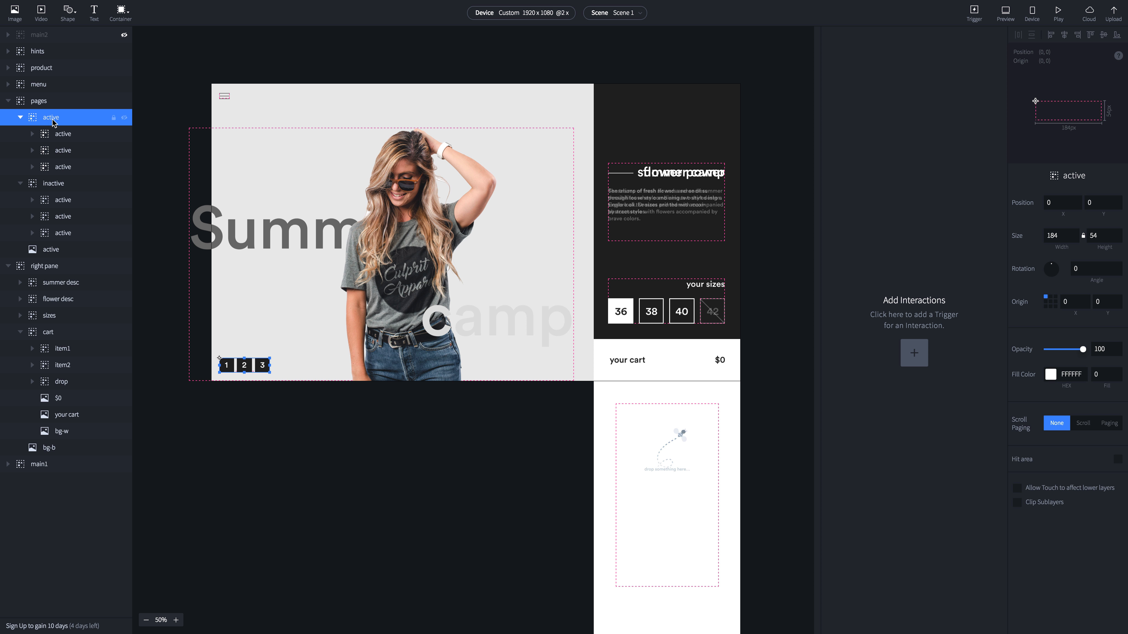
pyautogui.click(57, 134)
pyautogui.click(58, 150)
pyautogui.click(51, 250)
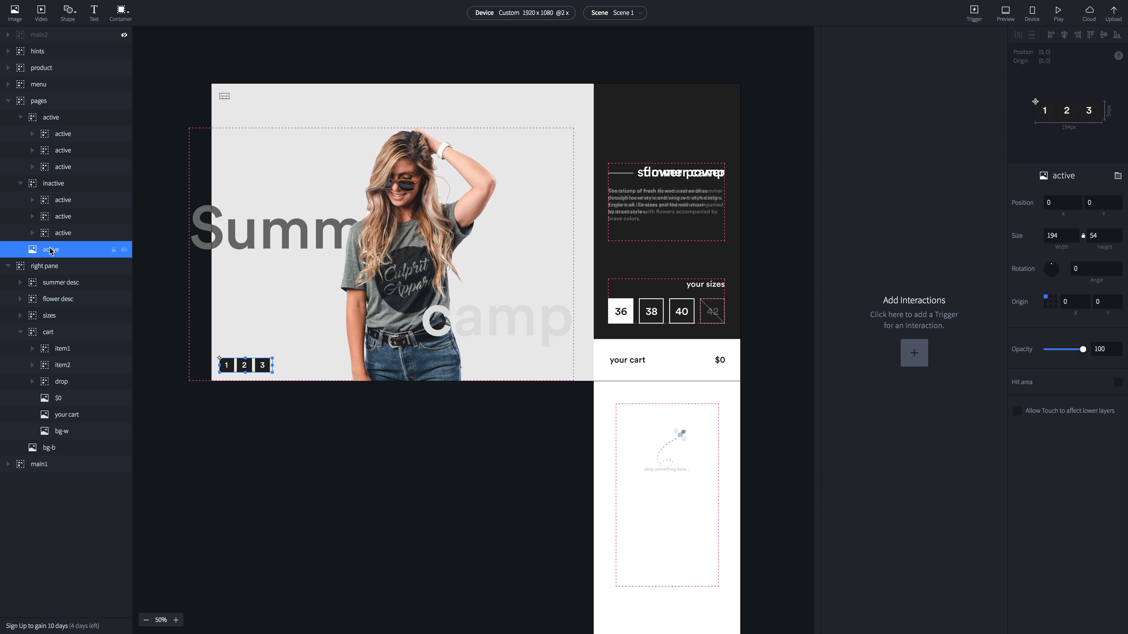
pyautogui.press('Delete')
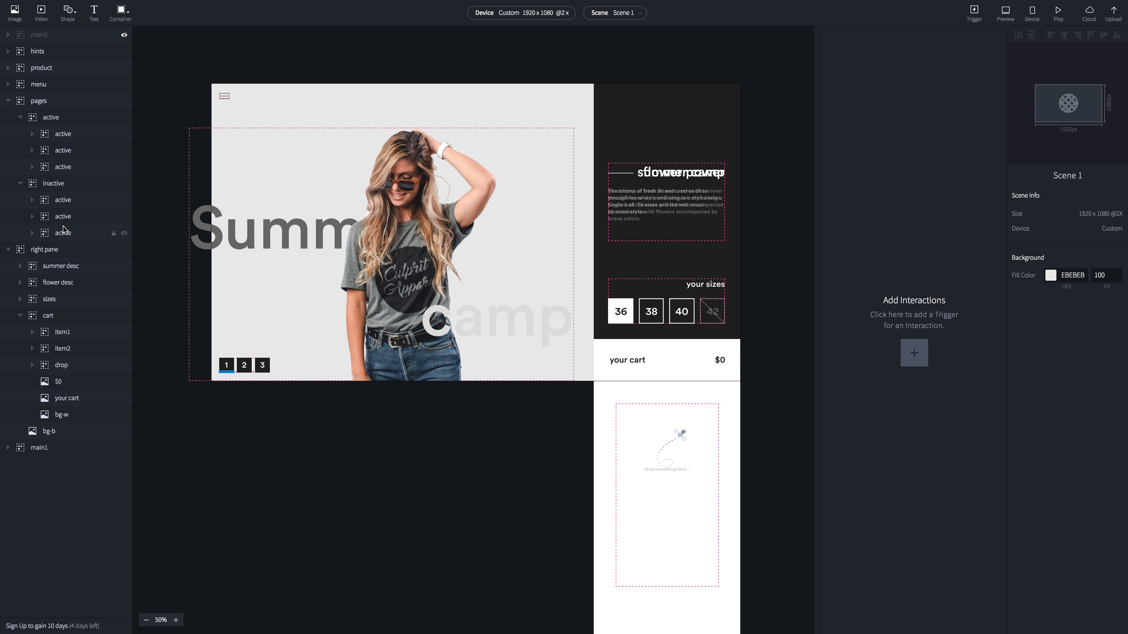
# Collapse the inactive pages group and set the opacity of the active page boxes 2 and 3 to 0
pyautogui.moveTo(59, 205)
pyautogui.mouseDown()
pyautogui.moveTo(61, 227)
pyautogui.moveTo(62, 204)
pyautogui.mouseUp()
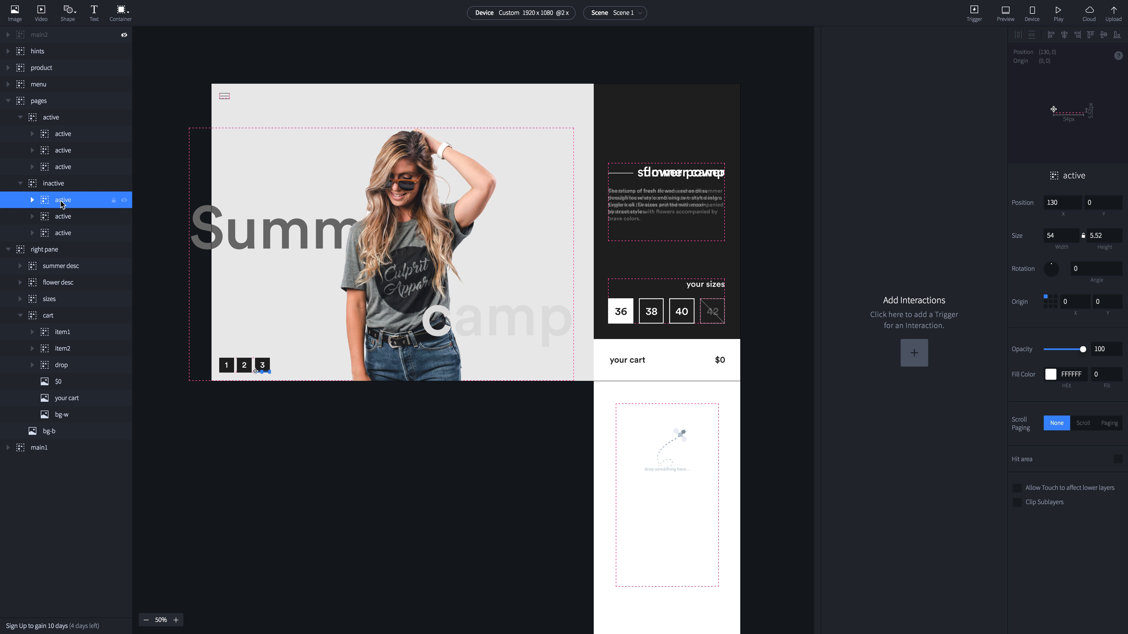
pyautogui.click(20, 183)
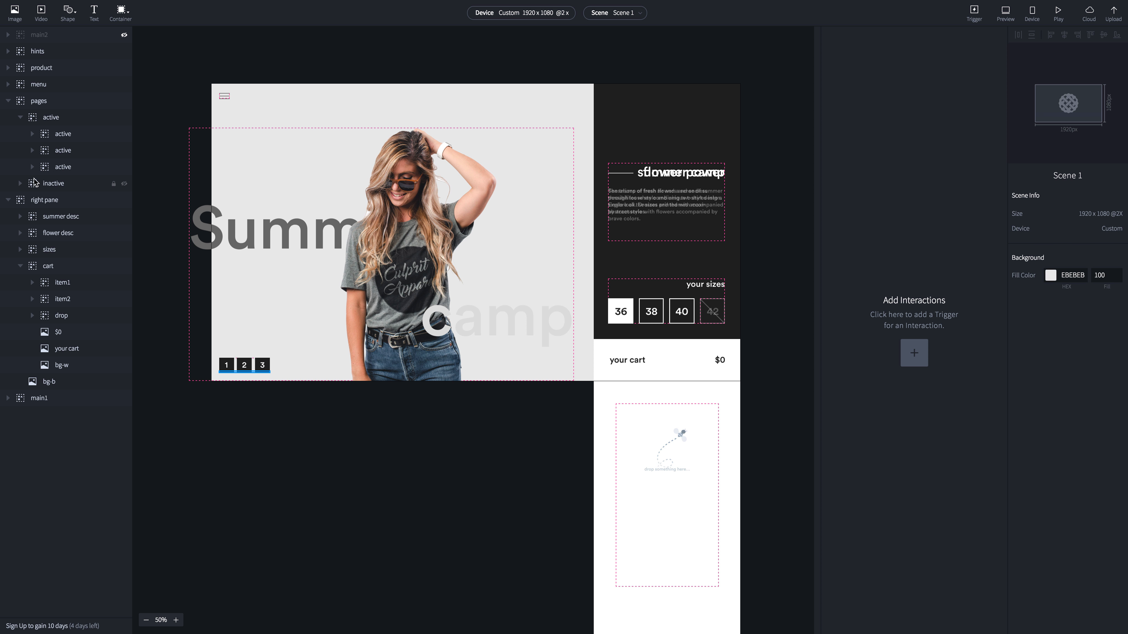
pyautogui.click(53, 134)
pyautogui.click(59, 151)
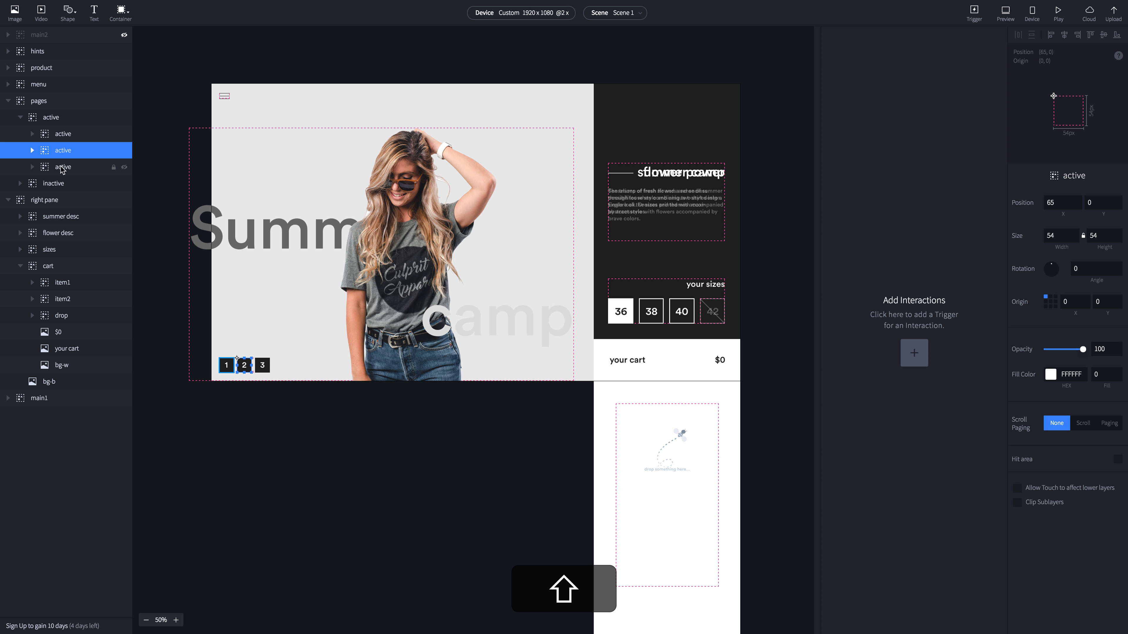
pyautogui.keyDown('shift'); pyautogui.click(63, 168); pyautogui.keyUp('shift')
pyautogui.keyDown('shift'); pyautogui.click(64, 153); pyautogui.keyUp('shift')
pyautogui.keyDown('shift'); pyautogui.click(67, 135); pyautogui.keyUp('shift')
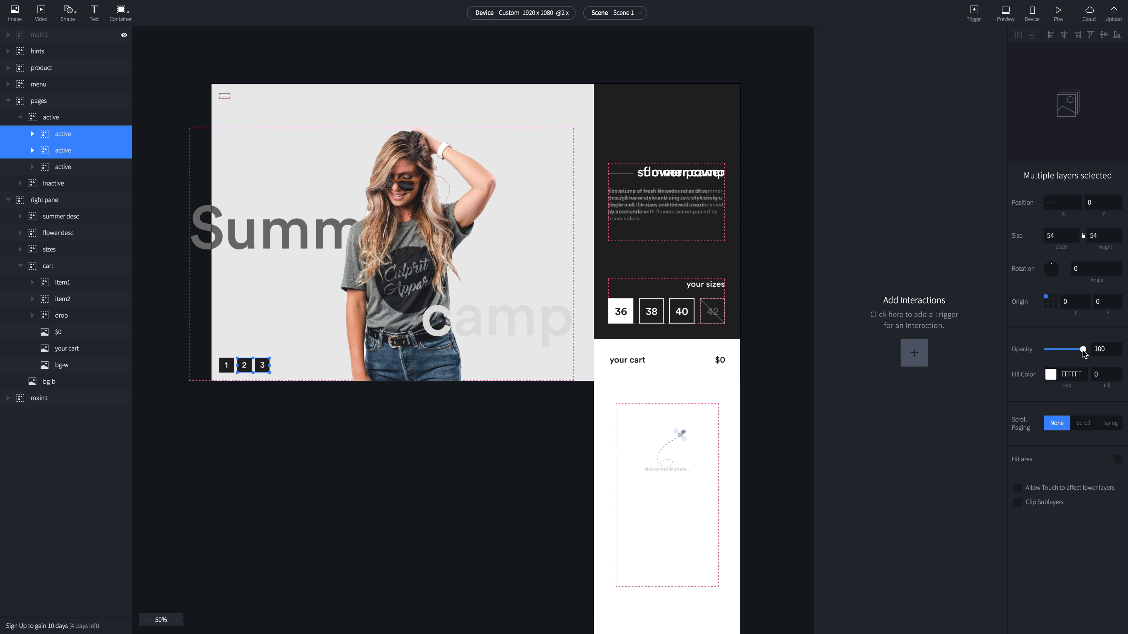
pyautogui.moveTo(1084, 352); pyautogui.dragTo(798, 357)
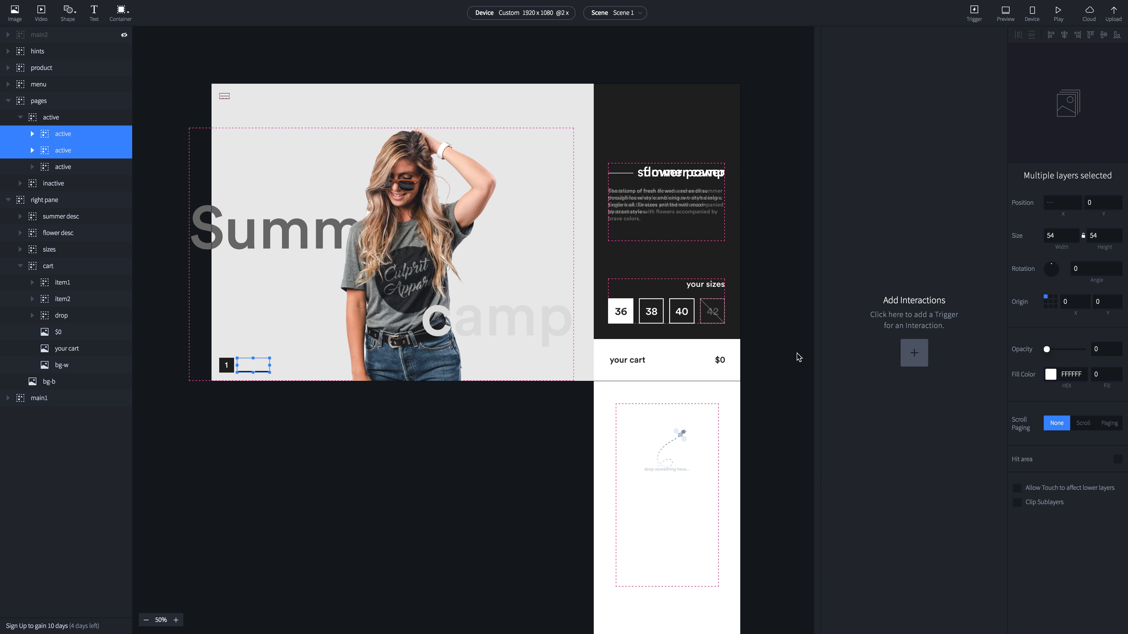
pyautogui.click(453, 407)
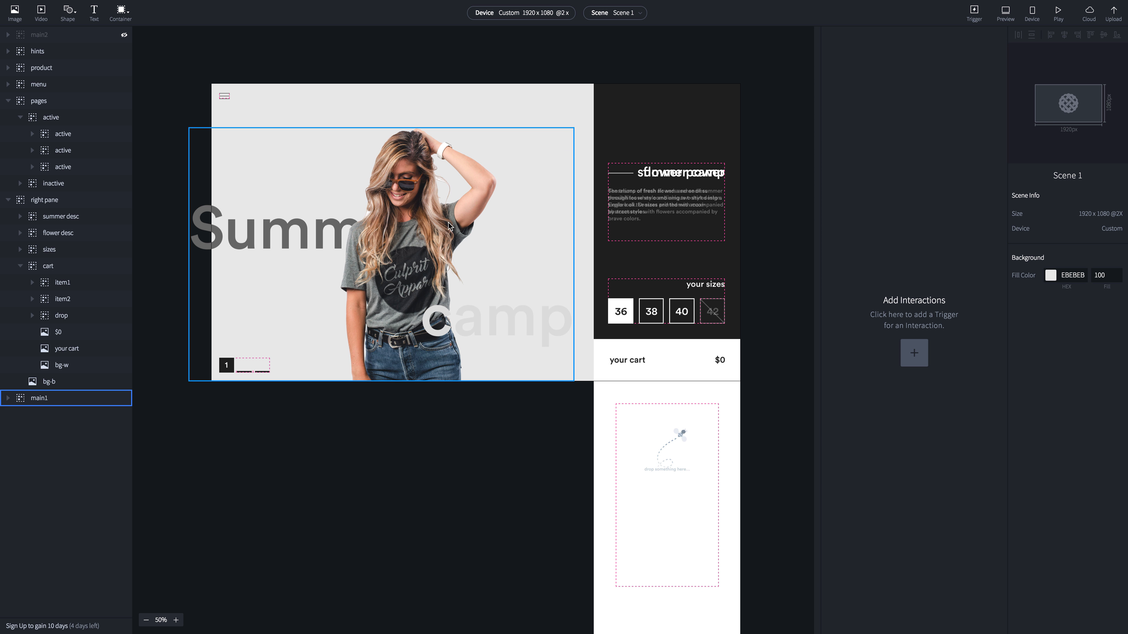
# Move the main1 group horizontally out of the artboard to X -1410, keeping Y at 160
pyautogui.moveTo(468, 209); pyautogui.dragTo(177, 214)
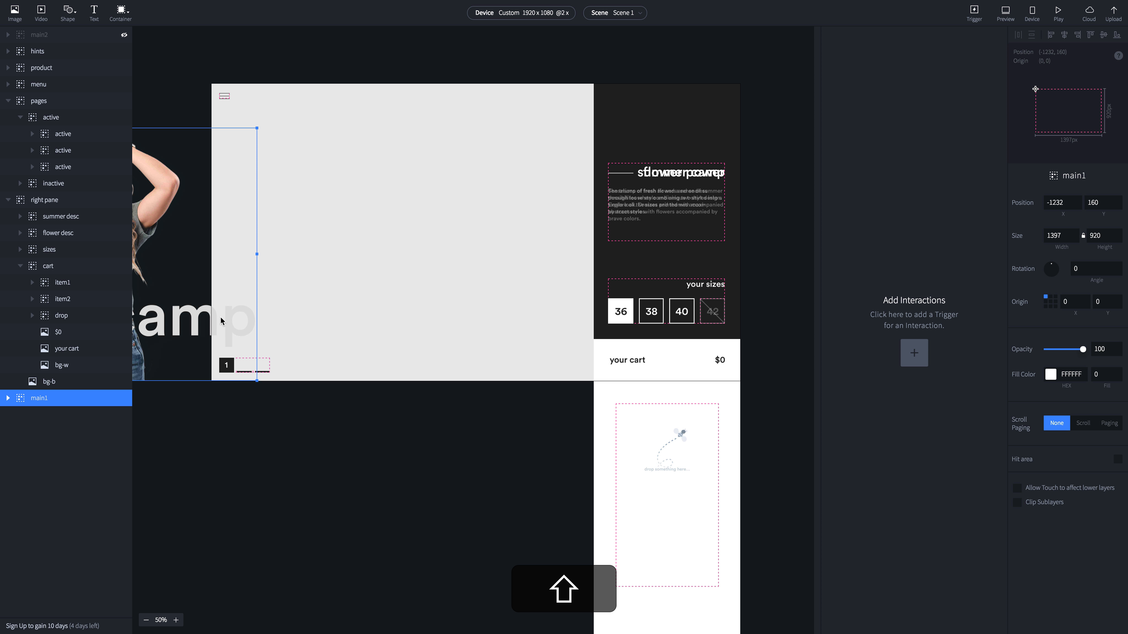
pyautogui.moveTo(221, 320); pyautogui.dragTo(204, 321)
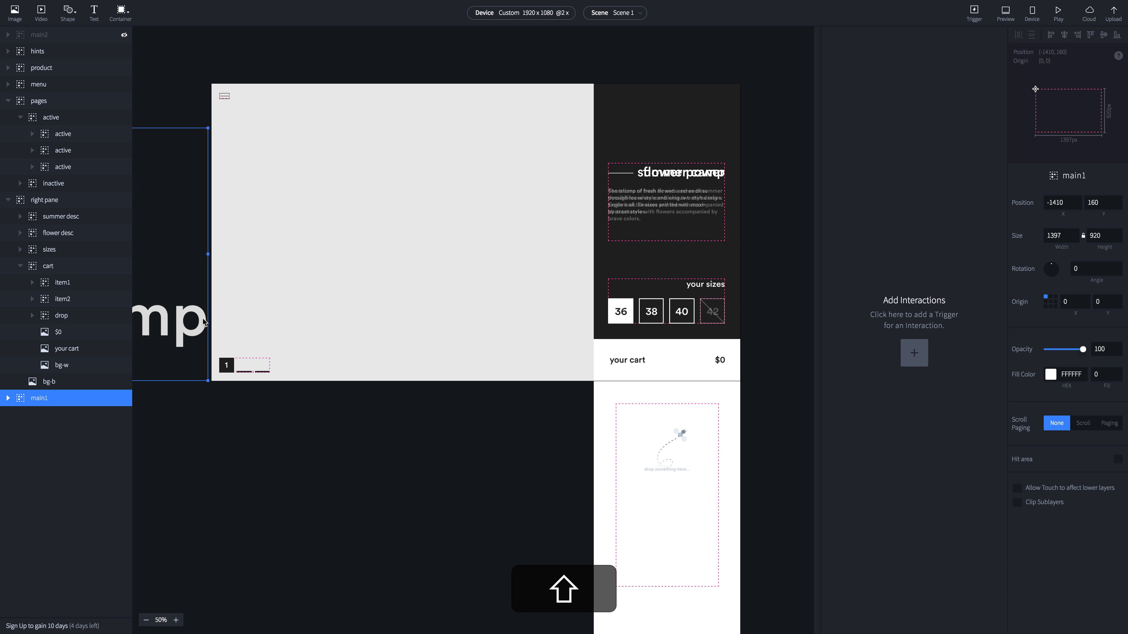
# Hide the flower desc group in the right pane by setting its opacity to 0, with summer desc collapsed
pyautogui.keyDown('super'); pyautogui.click(659, 202); pyautogui.keyUp('super')
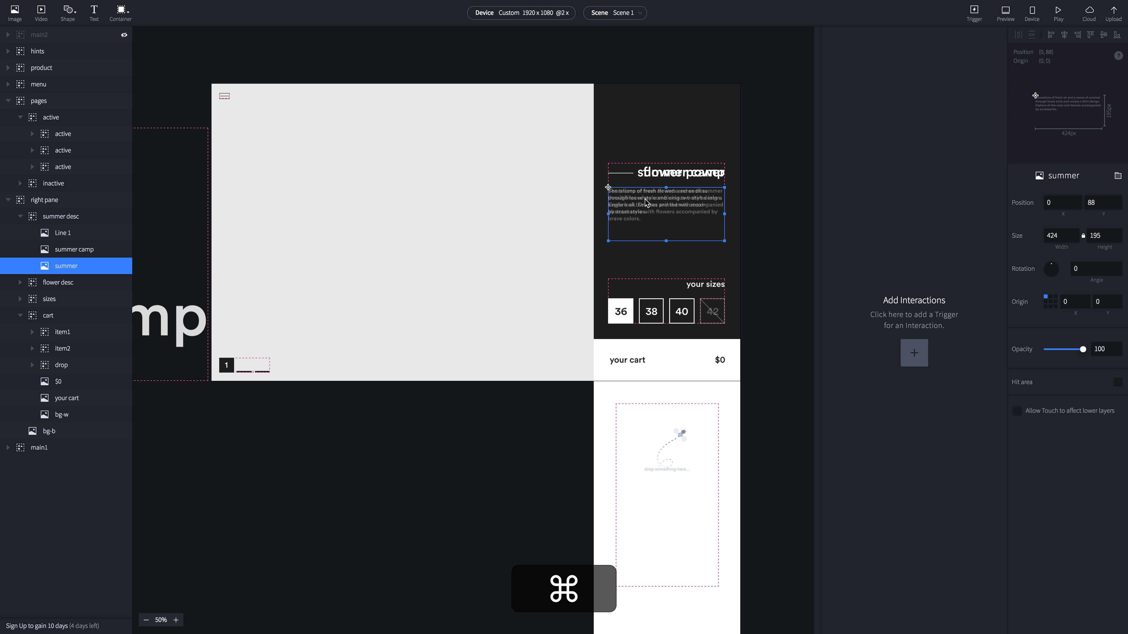
pyautogui.click(55, 221)
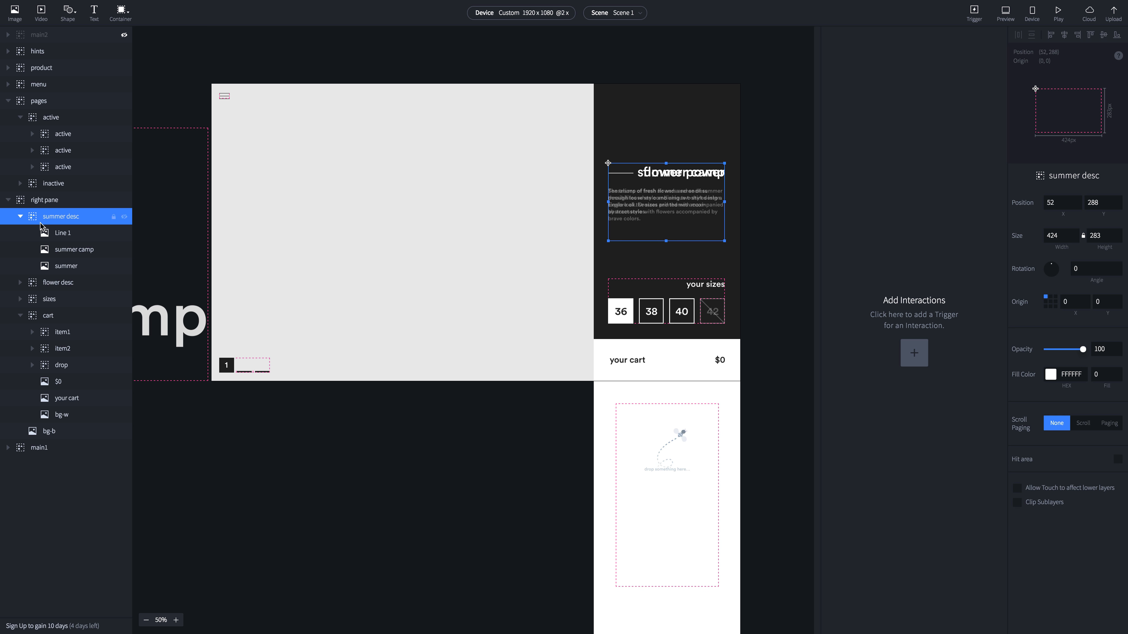
pyautogui.click(20, 218)
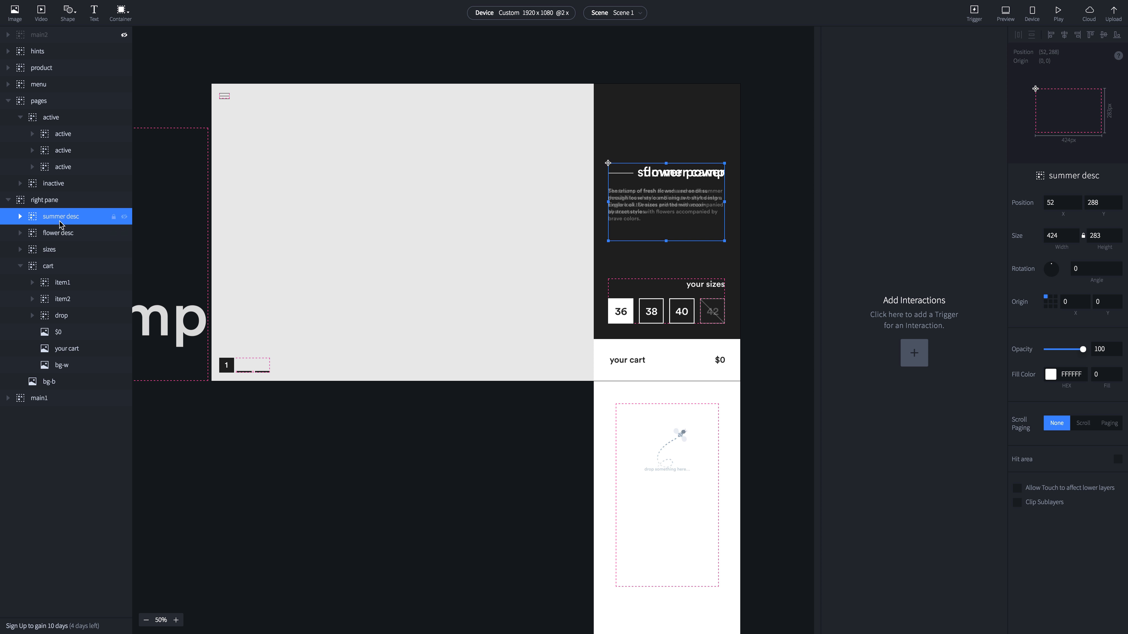
pyautogui.click(60, 235)
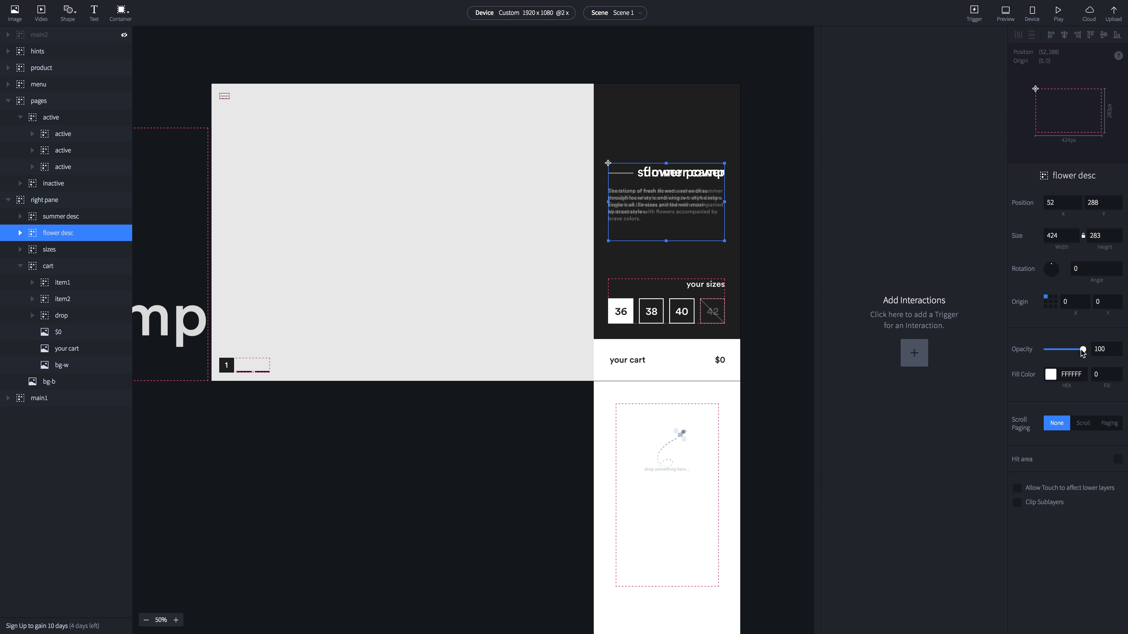
pyautogui.moveTo(1082, 352); pyautogui.dragTo(1025, 358)
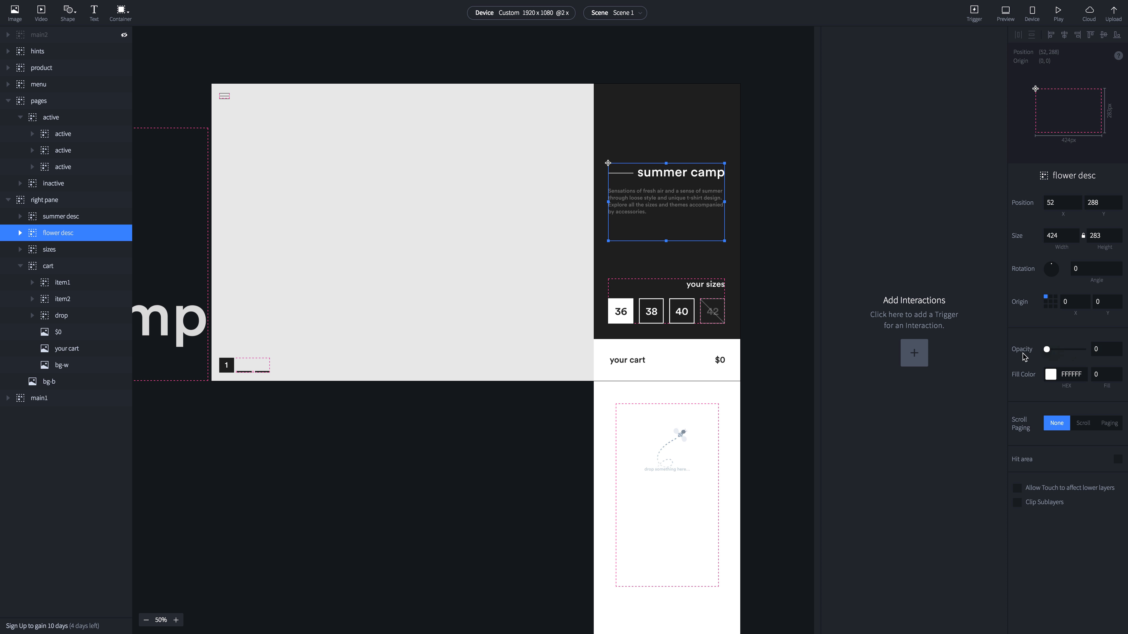
pyautogui.click(545, 475)
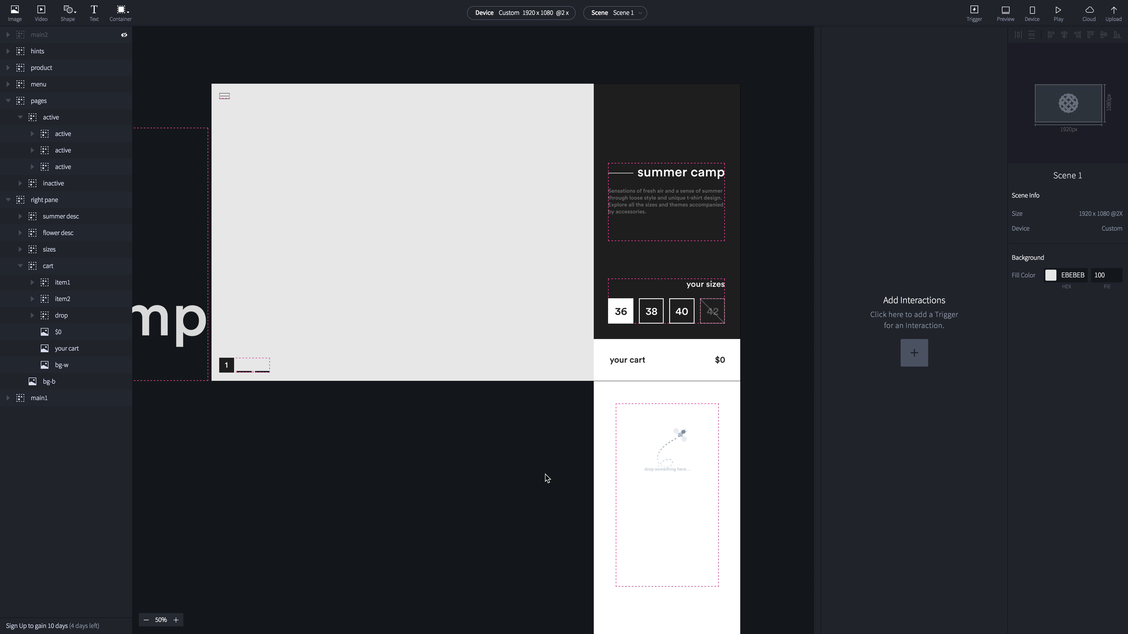
pyautogui.moveTo(476, 434); pyautogui.dragTo(508, 473)
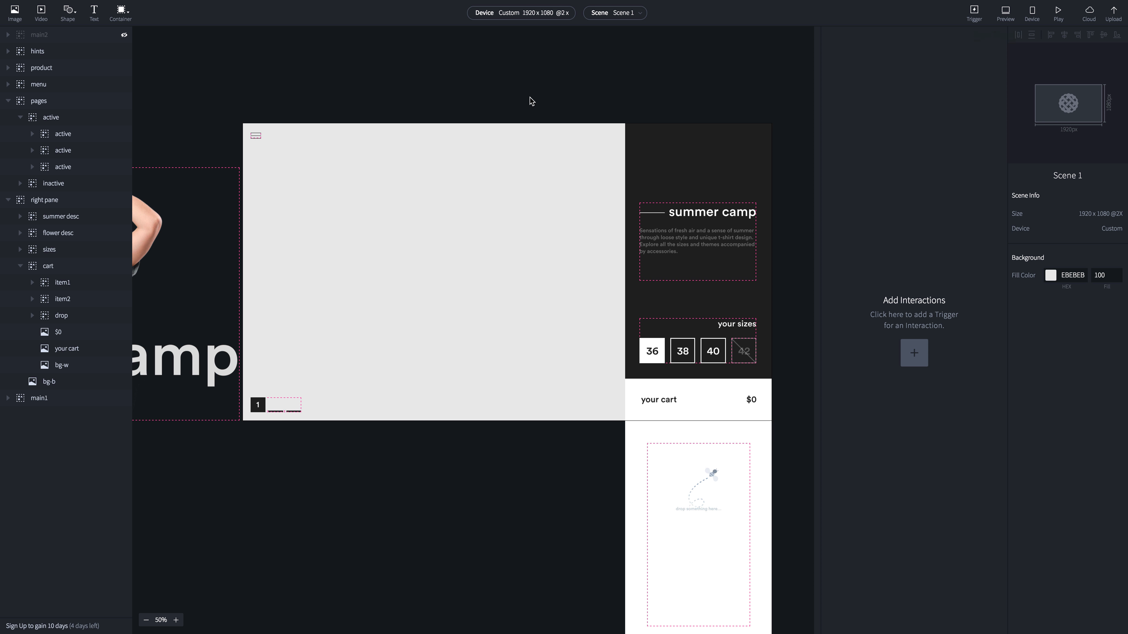
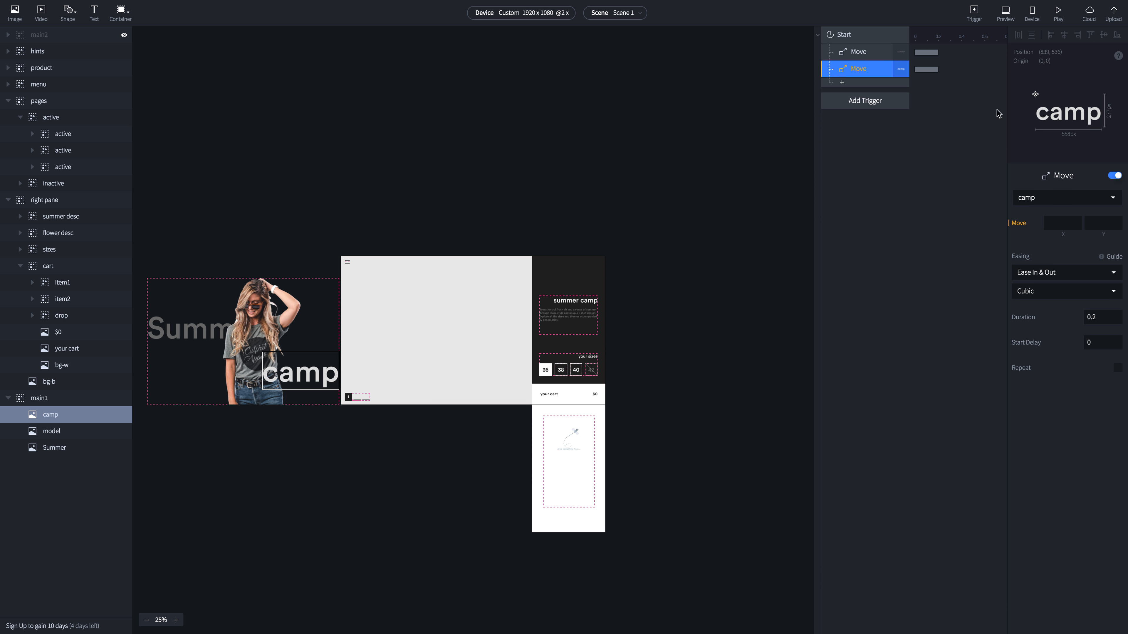
# Set the X target of the camp layer's Move response to 2095
pyautogui.click(1066, 222)
pyautogui.write('2095')
pyautogui.press('super+Return')
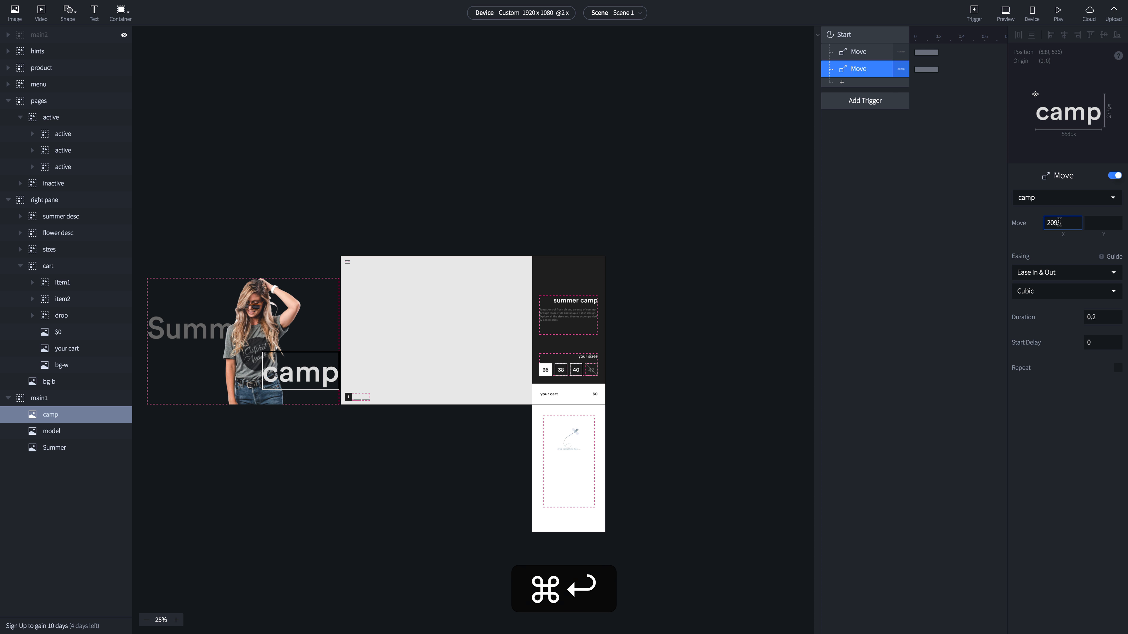
# Place the model layer on the artboard at X 1908 and add a Move response under Start with that X target
pyautogui.keyDown('super'); pyautogui.click(260, 299); pyautogui.keyUp('super')
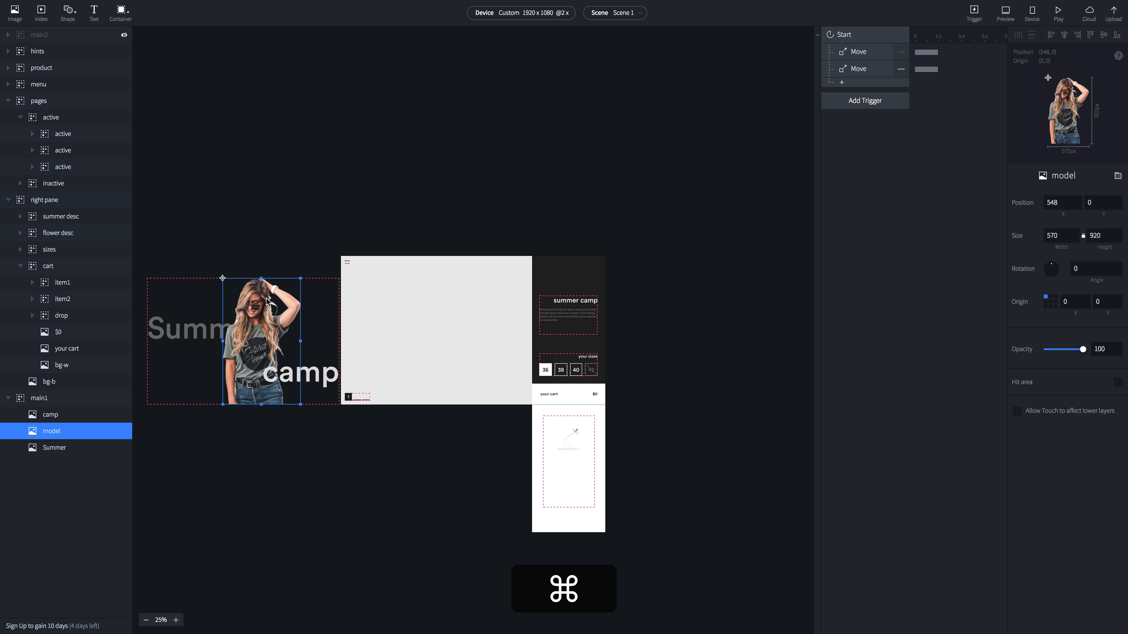
pyautogui.moveTo(266, 301); pyautogui.dragTo(452, 315)
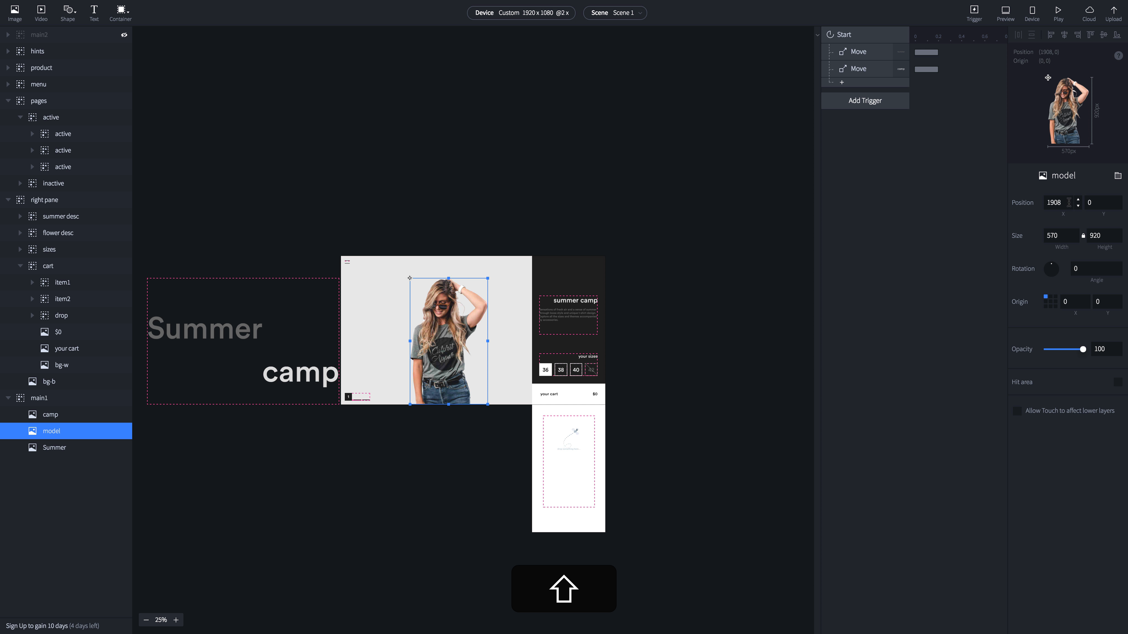
pyautogui.press('super+c')
pyautogui.click(847, 83)
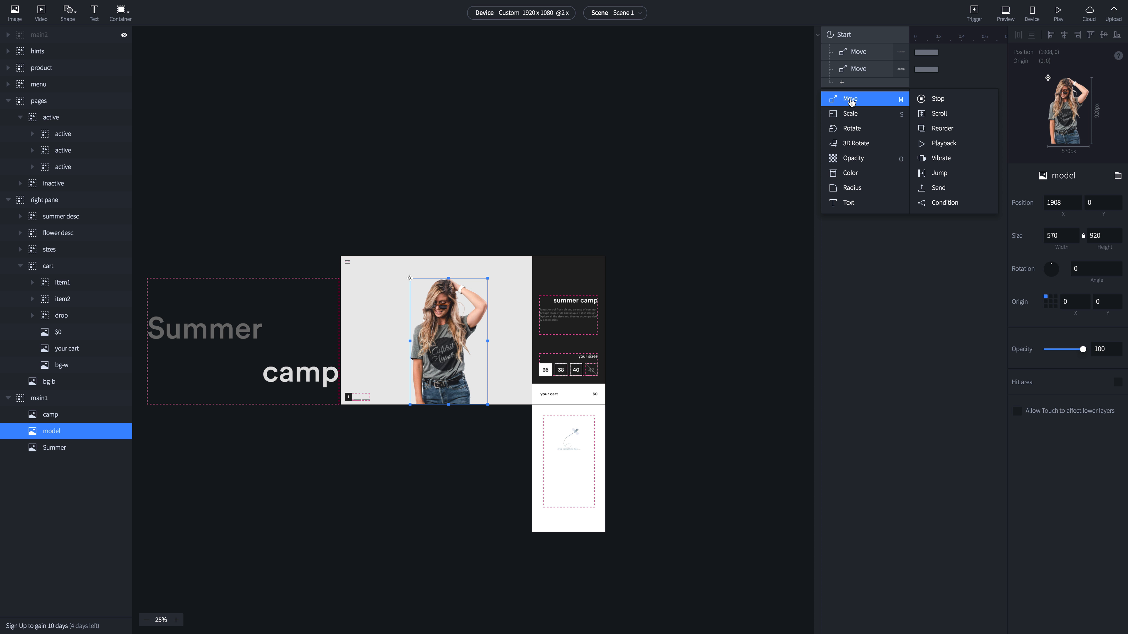
pyautogui.click(849, 100)
pyautogui.click(1062, 222)
pyautogui.press('super+v')
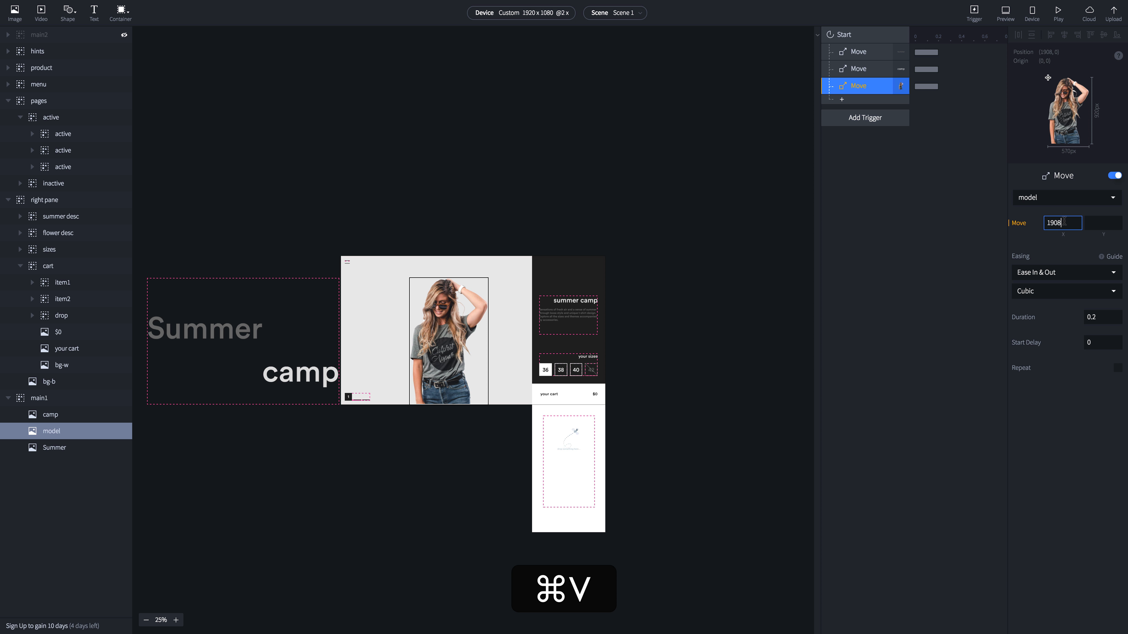
# Return the model layer to its off-artboard start in main1 at about X 554 and deselect it
pyautogui.click(444, 336)
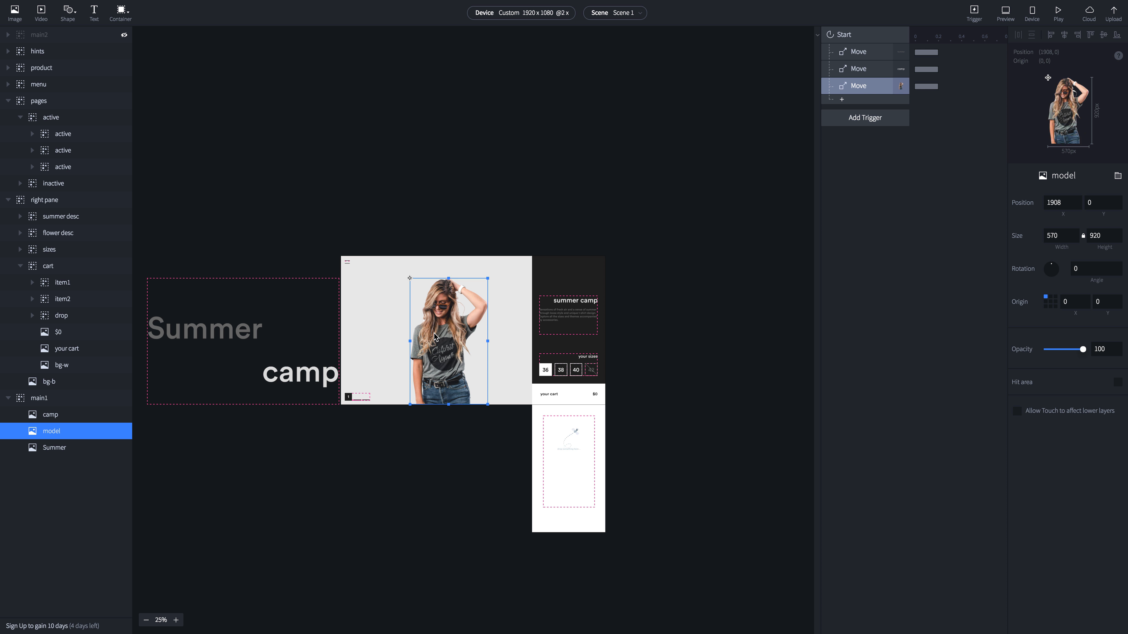
pyautogui.moveTo(444, 336); pyautogui.dragTo(258, 339)
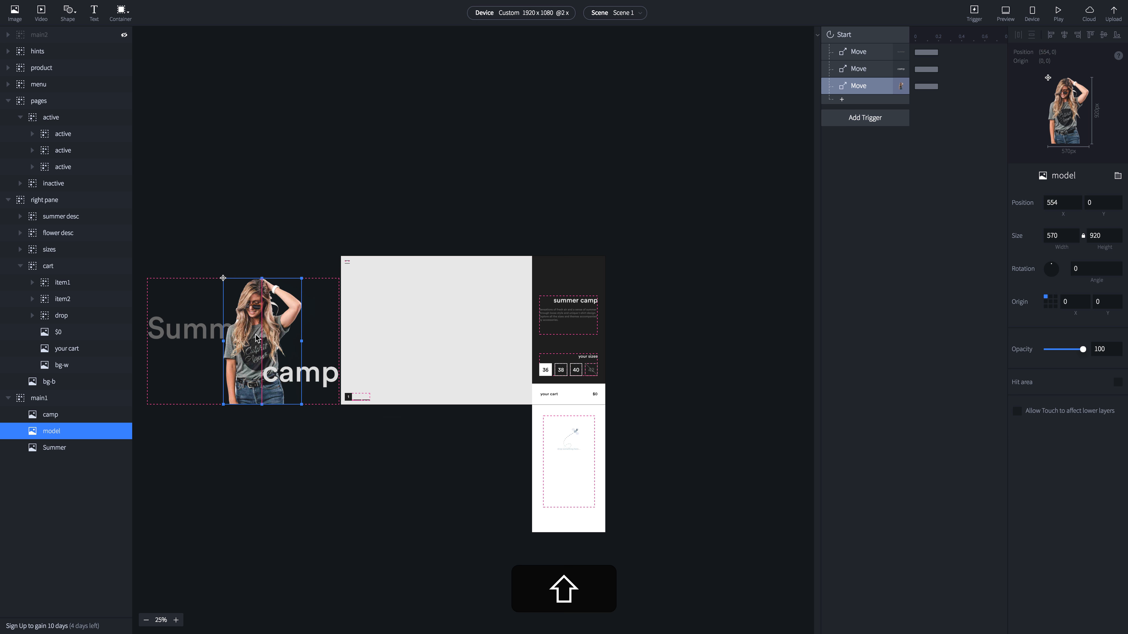
pyautogui.click(335, 211)
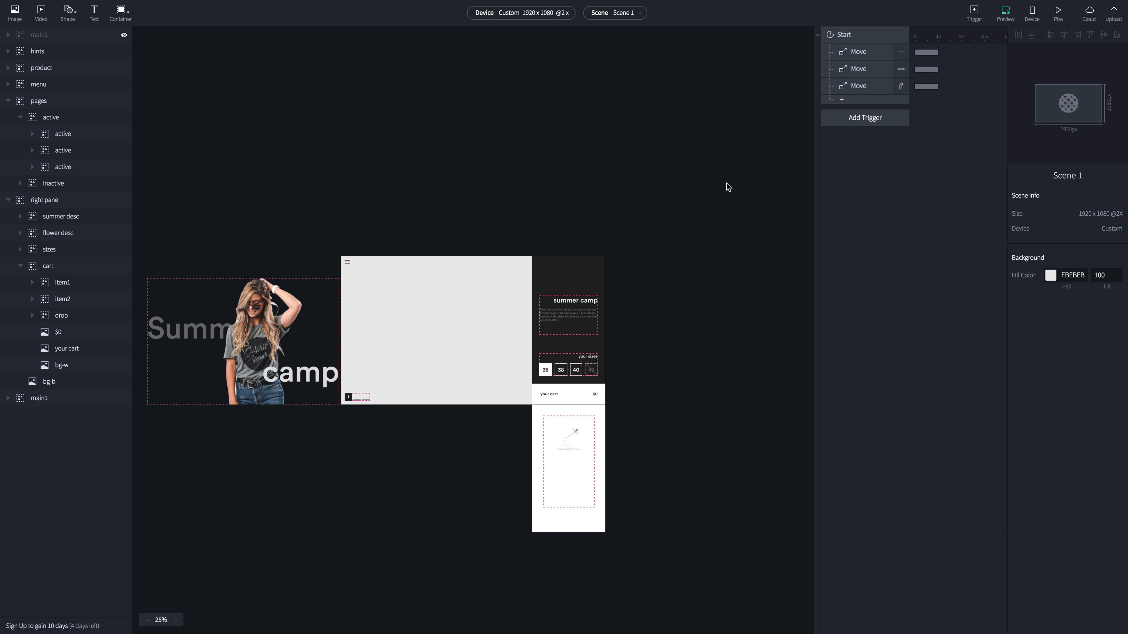
# Set the duration of all three Move responses under Start to 3 seconds
pyautogui.click(860, 53)
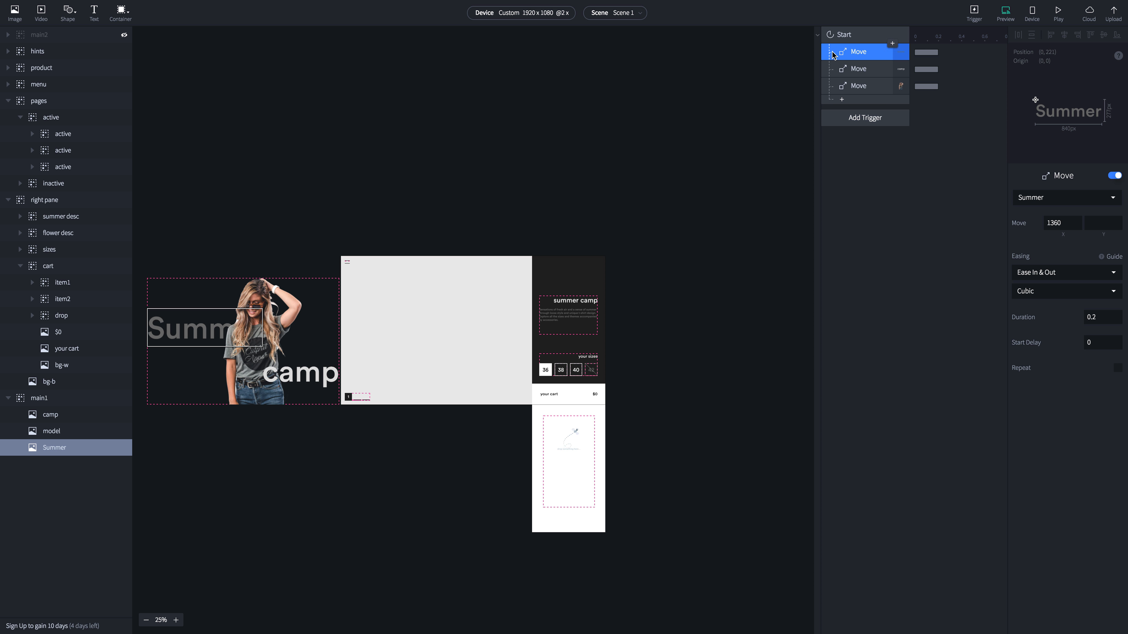
pyautogui.keyDown('shift'); pyautogui.click(867, 89); pyautogui.keyUp('shift')
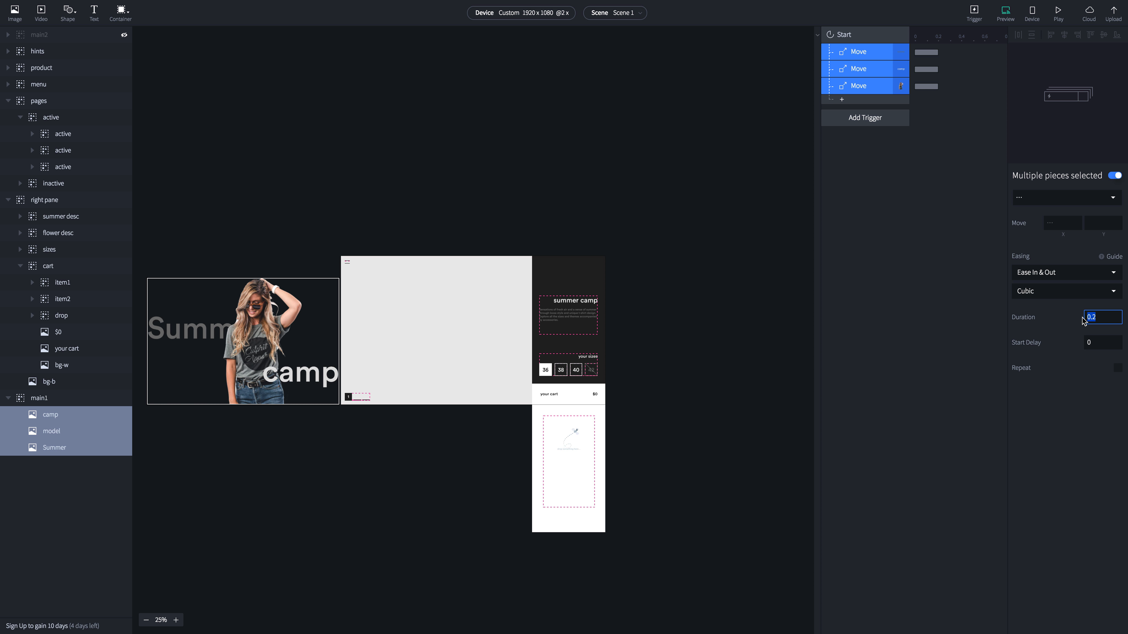
pyautogui.write('3')
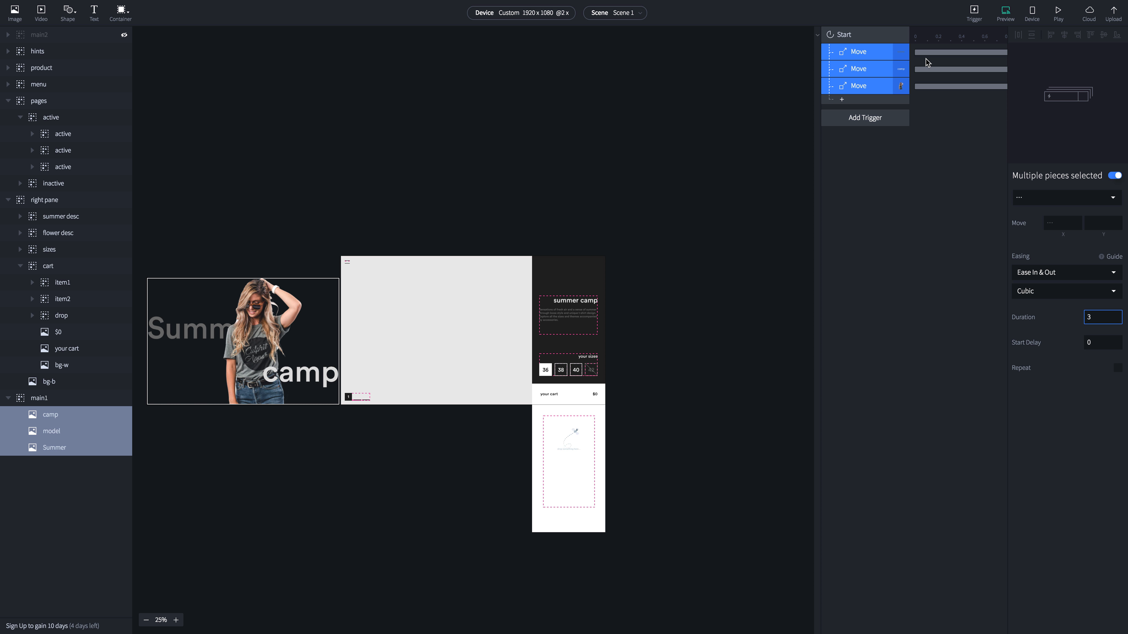
# Preview the prototype, replay its start animation to check the main1 layers' movement, and return to the editor
pyautogui.click(885, 18)
pyautogui.click(1033, 16)
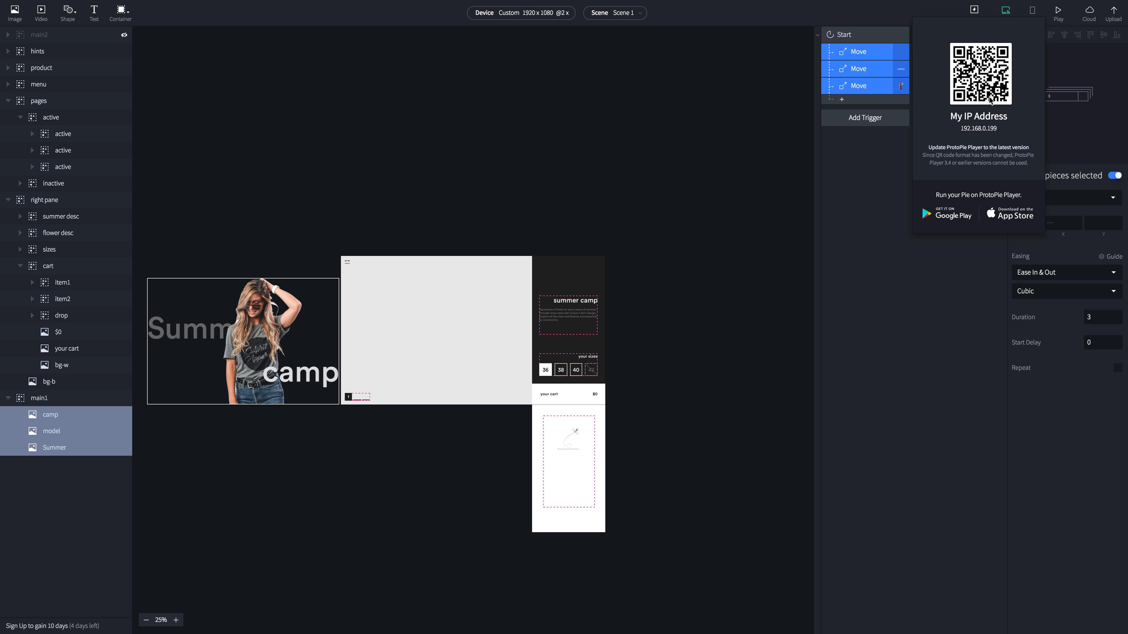
pyautogui.click(1032, 14)
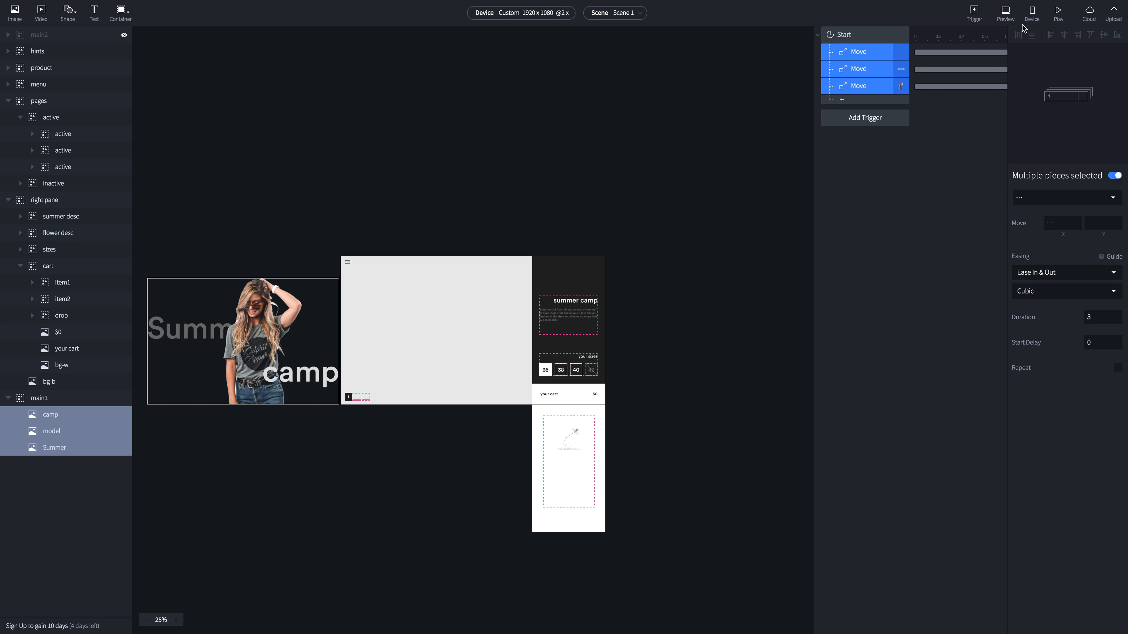
pyautogui.click(1006, 17)
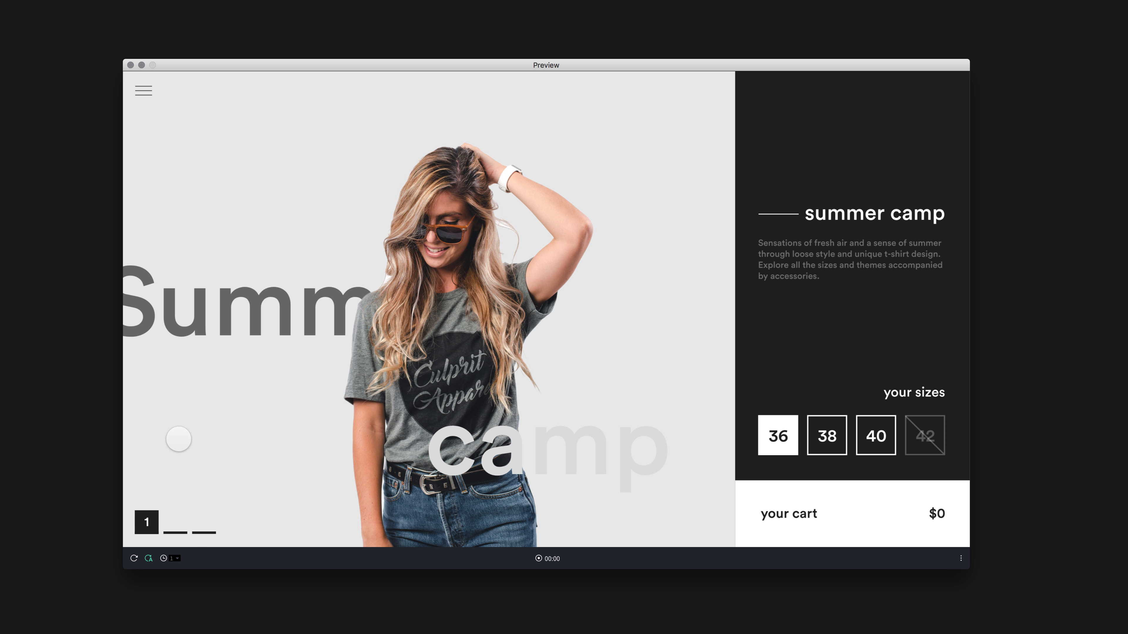
pyautogui.click(135, 559)
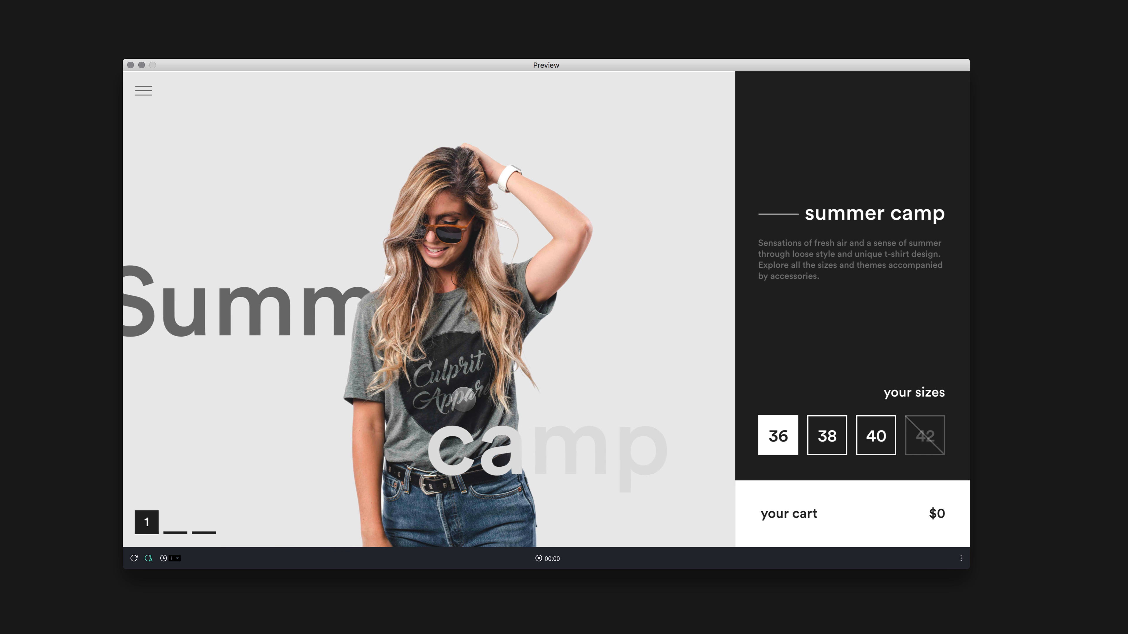
pyautogui.hotkey('ctrl', 'Right')
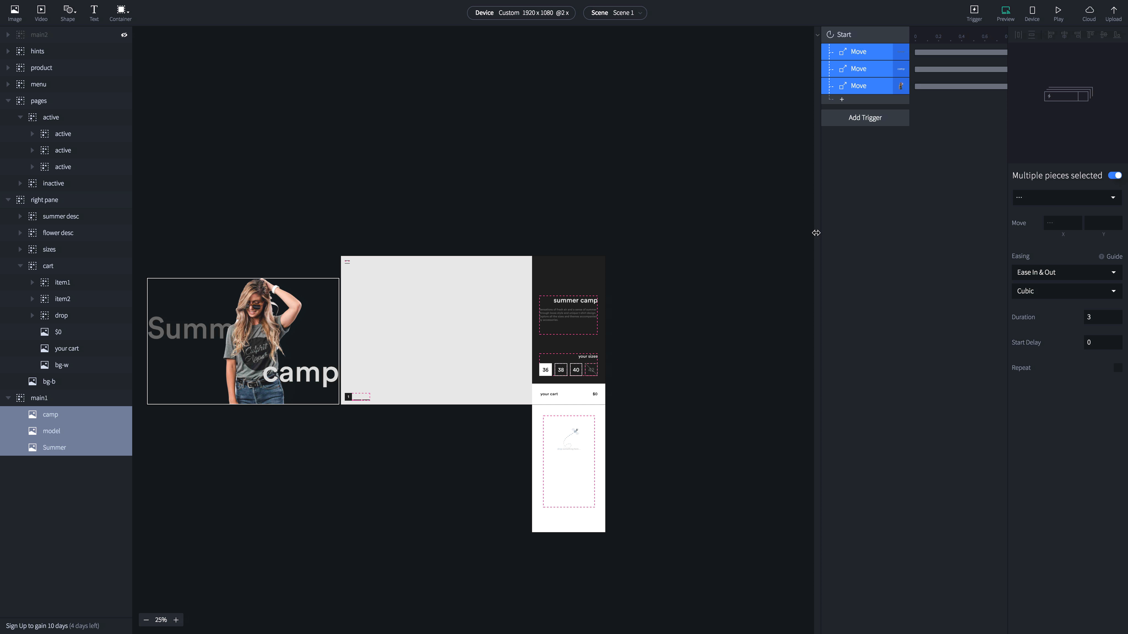
# Widen the timeline area and set the duration of the three selected Move responses to 2 seconds
pyautogui.moveTo(815, 233); pyautogui.dragTo(370, 250)
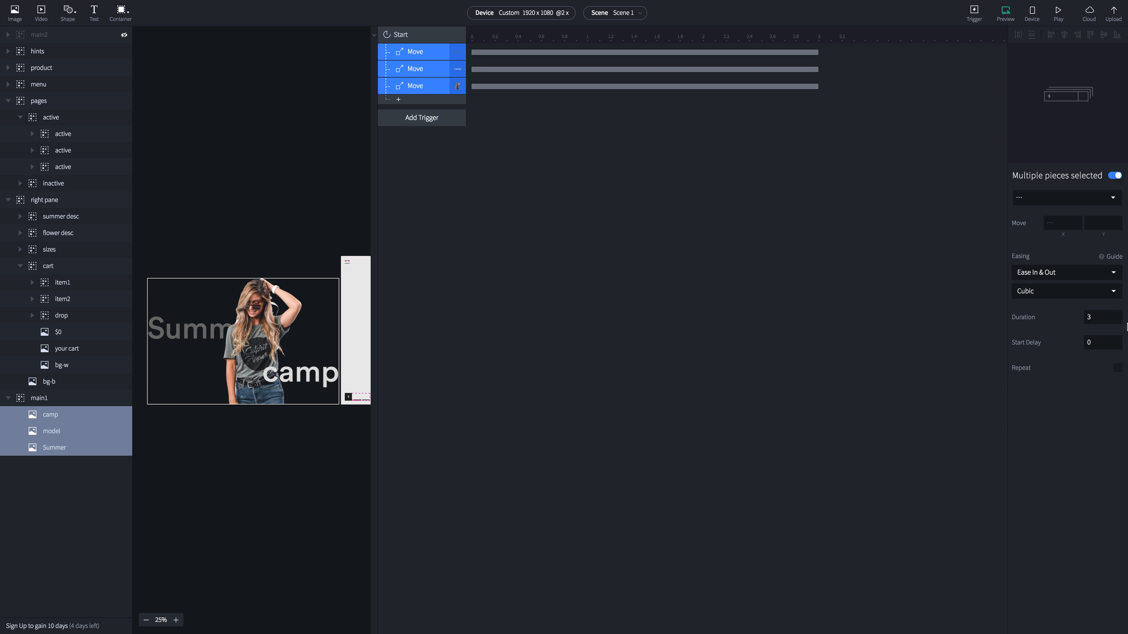
pyautogui.click(1082, 319)
pyautogui.write('2')
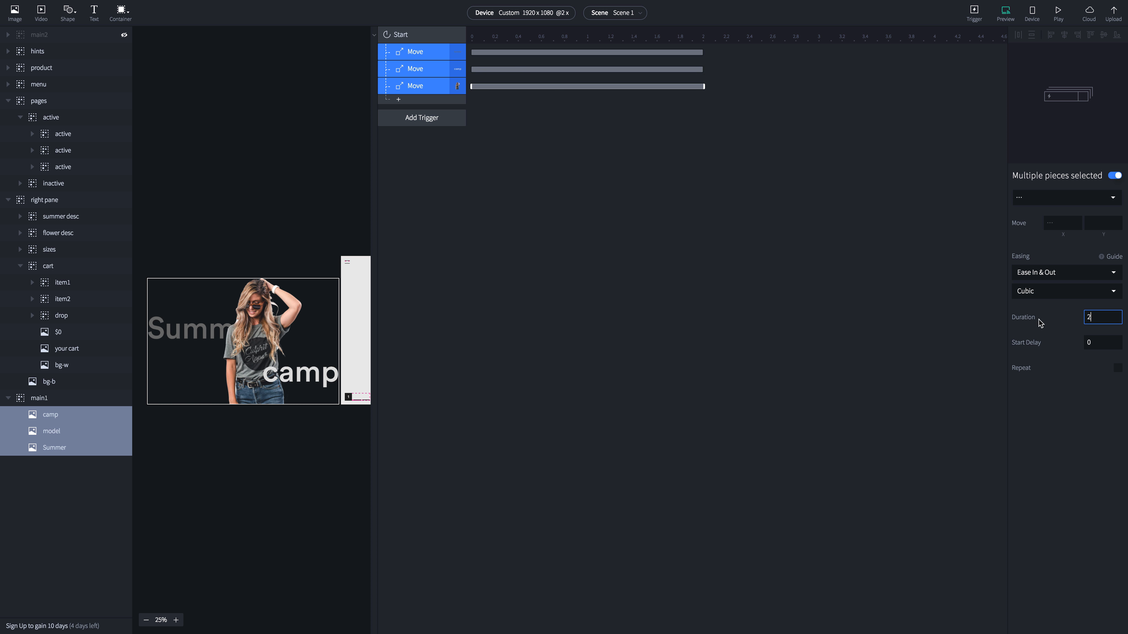
pyautogui.click(508, 57)
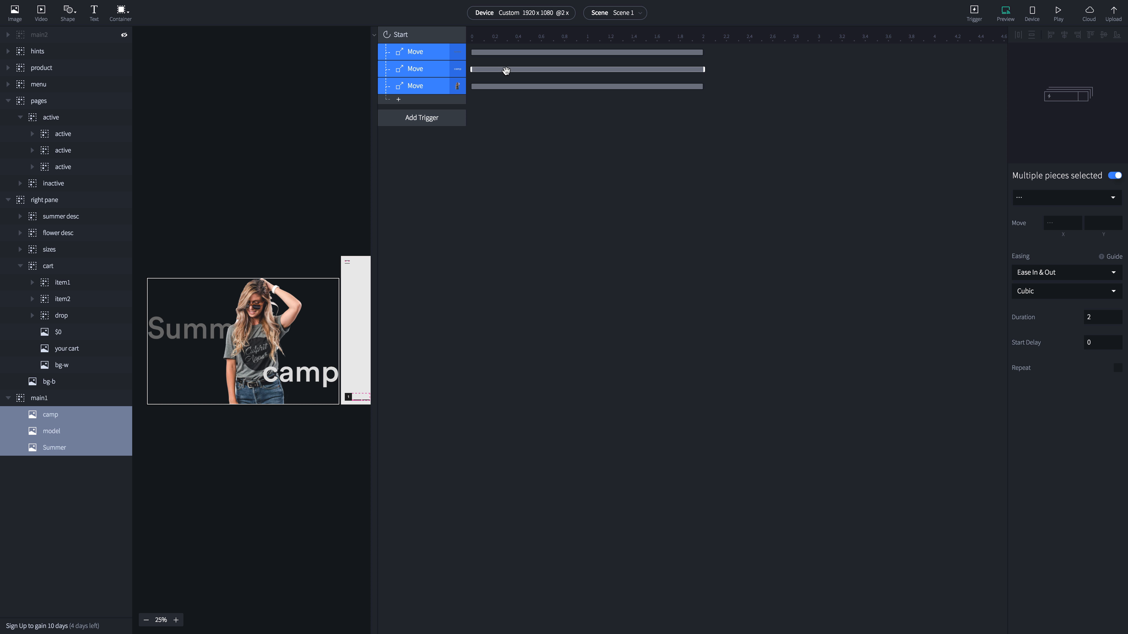
# Stagger the Move responses under Start by delaying camp's start on the timeline and giving model a start delay of about 0.96 seconds
pyautogui.click(503, 99)
pyautogui.click(440, 55)
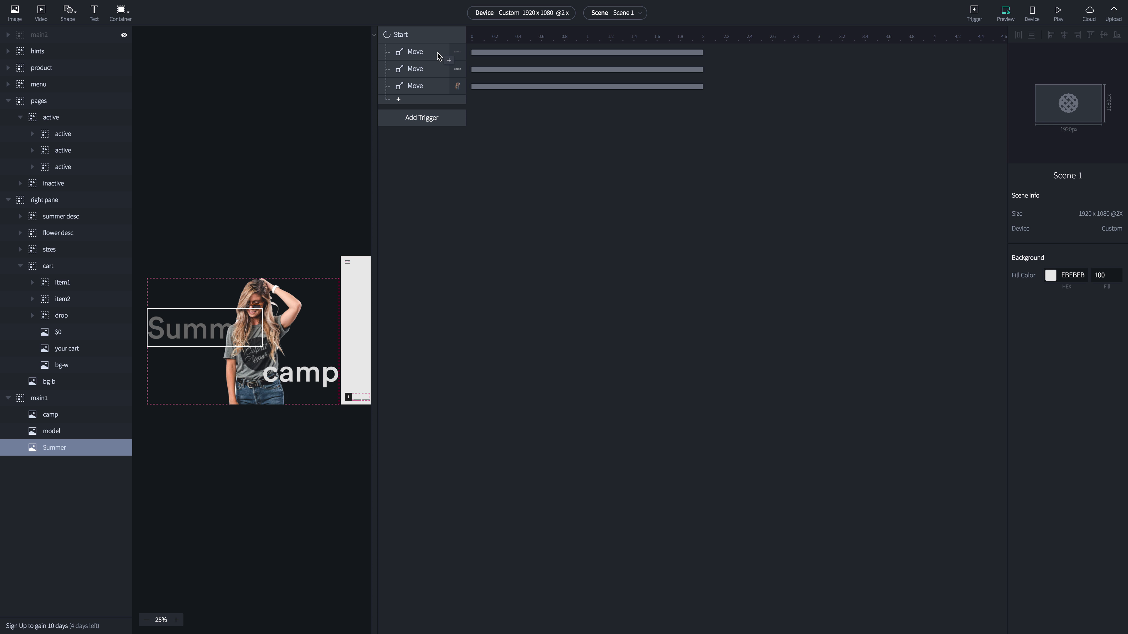
pyautogui.click(475, 71)
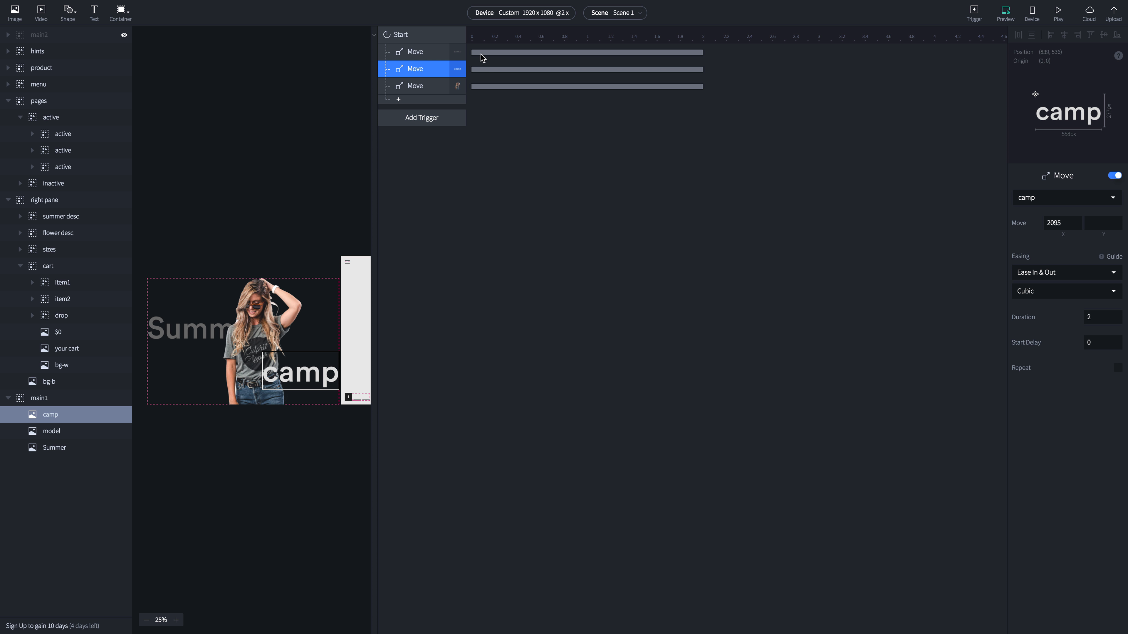
pyautogui.moveTo(486, 70); pyautogui.dragTo(545, 72)
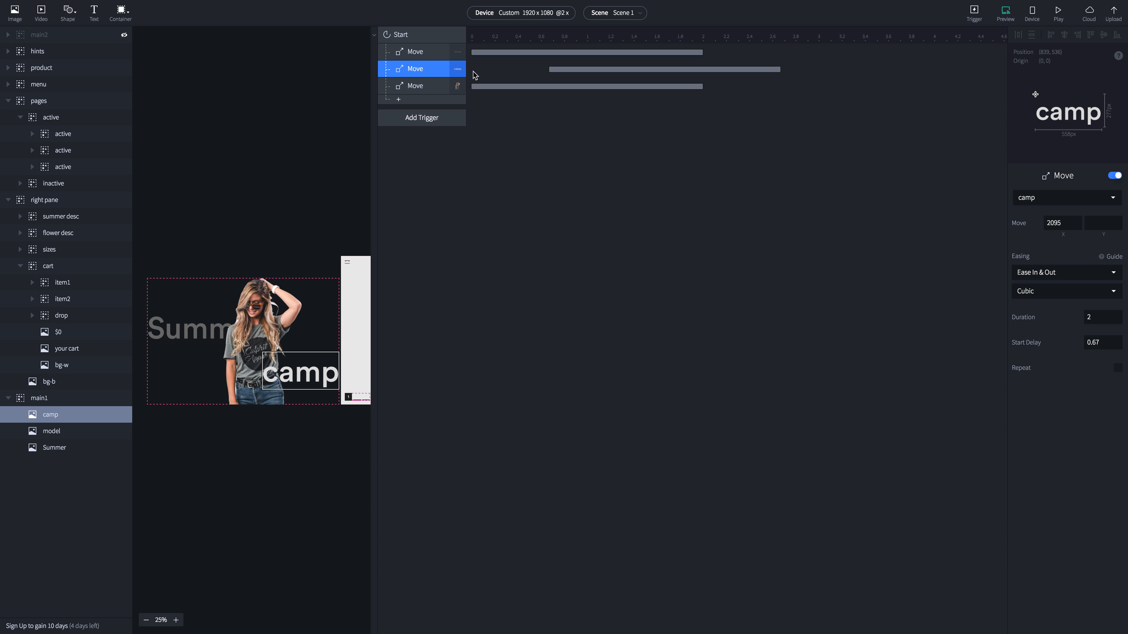
pyautogui.moveTo(560, 69); pyautogui.dragTo(640, 86)
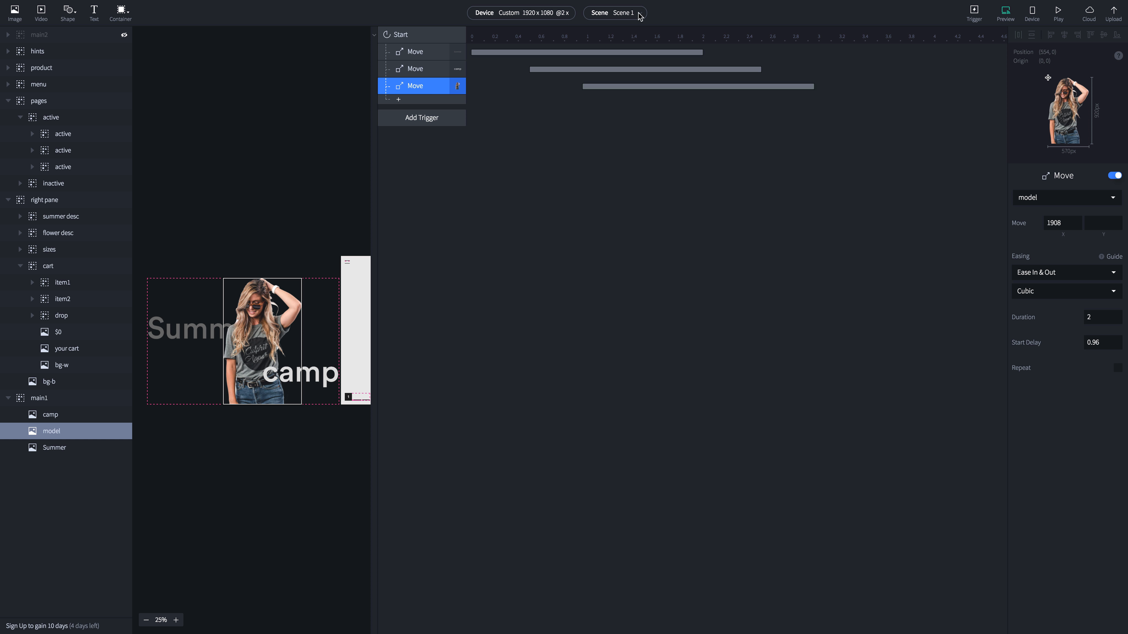
# Replay the start animation in the preview to check the staggered timing, and return to the editor
pyautogui.hotkey('ctrl', 'Return')
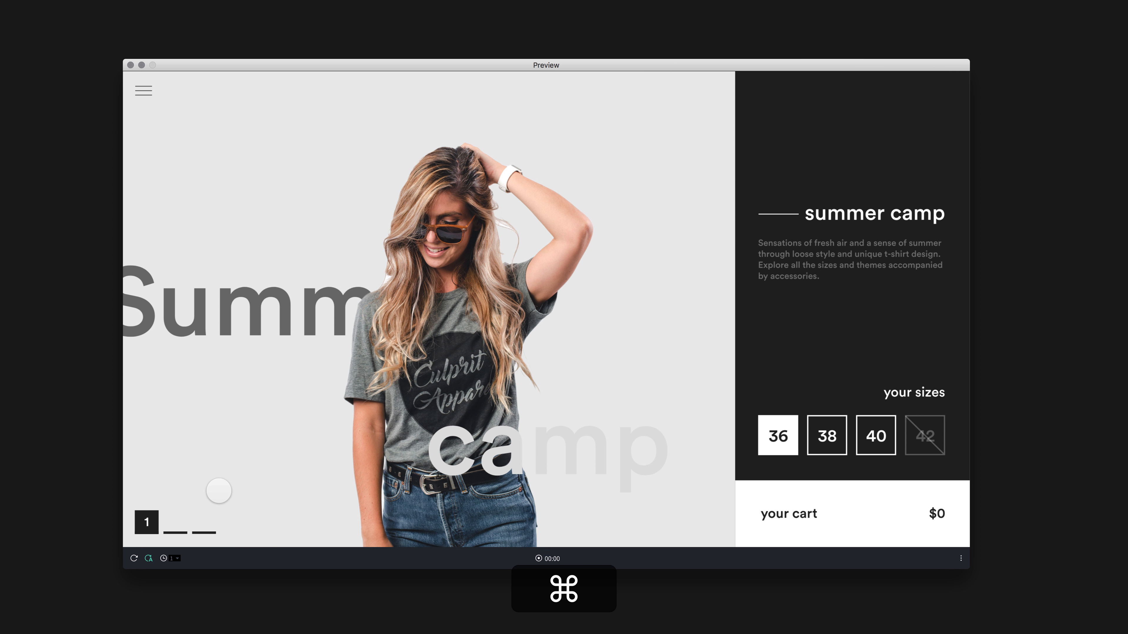
pyautogui.press('super+r')
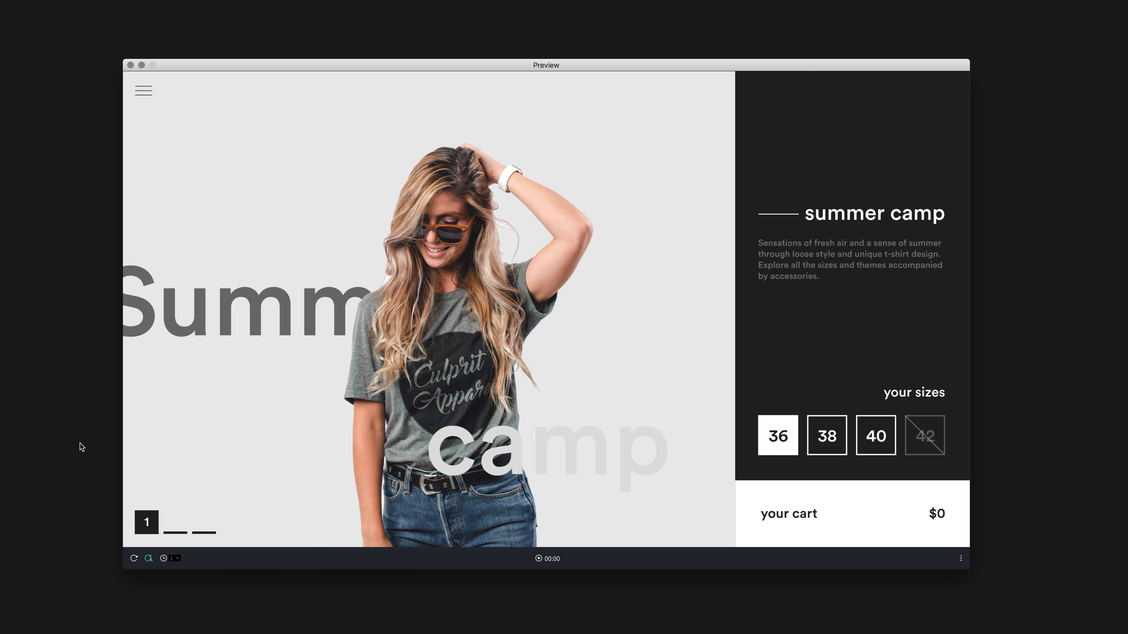
pyautogui.hotkey('ctrl', 'Right')
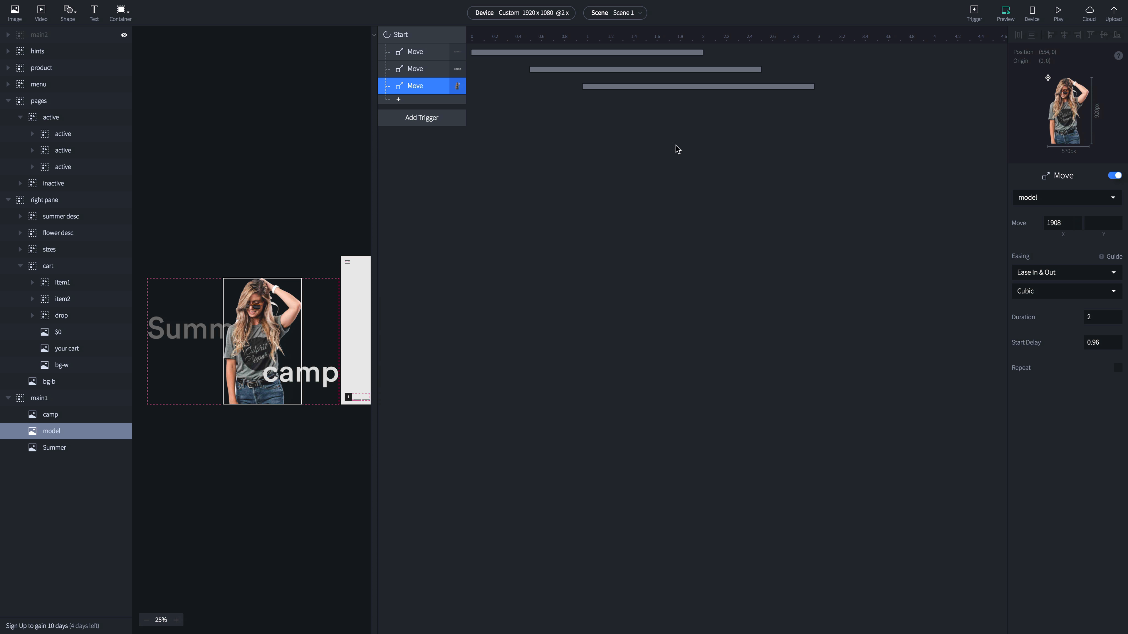
# Try Spring easing on all three Move responses, check it in the preview, and restore Ease In & Out
pyautogui.keyDown('shift'); pyautogui.click(407, 54); pyautogui.keyUp('shift')
pyautogui.click(1047, 275)
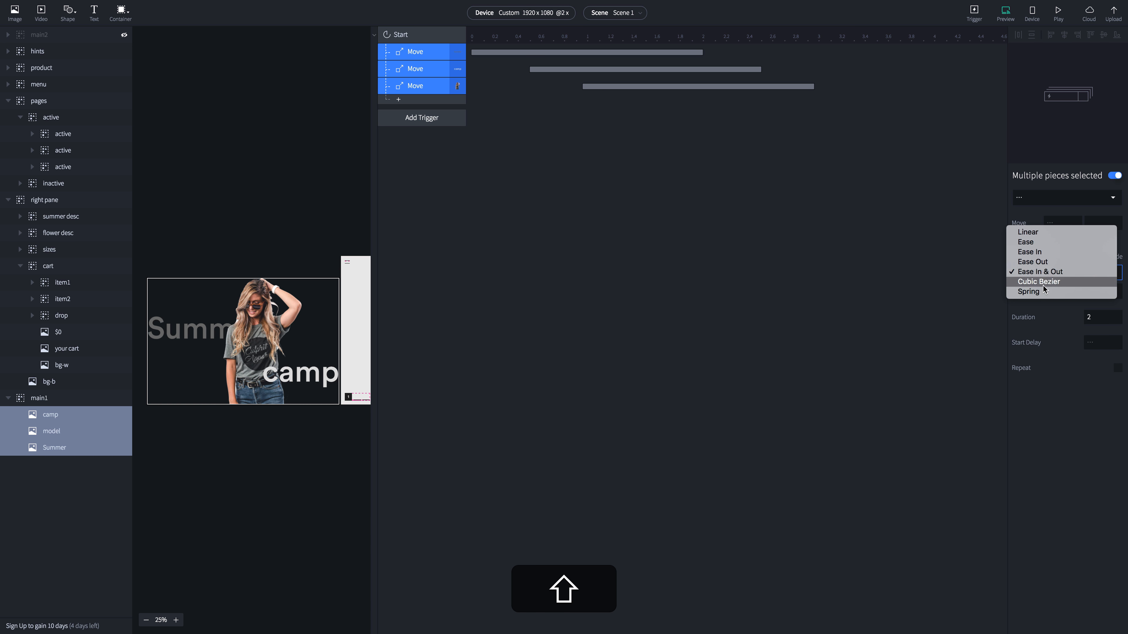
pyautogui.click(1039, 292)
pyautogui.hotkey('ctrl', 'Left')
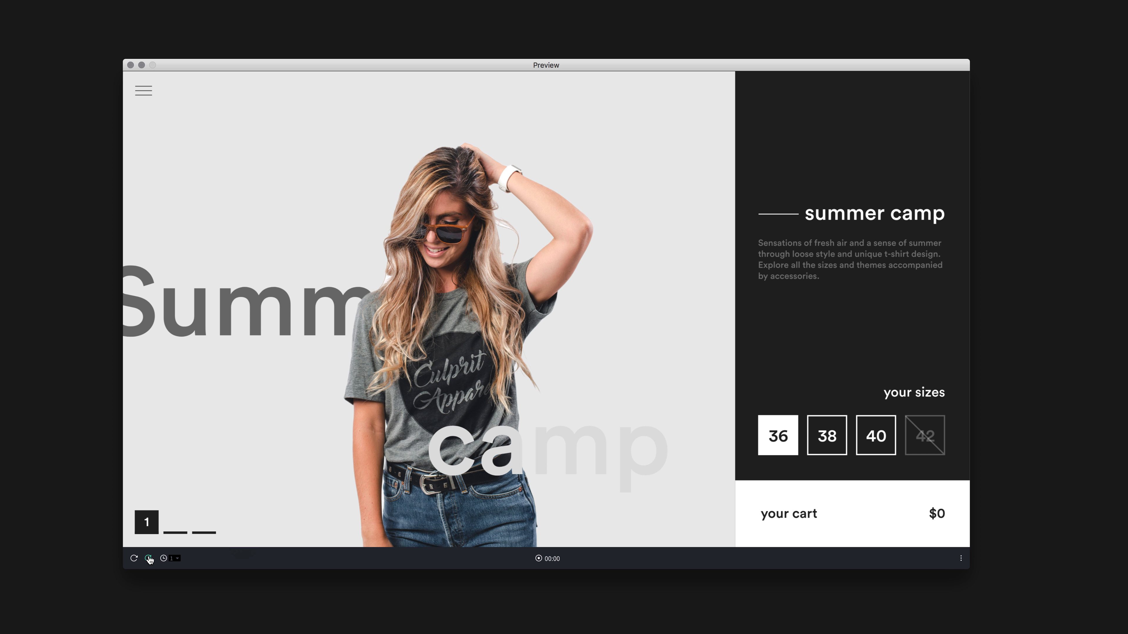
pyautogui.press('super+r')
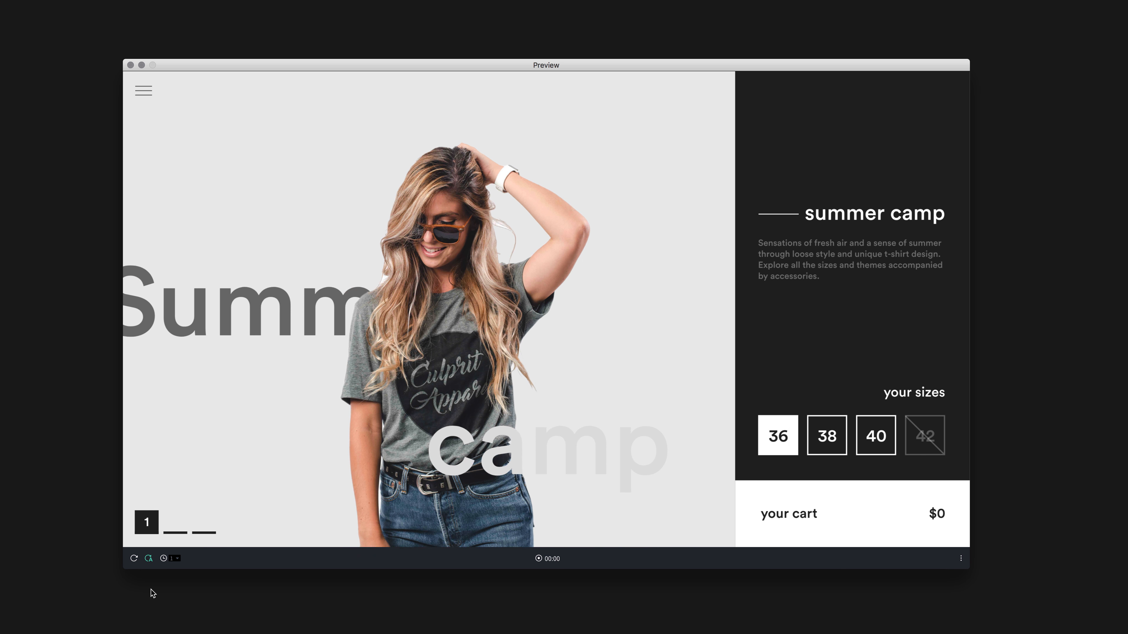
pyautogui.hotkey('ctrl', 'Right')
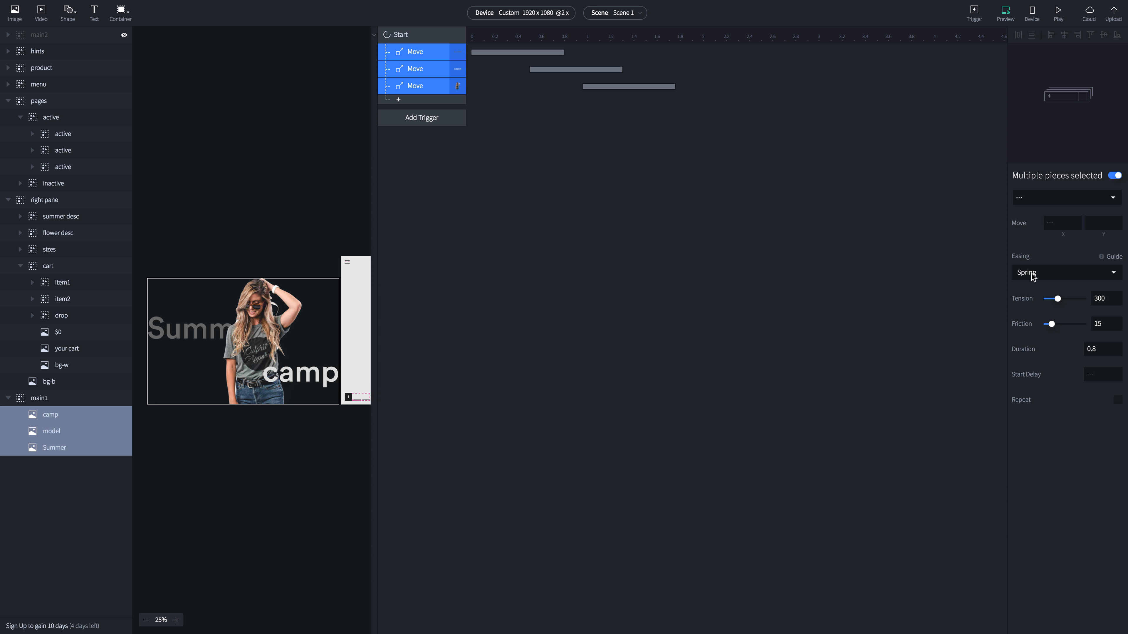
pyautogui.click(1063, 273)
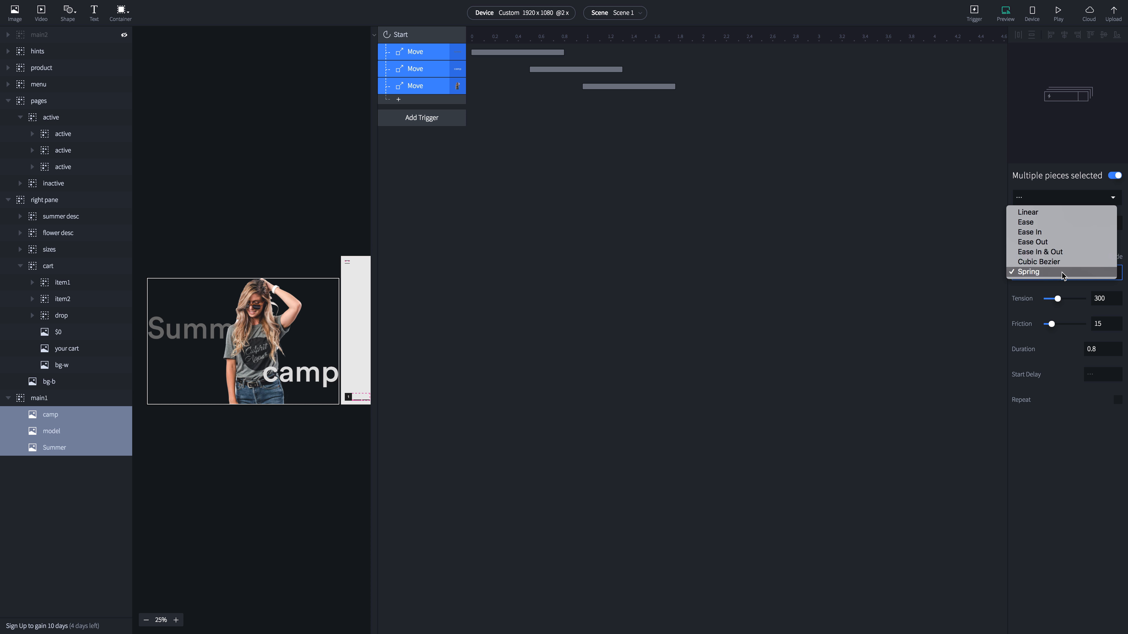
pyautogui.click(1052, 251)
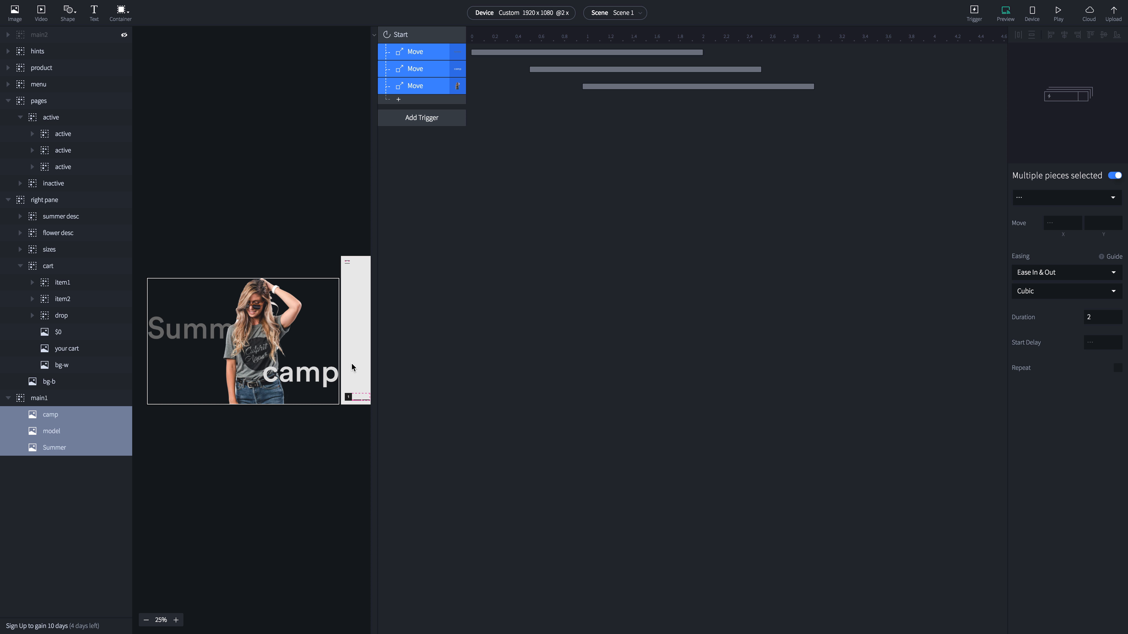
# Widen the canvas area and rename the three groups inside the pages active group as 1, 2 and 3, starting with the lowest
pyautogui.moveTo(373, 358); pyautogui.dragTo(622, 364)
pyautogui.keyDown('super'); pyautogui.click(367, 392); pyautogui.keyUp('super')
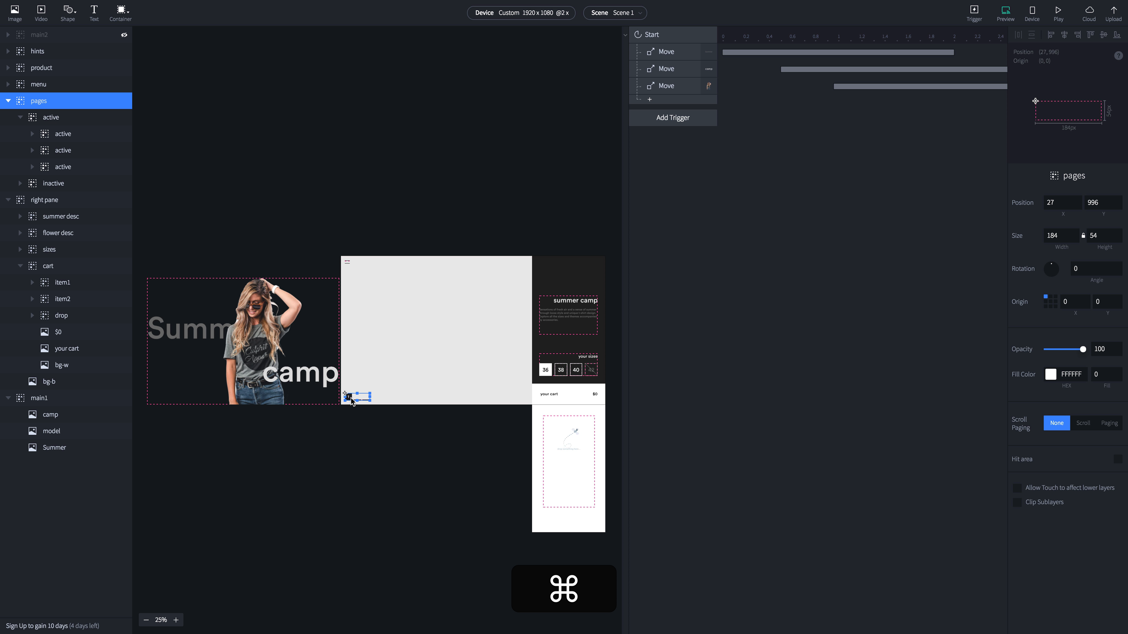
pyautogui.click(53, 120)
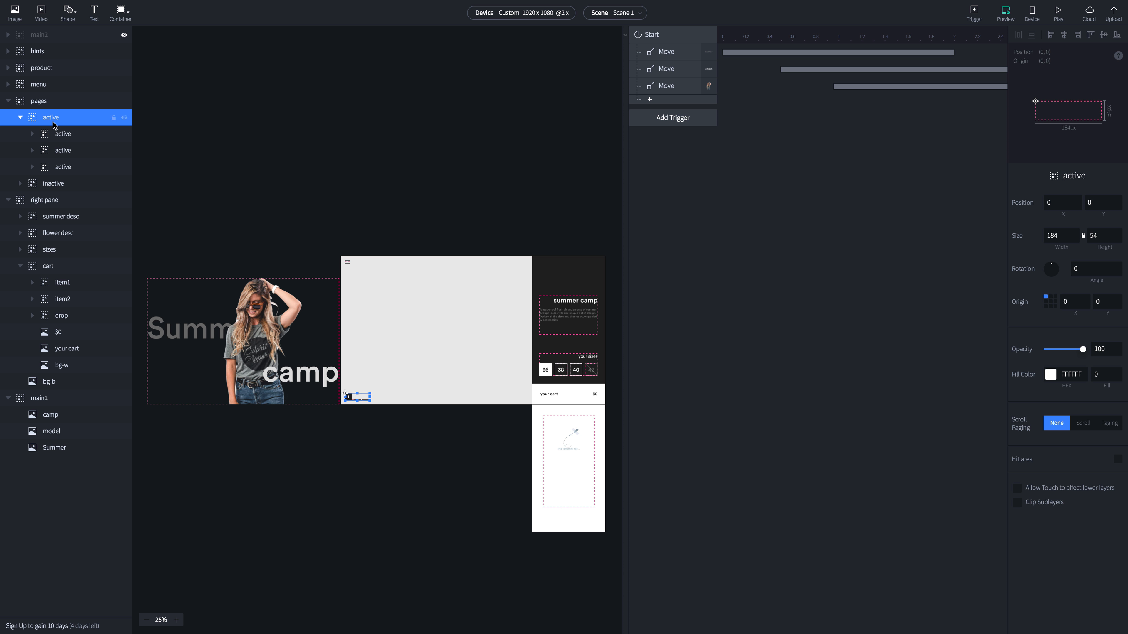
pyautogui.click(62, 137)
pyautogui.click(62, 171)
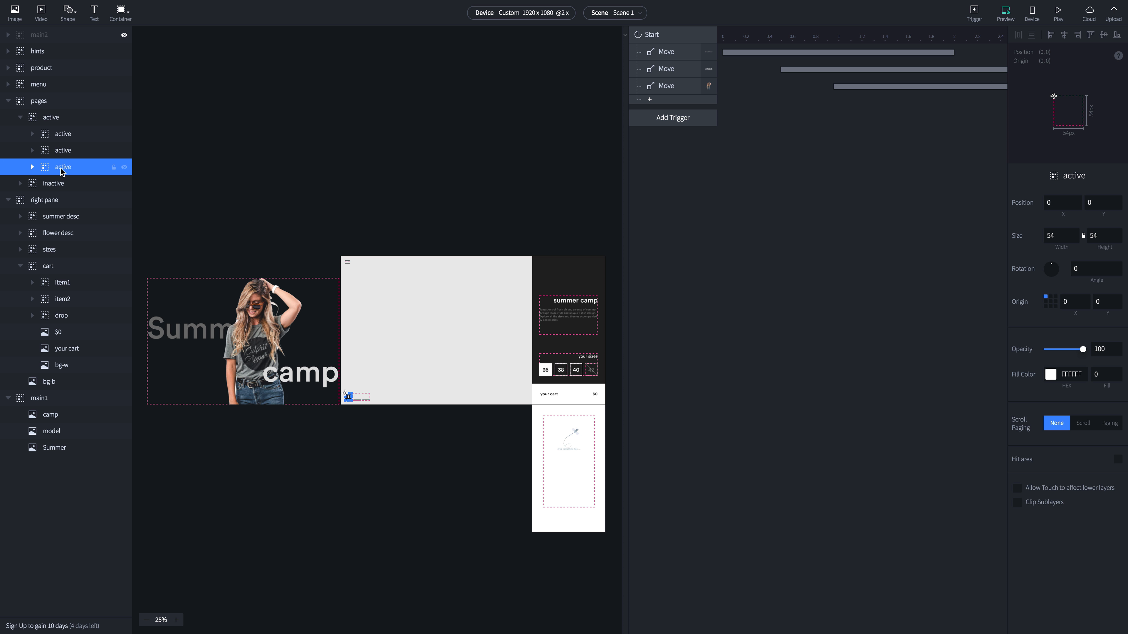
pyautogui.doubleClick(65, 168)
pyautogui.write('1')
pyautogui.press('Tab')
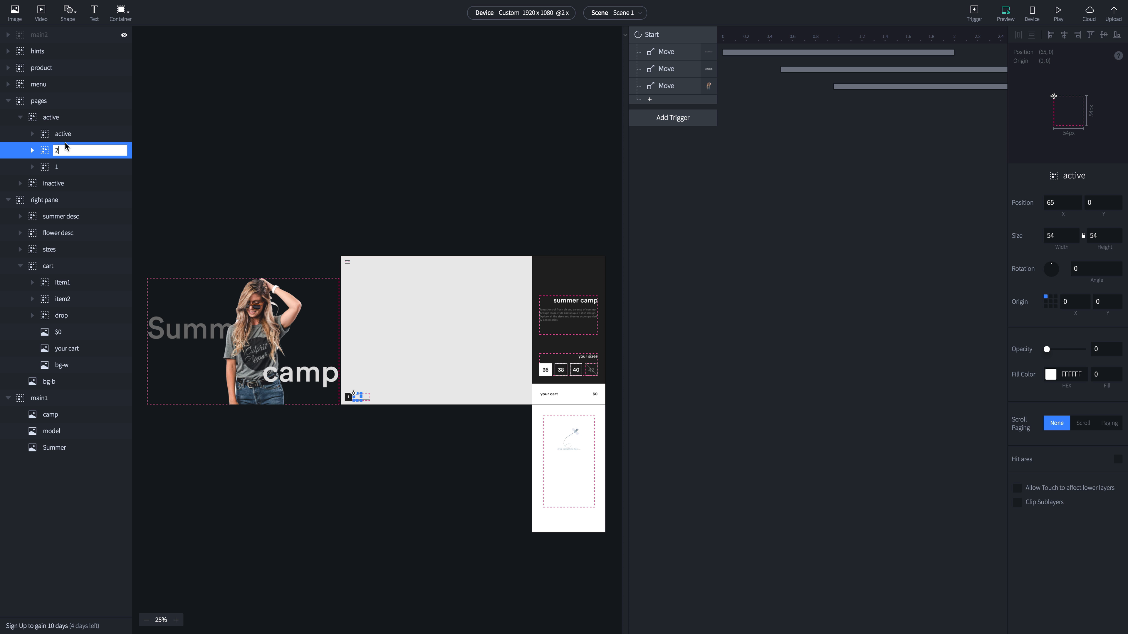
pyautogui.write('2')
pyautogui.press('Tab')
pyautogui.write('3')
# Set the opacity of page group 1 to 0 and add an Opacity response under Start that changes it to 100
pyautogui.click(75, 169)
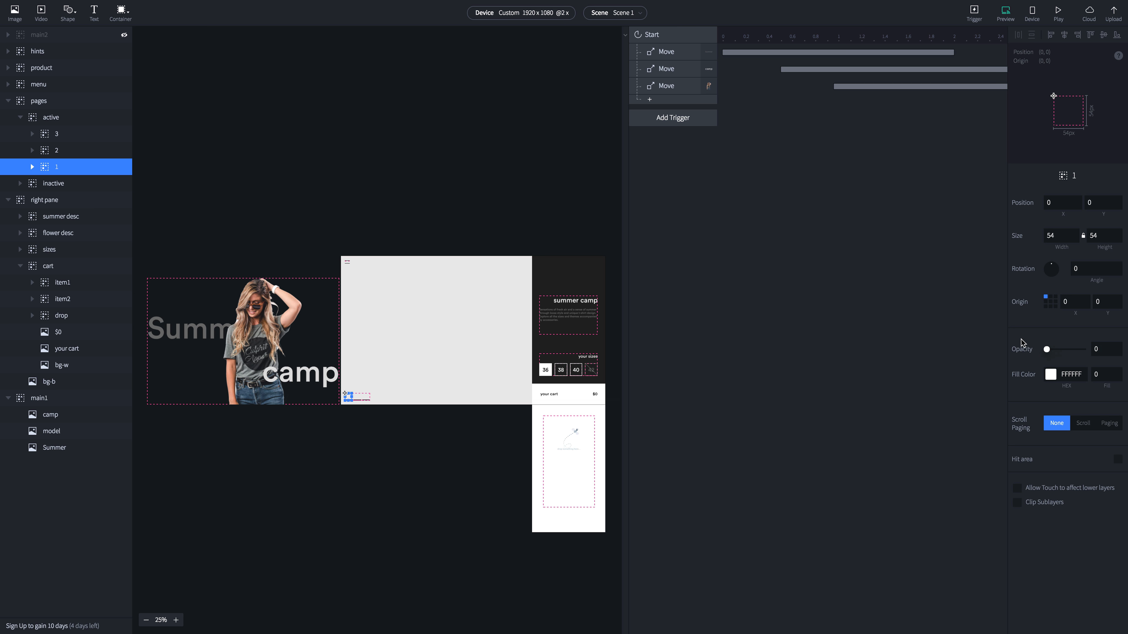
pyautogui.click(649, 99)
pyautogui.click(668, 172)
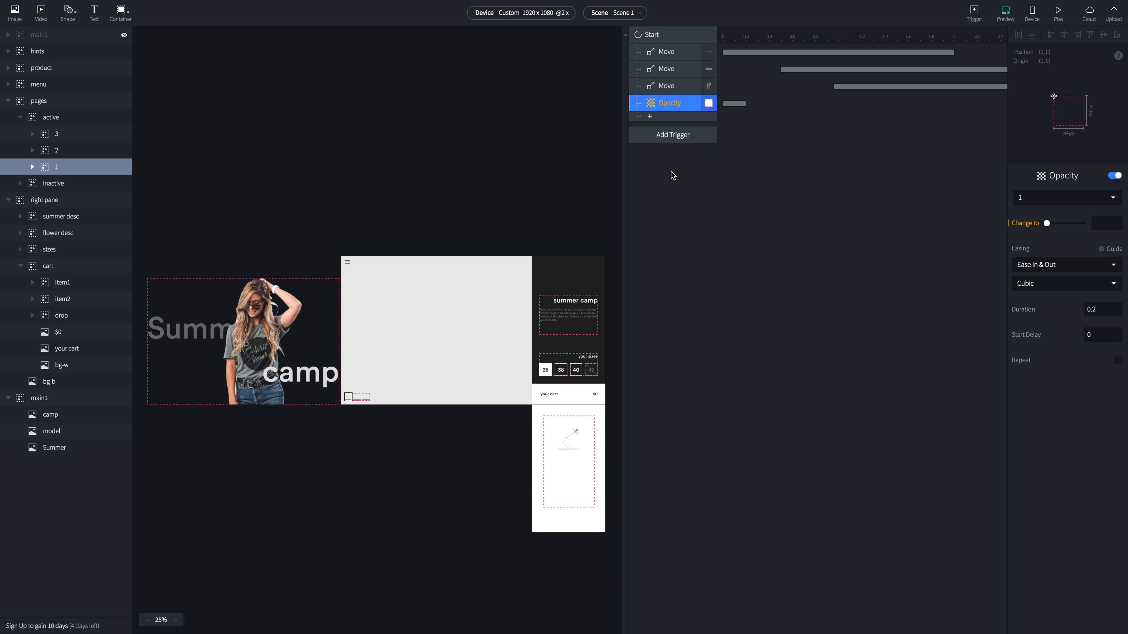
pyautogui.click(1031, 198)
pyautogui.click(1030, 198)
pyautogui.moveTo(1047, 224); pyautogui.dragTo(1074, 224)
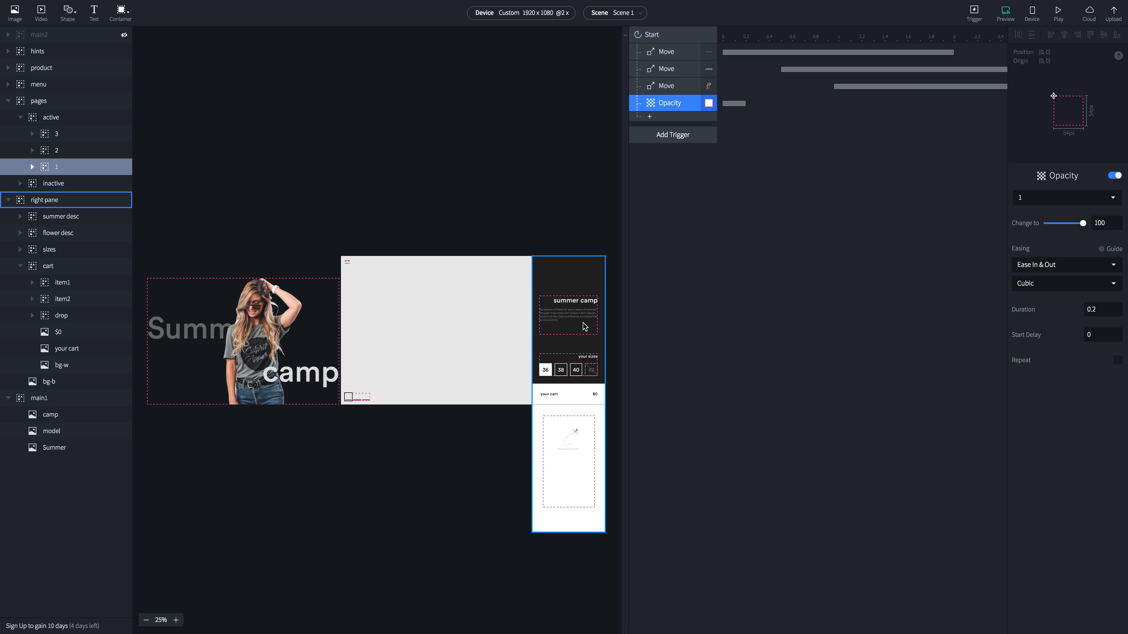
# Select the summer desc group inside right pane
pyautogui.click(565, 313)
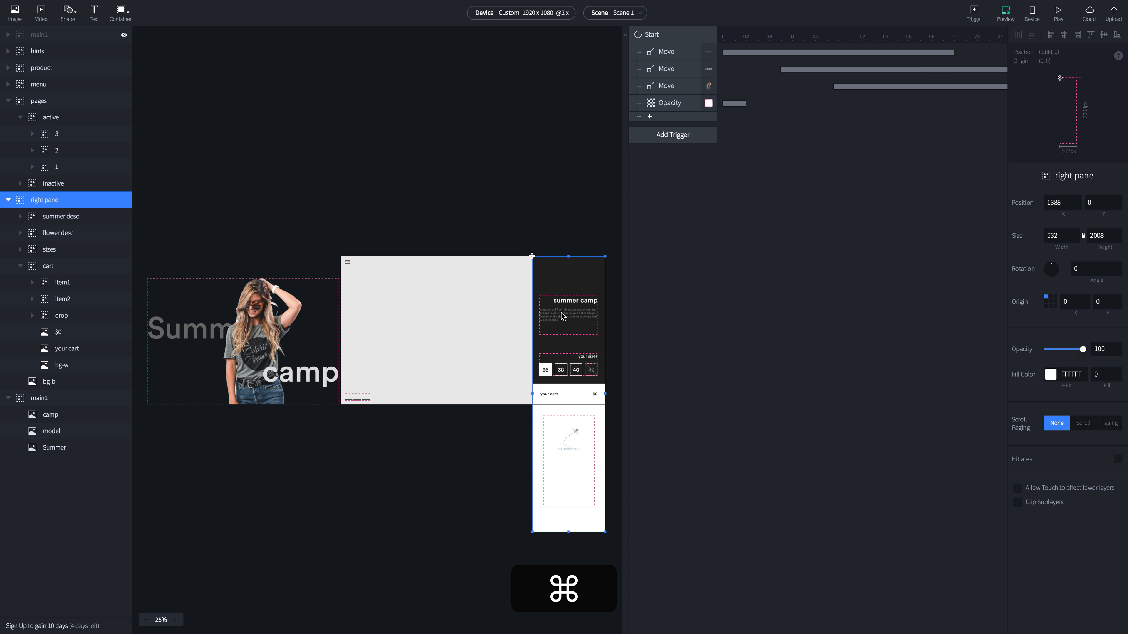
pyautogui.click(56, 222)
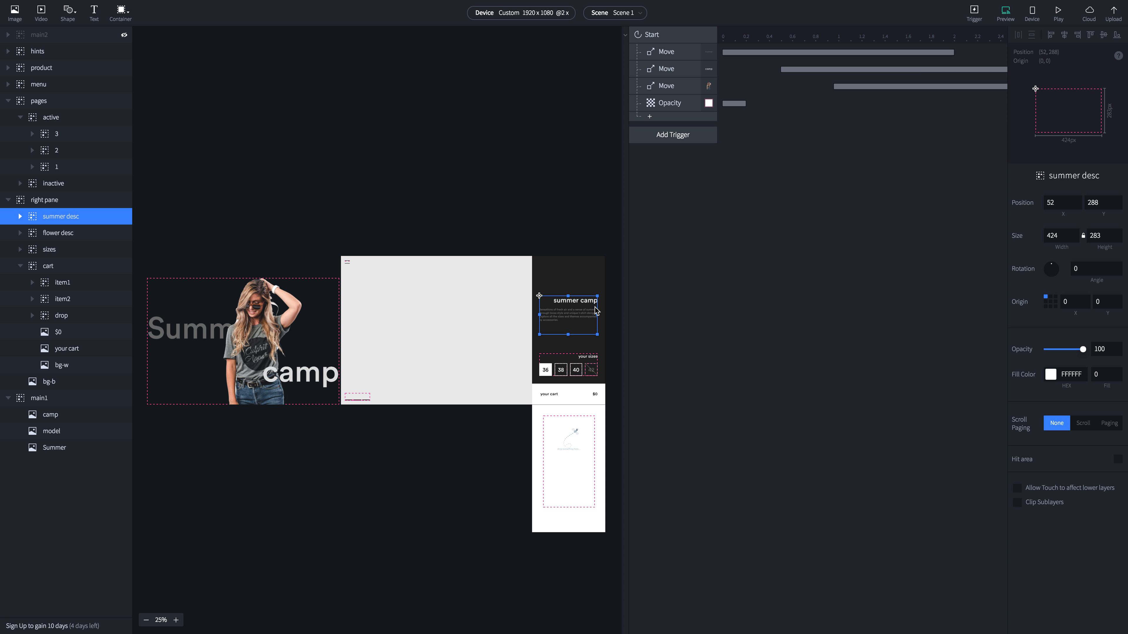
pyautogui.hotkey('shift', 'Down')
pyautogui.hotkey('shift', 'Down')
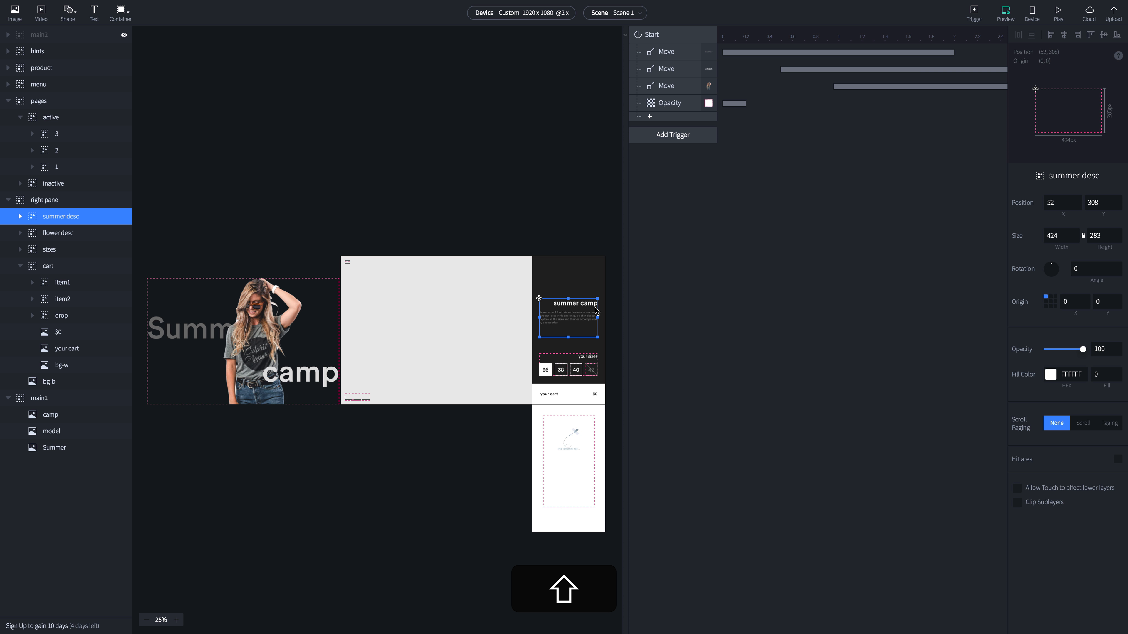
pyautogui.hotkey('shift', 'Up')
pyautogui.hotkey('shift', 'Up')
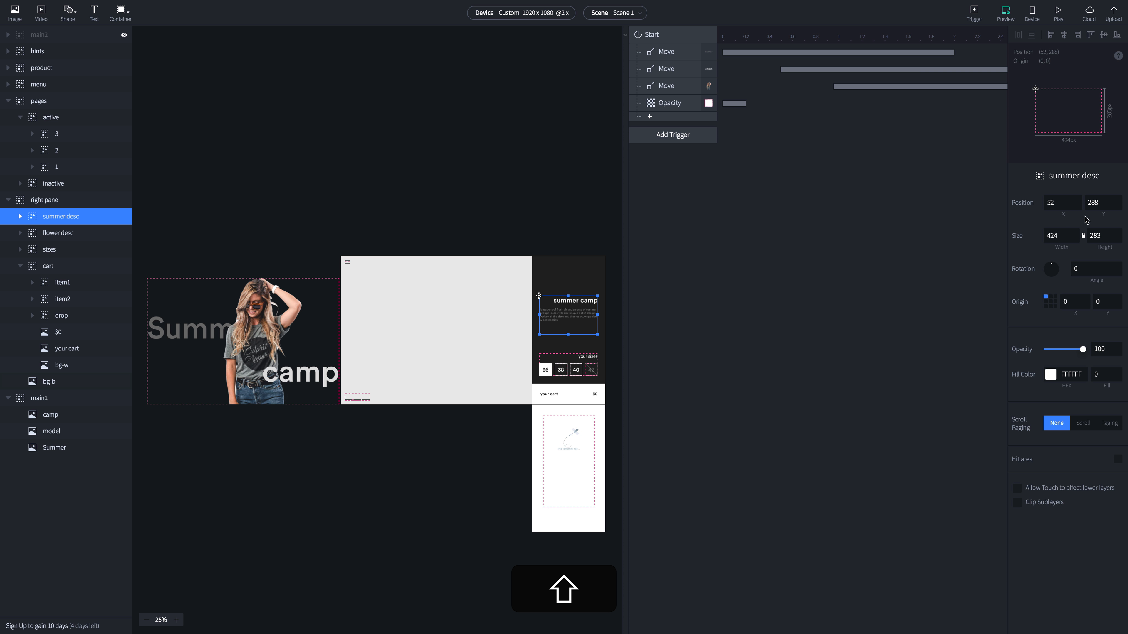
# Copy the summer desc group's Y position, shift the group down to Y 308 and set its opacity to 0
pyautogui.doubleClick(1098, 203)
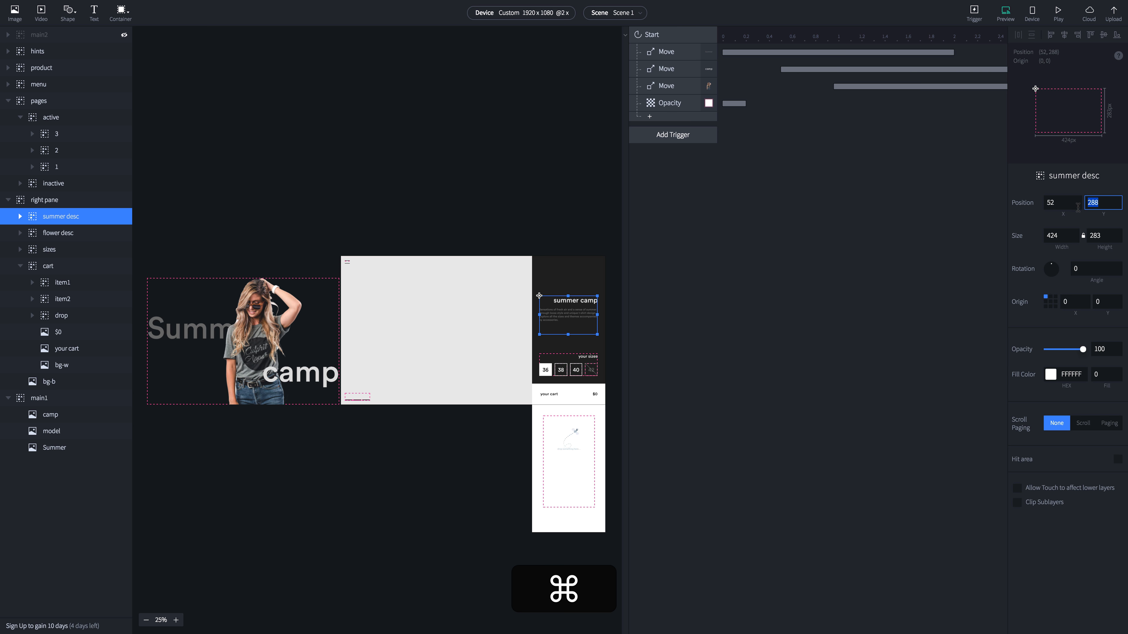
pyautogui.press('super+c')
pyautogui.click(585, 319)
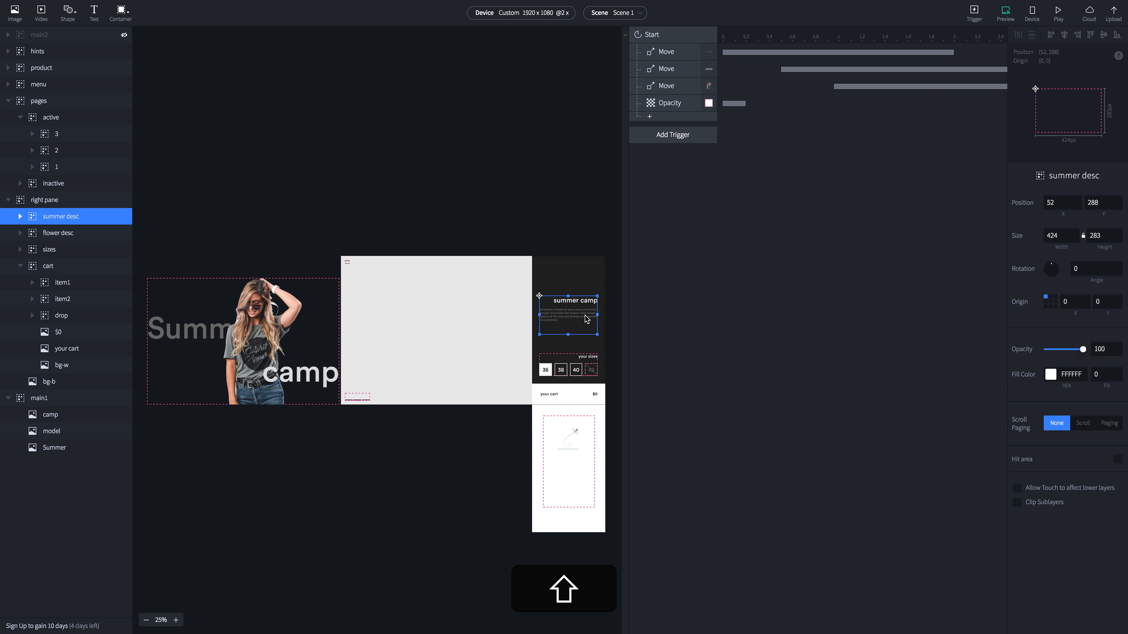
pyautogui.hotkey('shift', 'Down')
pyautogui.hotkey('shift', 'Down')
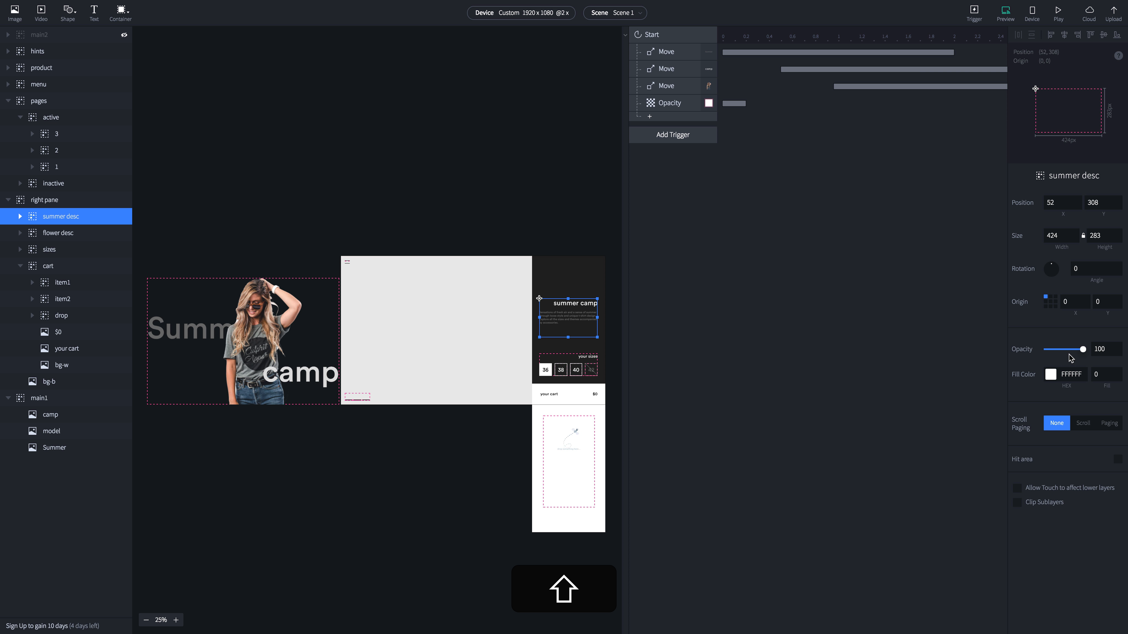
pyautogui.moveTo(1082, 349); pyautogui.dragTo(1041, 350)
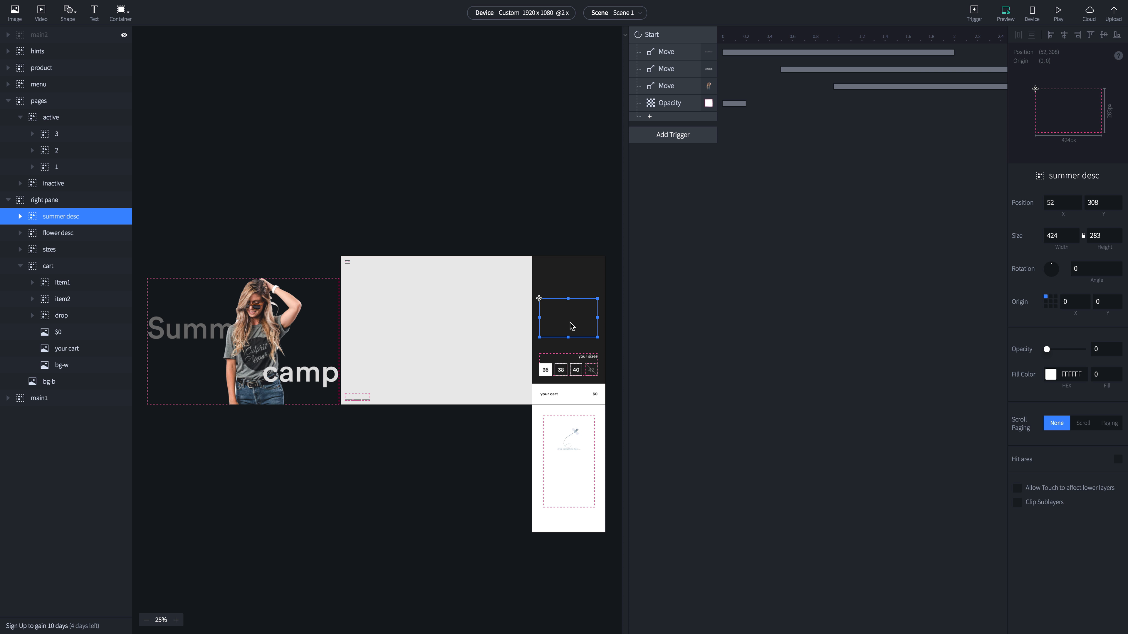
# Add an Opacity response for summer desc under Start that changes its opacity to 100
pyautogui.click(650, 117)
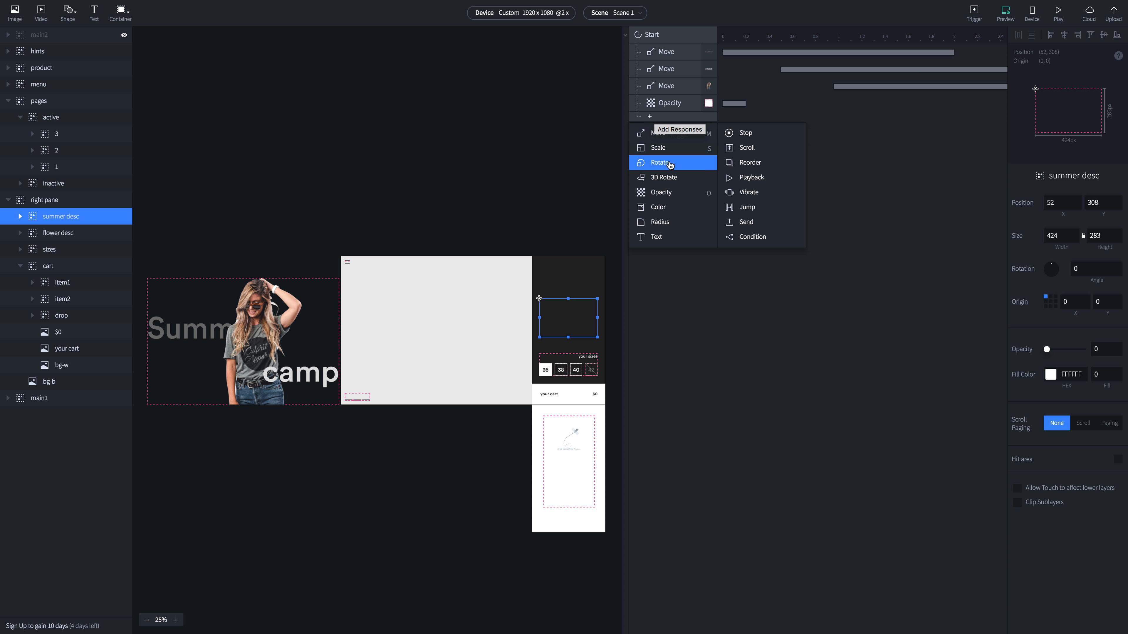
pyautogui.click(674, 192)
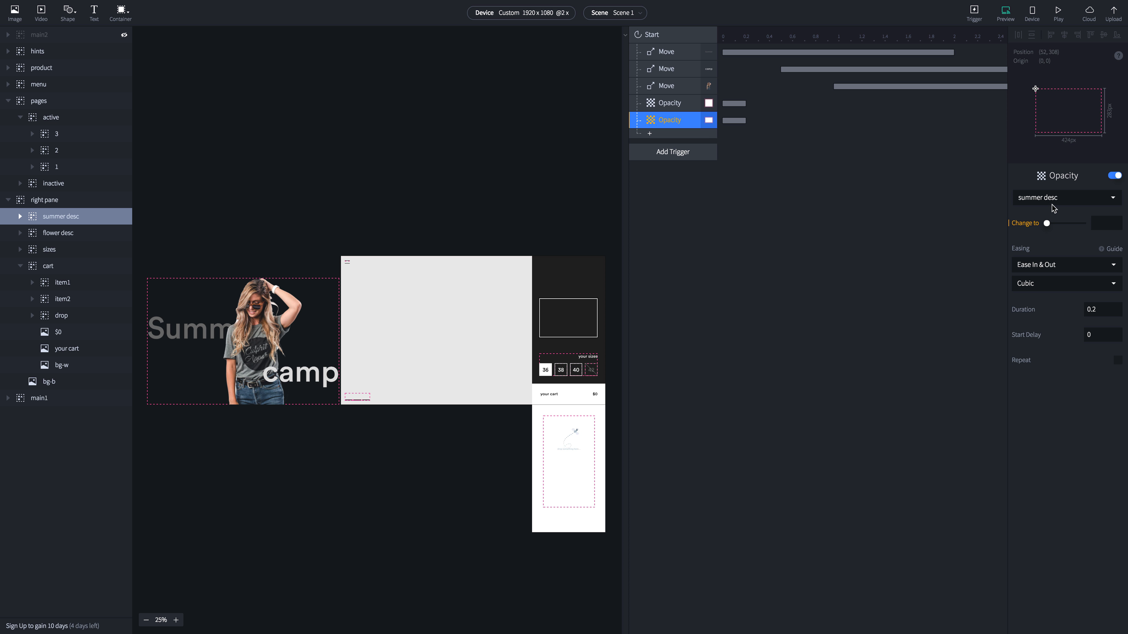
pyautogui.moveTo(1047, 223); pyautogui.dragTo(1094, 225)
# Add a Move response for summer desc under Start, using the copied Y position of 288
pyautogui.click(651, 134)
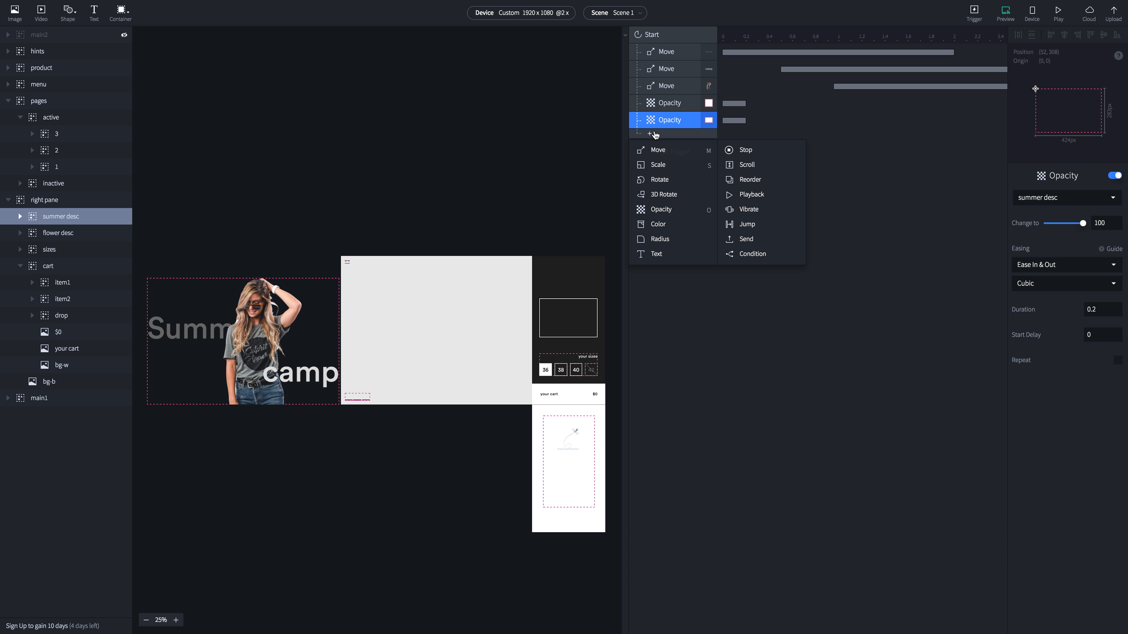
pyautogui.click(658, 150)
pyautogui.click(1103, 222)
pyautogui.press('super+v')
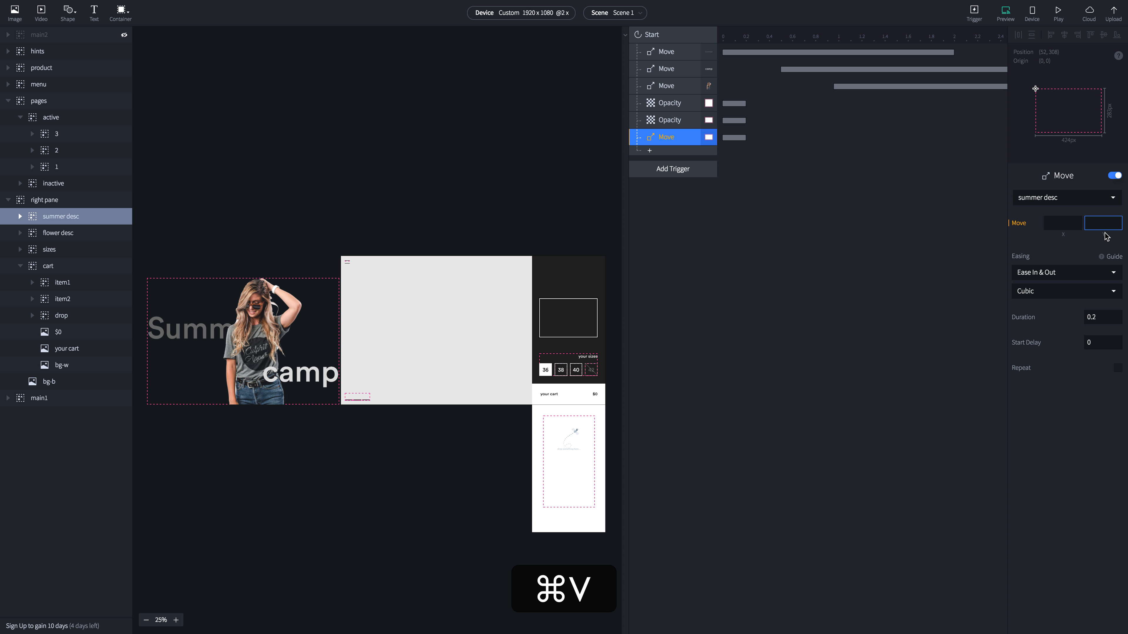